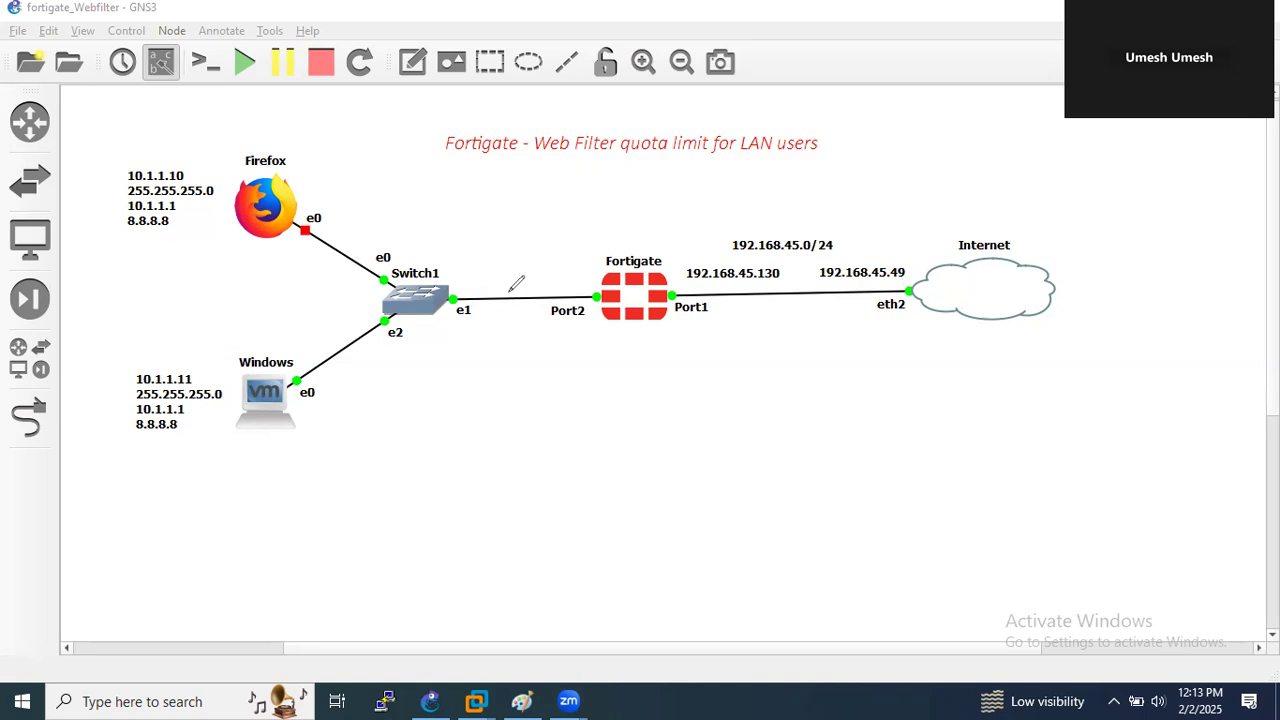
- Annotate the topology: circle FortiGate, mark the ISP1 link, draw Switch1 arrows, and add LAN/LAN2 labels
mouse_move(614, 236)
mouse_down()
mouse_move(618, 353)
mouse_move(707, 250)
mouse_move(614, 240)
mouse_up()
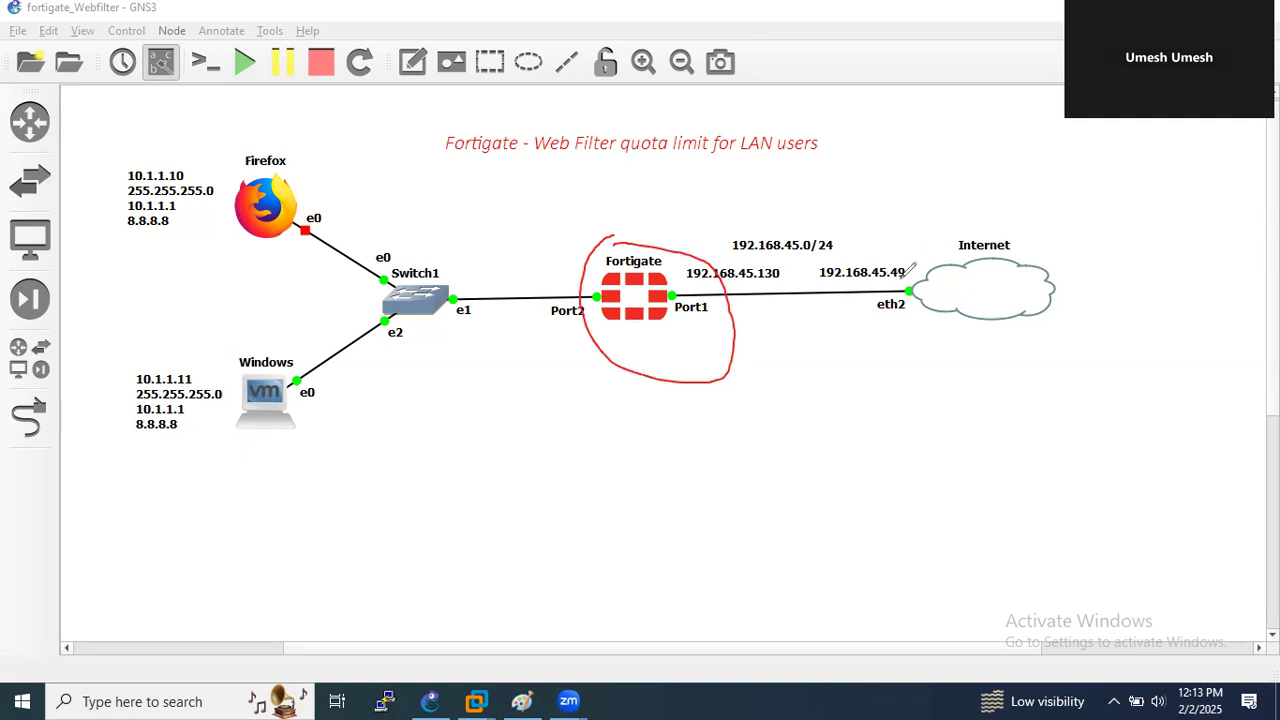
drag(673, 295, 915, 284)
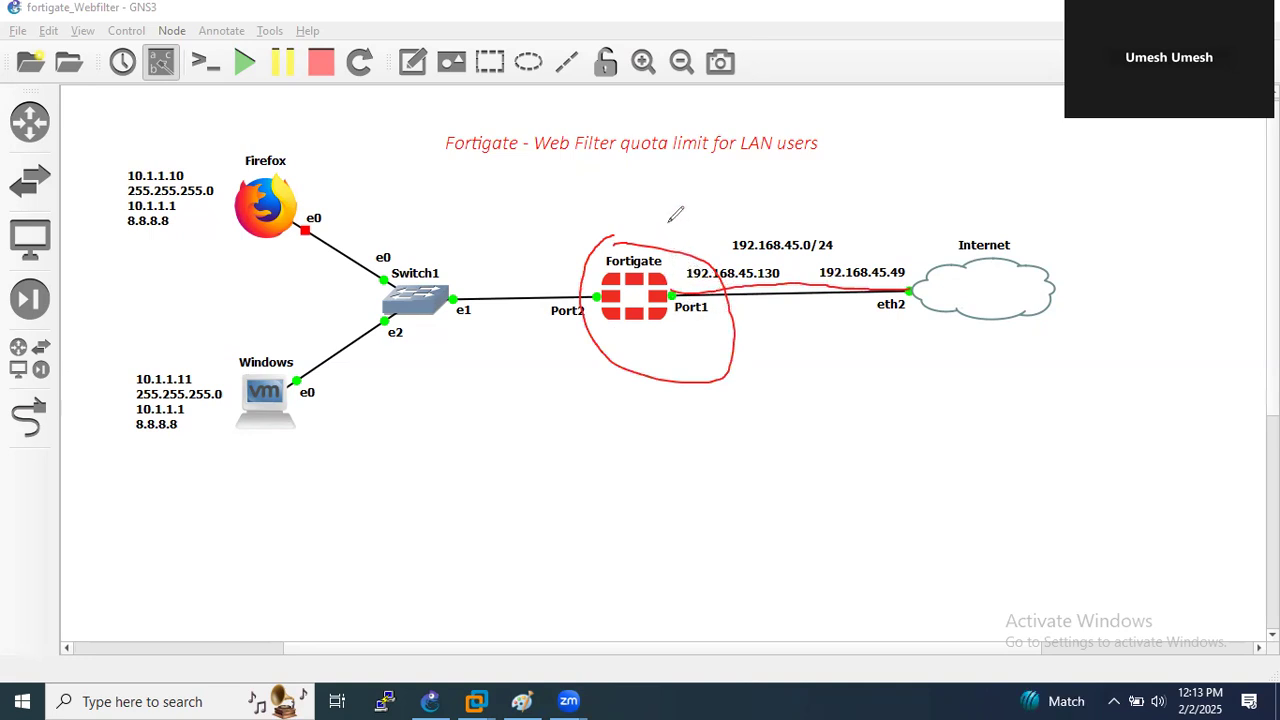
mouse_move(778, 200)
mouse_down()
mouse_move(776, 214)
mouse_move(816, 190)
mouse_move(858, 215)
mouse_up()
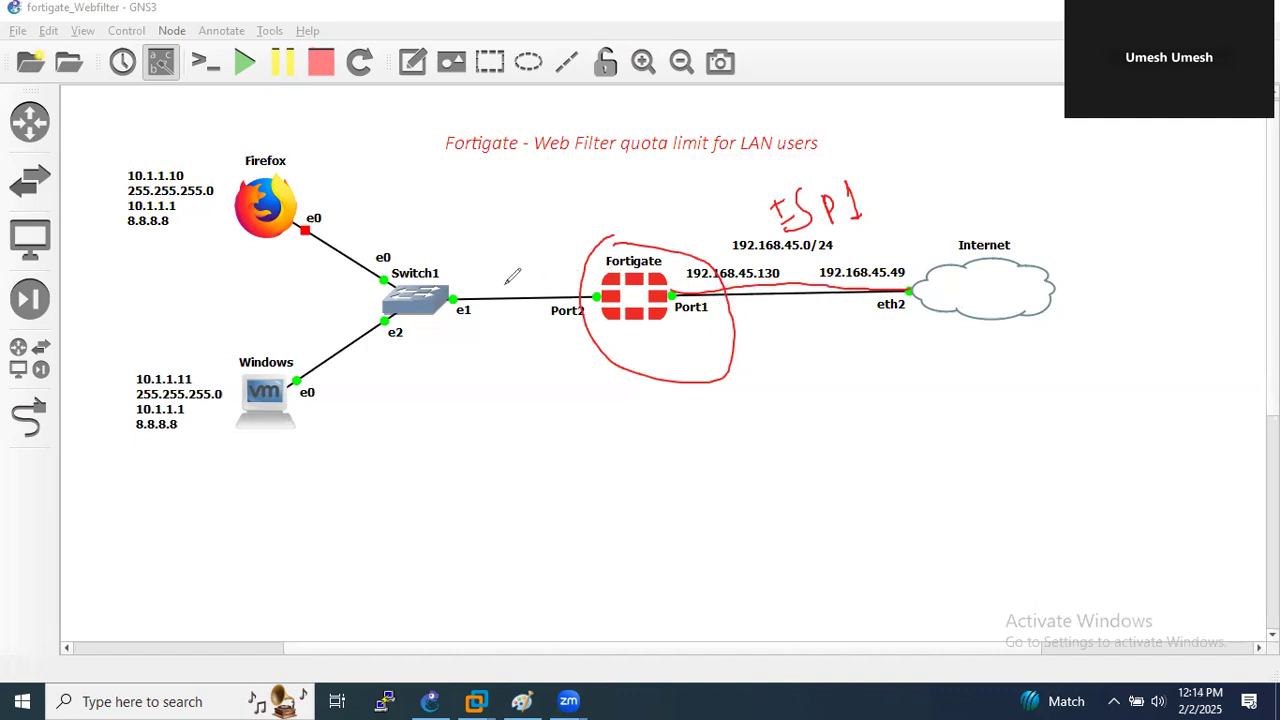
mouse_move(455, 282)
mouse_down()
mouse_move(594, 282)
mouse_move(590, 272)
mouse_move(592, 288)
mouse_up()
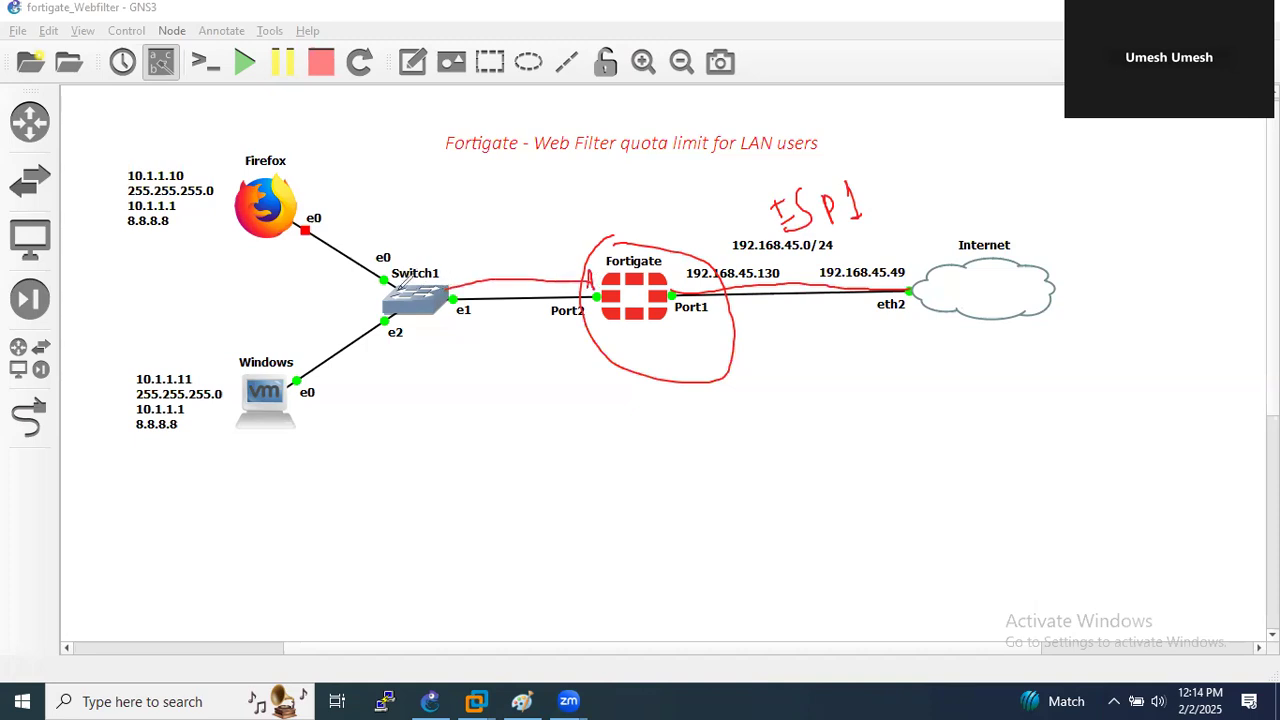
drag(398, 284, 318, 200)
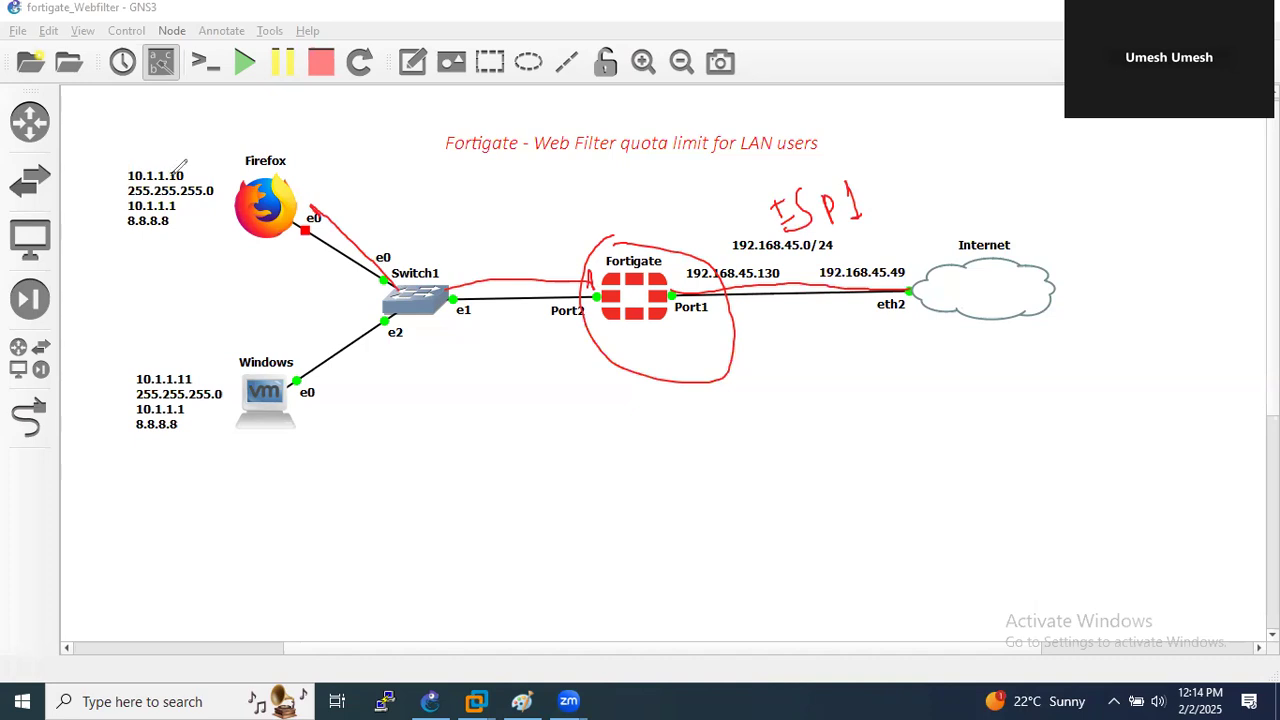
mouse_move(185, 141)
mouse_down()
mouse_move(192, 149)
mouse_move(222, 122)
mouse_move(233, 136)
mouse_up()
mouse_move(179, 449)
mouse_down()
mouse_move(232, 448)
mouse_move(224, 440)
mouse_move(242, 425)
mouse_move(293, 440)
mouse_up()
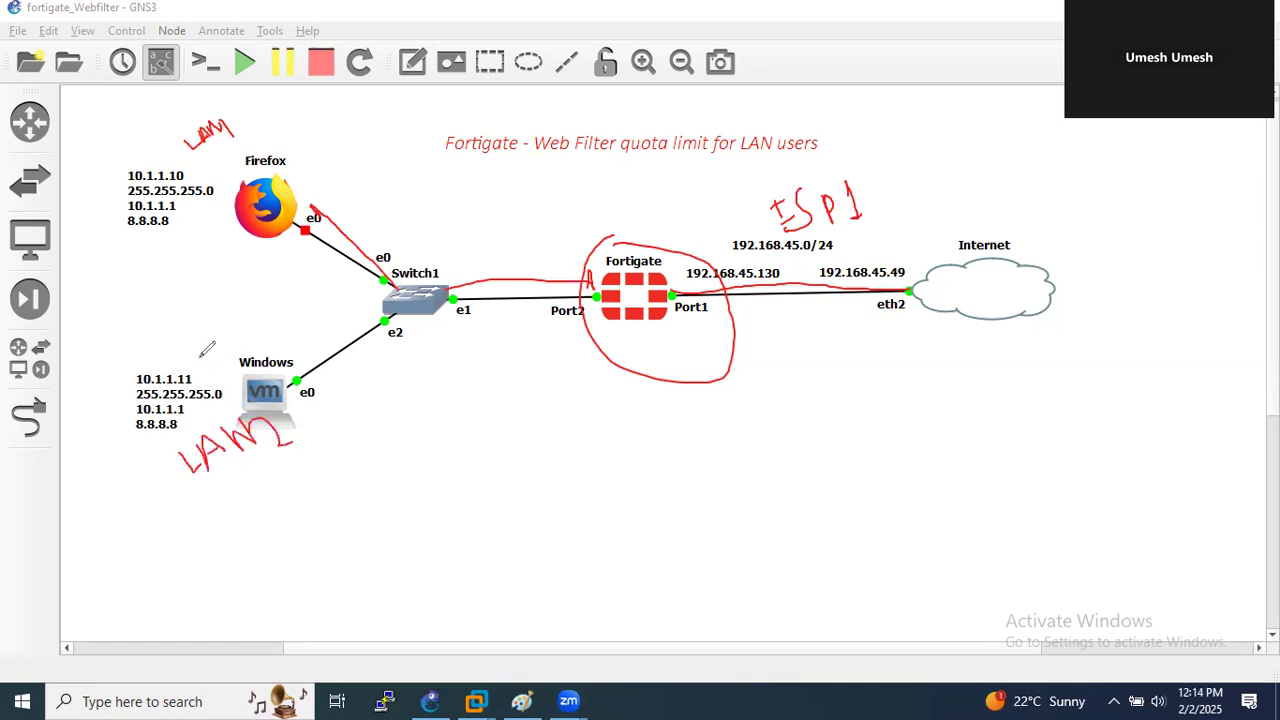
- Clear the red annotations, circle and then undo the LAN loops, and switch to the Paint quota notes
click(105, 458)
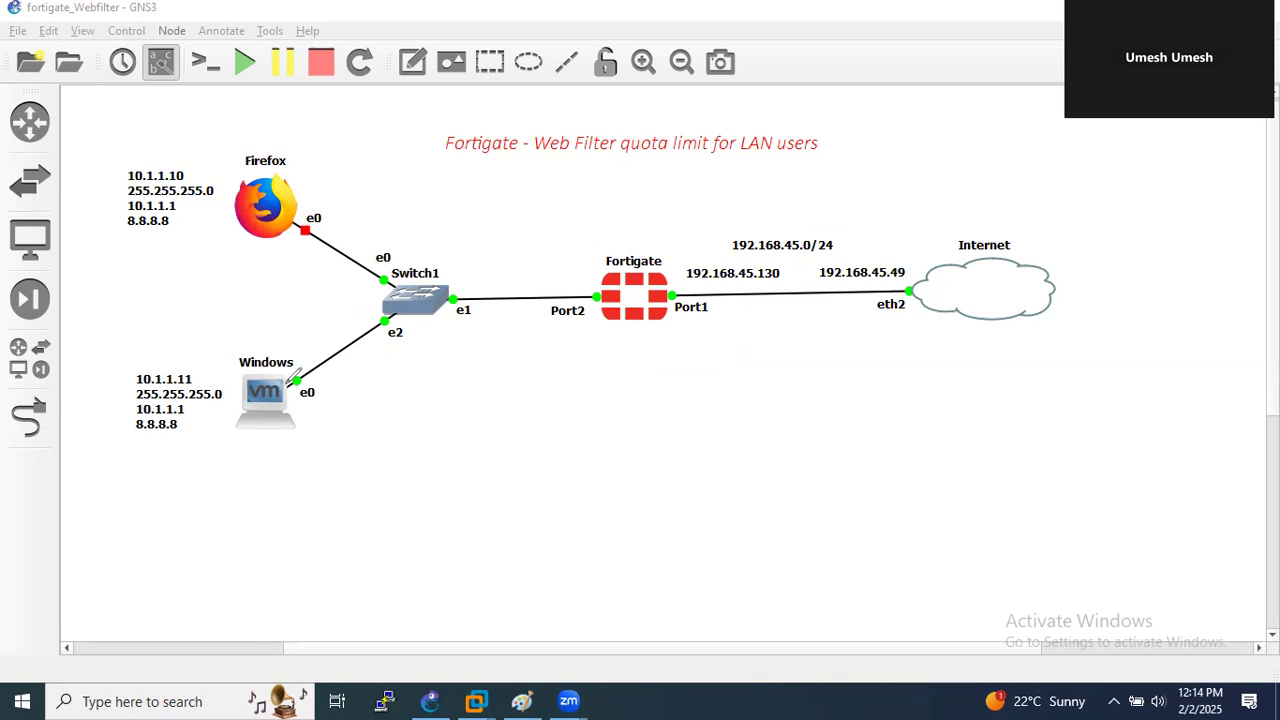
mouse_move(110, 151)
mouse_down()
mouse_move(268, 128)
mouse_move(506, 232)
mouse_move(505, 410)
mouse_move(334, 481)
mouse_move(273, 533)
mouse_move(165, 528)
mouse_move(142, 492)
mouse_move(97, 208)
mouse_move(125, 158)
mouse_up()
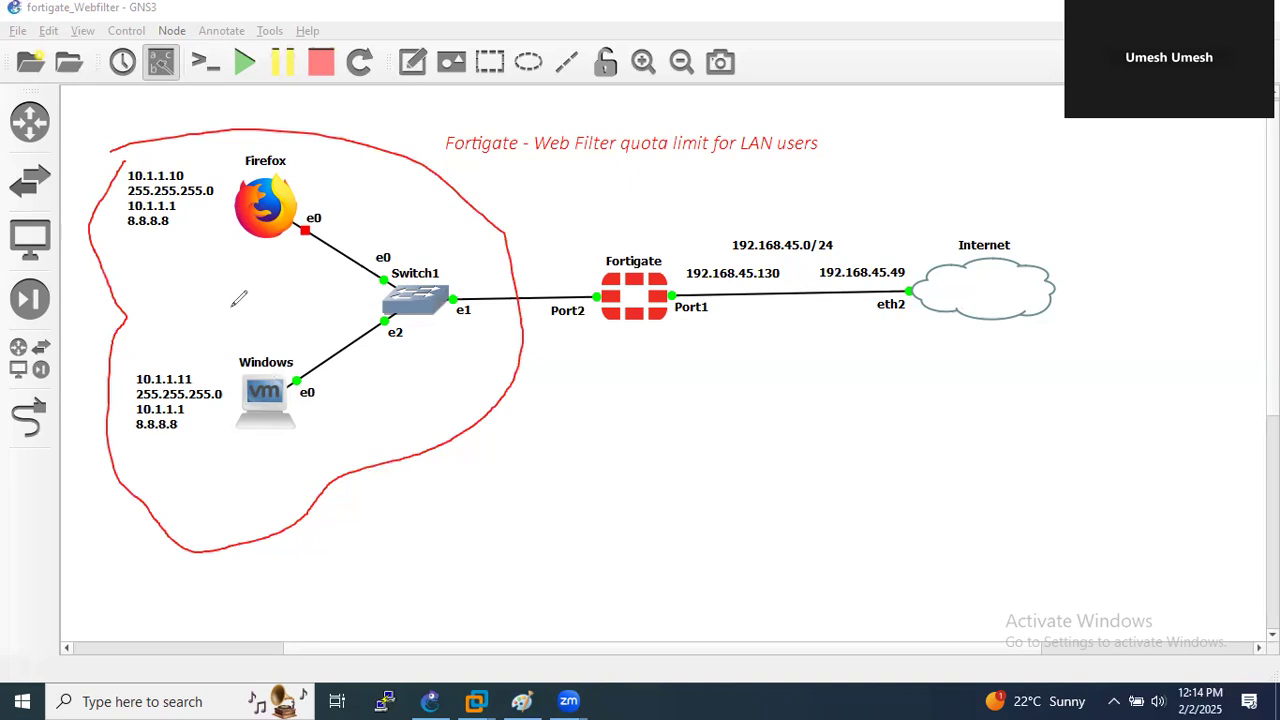
mouse_move(208, 143)
mouse_down()
mouse_move(405, 165)
mouse_move(496, 316)
mouse_move(474, 368)
mouse_move(218, 478)
mouse_move(146, 487)
mouse_move(99, 361)
mouse_move(96, 196)
mouse_move(168, 146)
mouse_move(201, 147)
mouse_up()
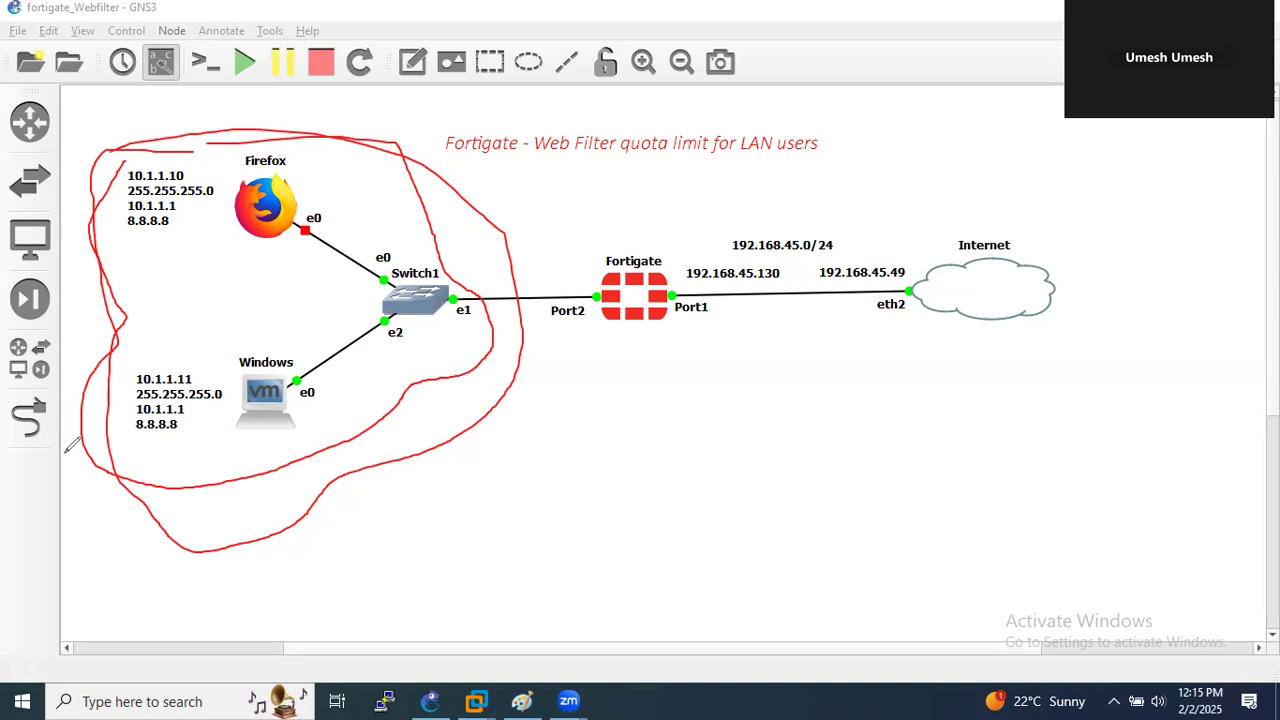
key(ctrl+z)
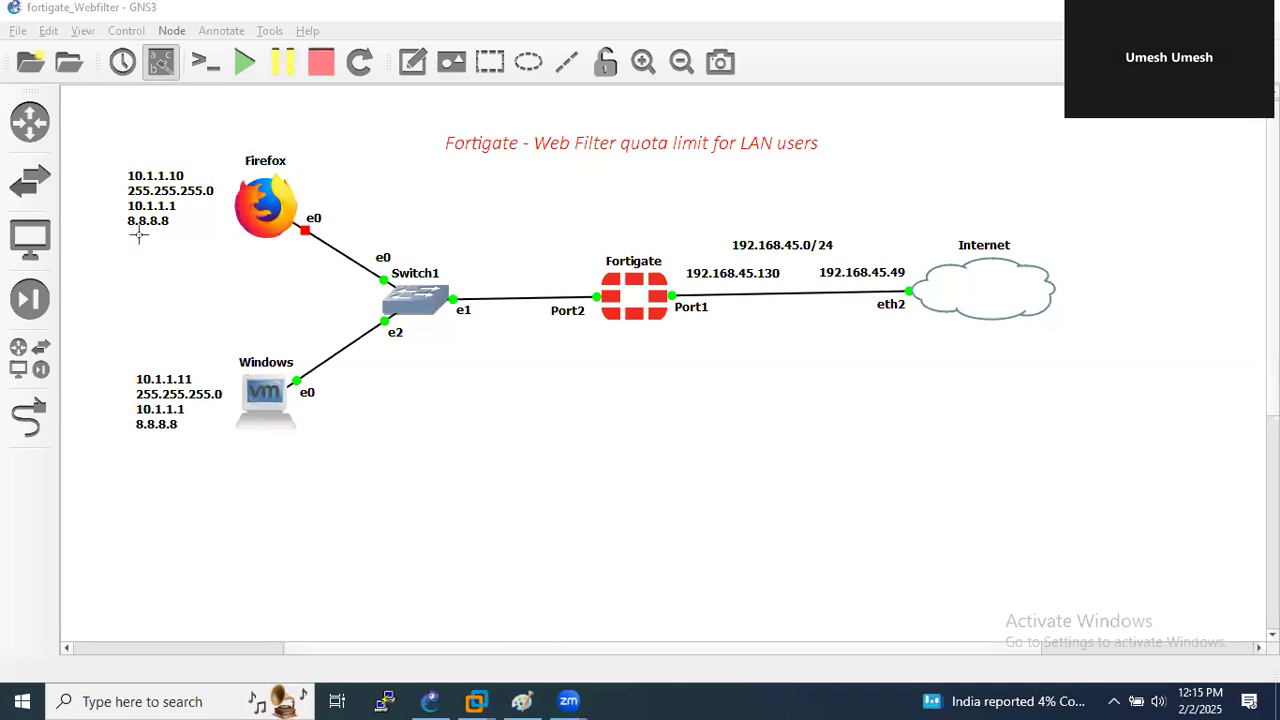
key(alt+Tab)
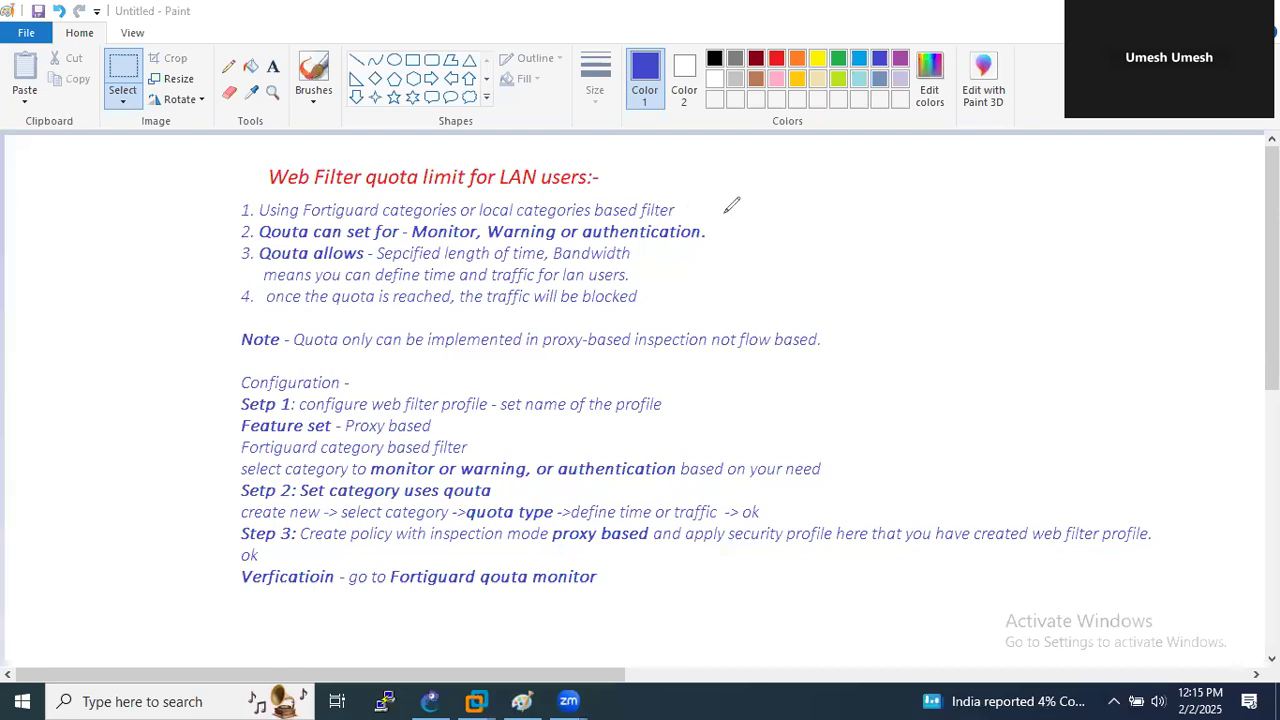
click(723, 212)
drag(366, 187, 420, 187)
mouse_move(312, 198)
mouse_down()
mouse_move(420, 203)
mouse_move(464, 187)
mouse_move(593, 184)
mouse_move(612, 205)
mouse_up()
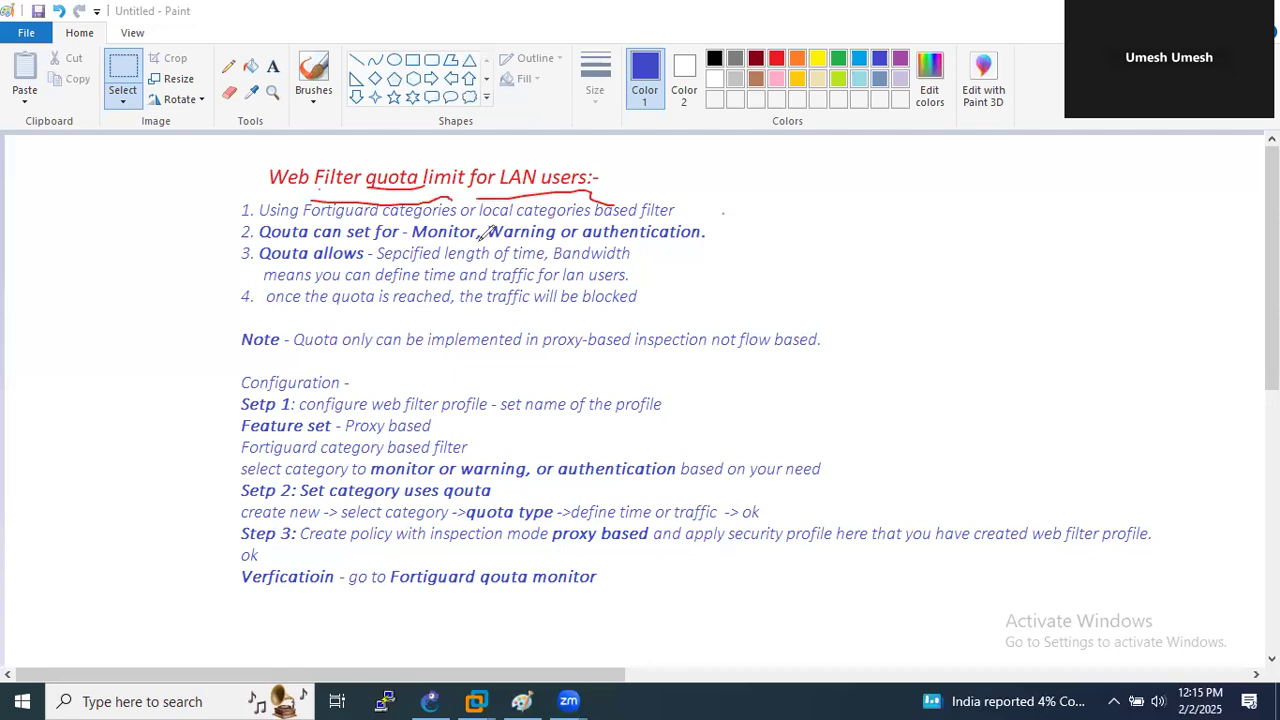
drag(634, 240, 670, 232)
drag(436, 242, 462, 232)
drag(634, 257, 656, 253)
drag(637, 278, 655, 270)
drag(338, 310, 648, 306)
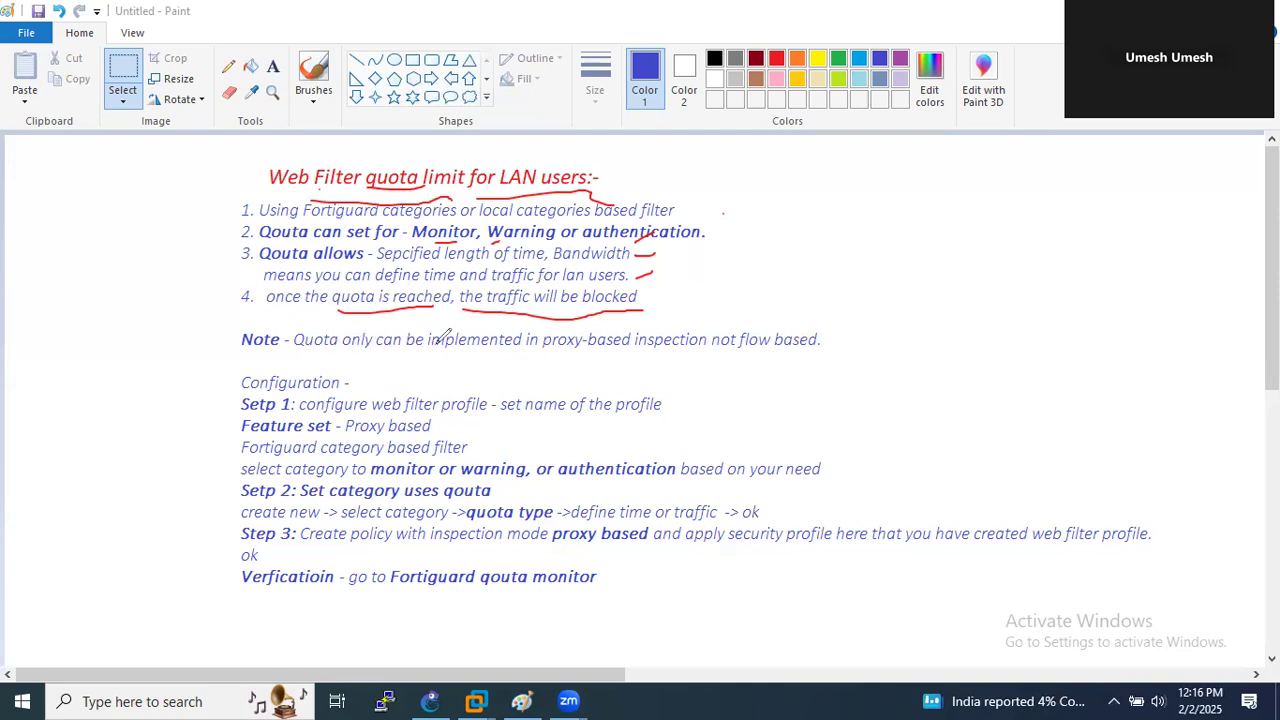
drag(535, 352, 708, 356)
drag(829, 337, 866, 323)
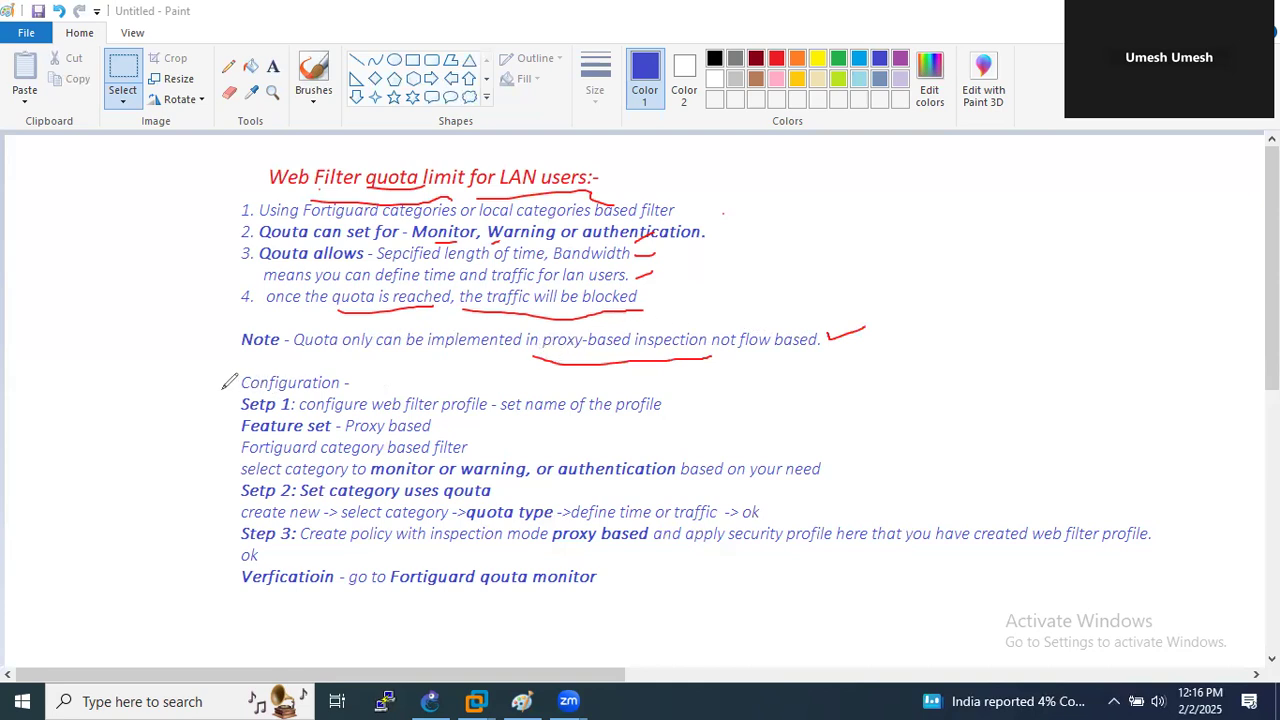
mouse_move(207, 374)
mouse_down()
mouse_move(180, 450)
mouse_move(204, 566)
mouse_up()
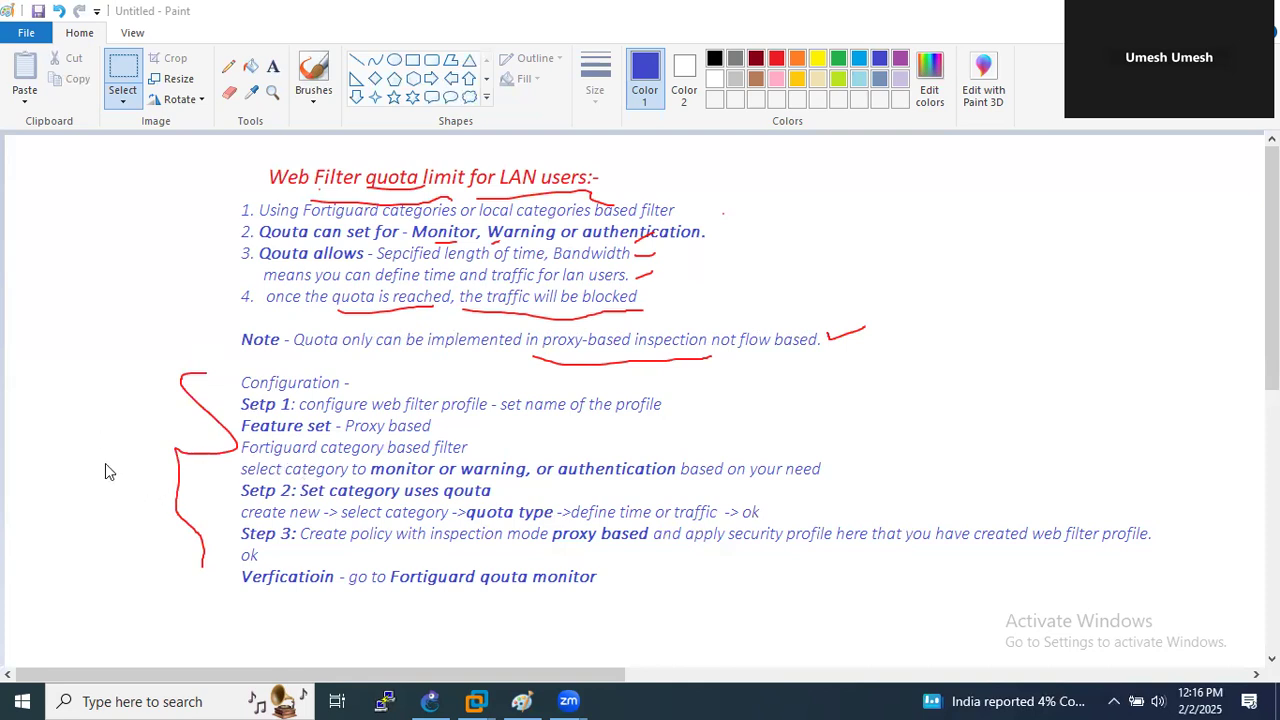
mouse_move(476, 700)
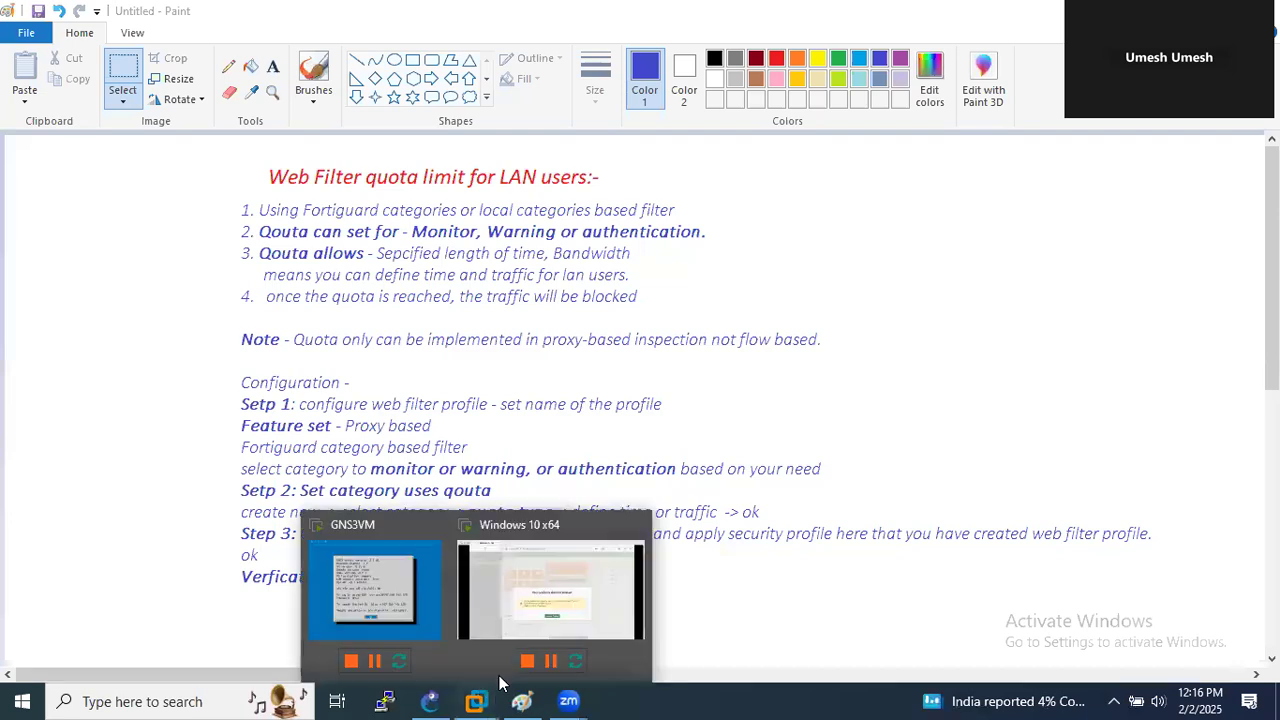
- Bring the Windows 10 VM forward and choose Extend Session on the FortiGate timeout prompt
click(576, 588)
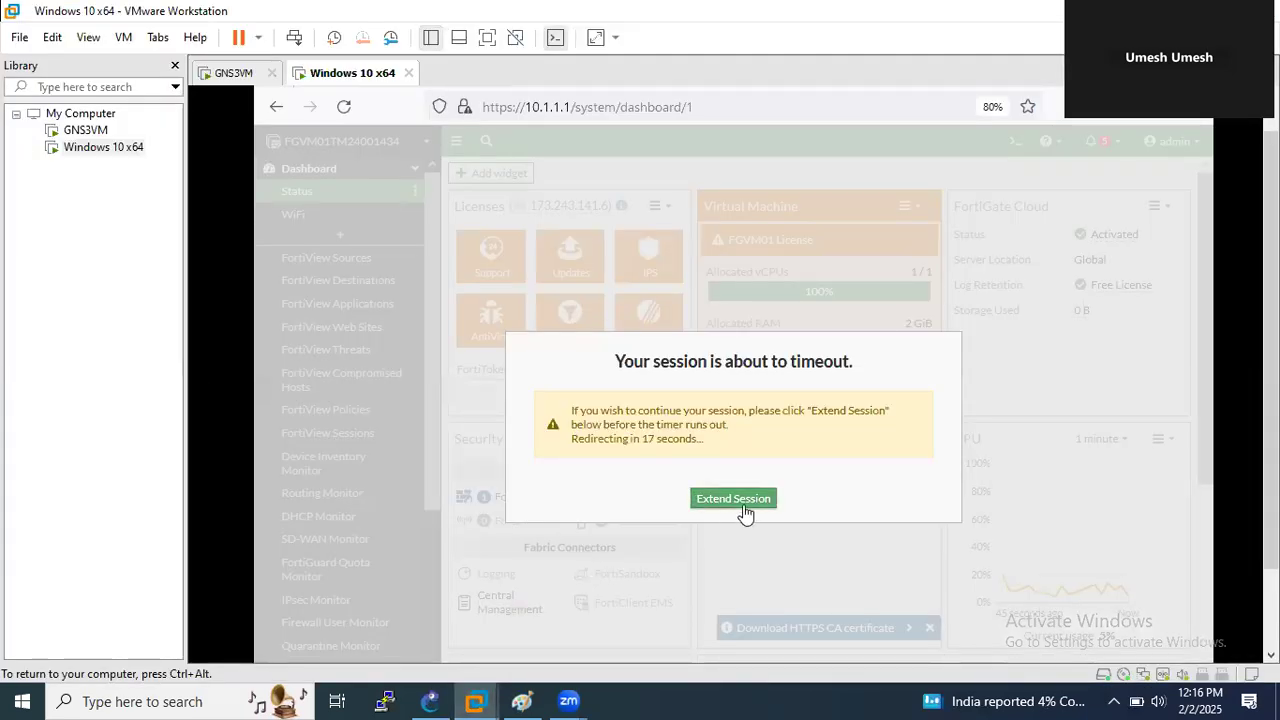
click(739, 500)
click(745, 505)
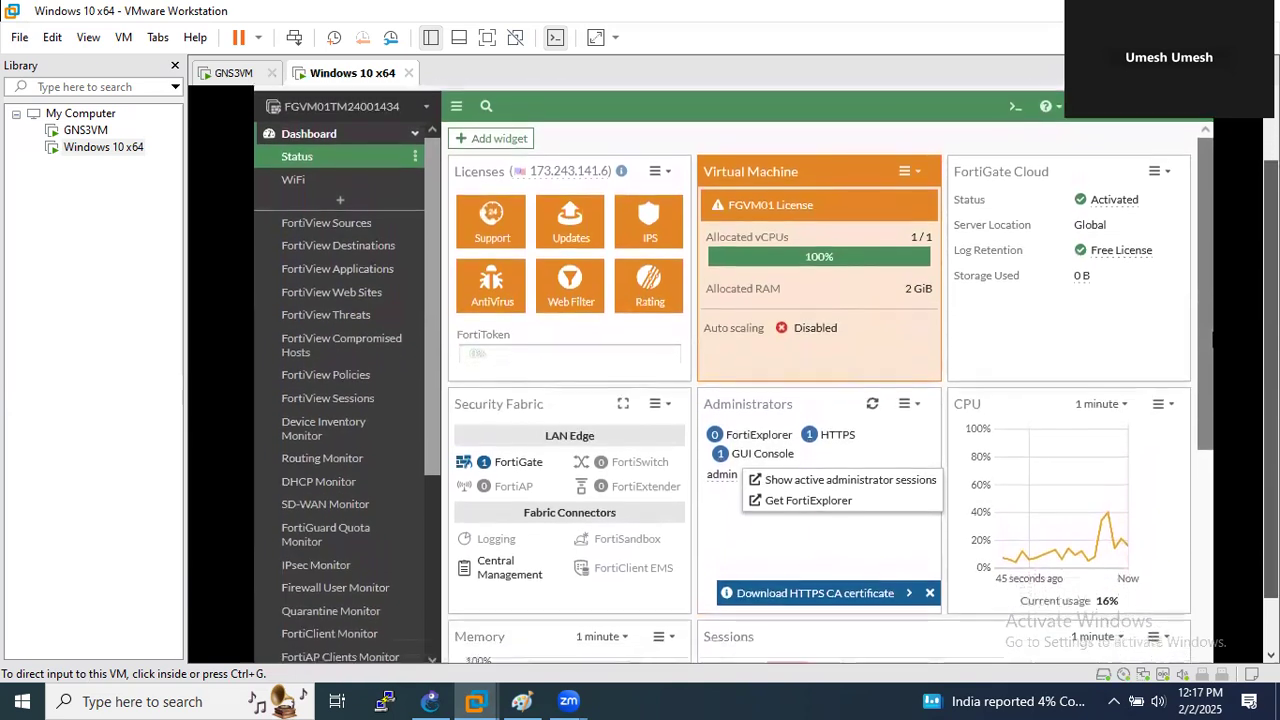
mouse_move(1271, 330)
mouse_down()
mouse_move(1271, 348)
mouse_move(1271, 310)
mouse_up()
- Expand Security Profiles and open Web Filter to list default, monitor-all and wifi-default
click(819, 369)
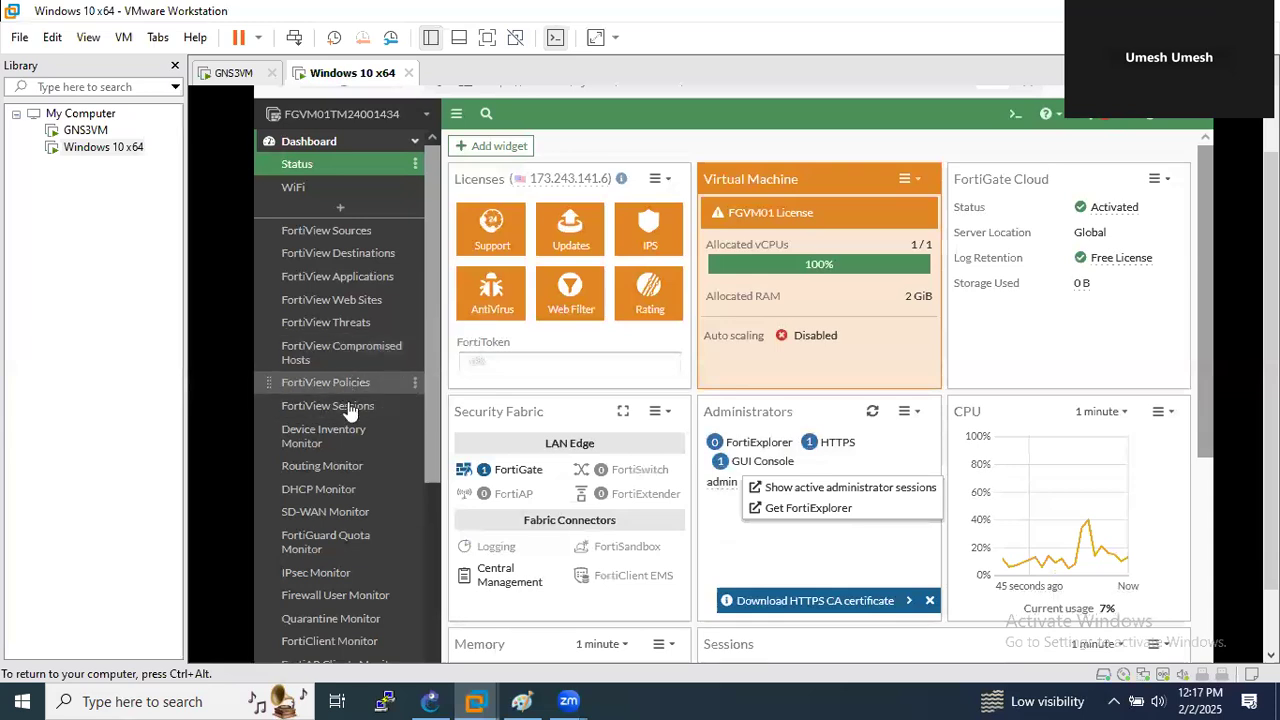
scroll(387, 483, down, 5)
scroll(380, 510, down, 3)
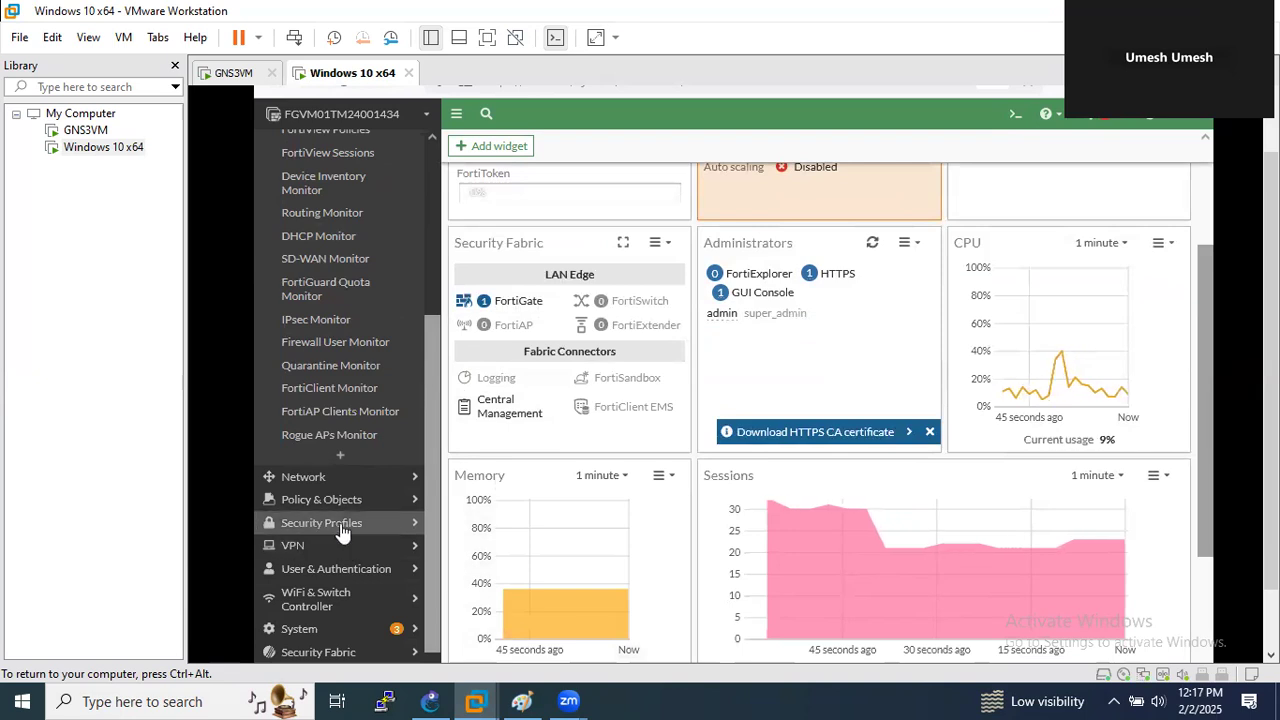
click(341, 528)
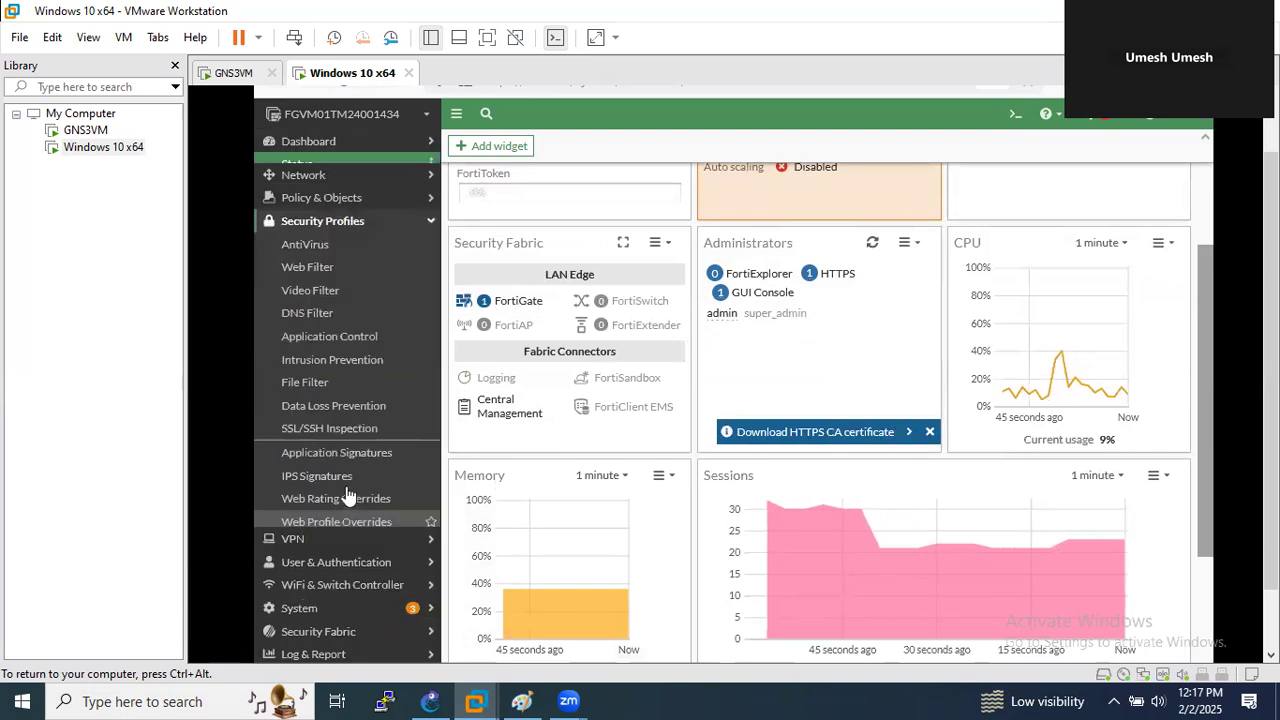
click(315, 260)
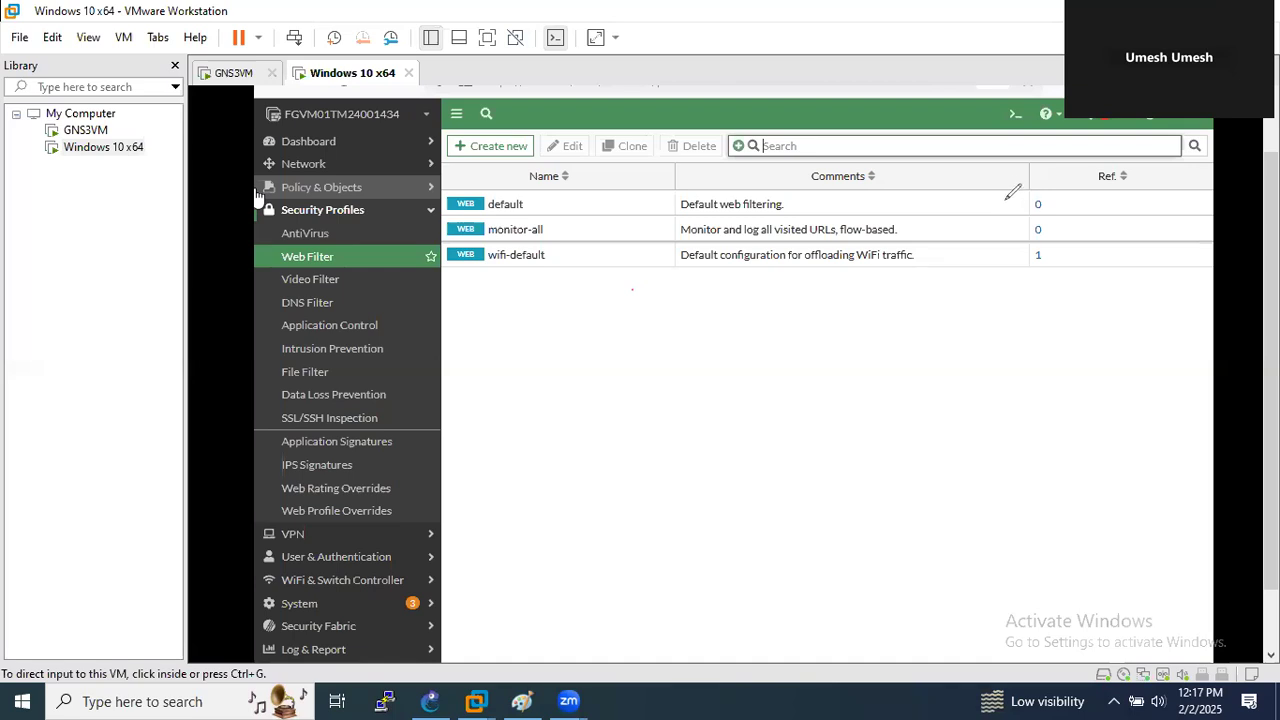
- Mark the profiles' reference counts and go to the Web Rating Overrides page
mouse_move(1009, 194)
mouse_down()
mouse_move(1058, 226)
mouse_move(1053, 256)
mouse_up()
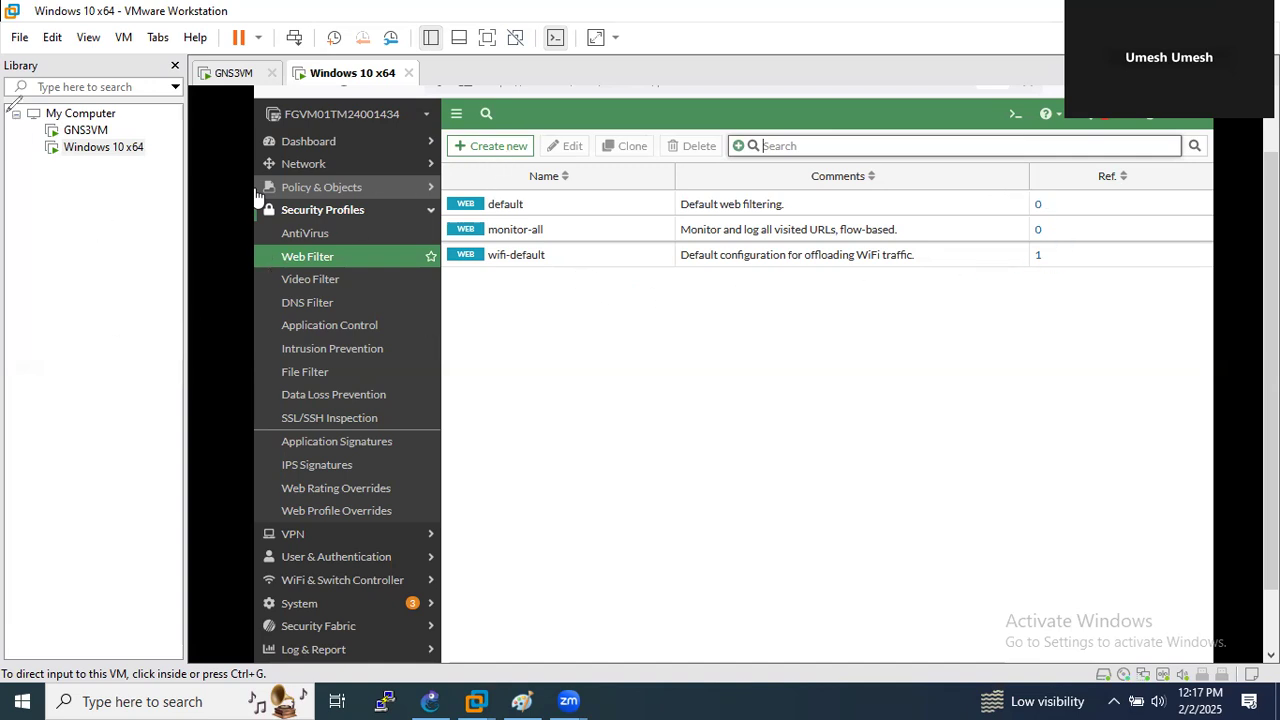
click(475, 155)
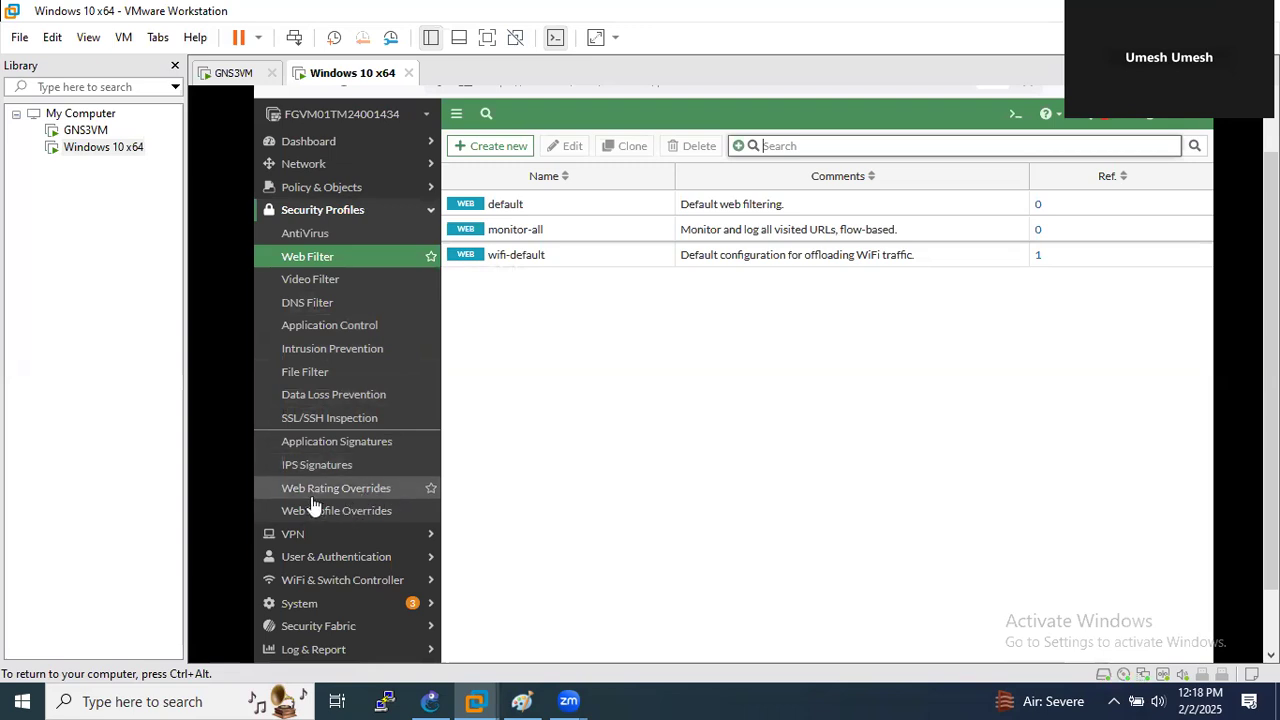
click(316, 498)
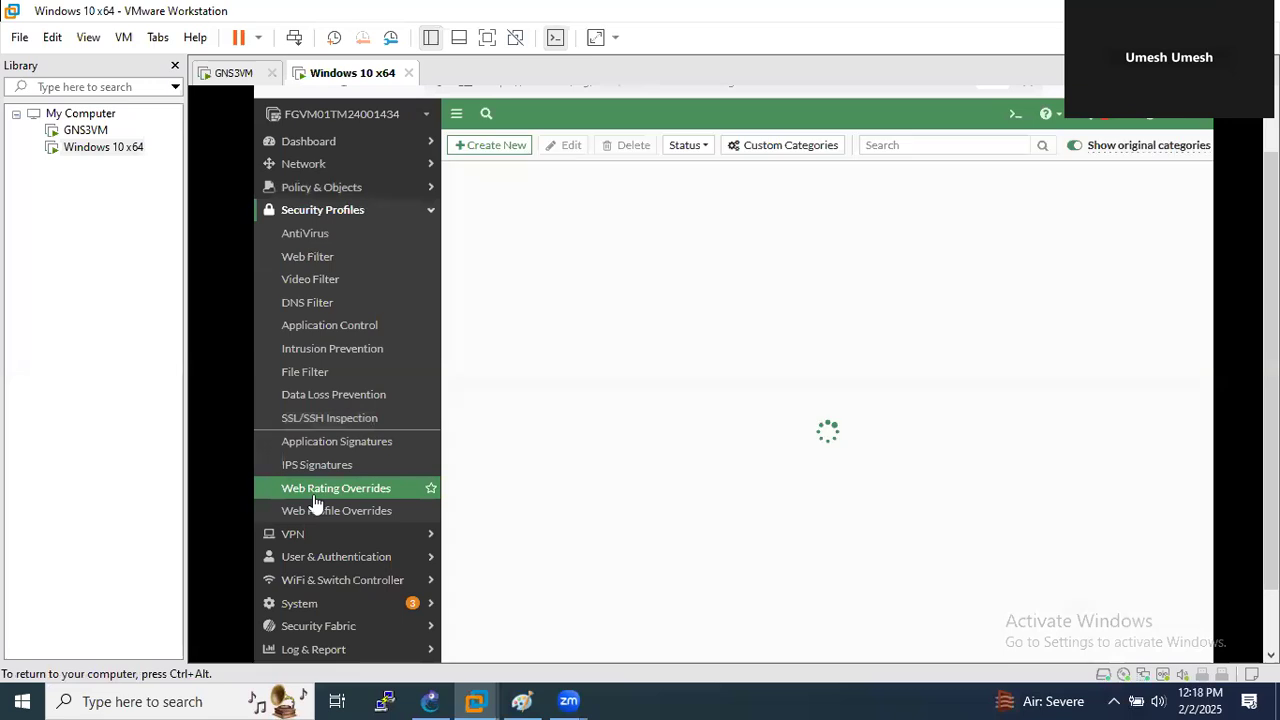
- Add a facebook.com web rating override, then delete it from the list
click(496, 152)
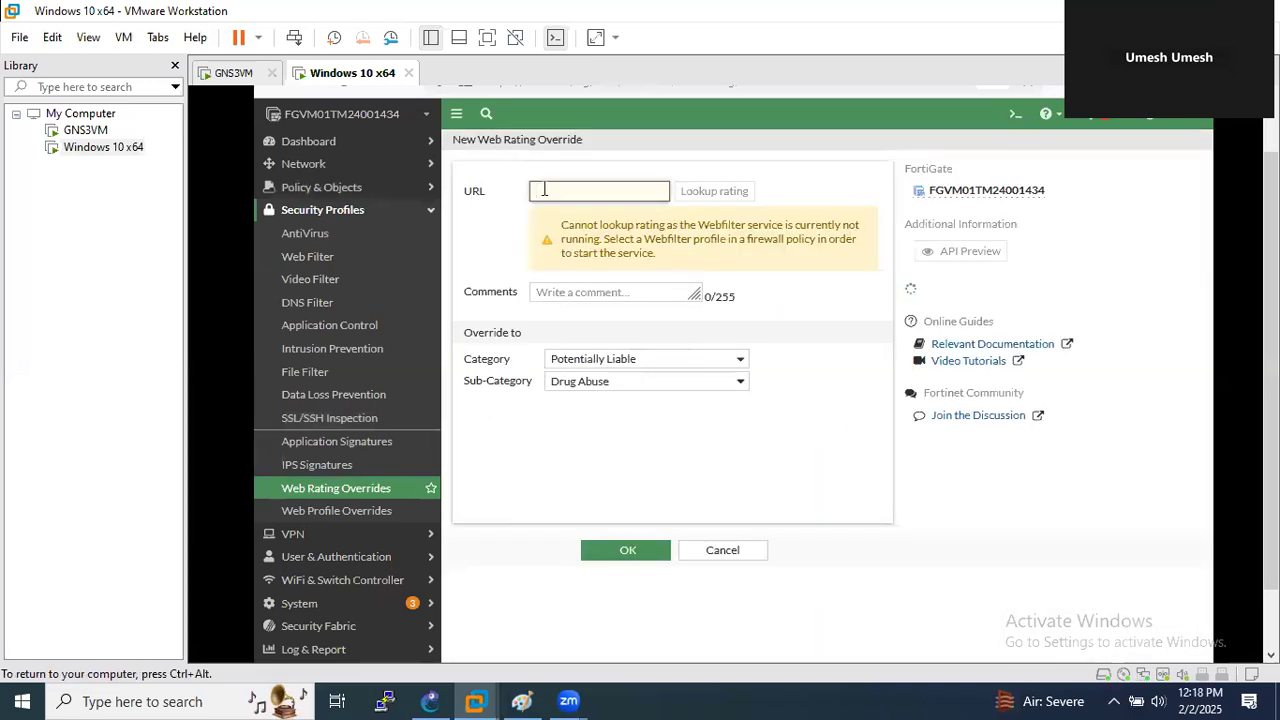
text(facebook.com)
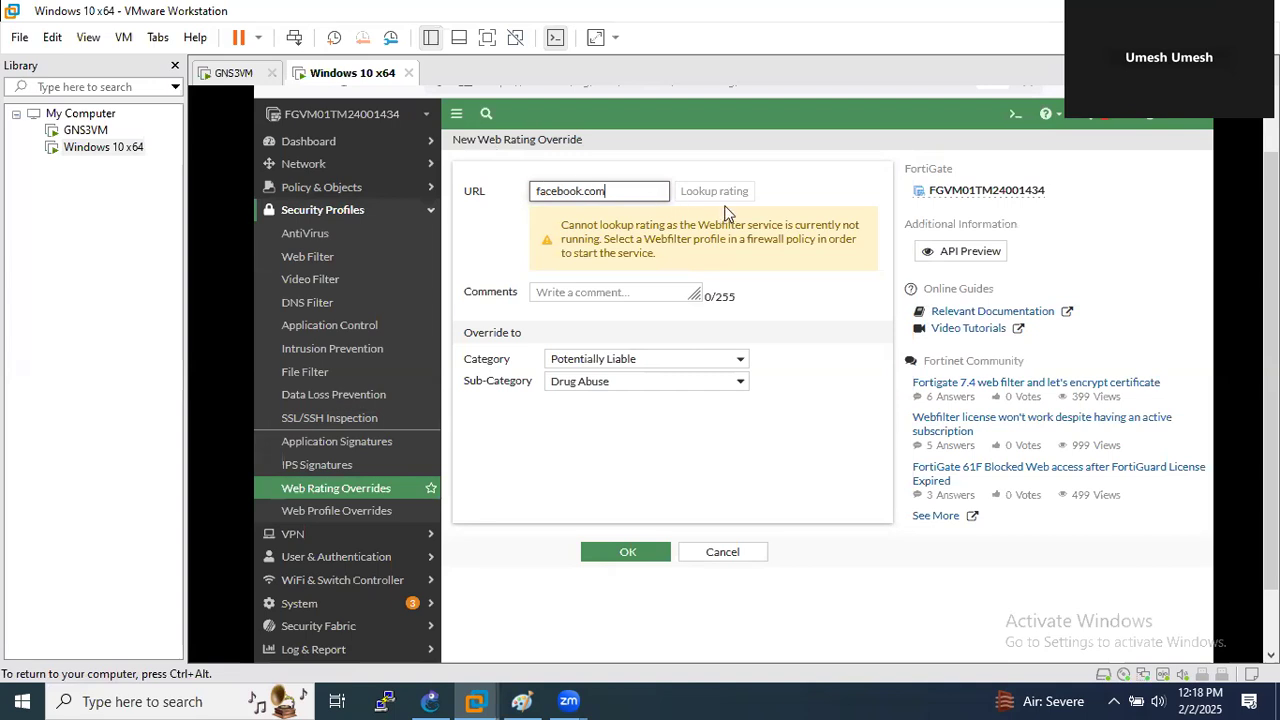
drag(817, 323, 657, 191)
click(660, 194)
key(Return)
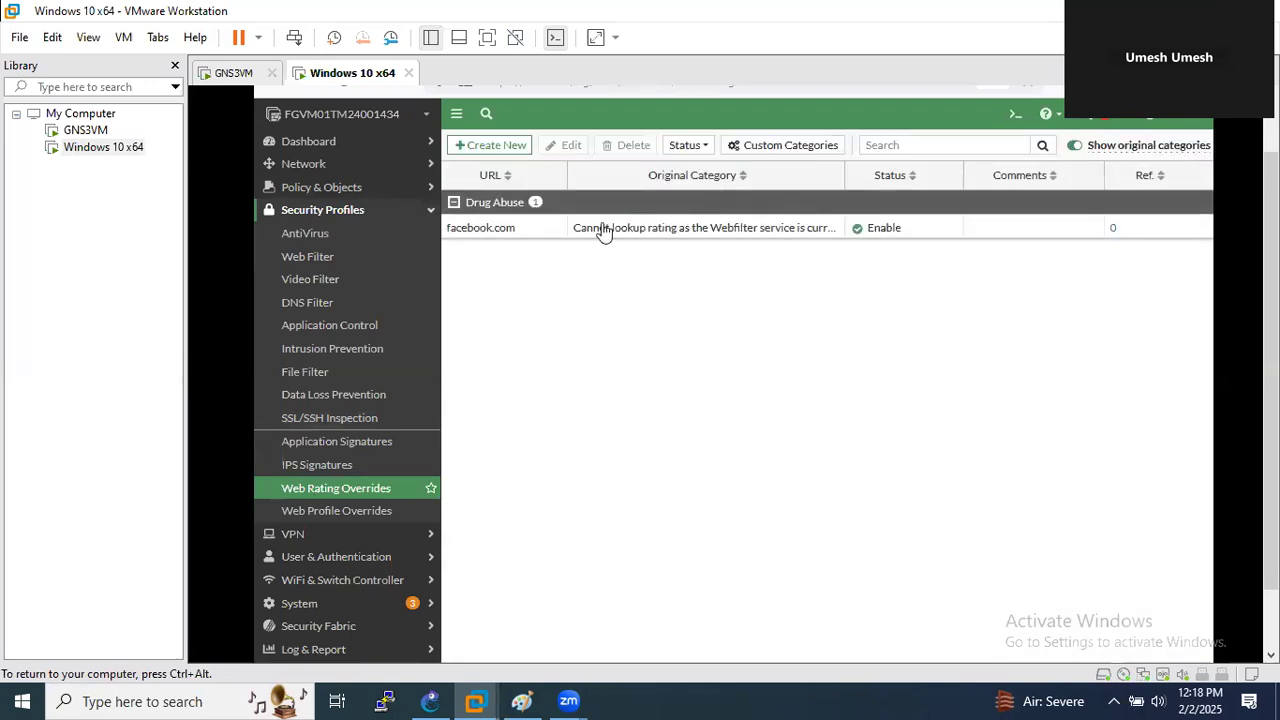
right_click(603, 231)
mouse_move(624, 283)
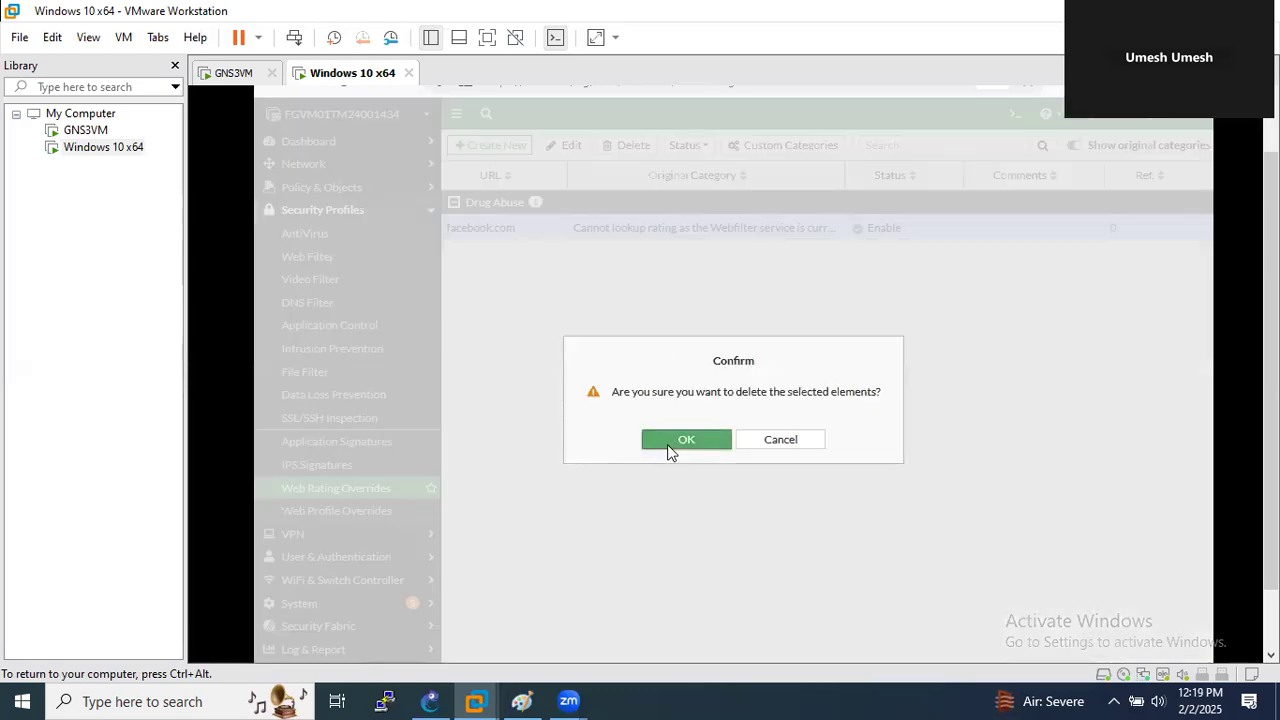
click(667, 444)
- Re-add the facebook.com override rated Potentially Liable / Drug Abuse and review its actions
click(490, 145)
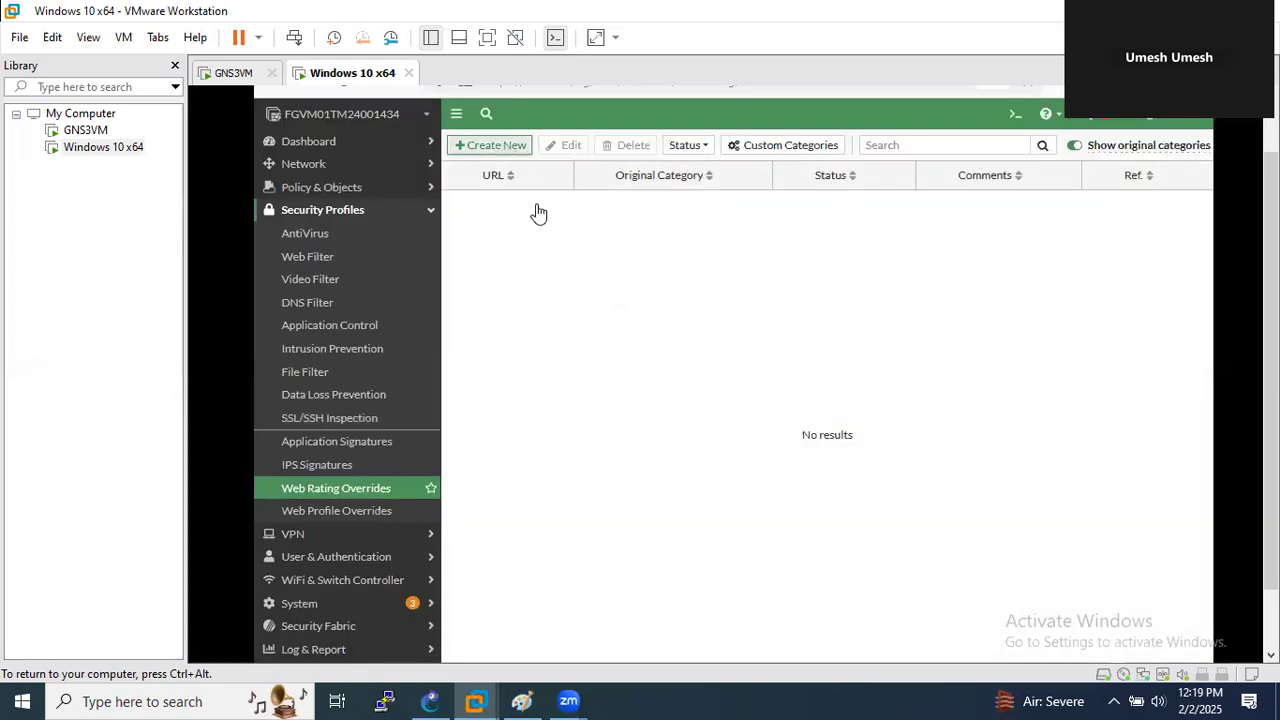
click(582, 193)
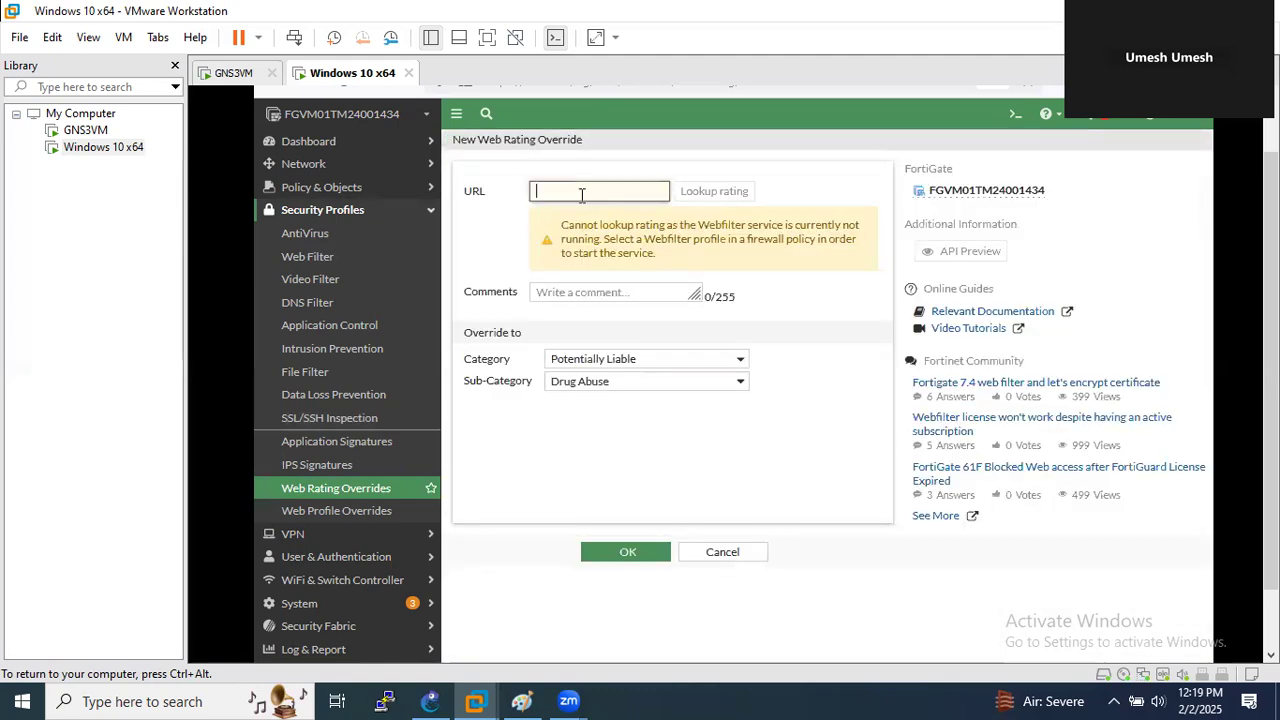
text(facebook.com)
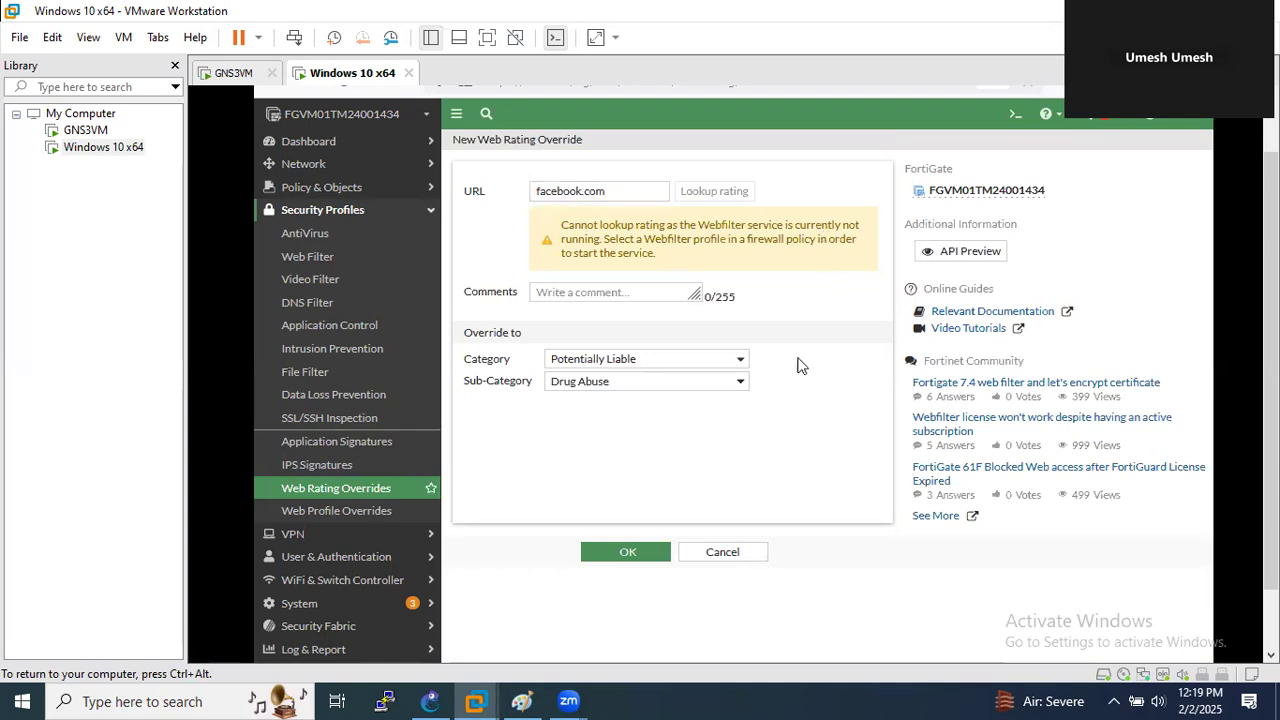
click(646, 197)
key(Return)
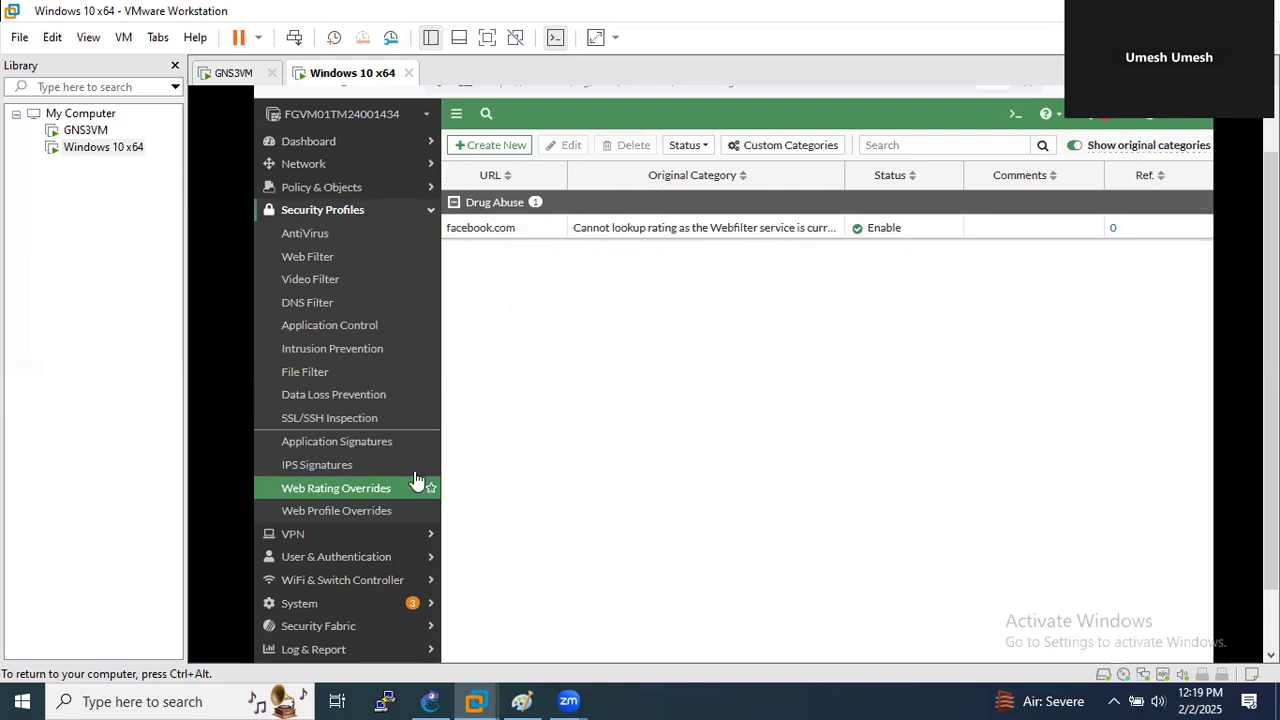
right_click(504, 234)
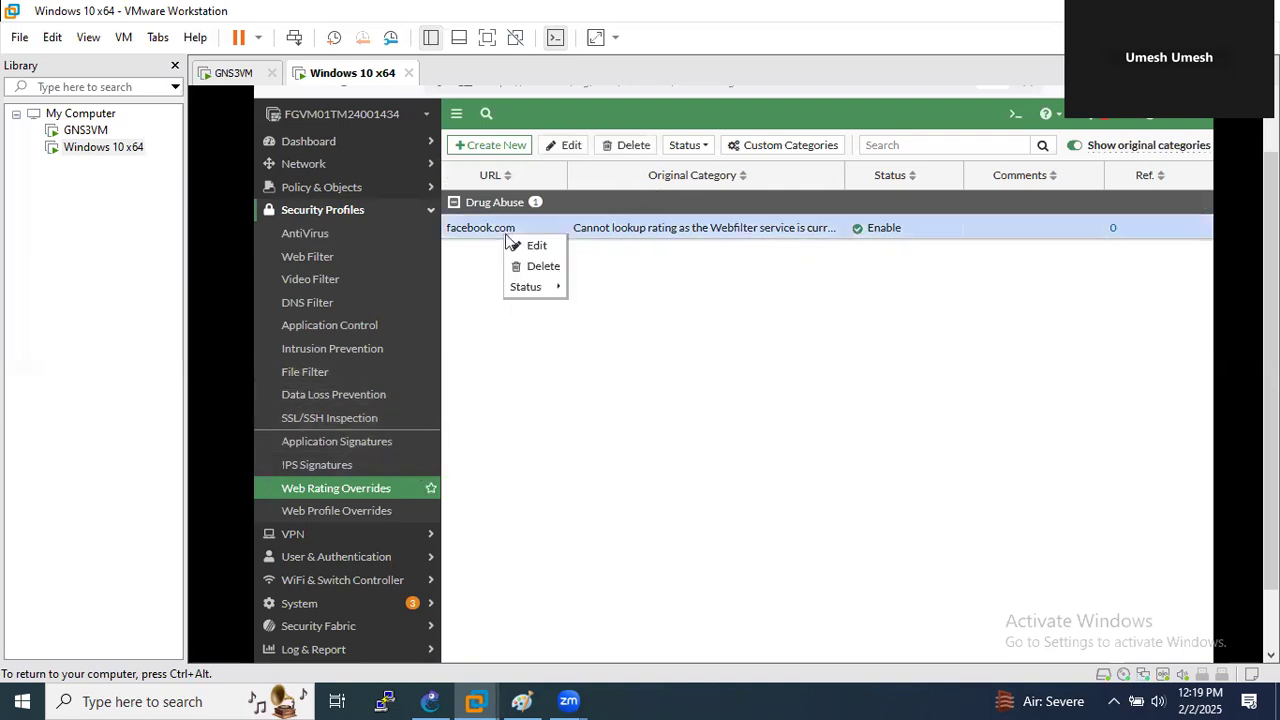
mouse_move(548, 289)
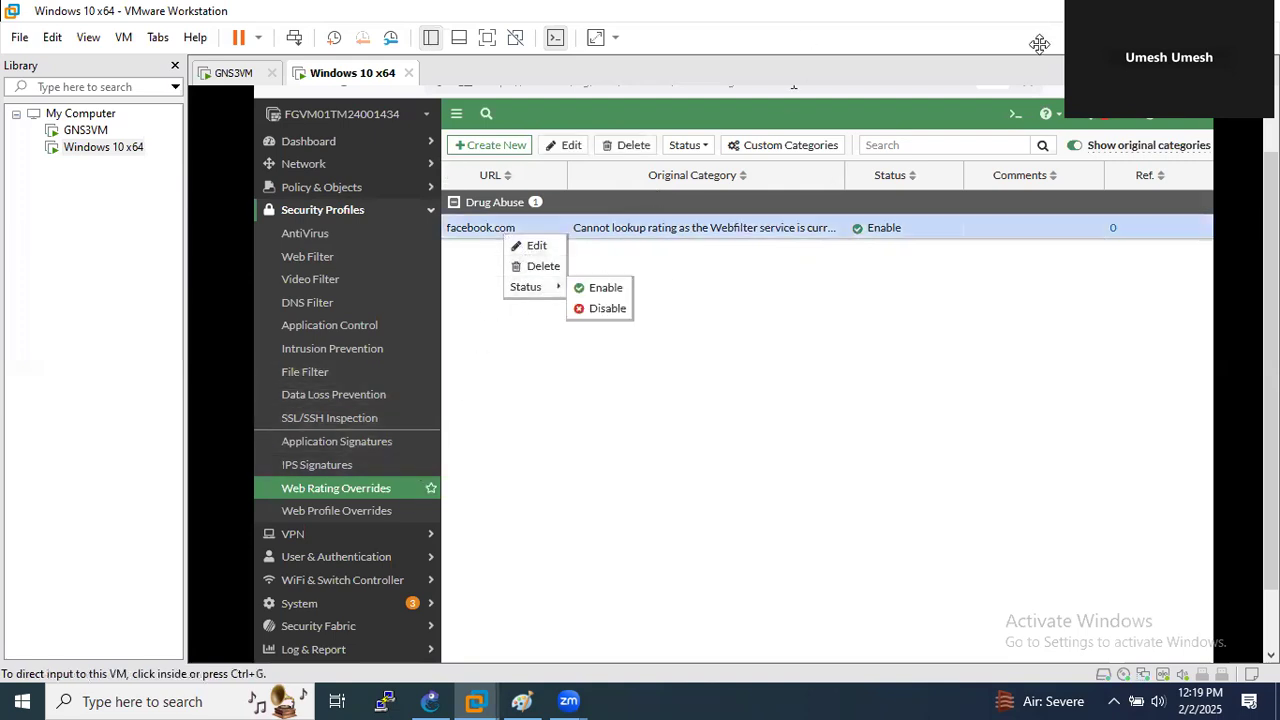
click(1098, 46)
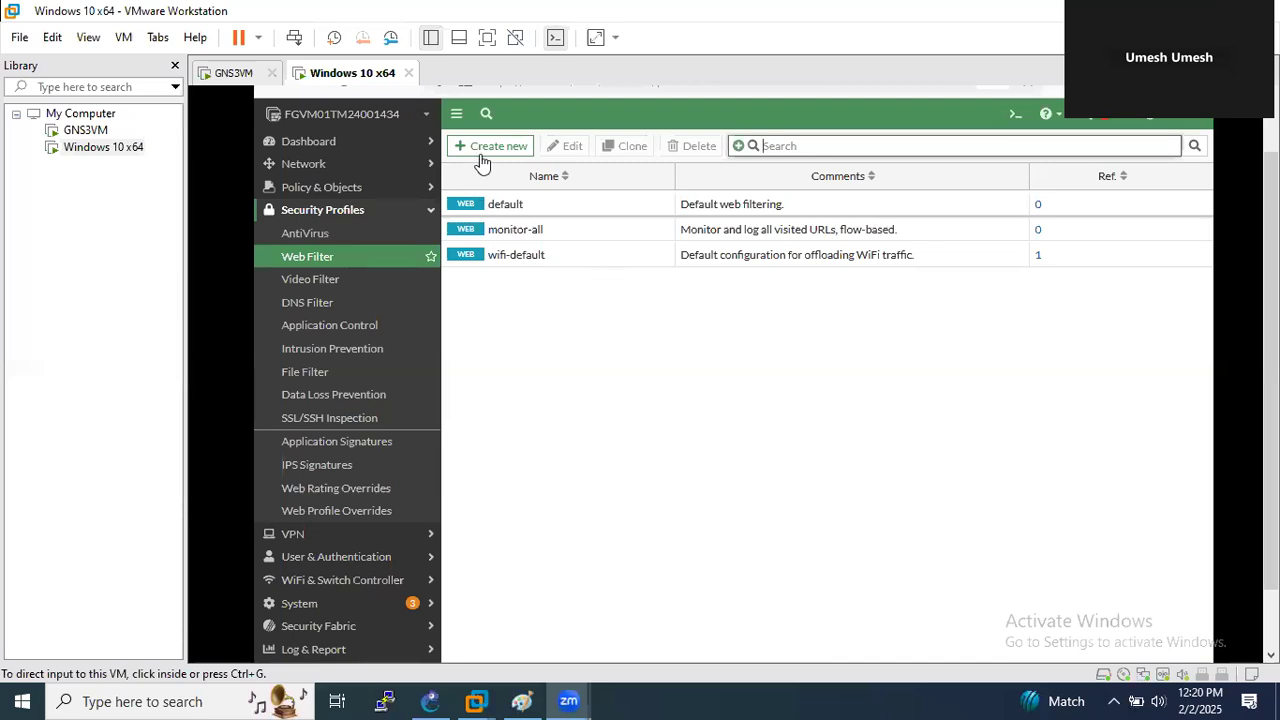
- Start a new web filter profile named quota_limit_for_LAN users with Proxy-based inspection
click(495, 163)
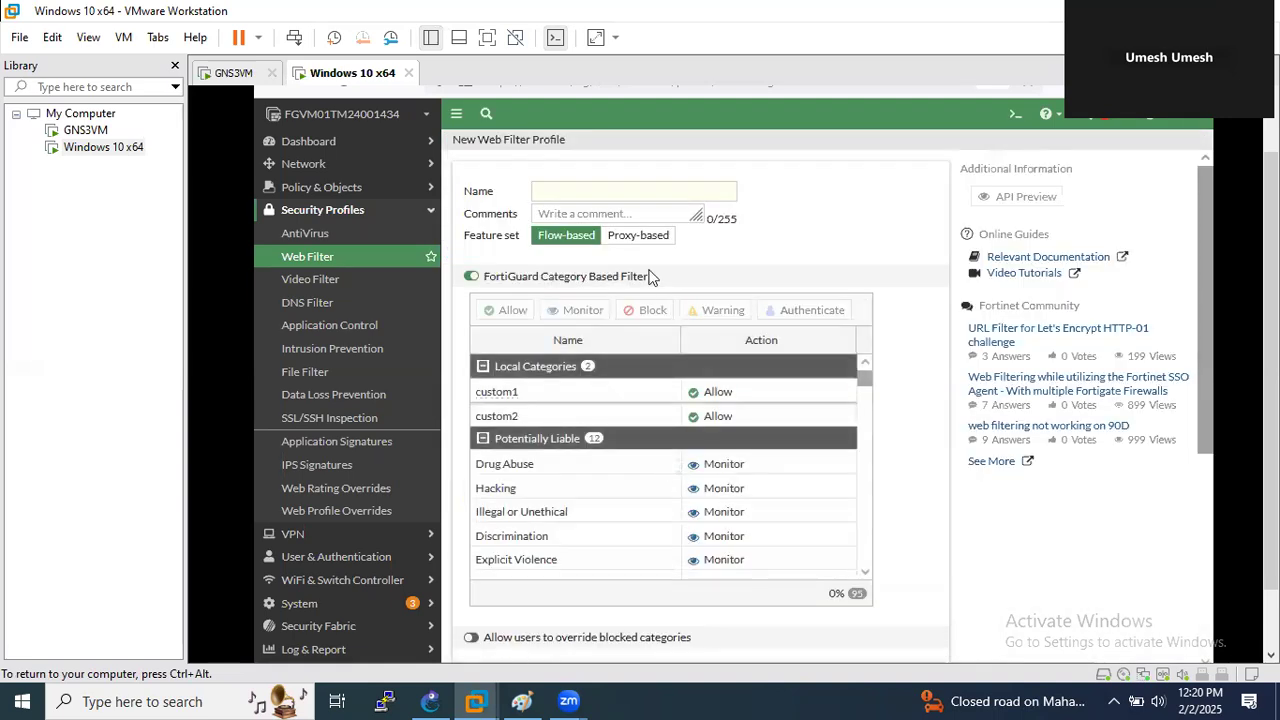
click(592, 186)
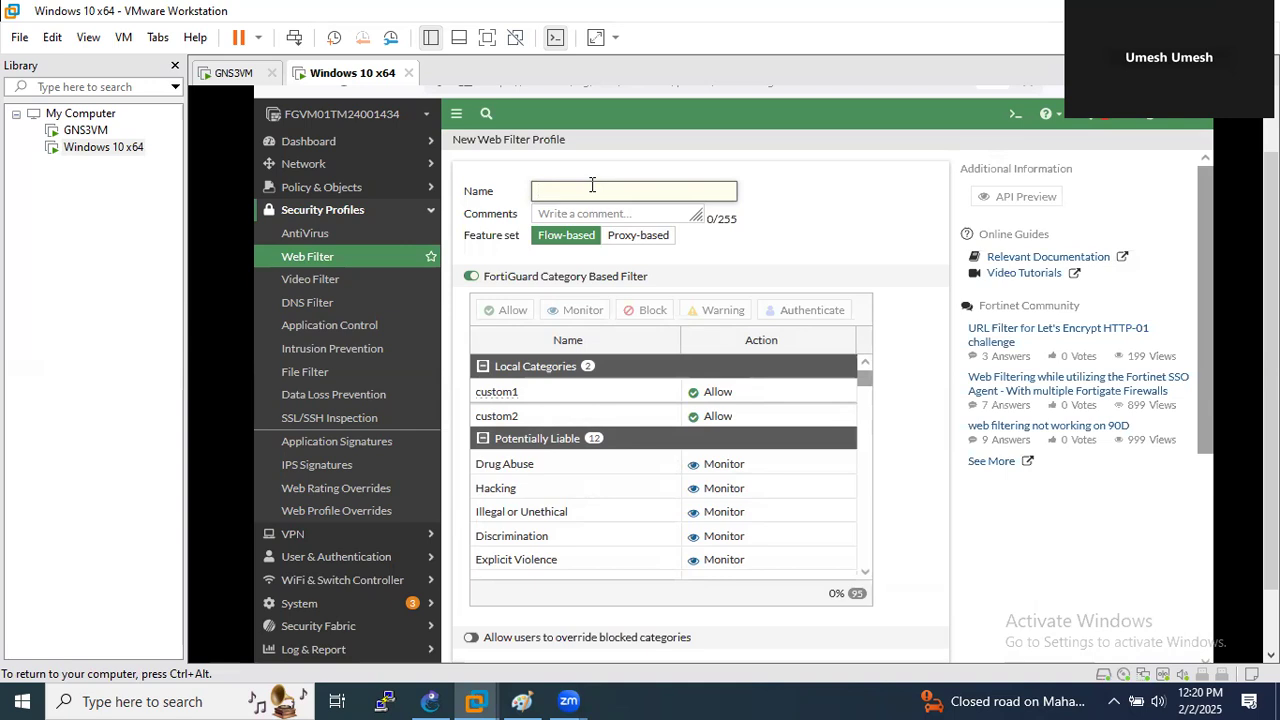
text(quota_limit_for_LAN users)
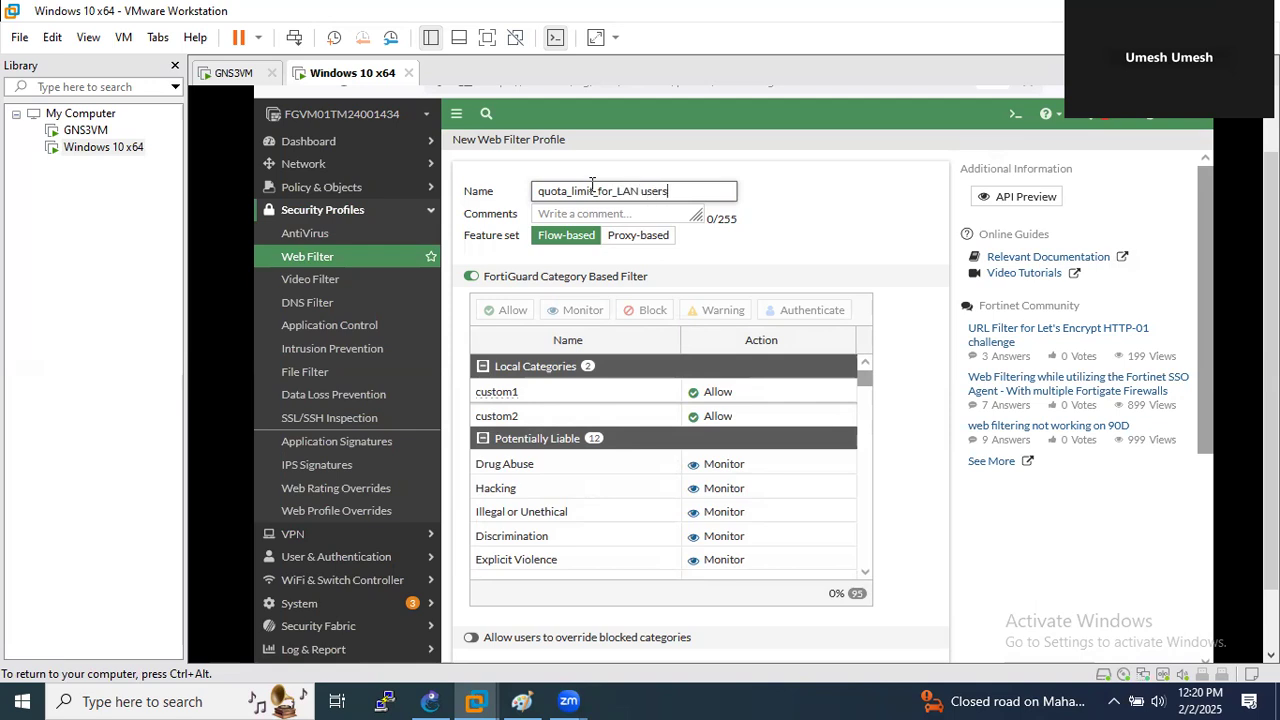
click(610, 242)
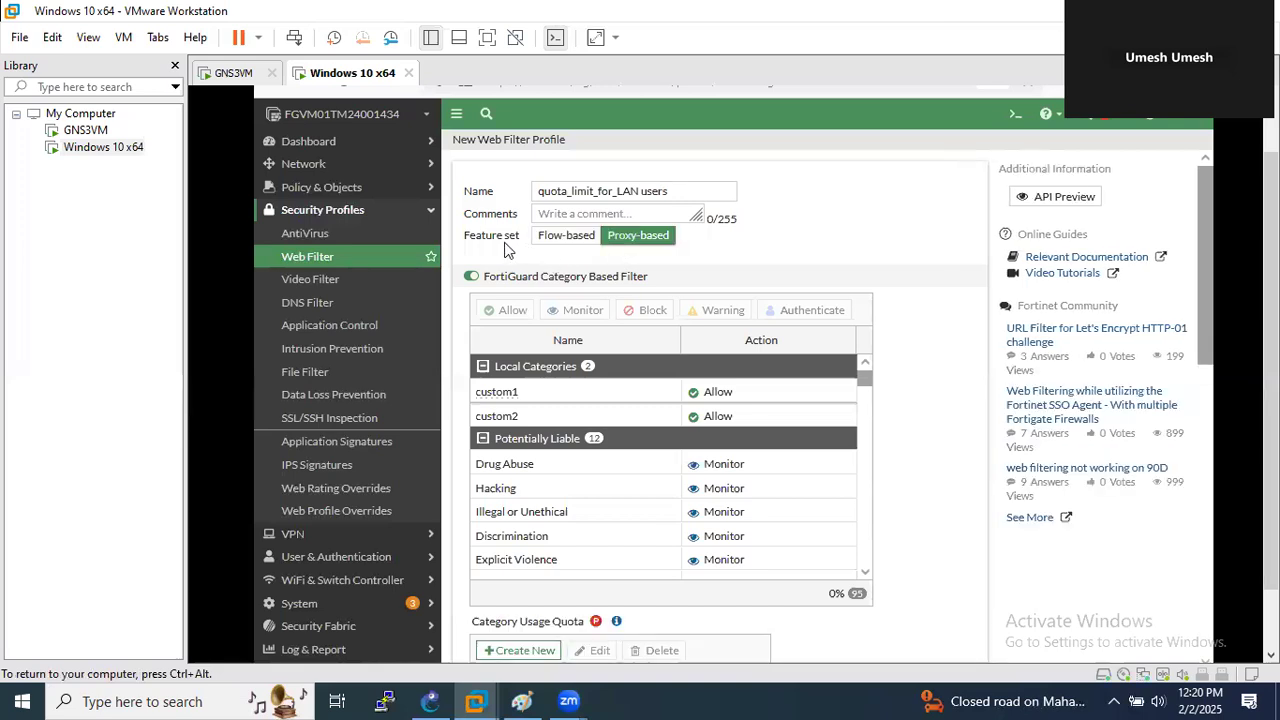
scroll(630, 290, down, 3)
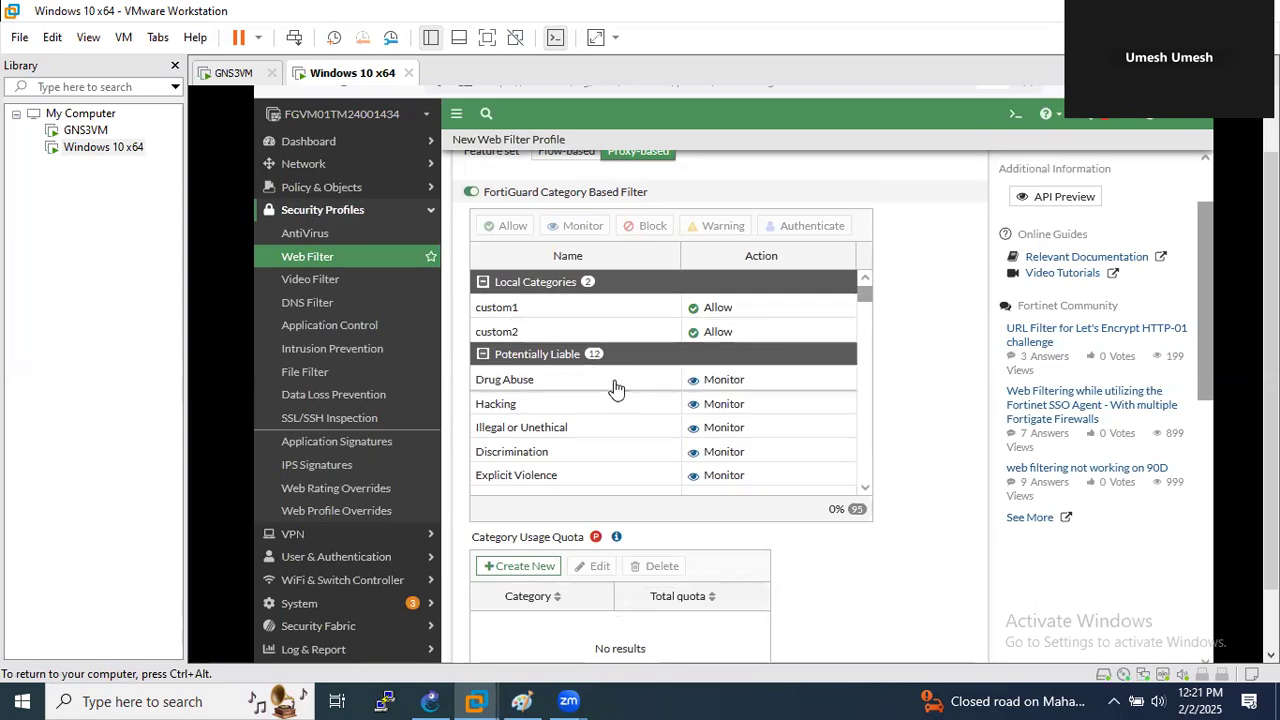
scroll(628, 399, down, 10)
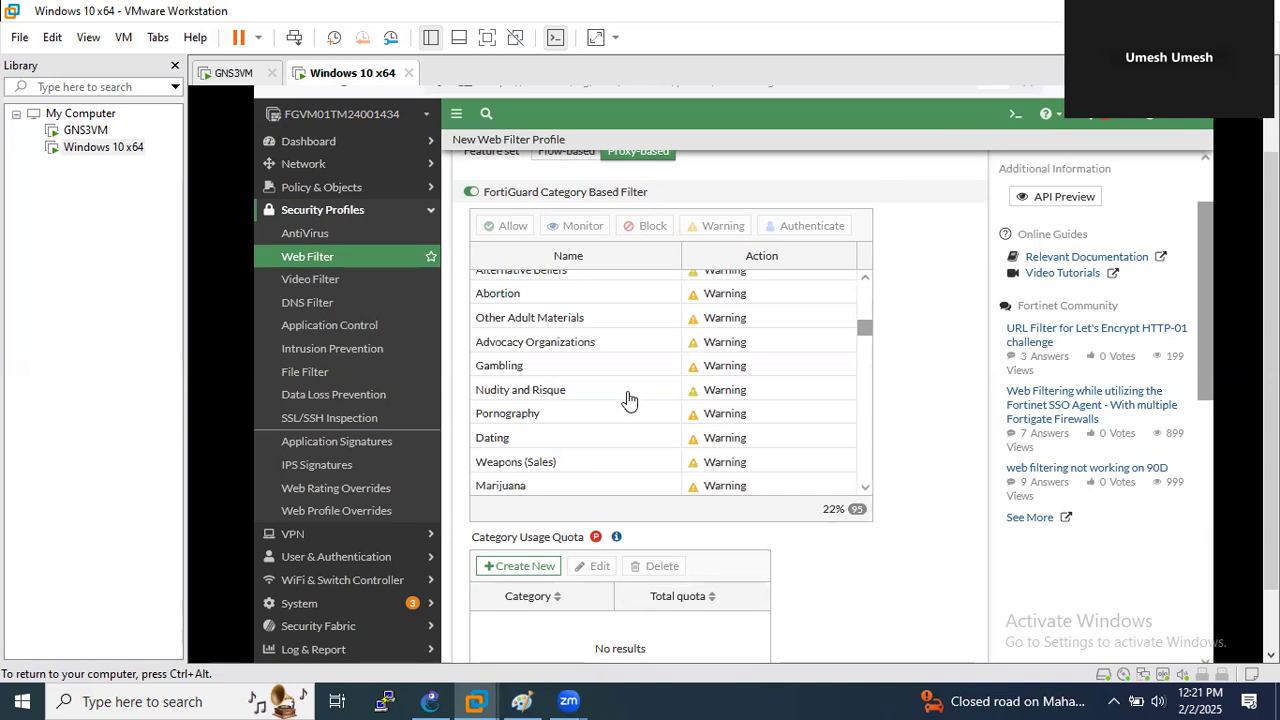
scroll(628, 399, down, 6)
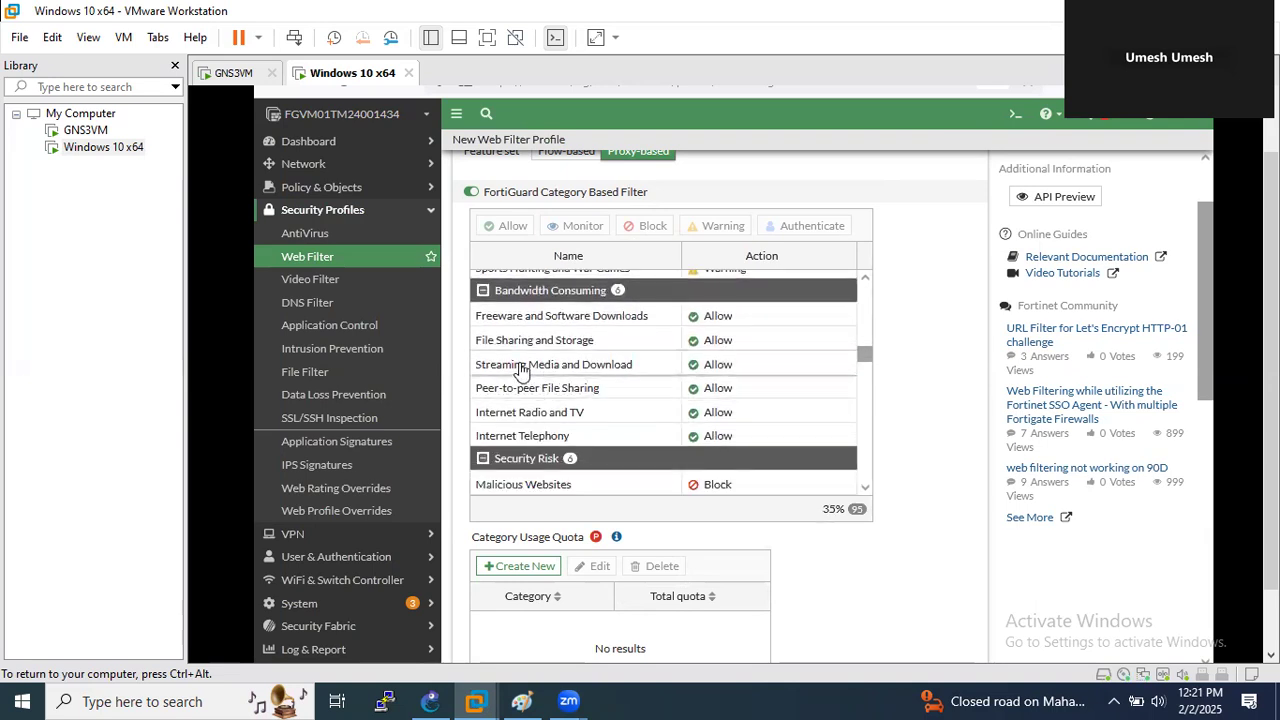
scroll(520, 370, down, 6)
scroll(540, 380, down, 4)
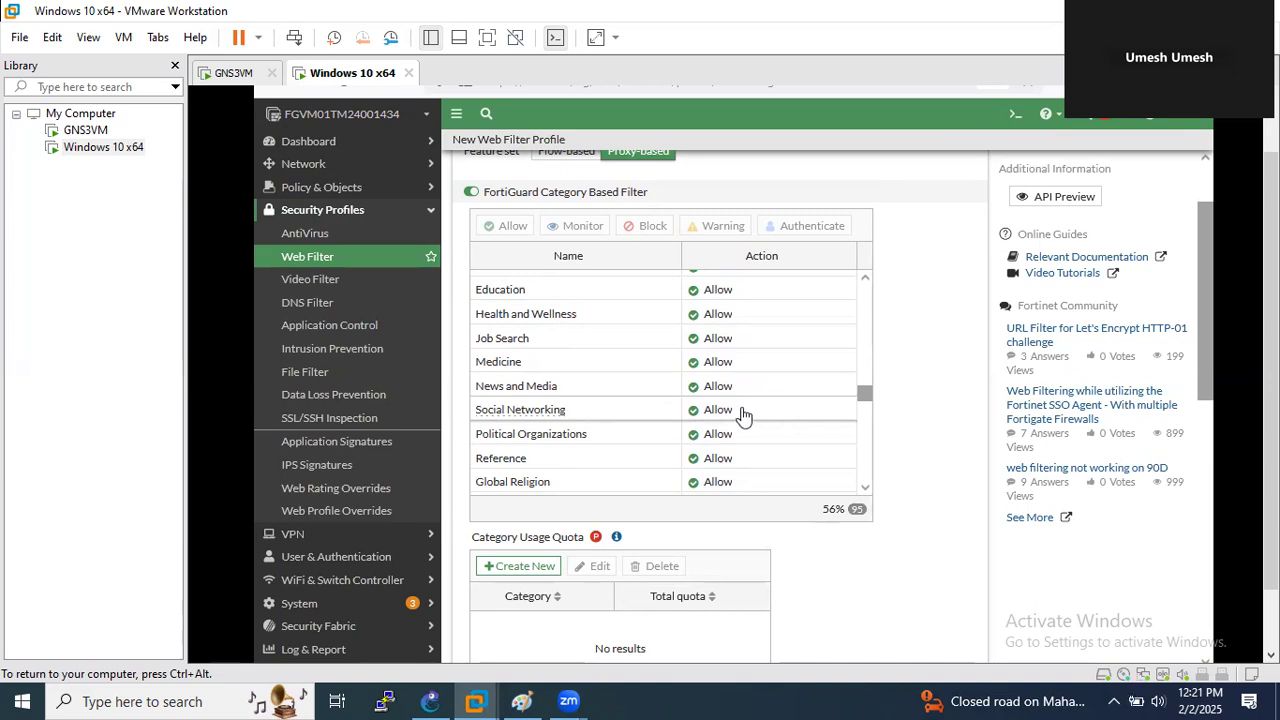
- Set the Social Networking category to Monitor and begin a new Category Usage Quota
right_click(730, 414)
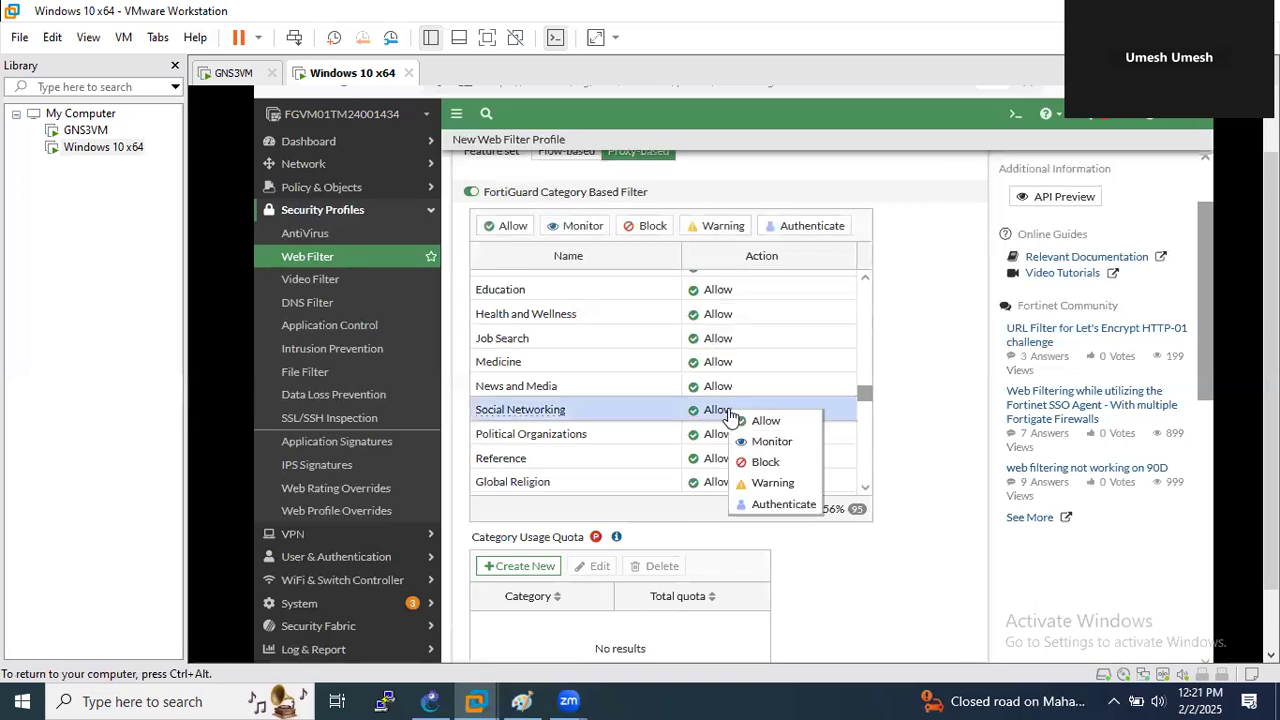
click(768, 442)
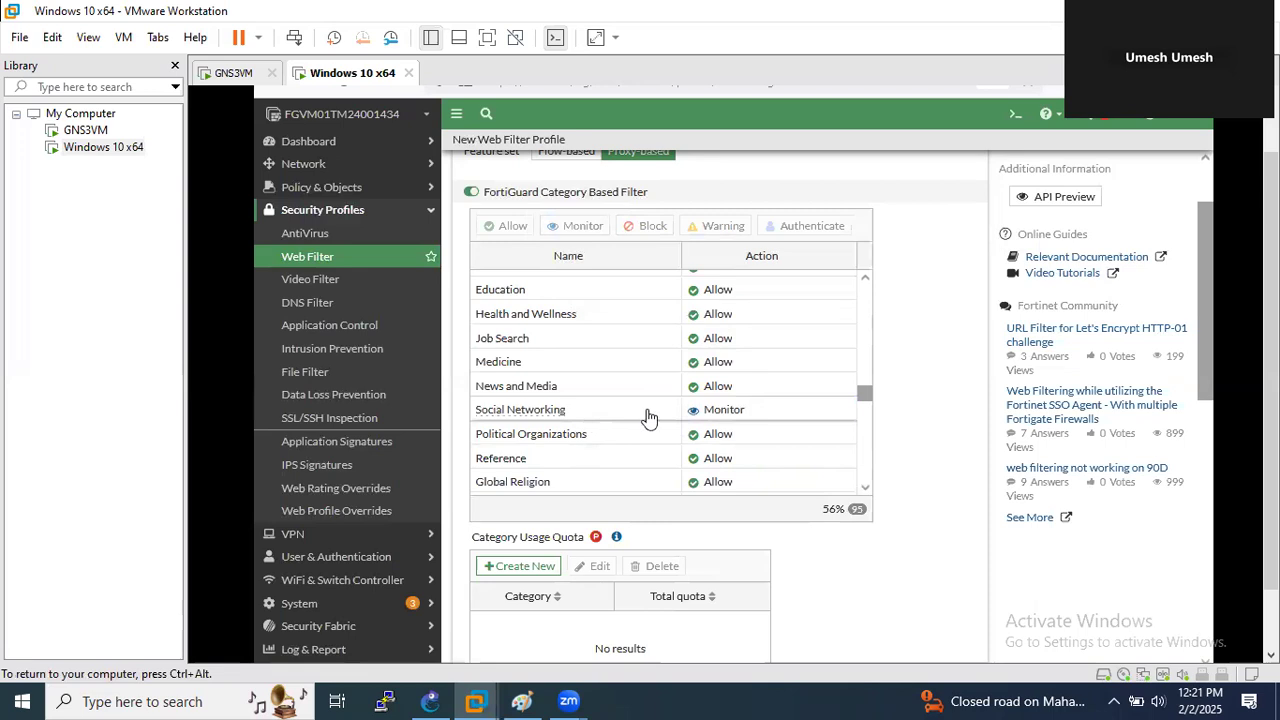
scroll(640, 485, down, 1)
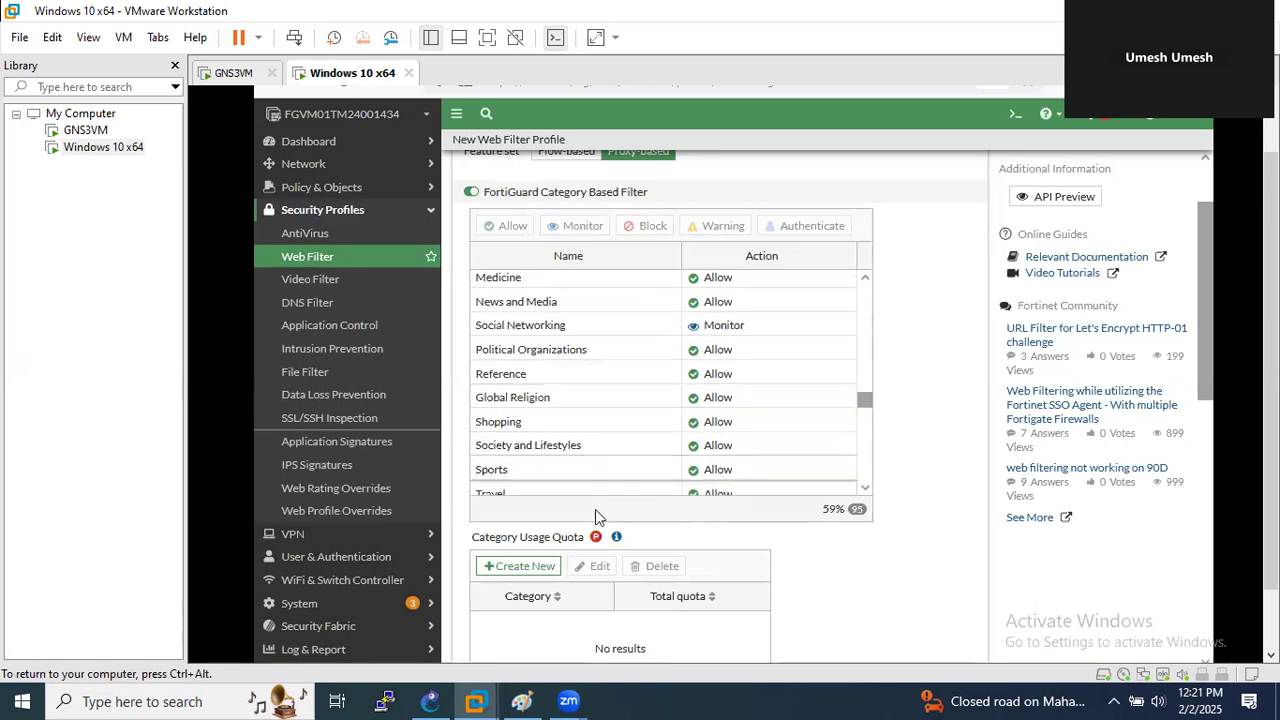
scroll(595, 511, down, 1)
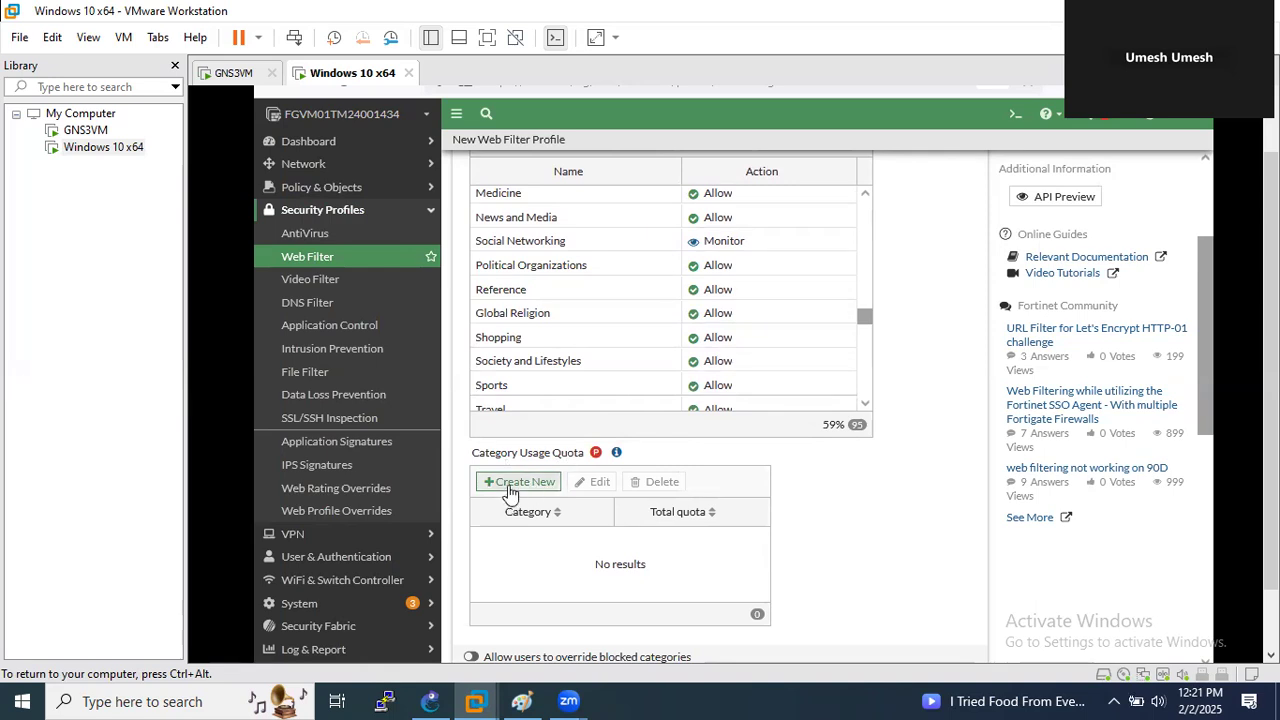
click(516, 482)
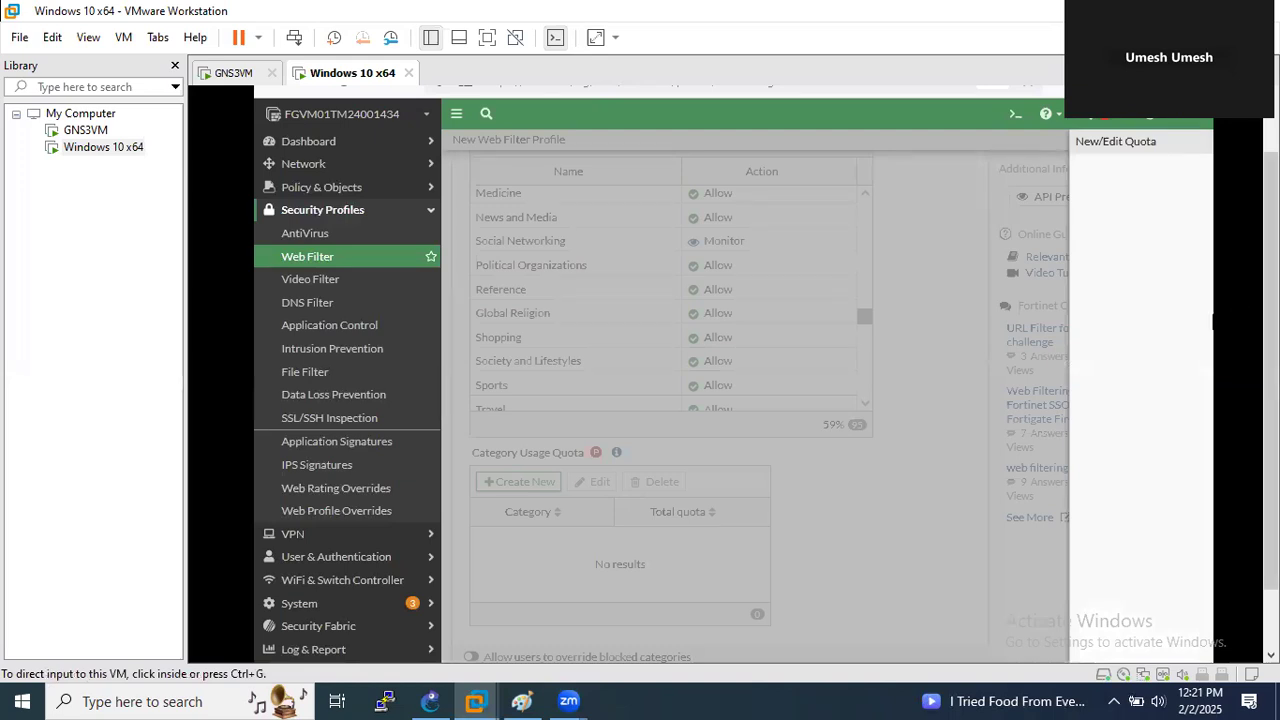
- Select Social Networking as the quota's category
drag(1271, 380, 1271, 346)
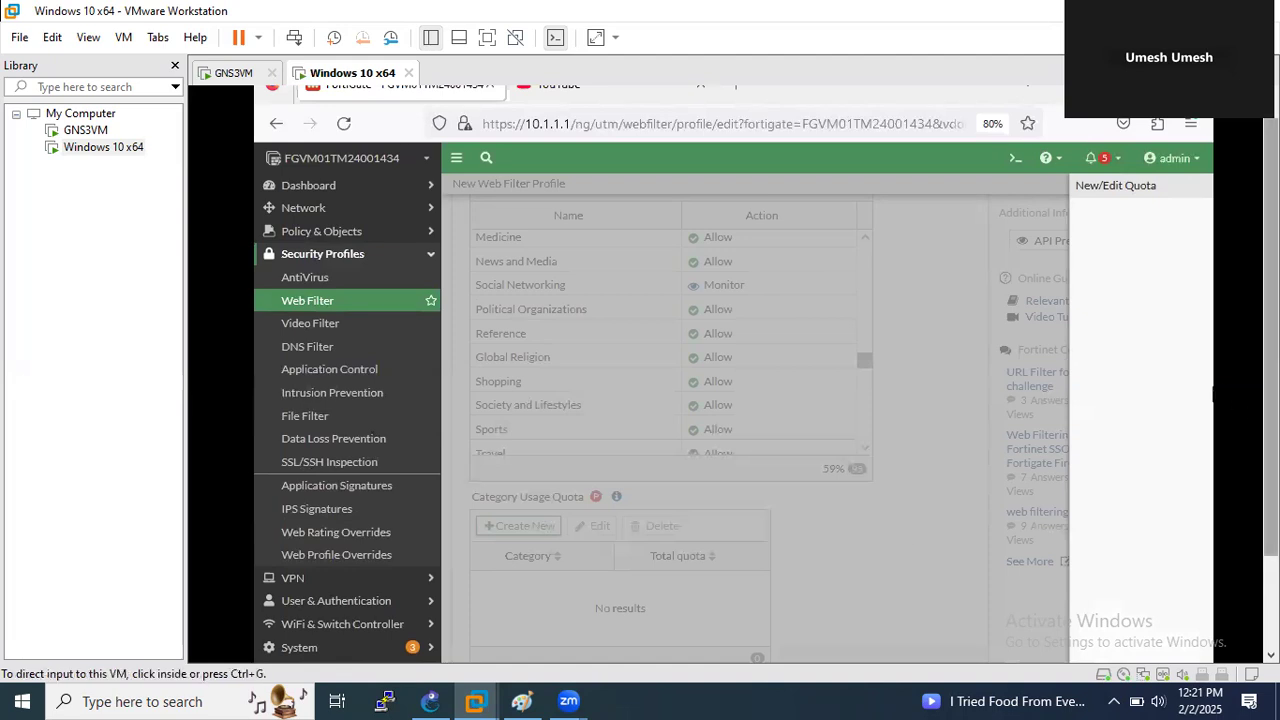
scroll(1246, 414, down, 2)
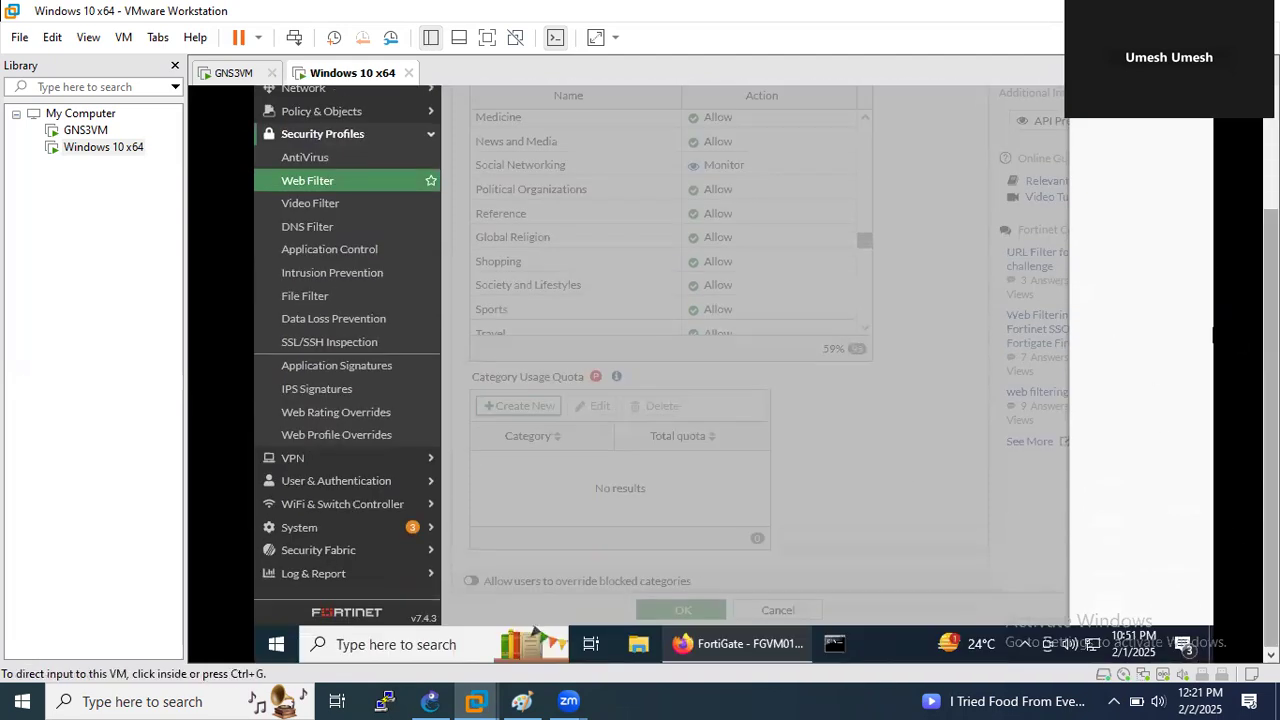
scroll(1123, 334, up, 2)
scroll(950, 449, up, 1)
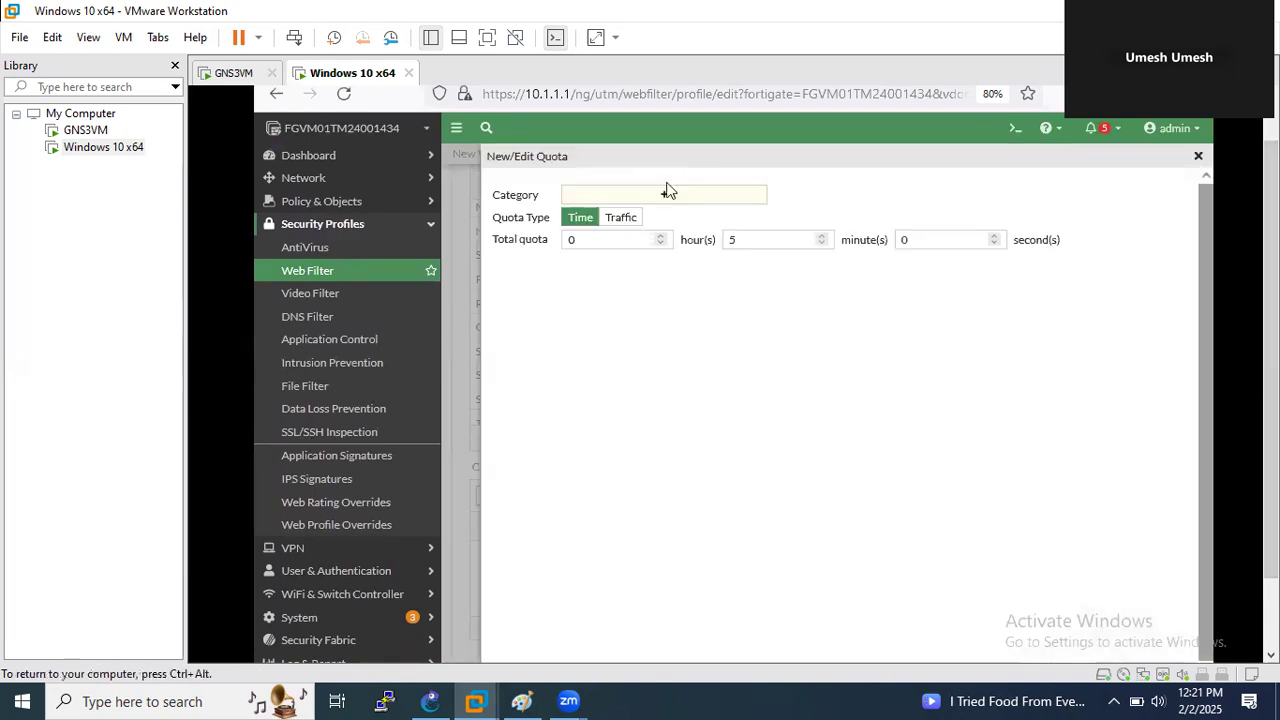
click(662, 196)
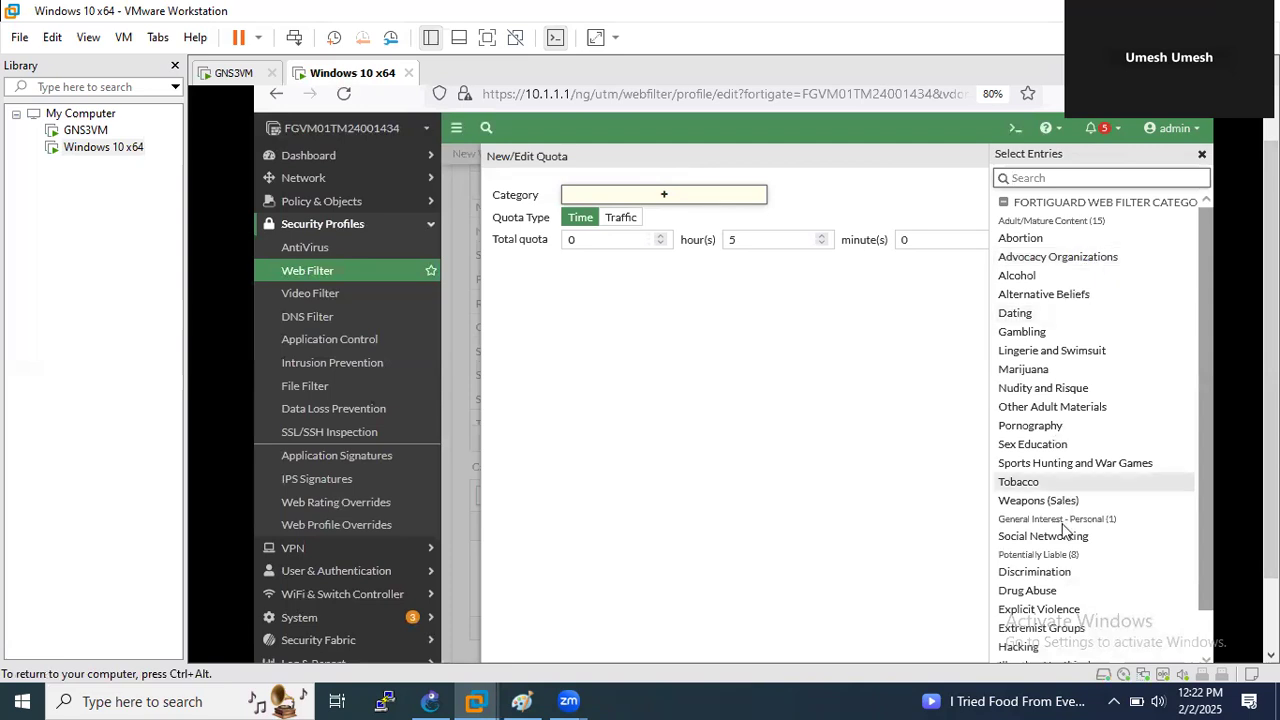
scroll(1065, 530, down, 1)
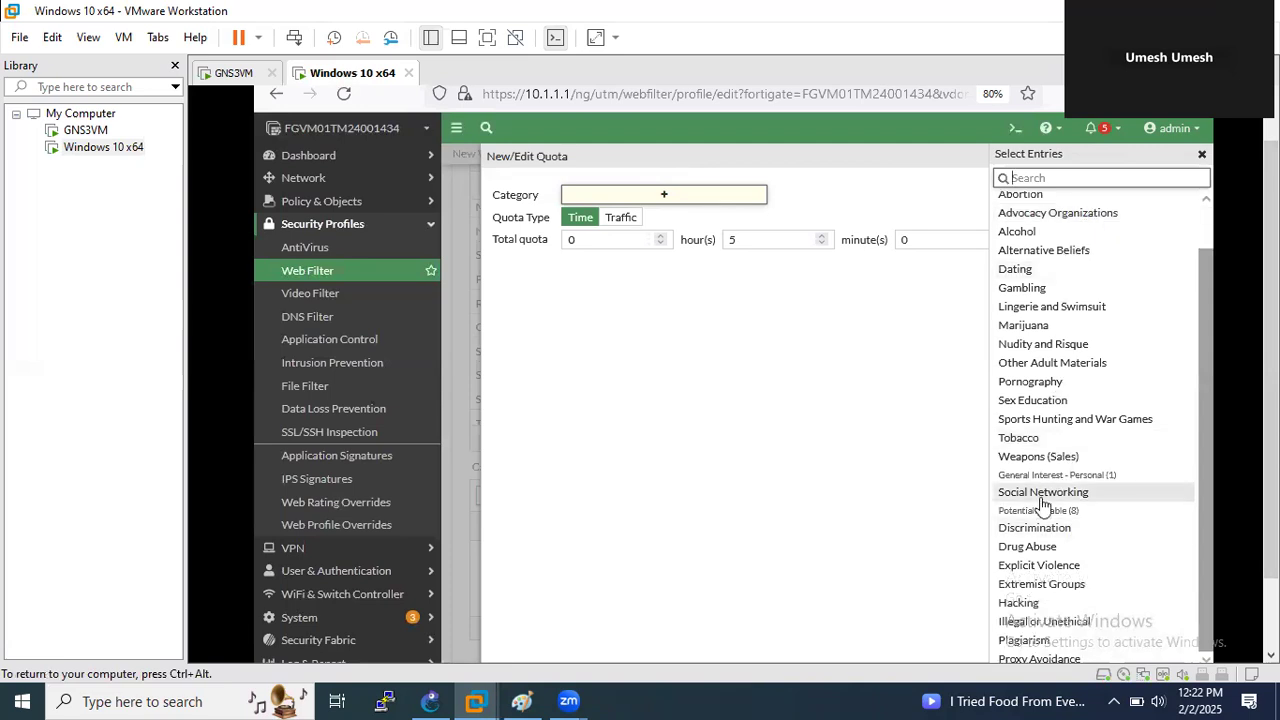
click(1043, 492)
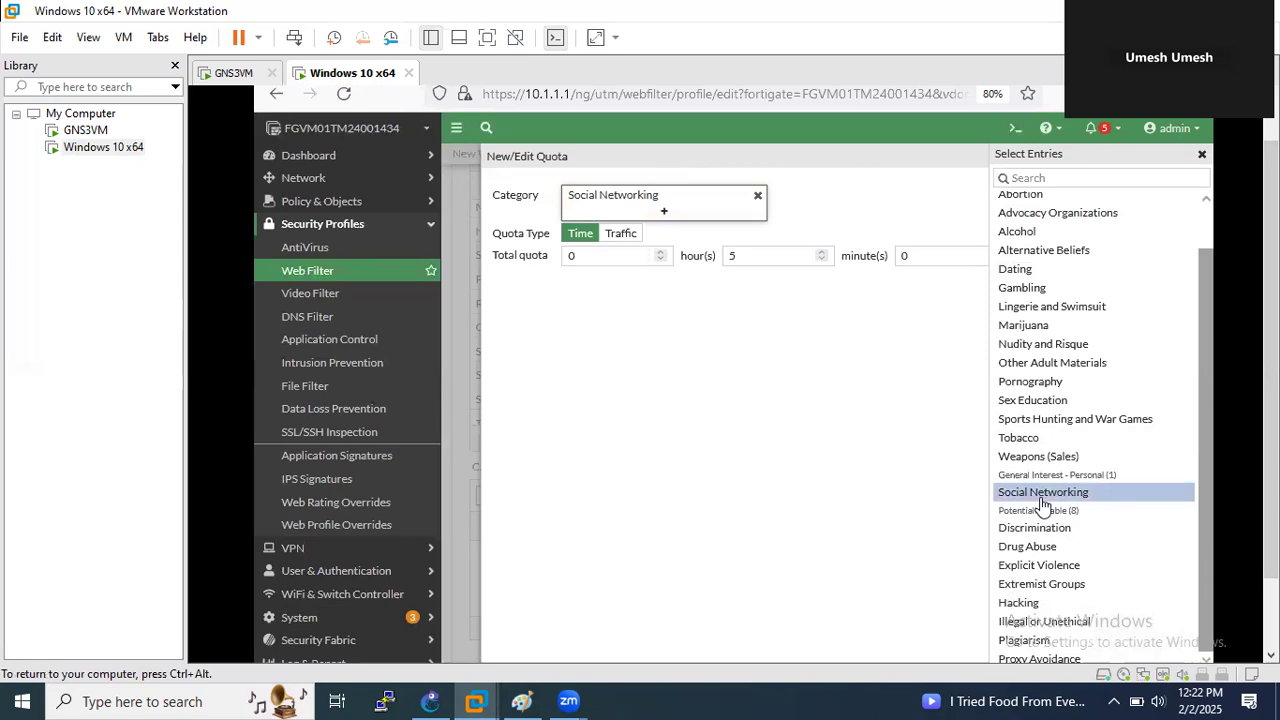
click(732, 262)
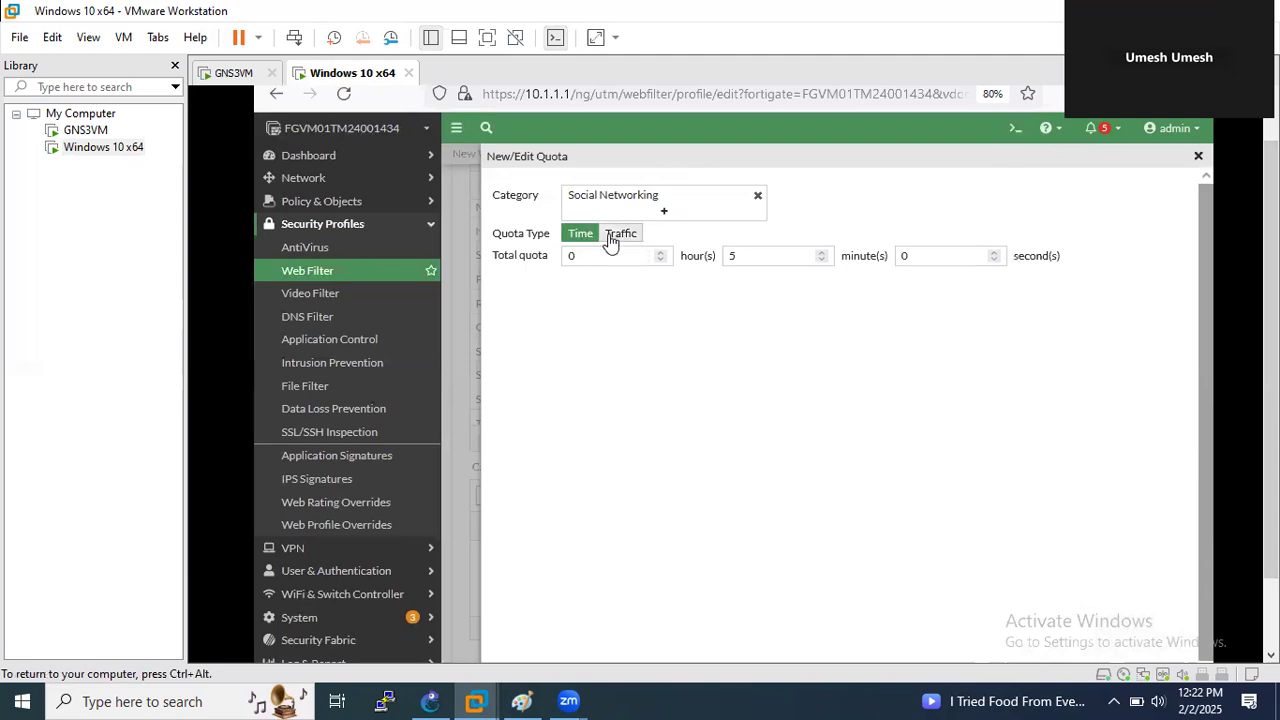
- Set the quota type to Time with 0 h 2 min 0 s, replacing 5 minutes, and save
click(611, 238)
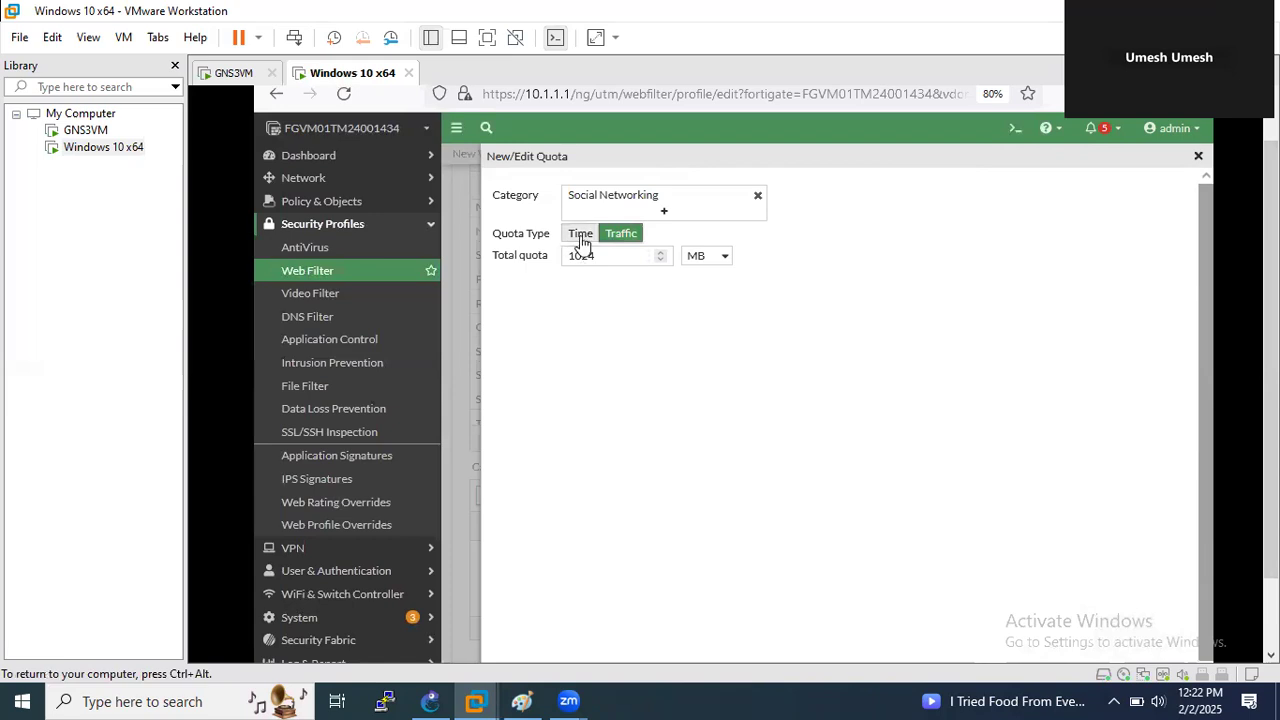
click(582, 240)
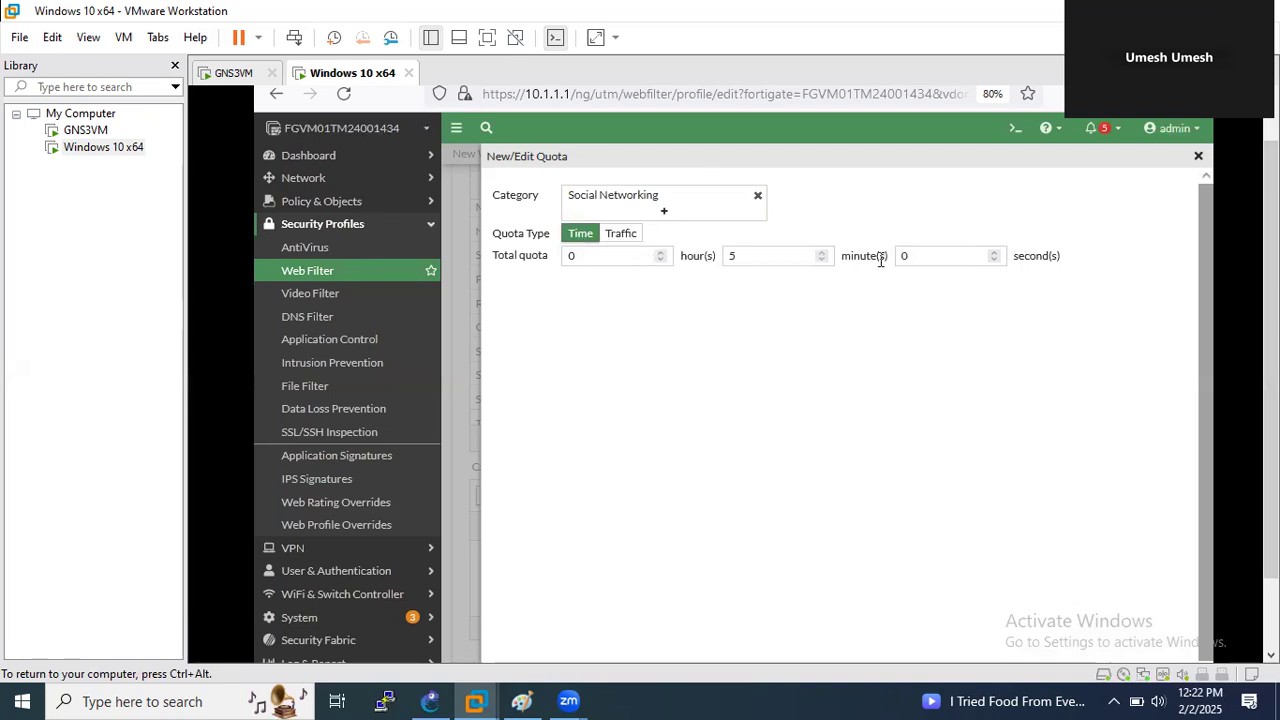
click(733, 255)
drag(733, 255, 746, 255)
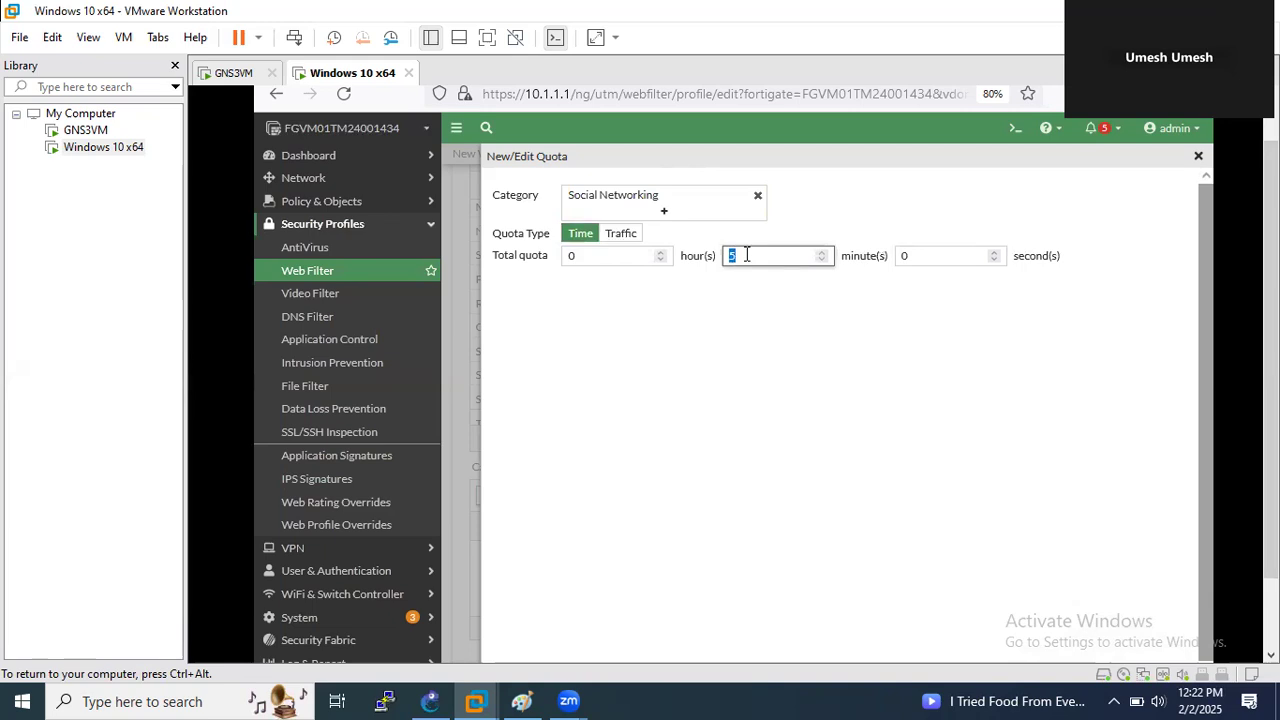
click(921, 227)
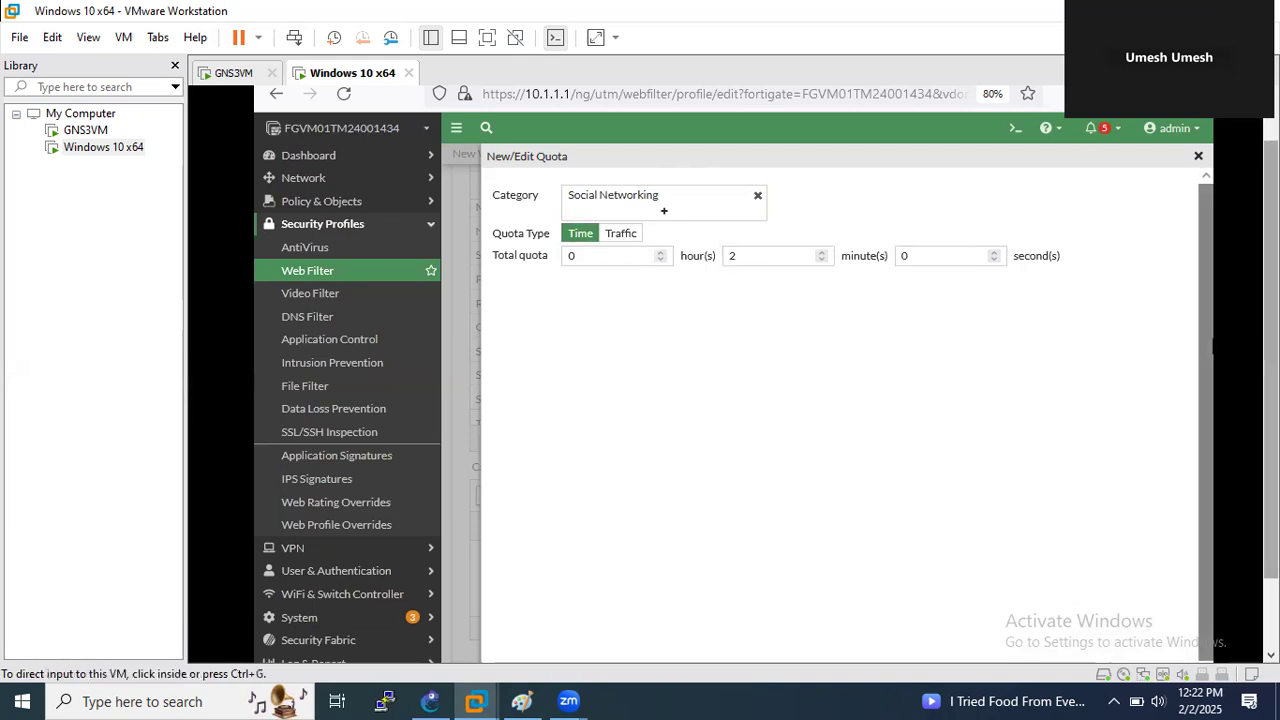
click(800, 610)
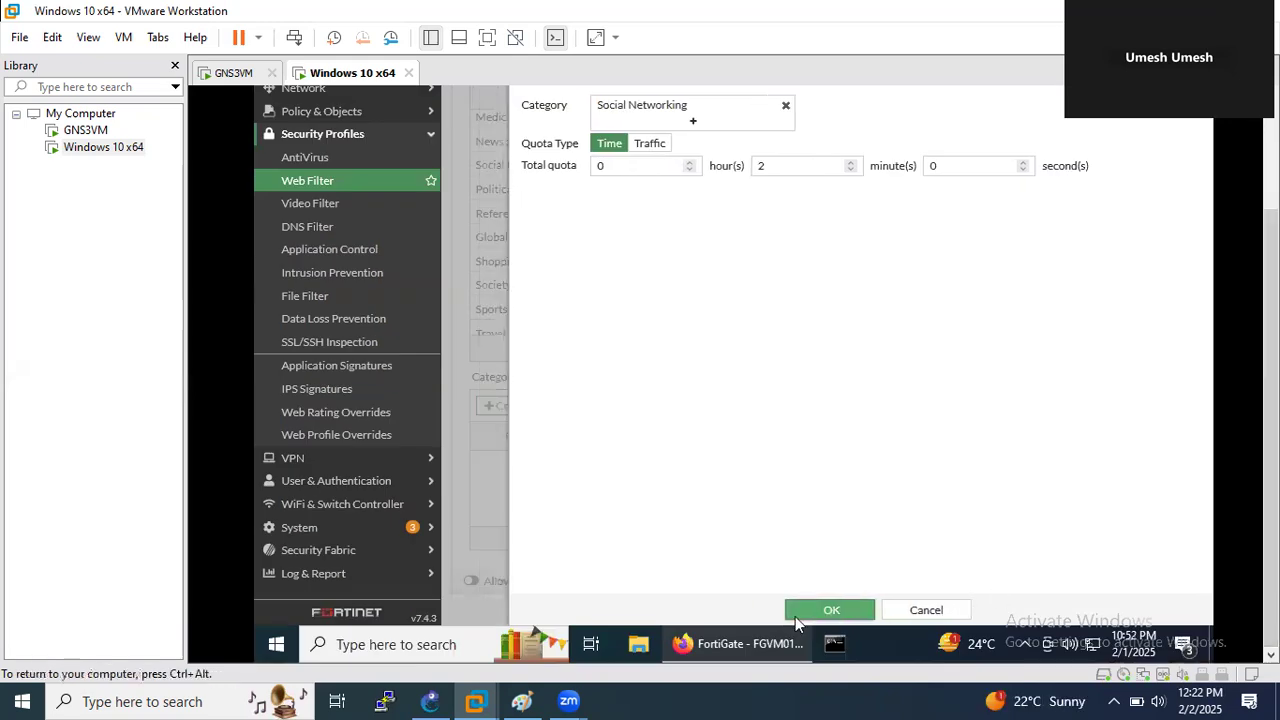
- Enable 'Allow websites when a rating error occurs' and save the quota_limit_for_LAN users profile
scroll(780, 455, down, 2)
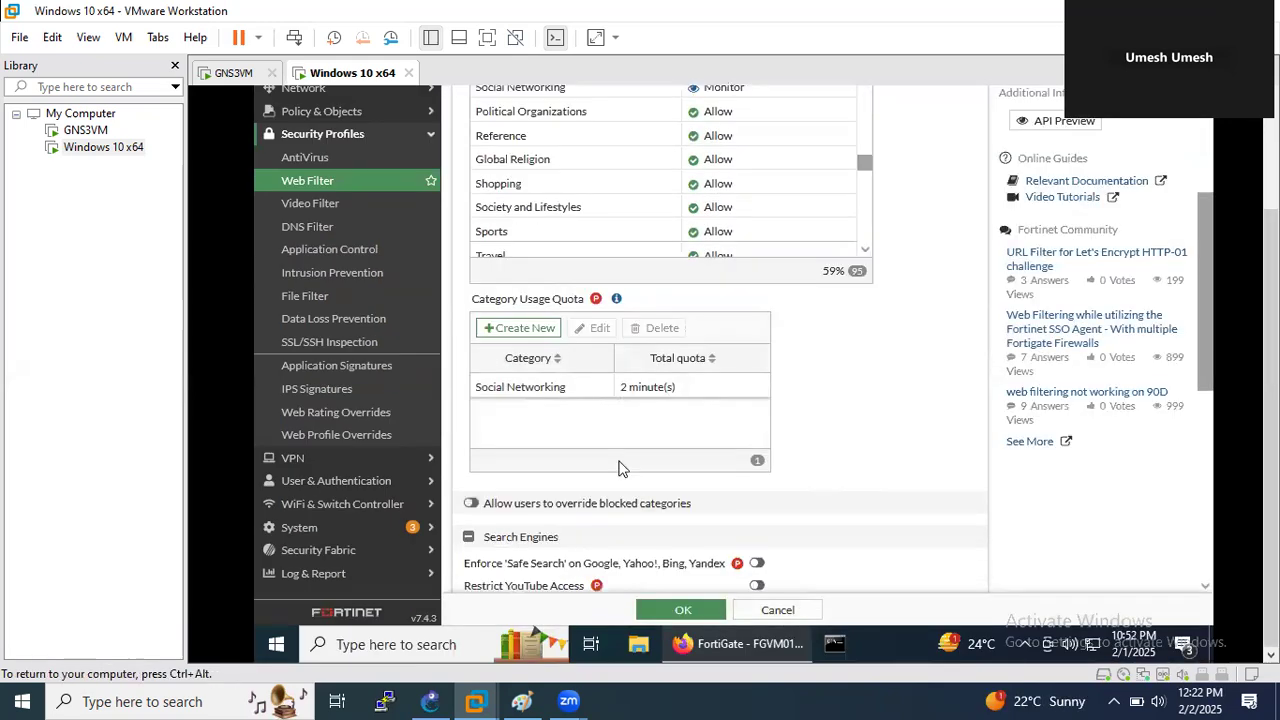
scroll(667, 418, down, 5)
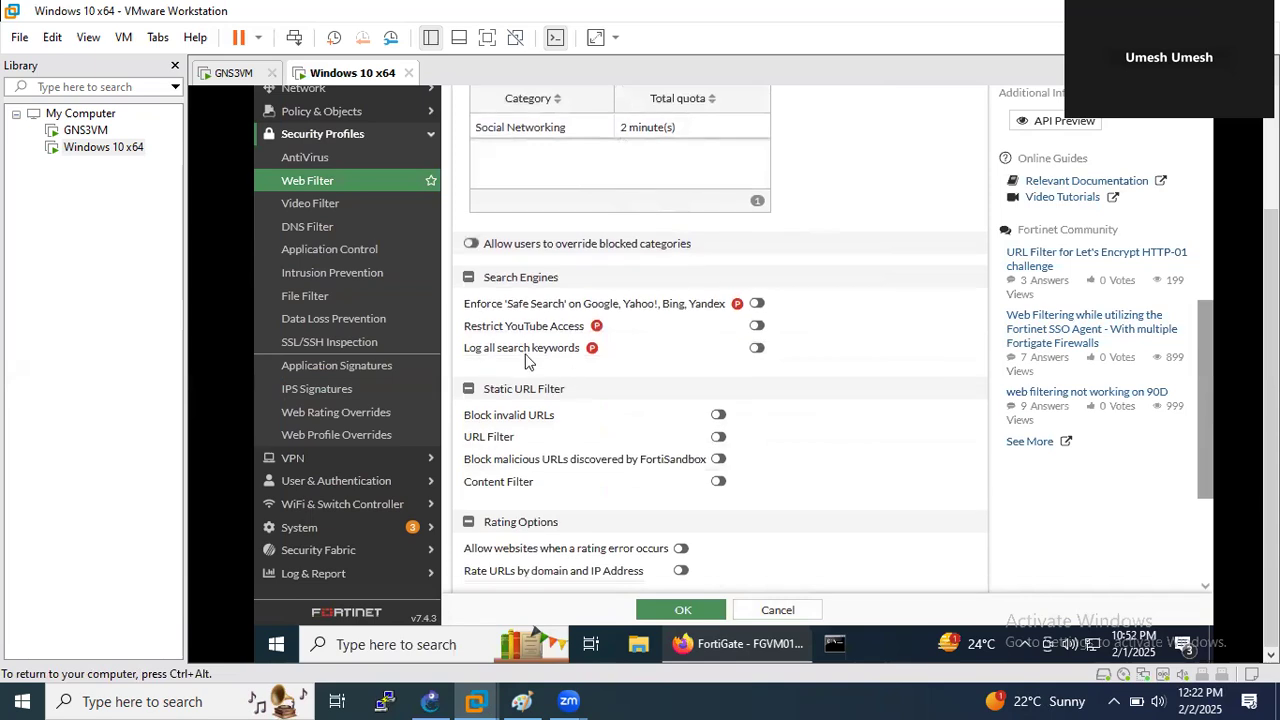
scroll(515, 470, down, 2)
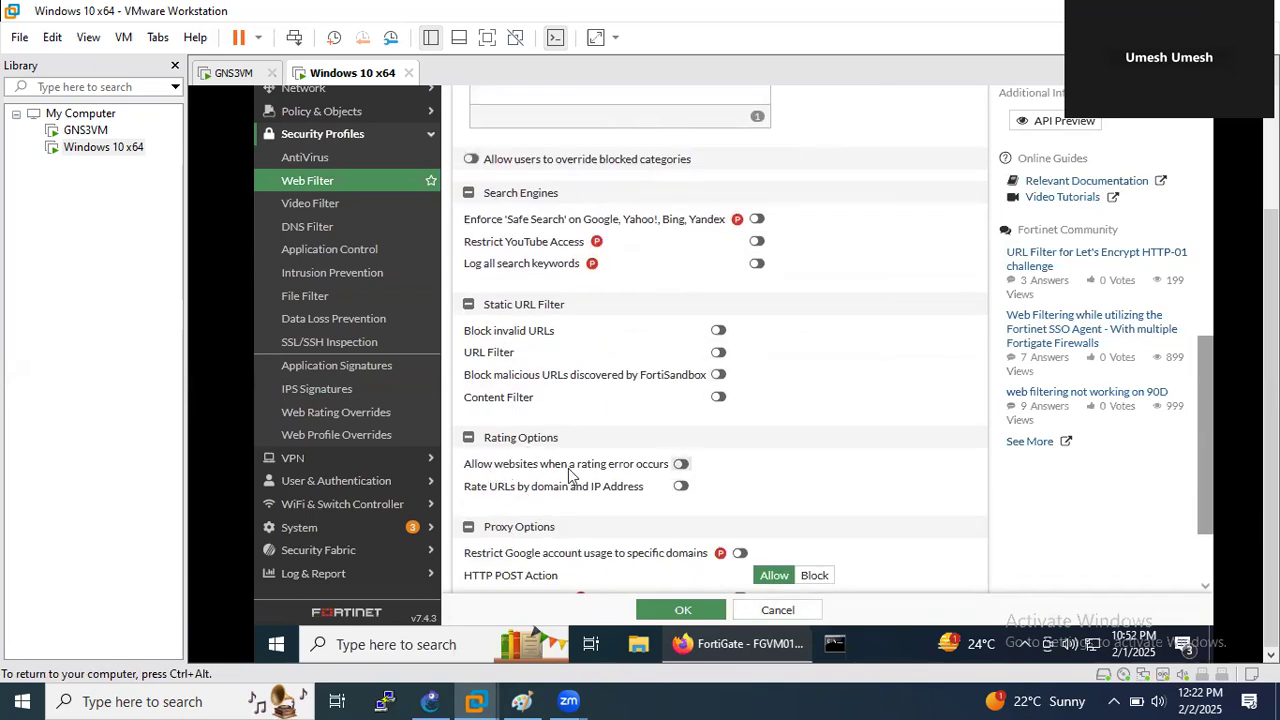
click(681, 464)
scroll(865, 485, down, 3)
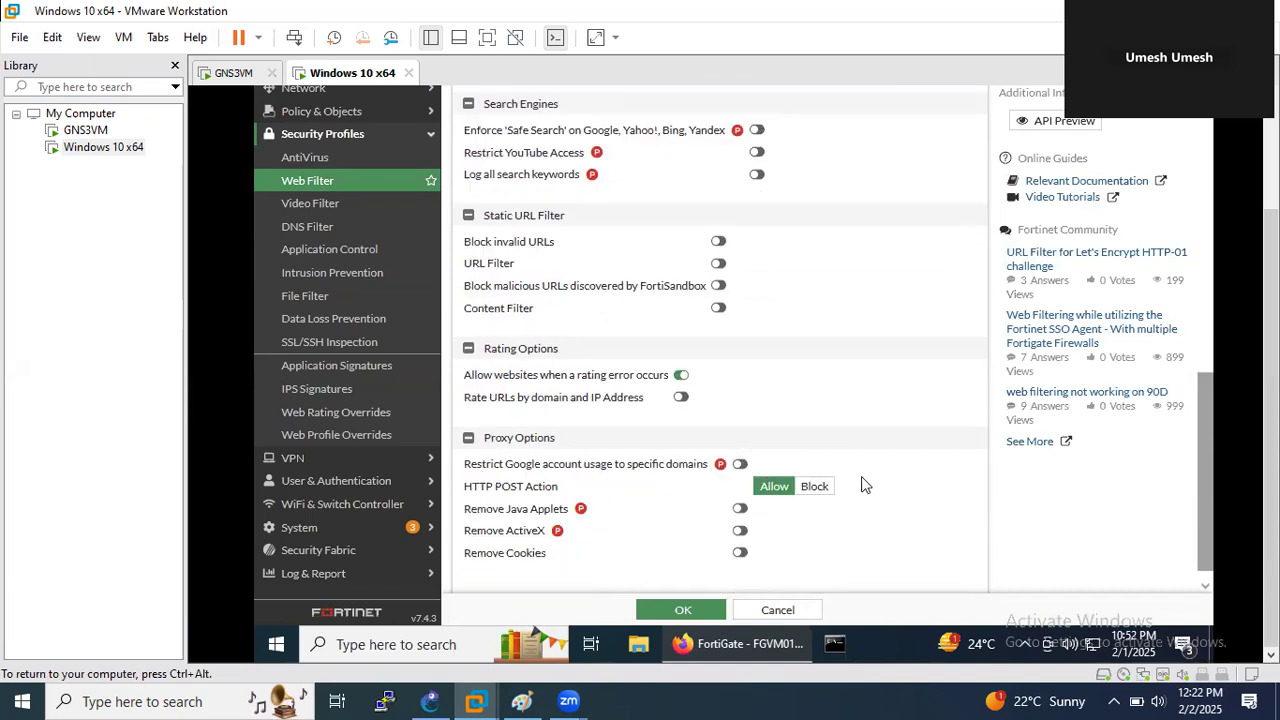
click(692, 611)
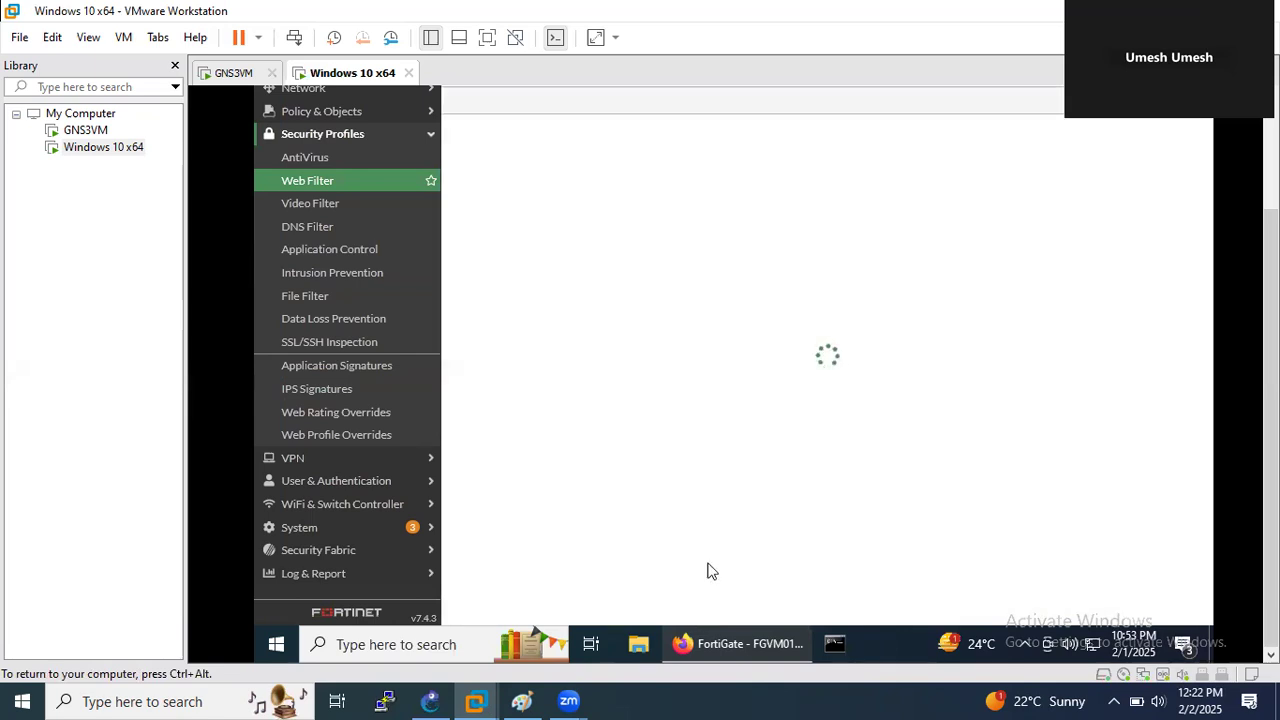
scroll(608, 313, up, 3)
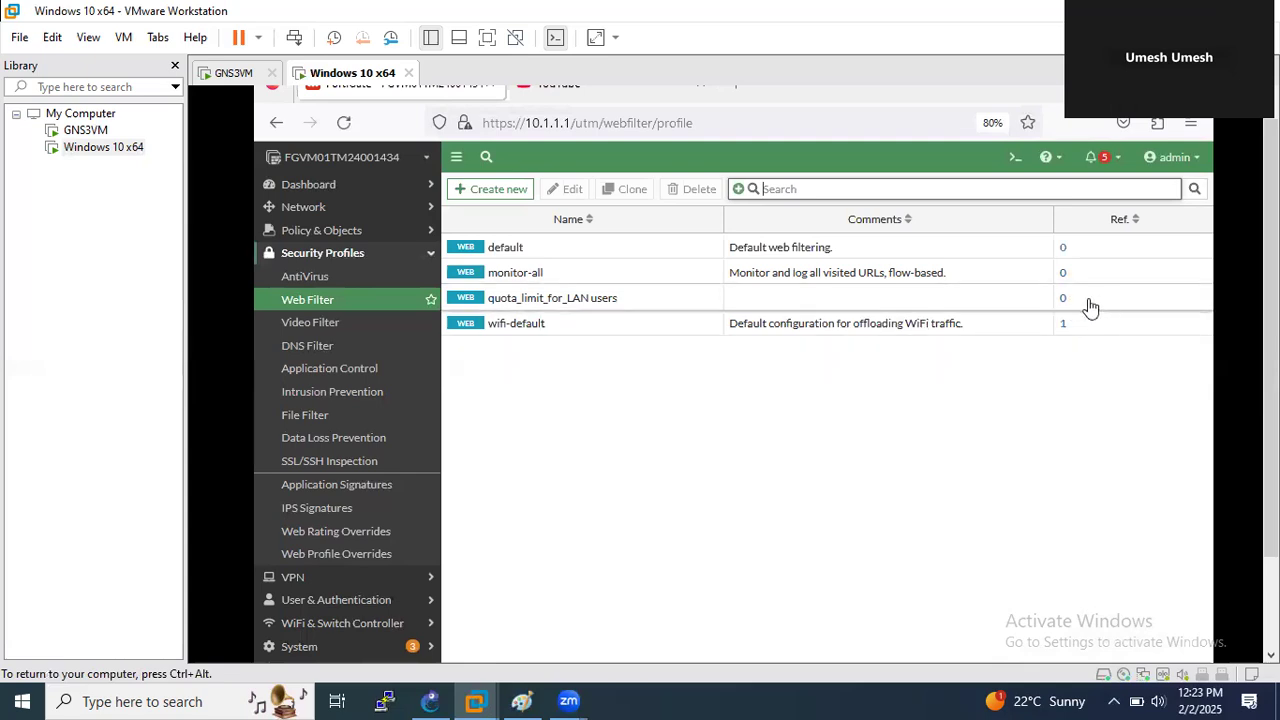
click(333, 234)
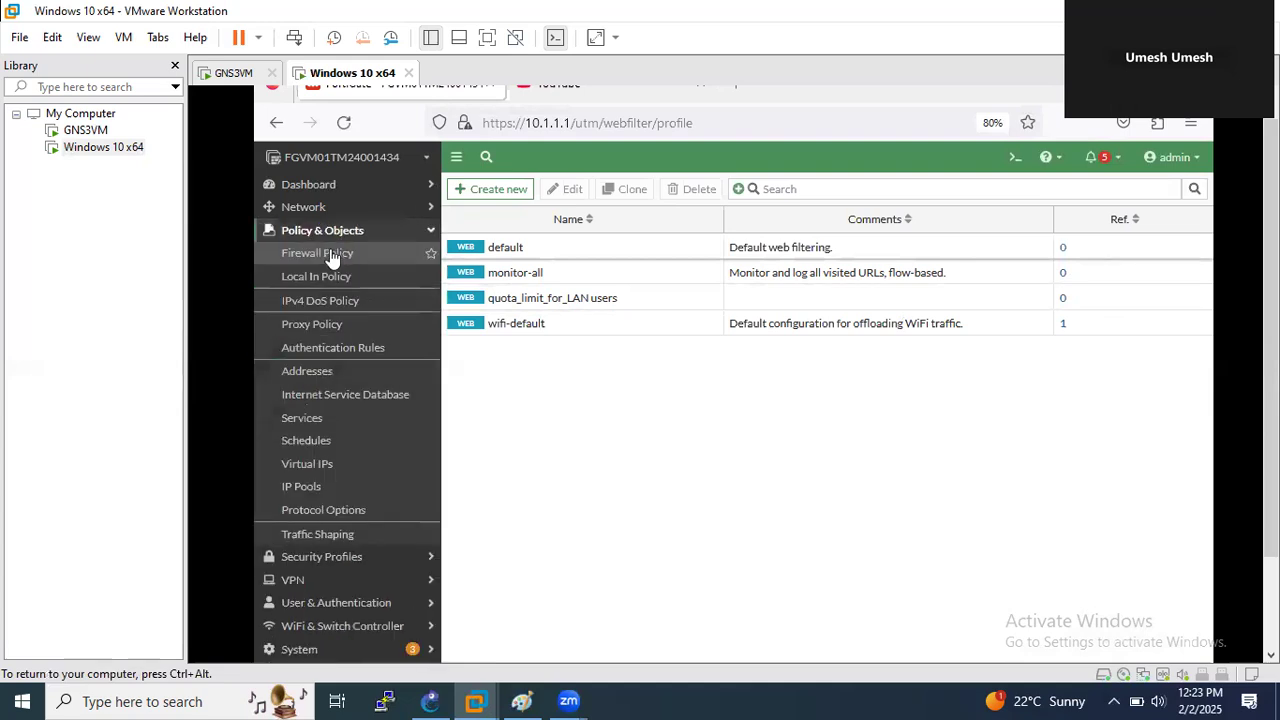
- Open firewall policy 1 (LAN to WAN) for editing and scroll down to its Security Profiles
click(333, 254)
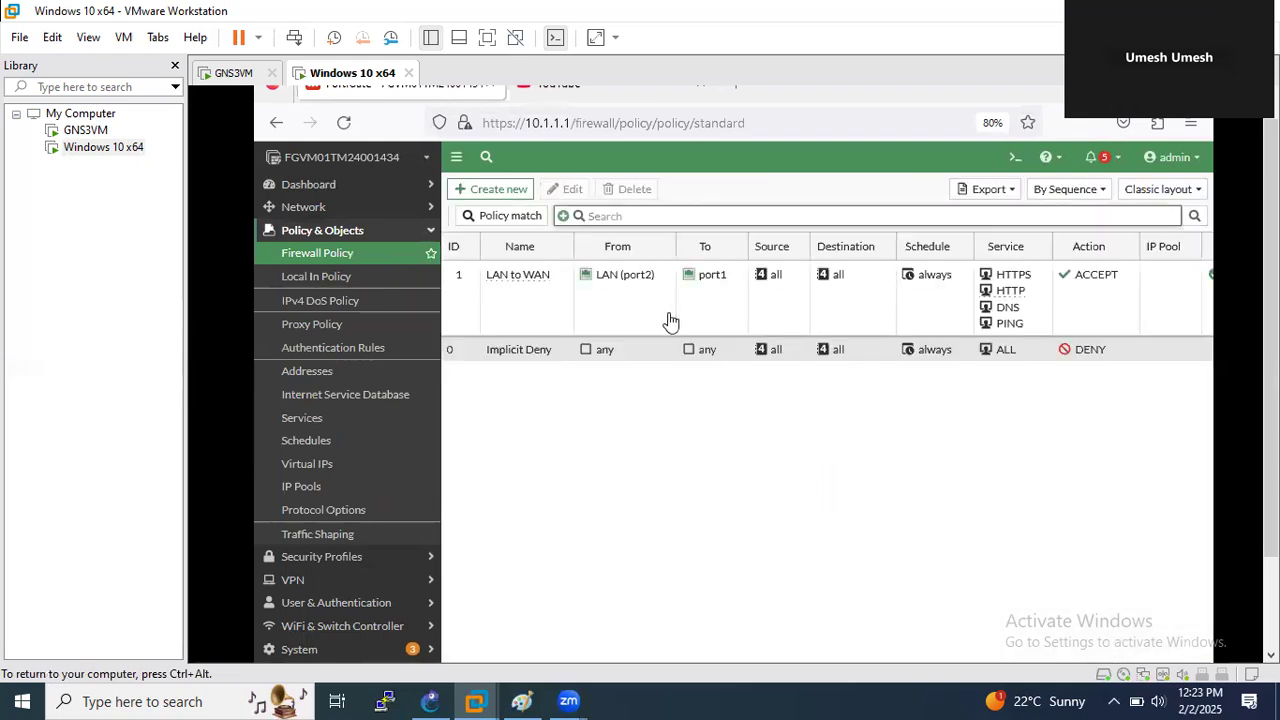
double_click(704, 313)
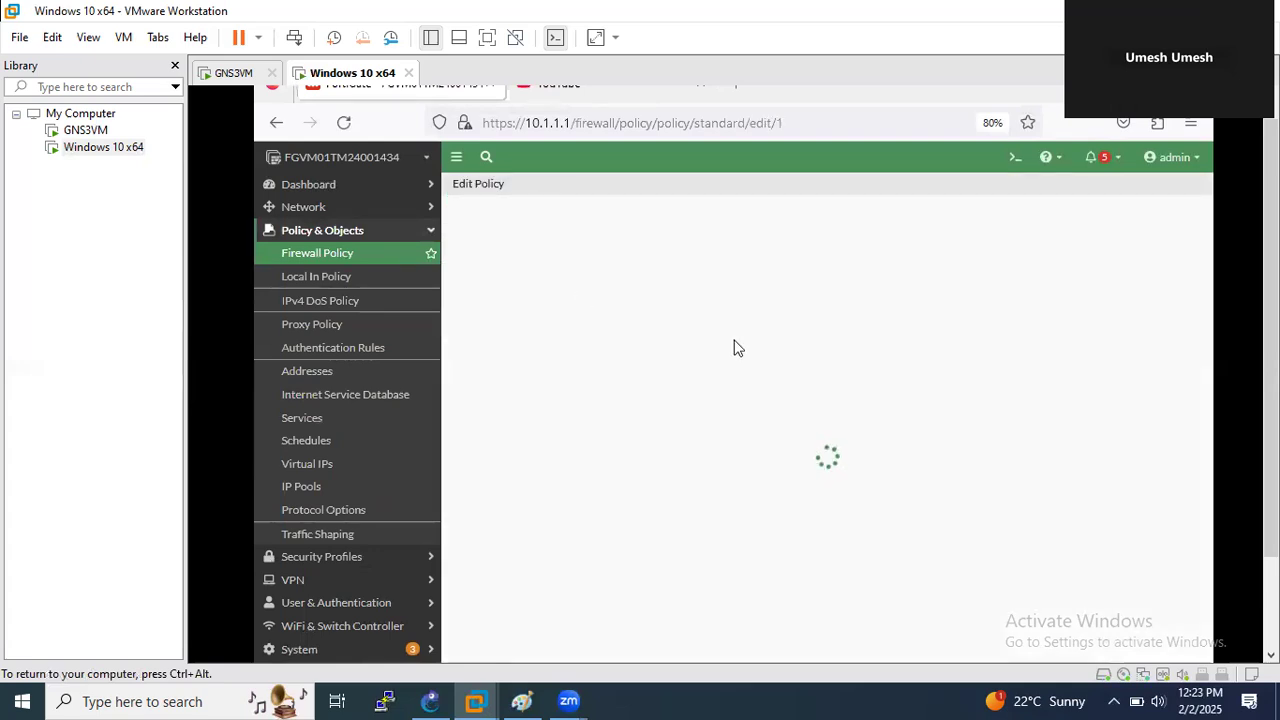
mouse_move(1271, 360)
mouse_down()
mouse_move(1271, 340)
mouse_move(1271, 383)
mouse_up()
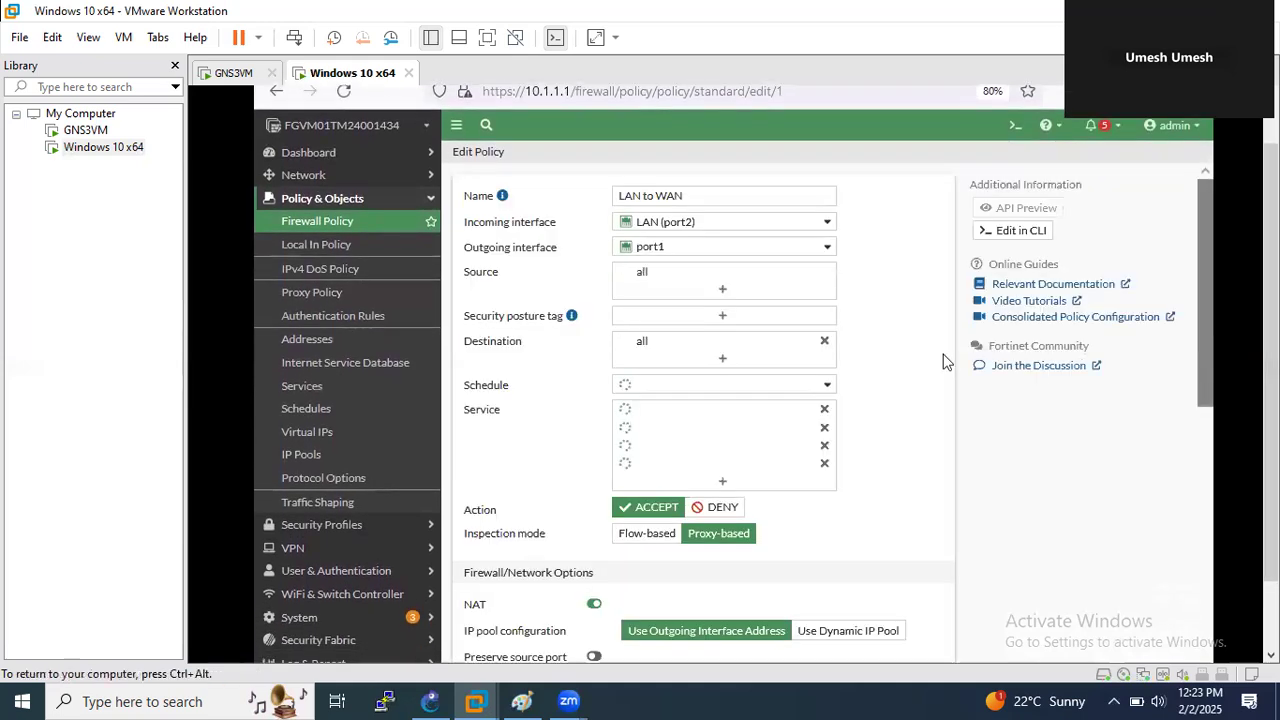
scroll(914, 437, down, 3)
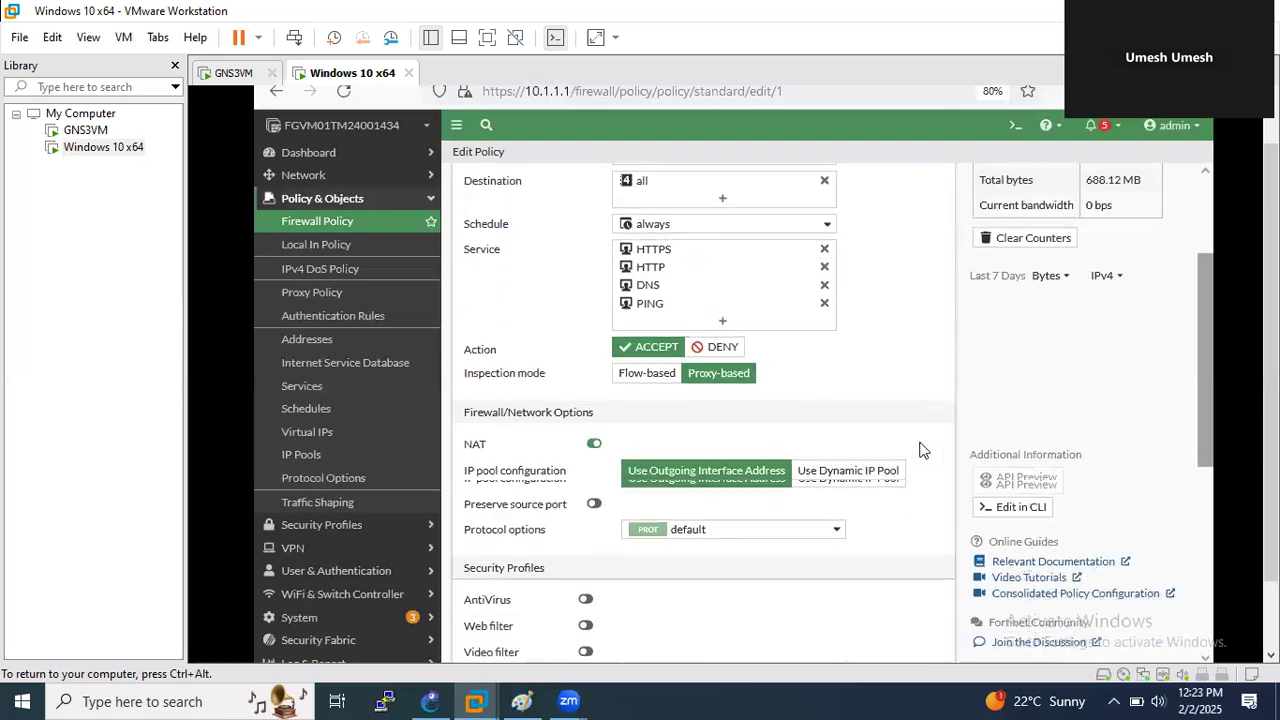
scroll(520, 385, up, 2)
scroll(626, 478, down, 1)
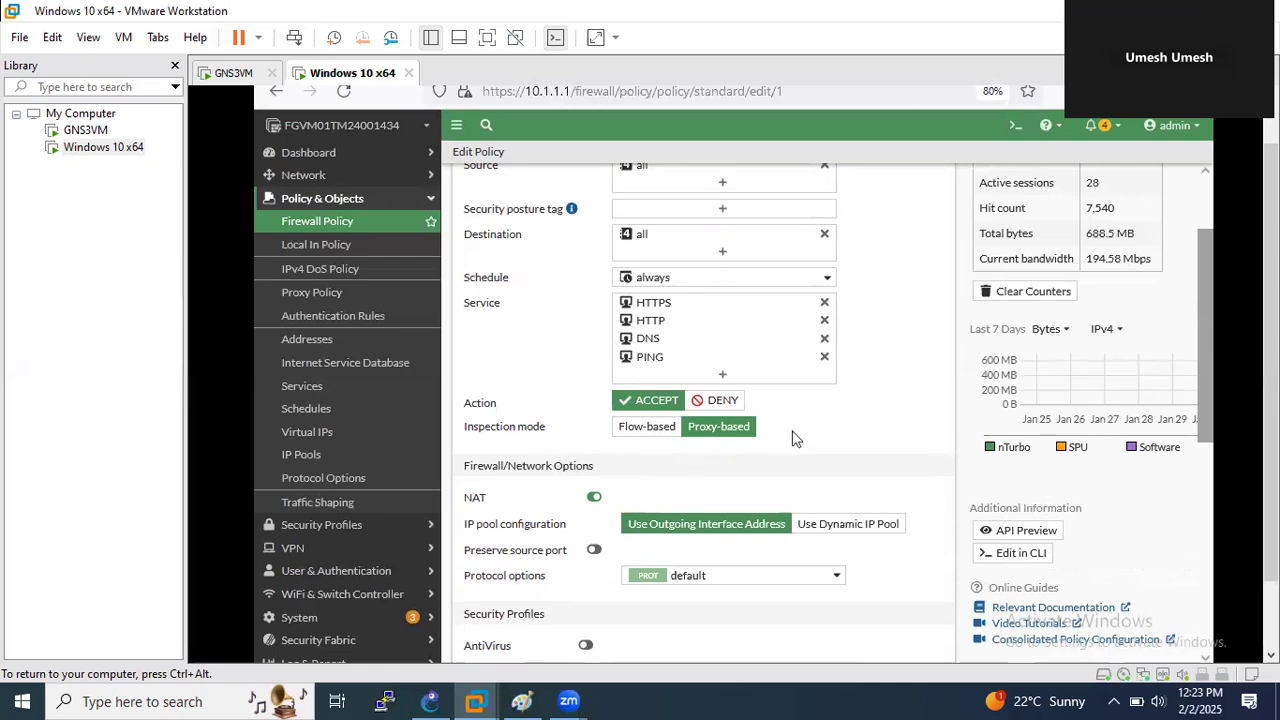
scroll(800, 460, down, 2)
scroll(800, 463, down, 2)
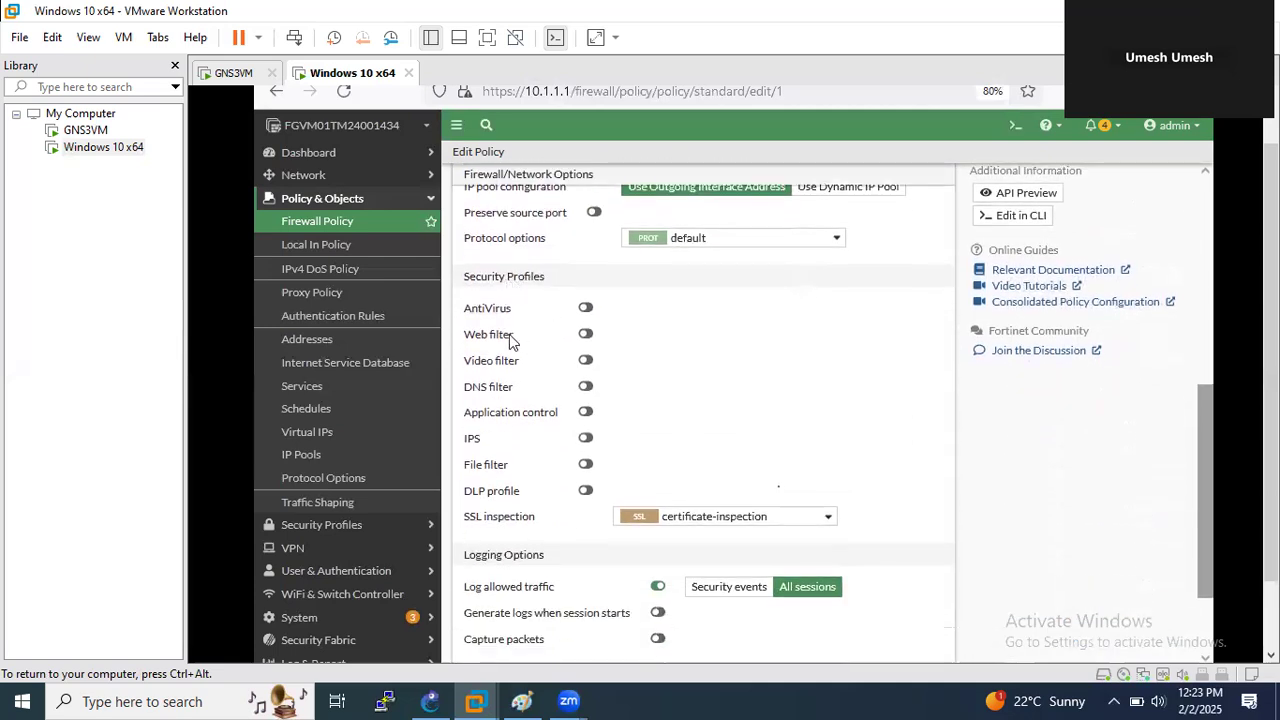
- Turn on Web filter, choose quota_limit_for_LAN users, save the policy, and check its Security Profiles column
click(587, 337)
click(681, 342)
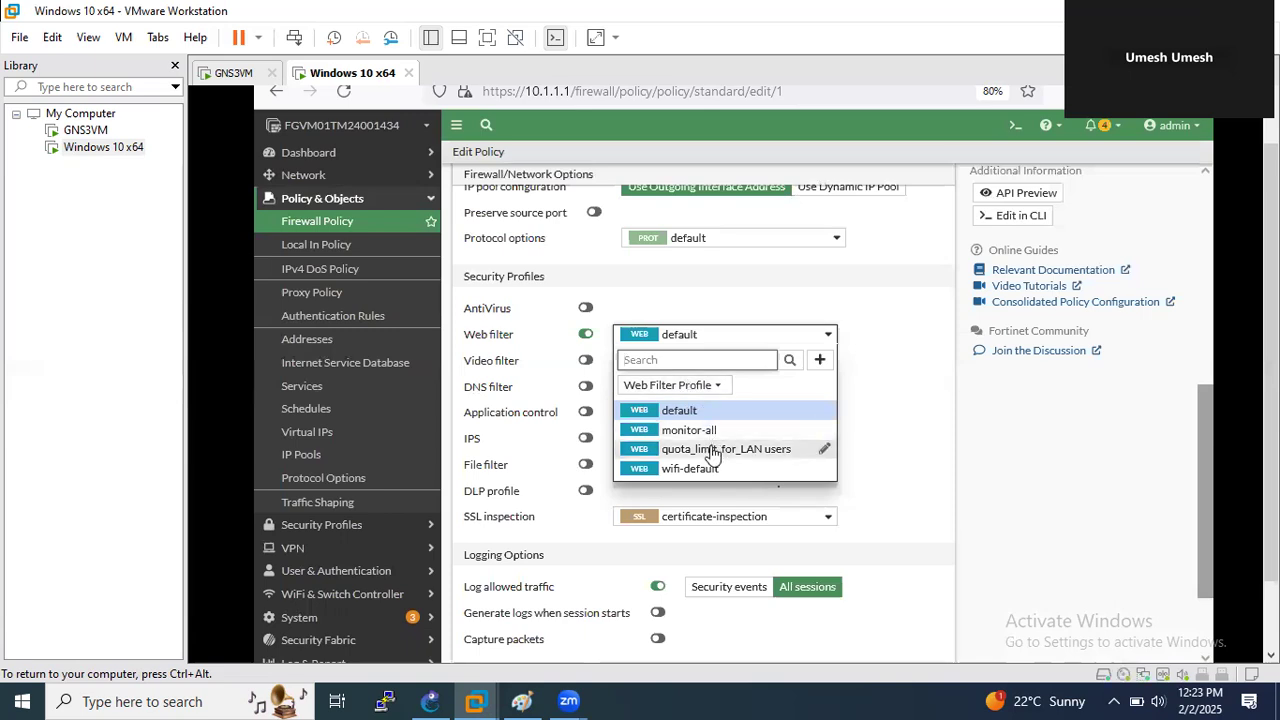
click(713, 449)
scroll(940, 505, down, 2)
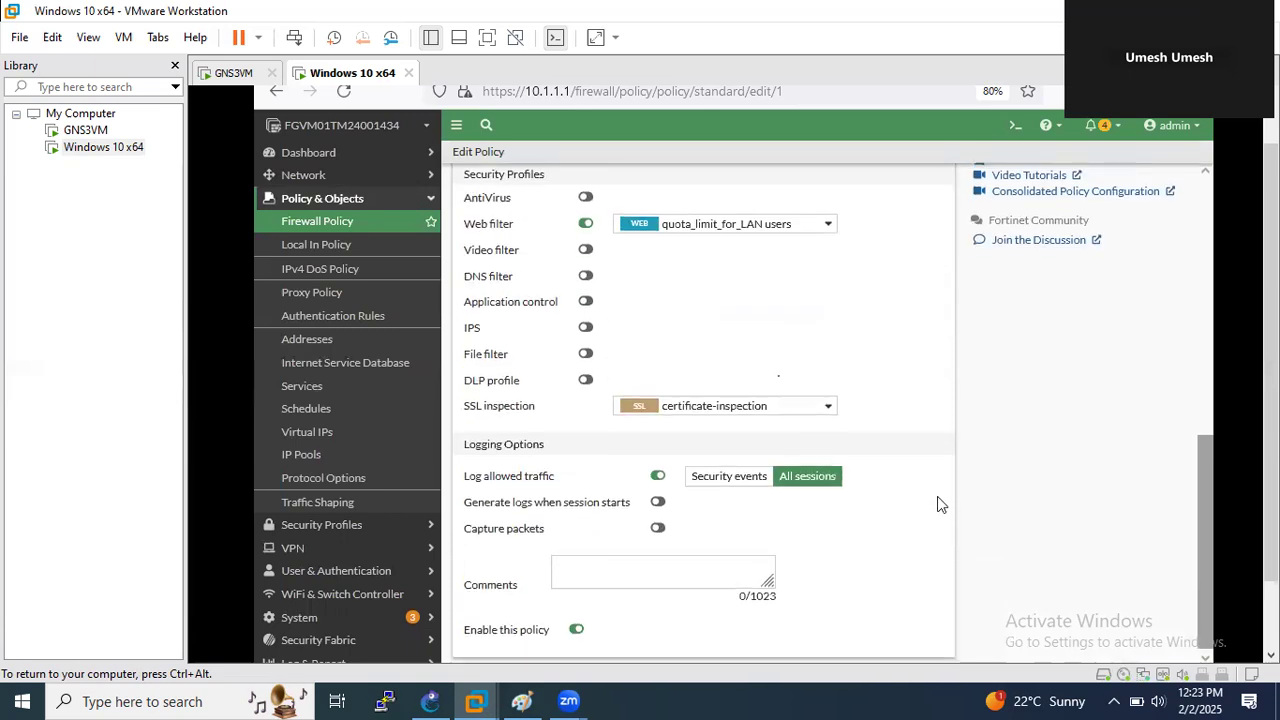
scroll(940, 505, down, 2)
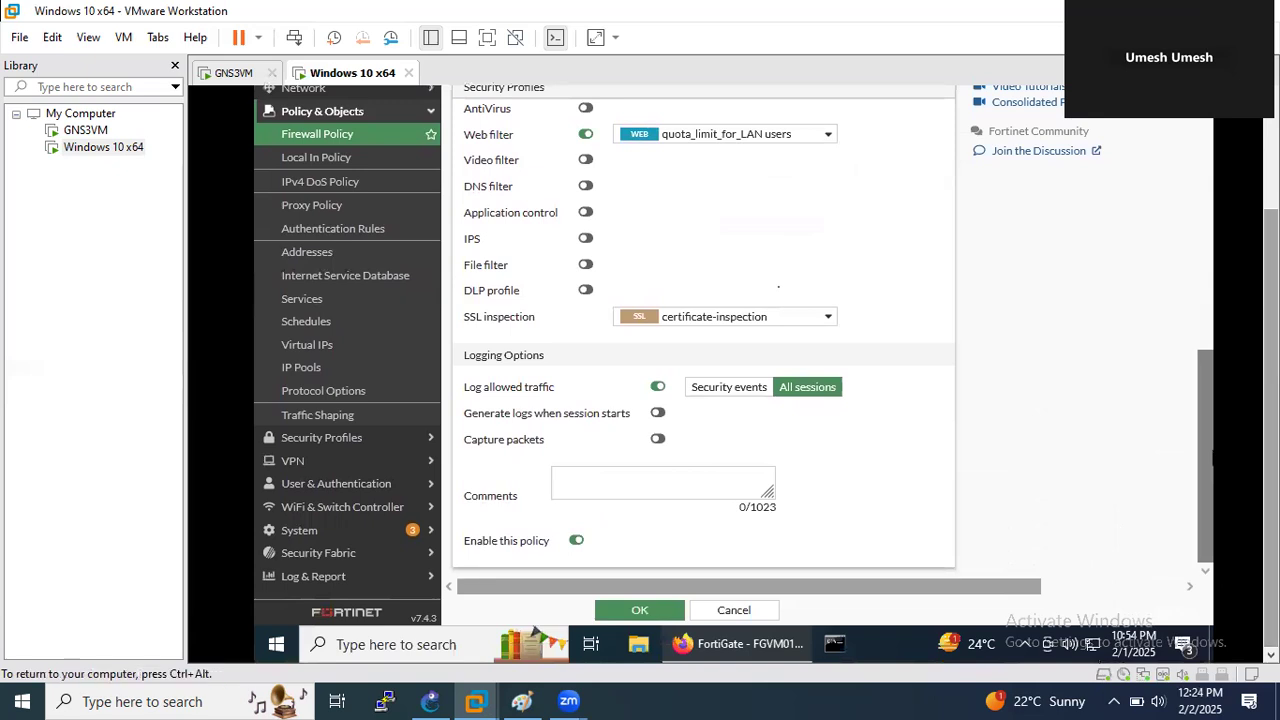
click(644, 610)
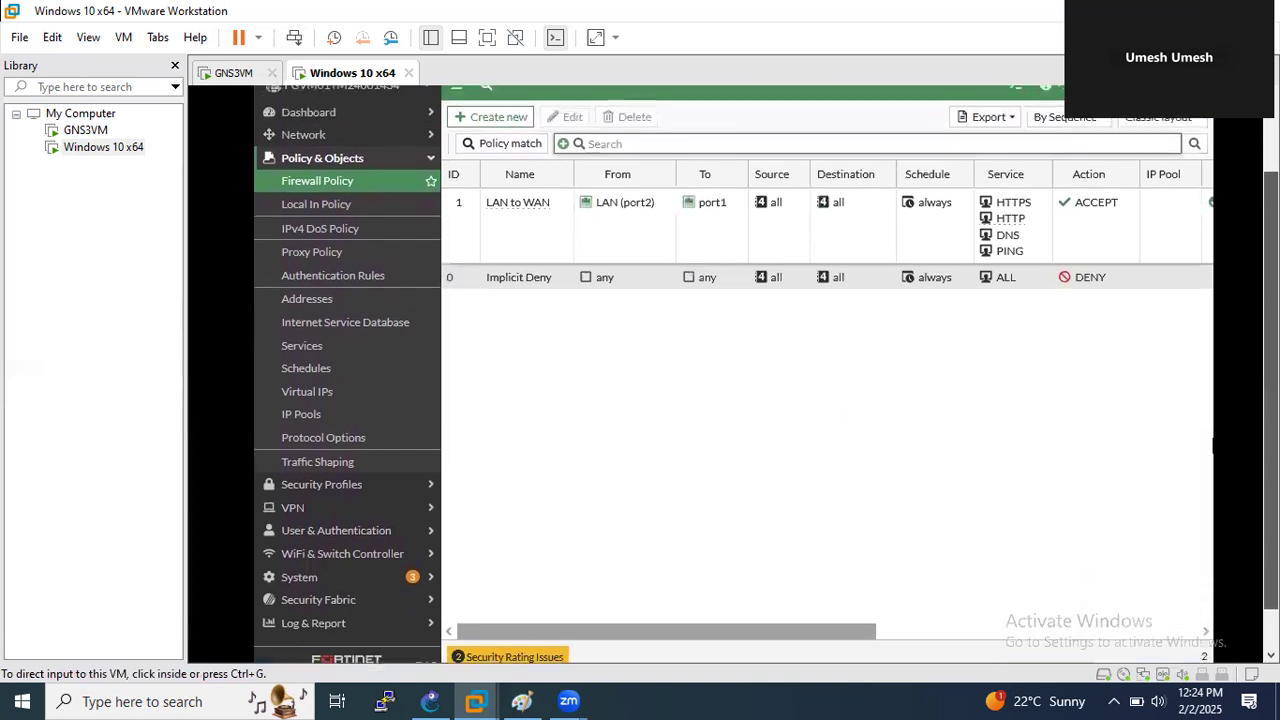
drag(777, 637, 1111, 609)
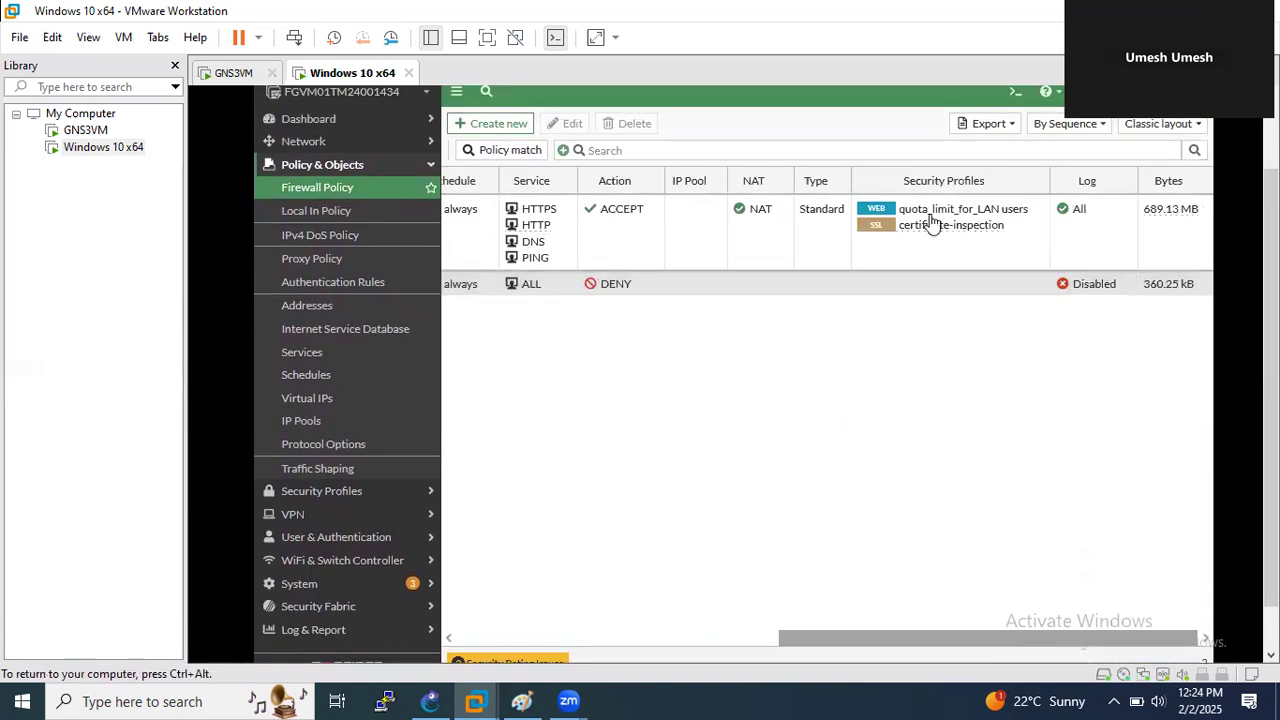
drag(851, 648, 511, 643)
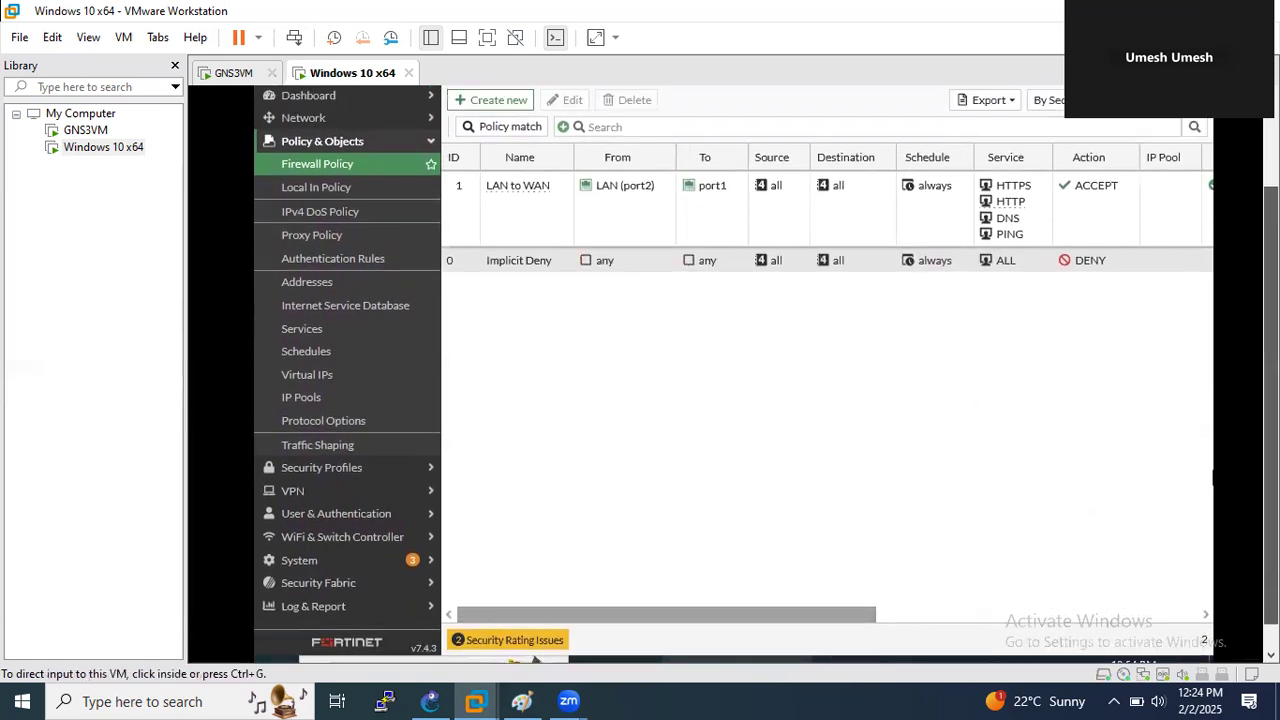
- Open Dashboard > FortiGuard Quota Monitor, still listing no users, and close the YouTube tab
click(511, 645)
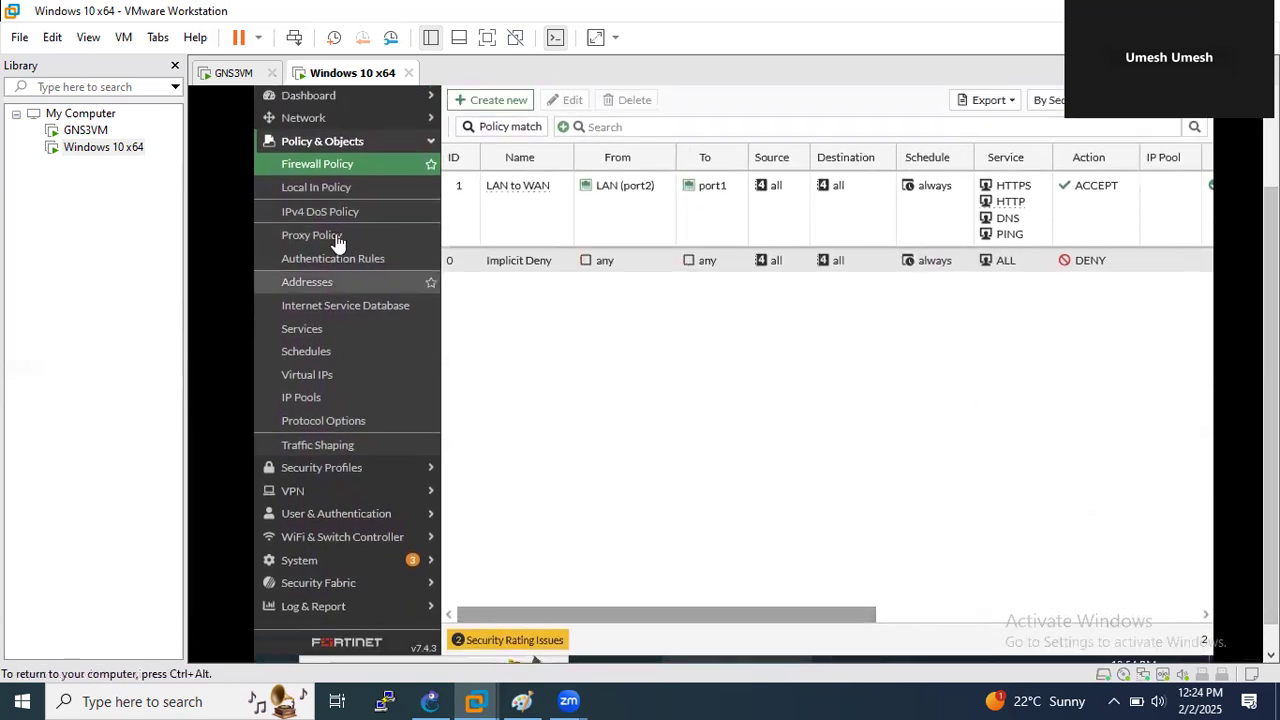
click(330, 100)
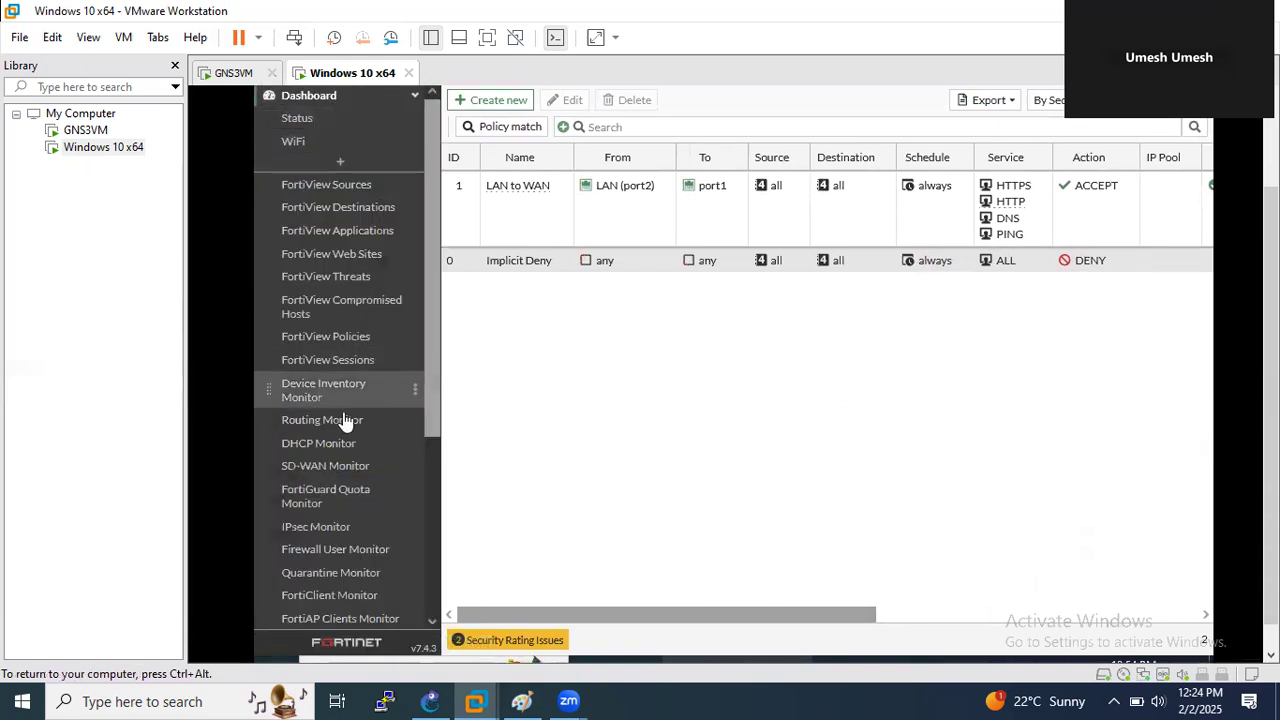
click(350, 500)
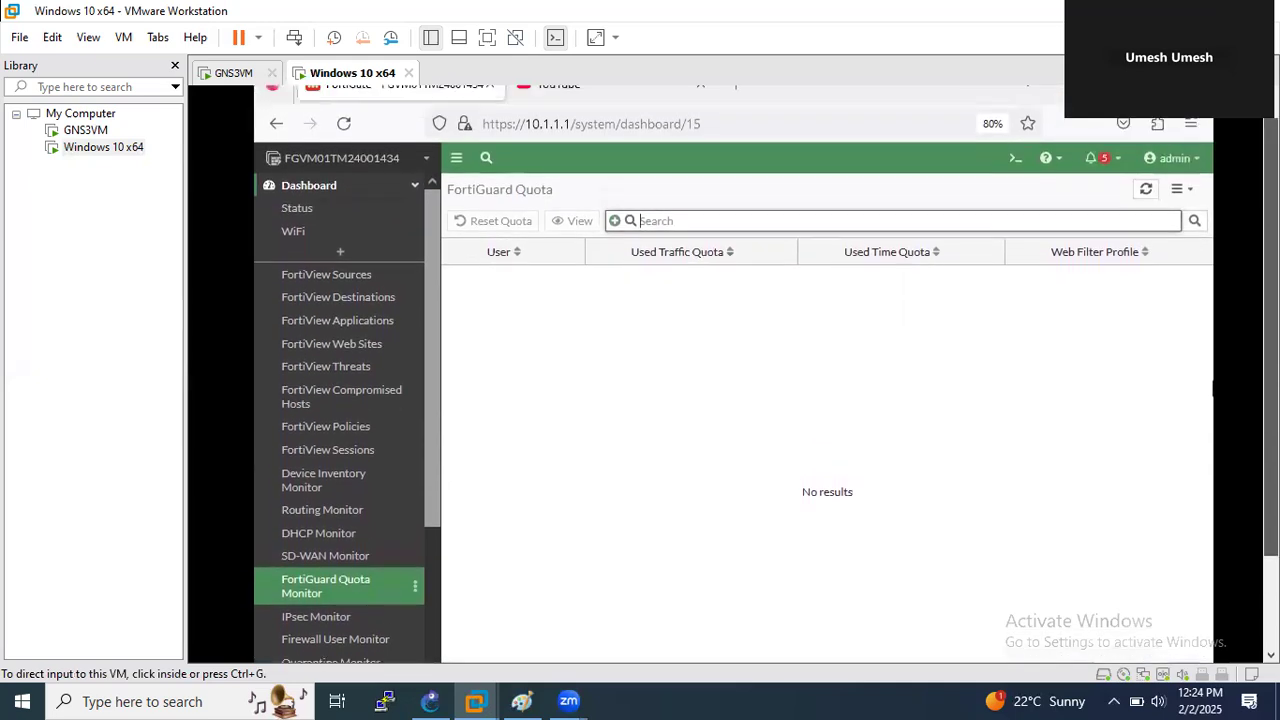
click(931, 303)
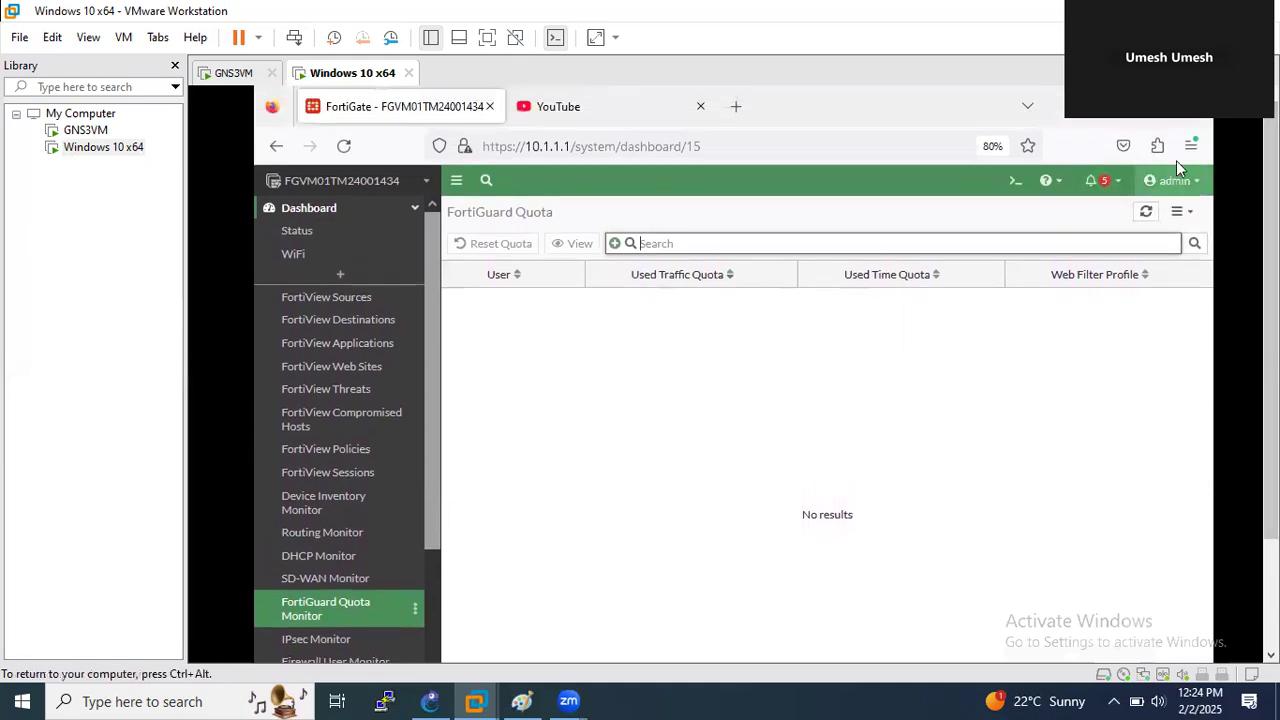
click(700, 106)
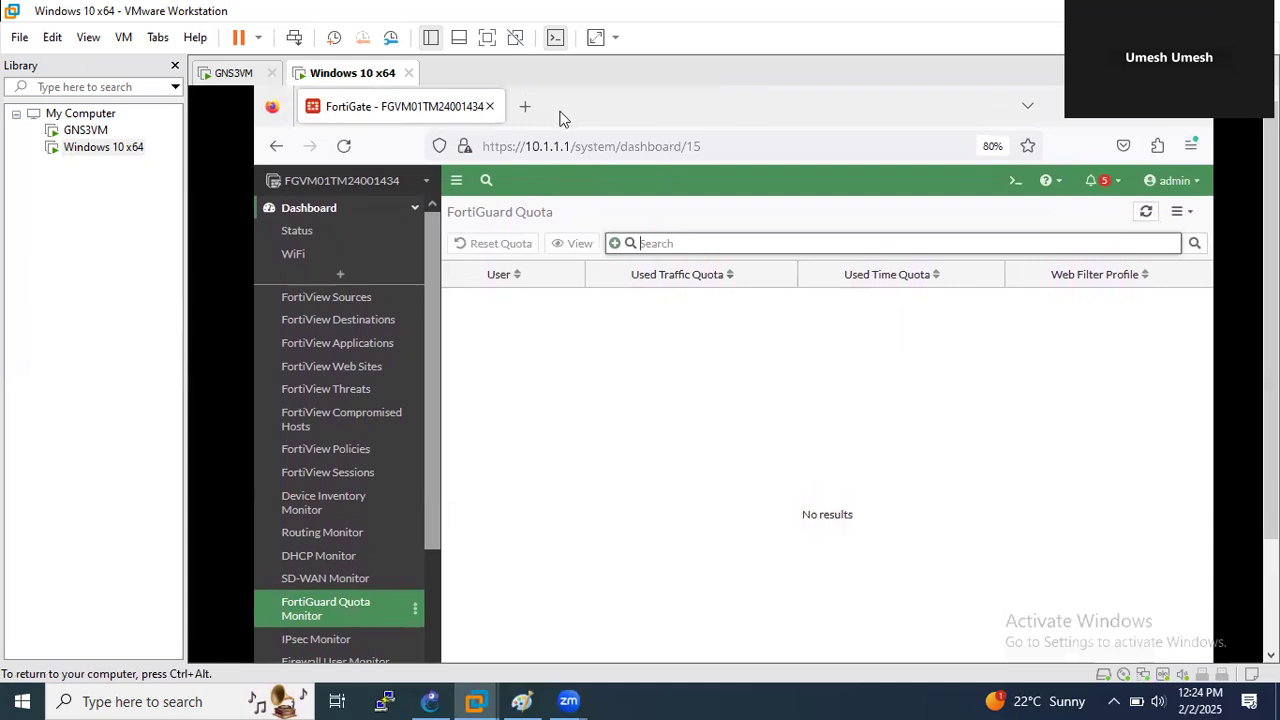
- Load Facebook in a new tab, then refresh the Quota Monitor to show 10.1.1.11 at 22s used
click(536, 108)
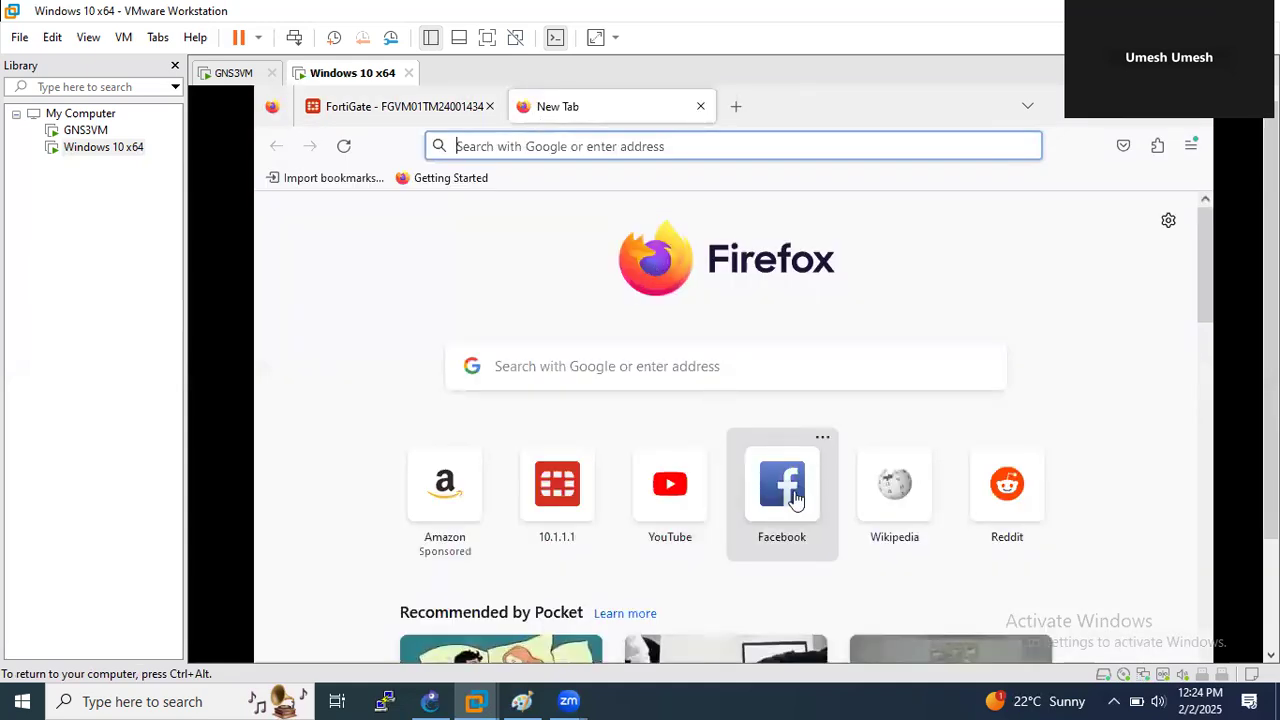
click(794, 498)
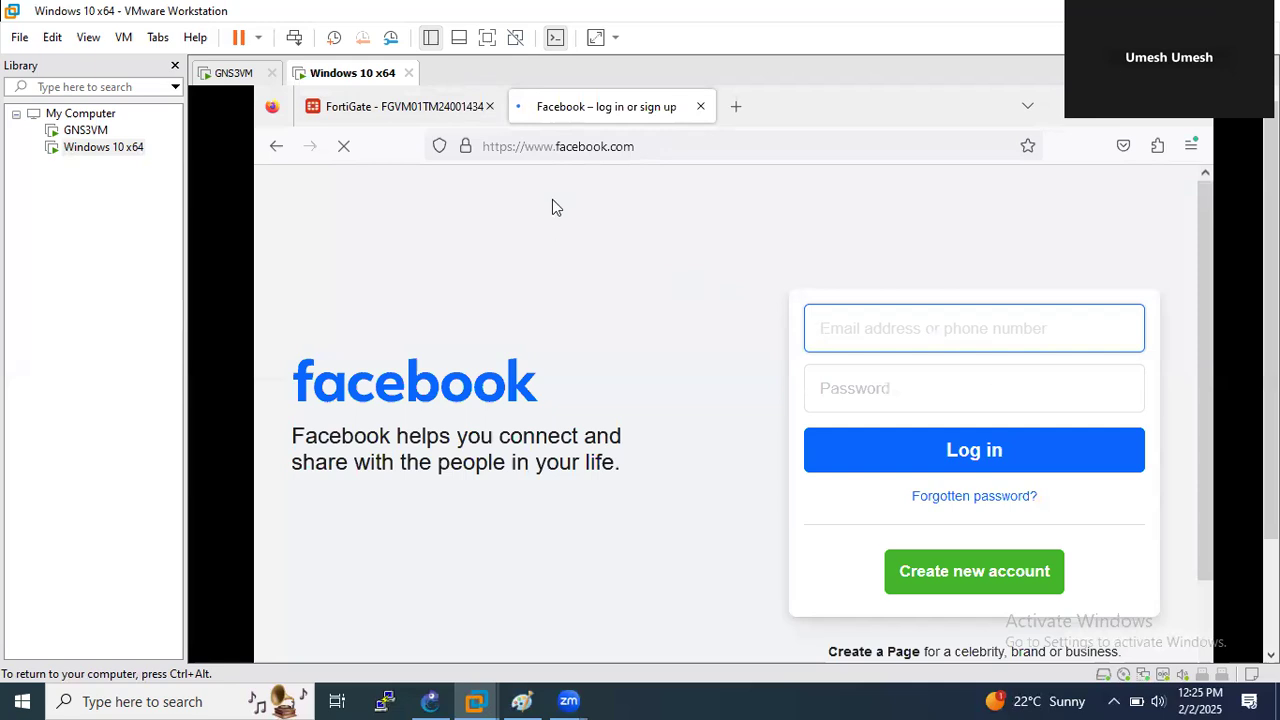
click(405, 108)
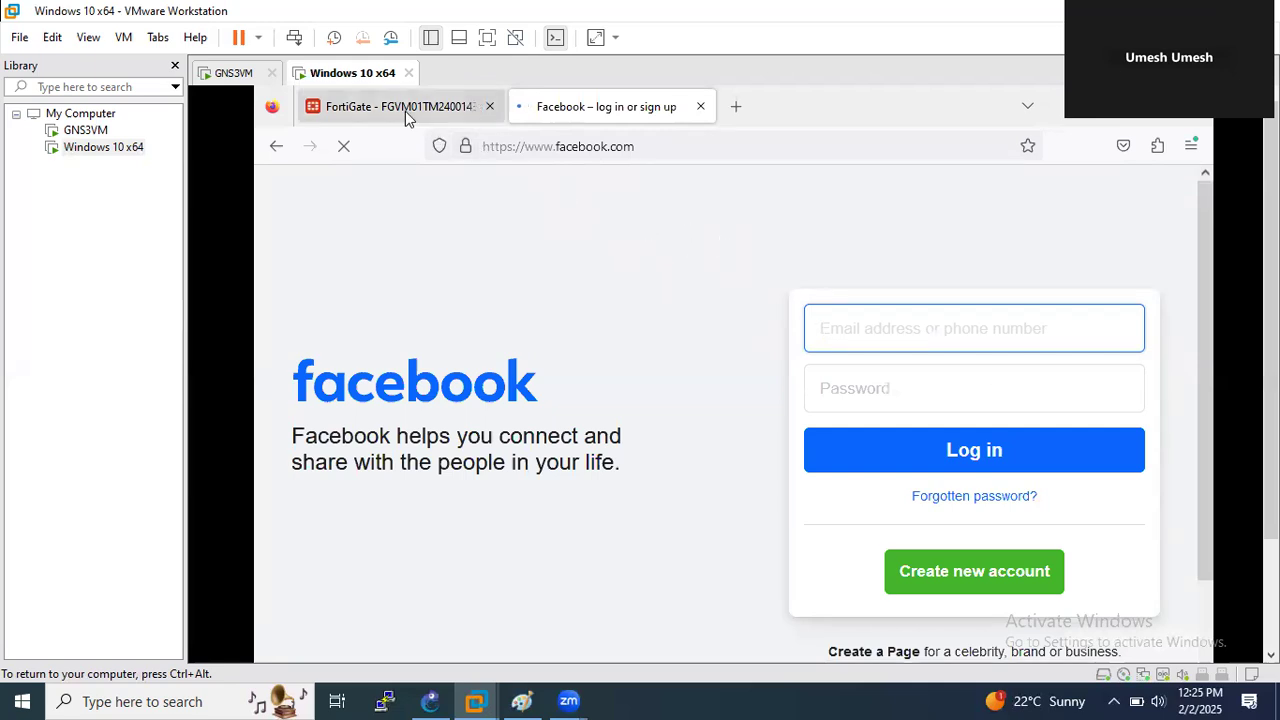
click(348, 610)
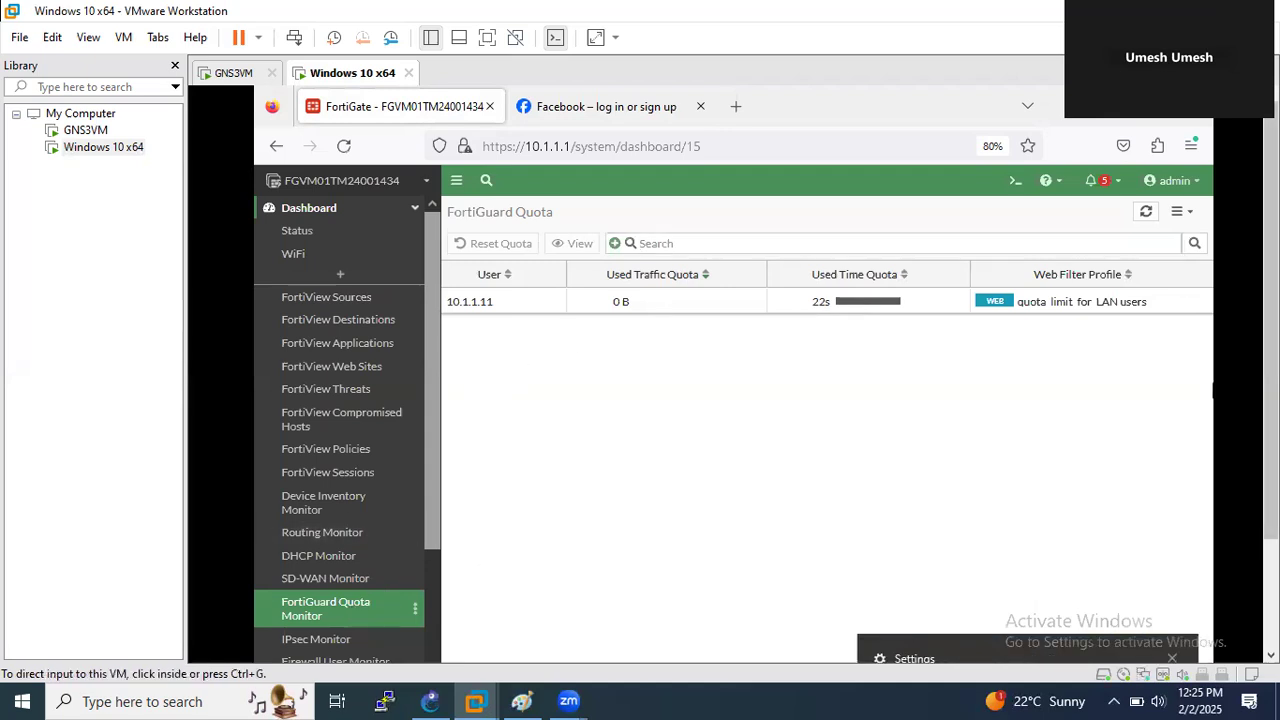
- Reload the Facebook page, then refresh the FortiGuard quota table to update 10.1.1.11's used time
scroll(1270, 390, down, 2)
drag(1270, 440, 1270, 389)
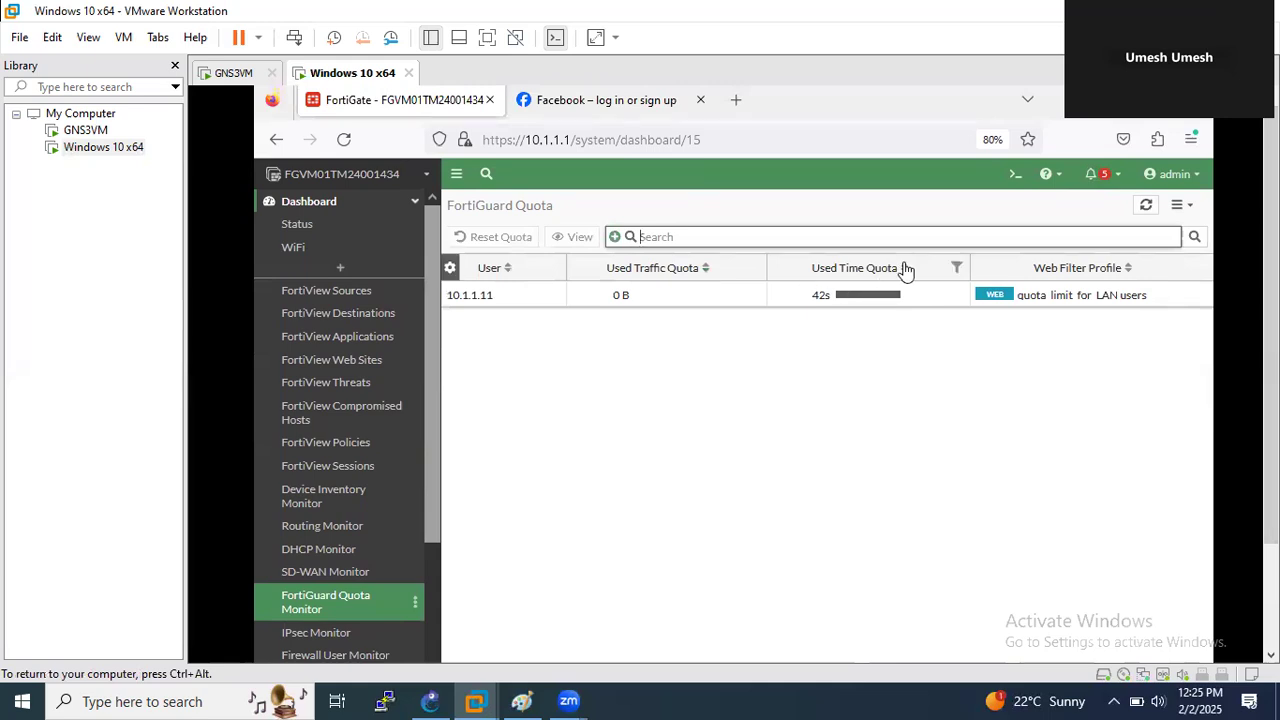
click(585, 102)
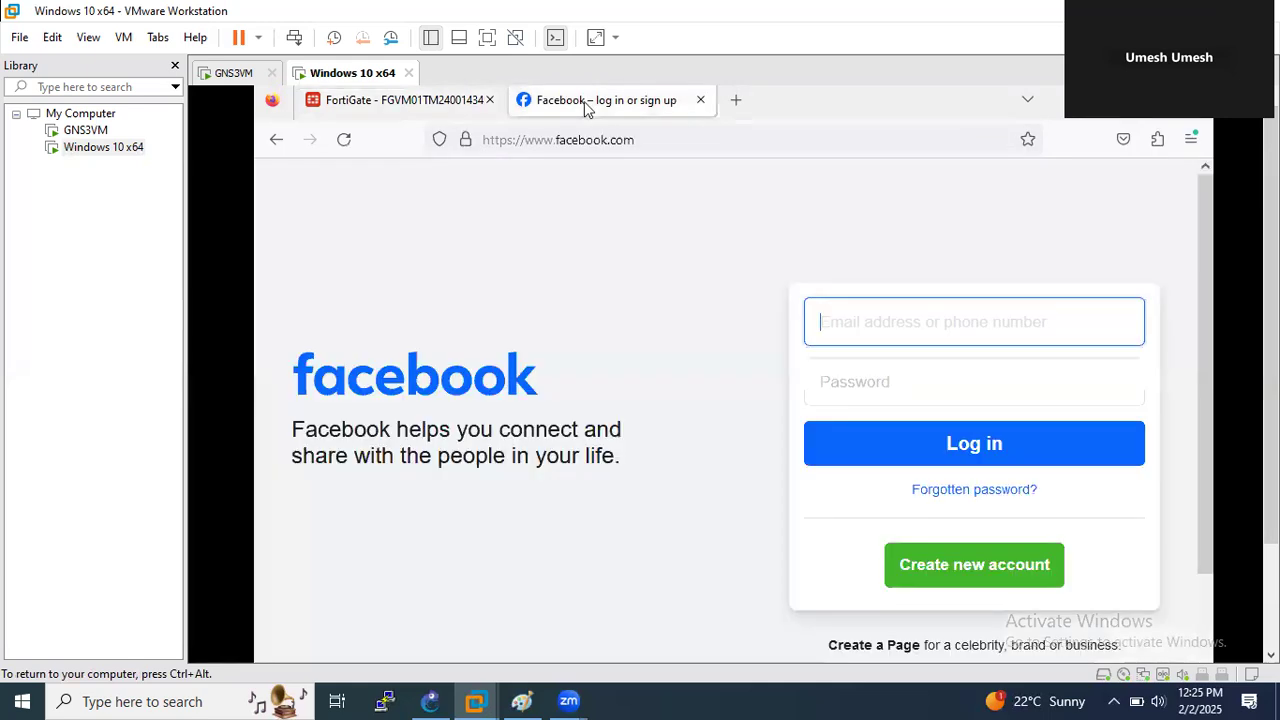
click(455, 108)
click(560, 100)
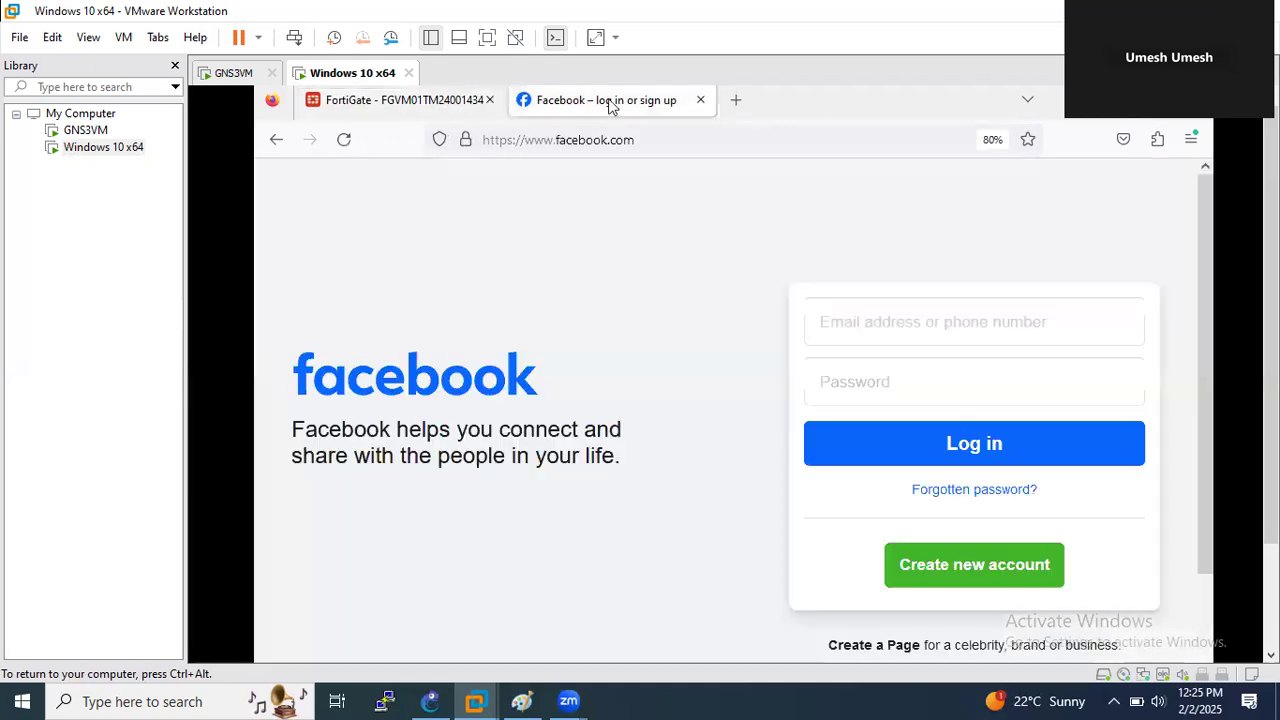
click(633, 141)
key(Return)
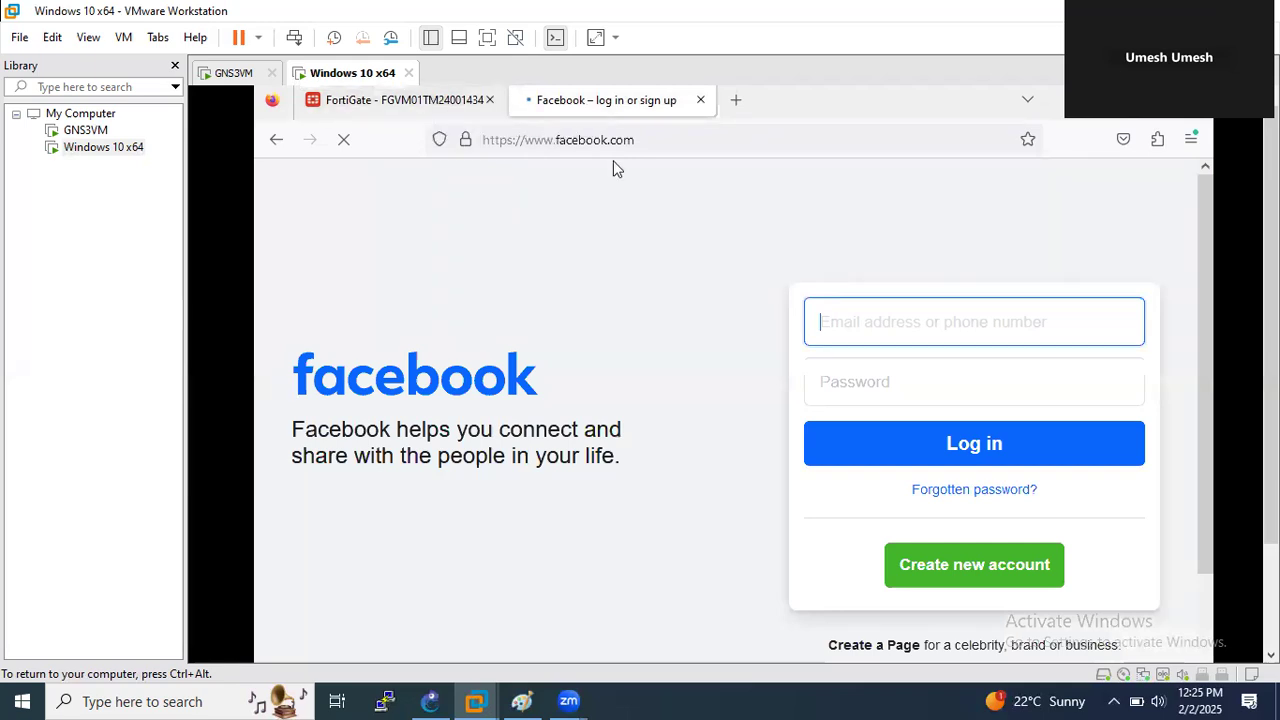
click(458, 104)
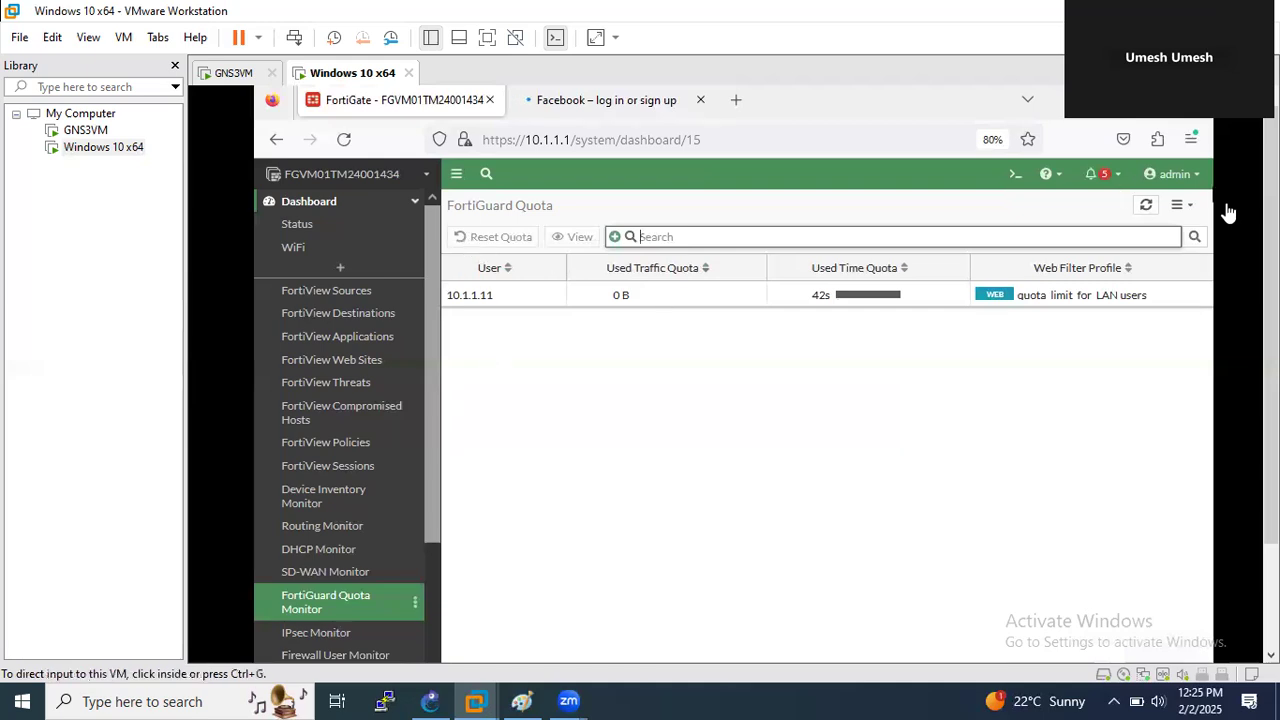
click(1147, 206)
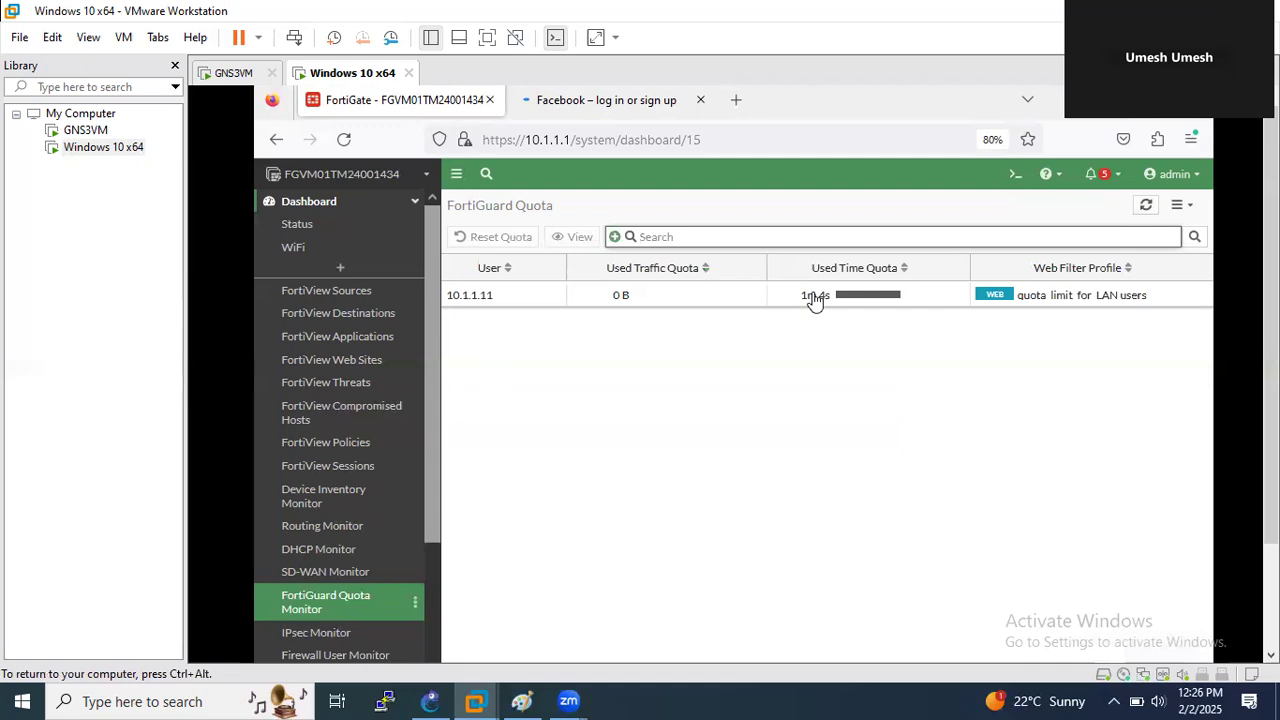
- Reload Facebook twice more, refreshing the quota table after each to watch used time pass one minute
click(604, 108)
click(626, 140)
key(Return)
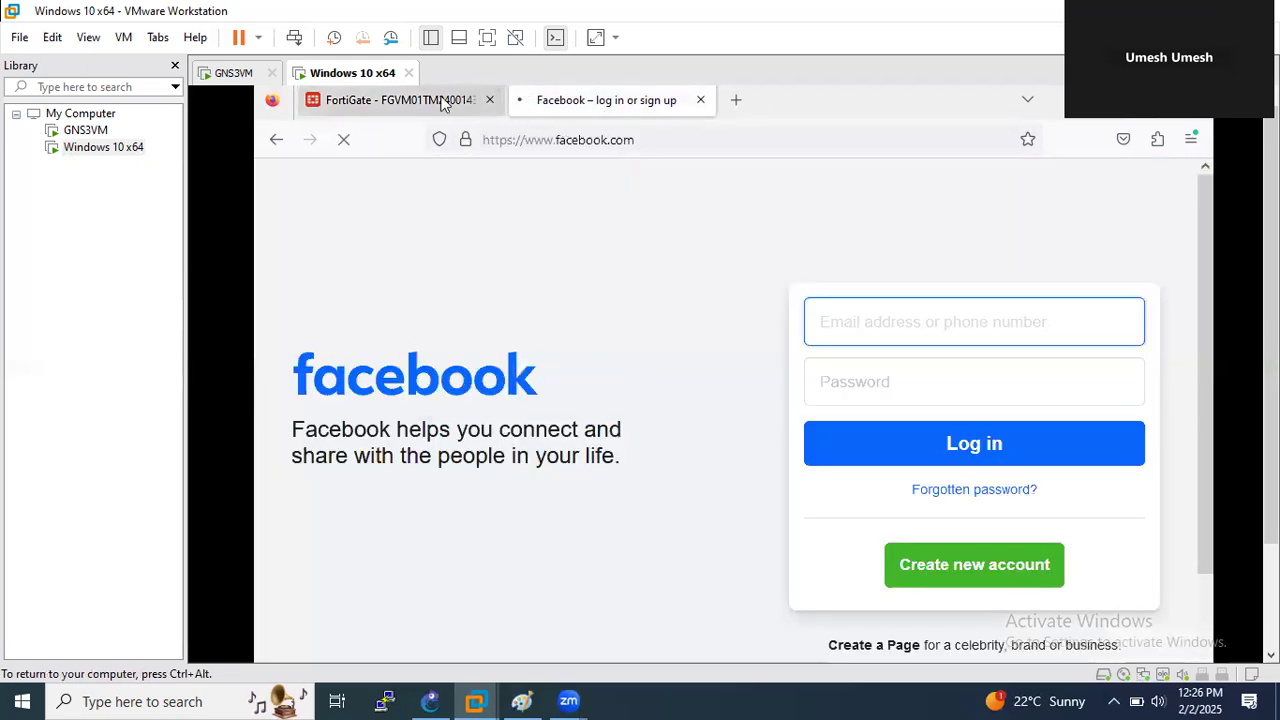
click(445, 100)
click(1143, 208)
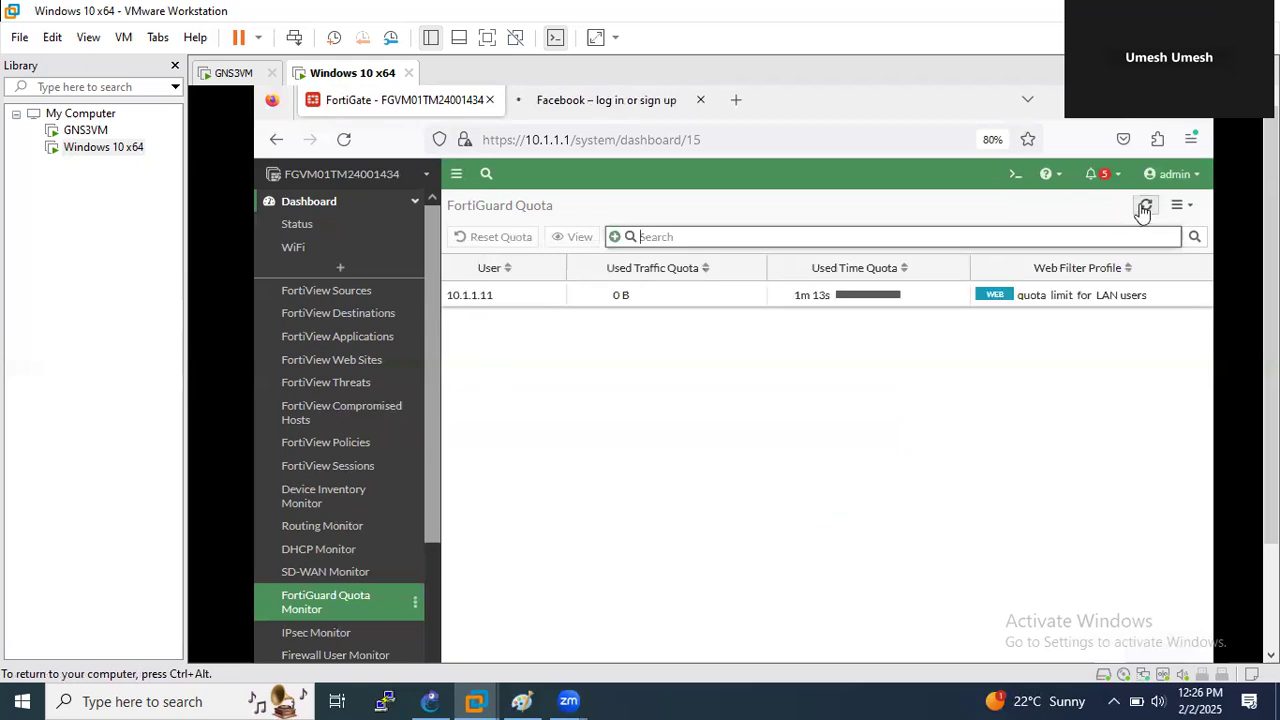
click(1143, 208)
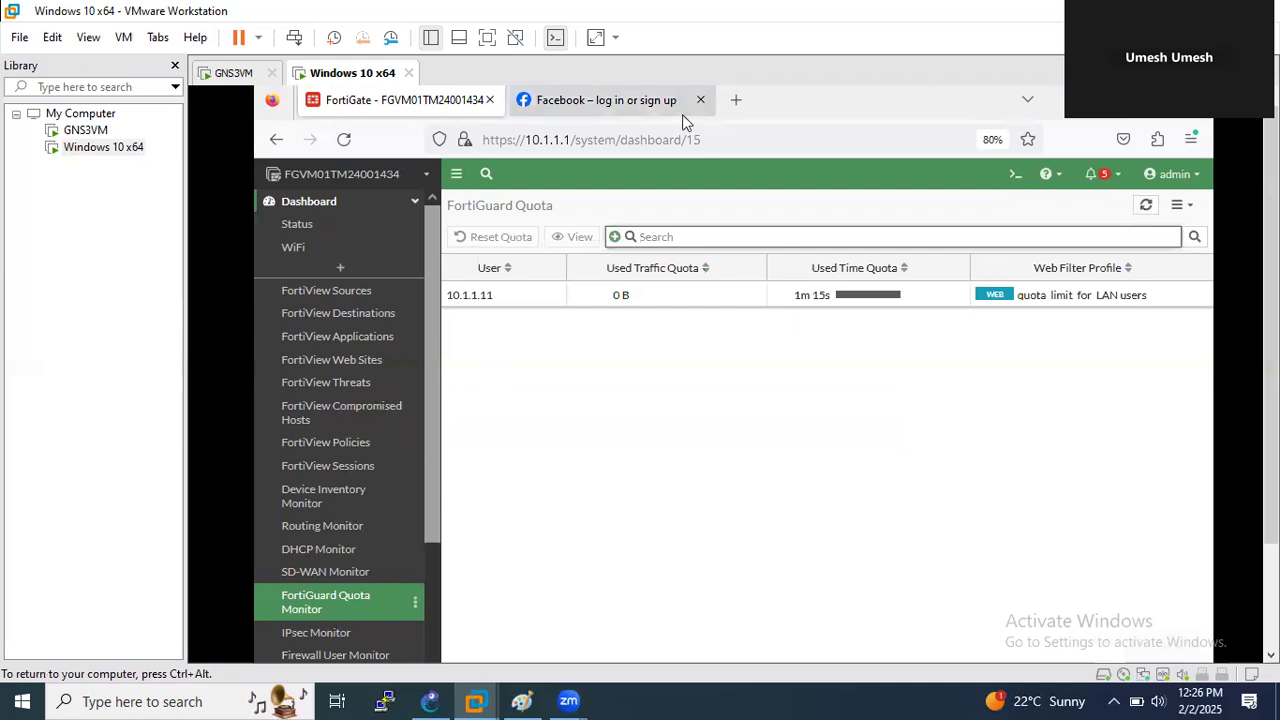
click(653, 101)
click(693, 141)
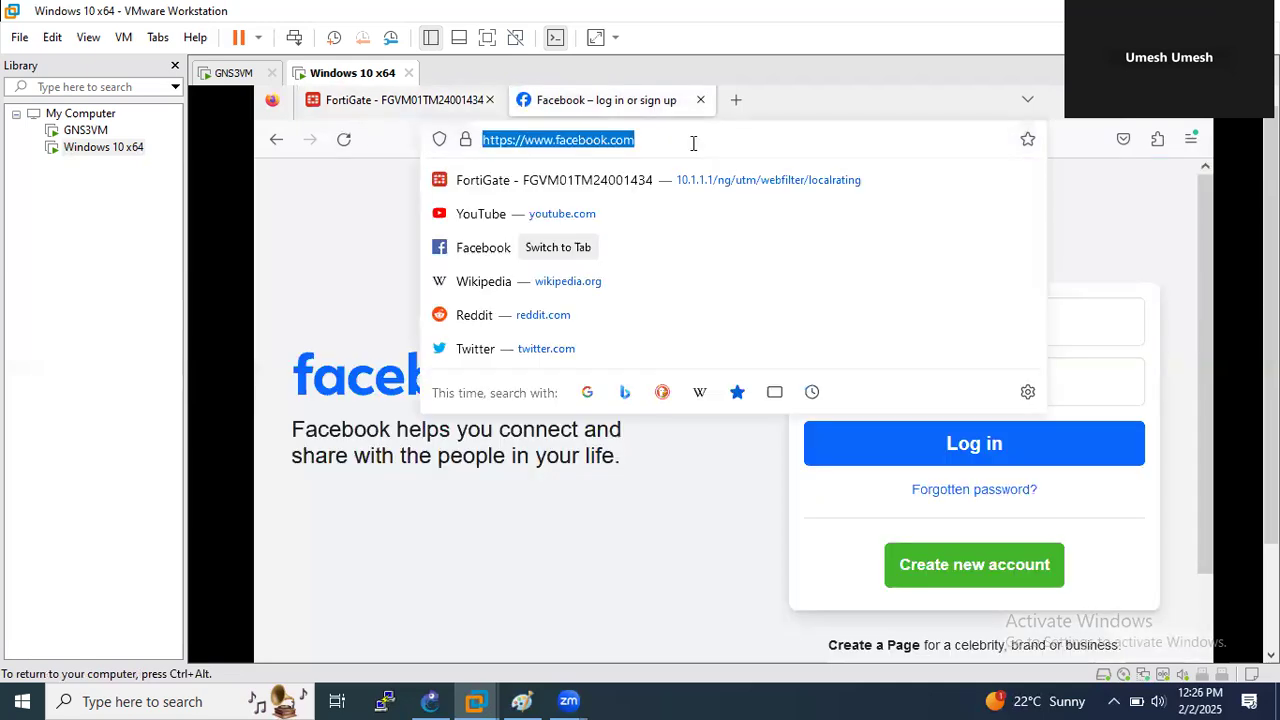
key(Return)
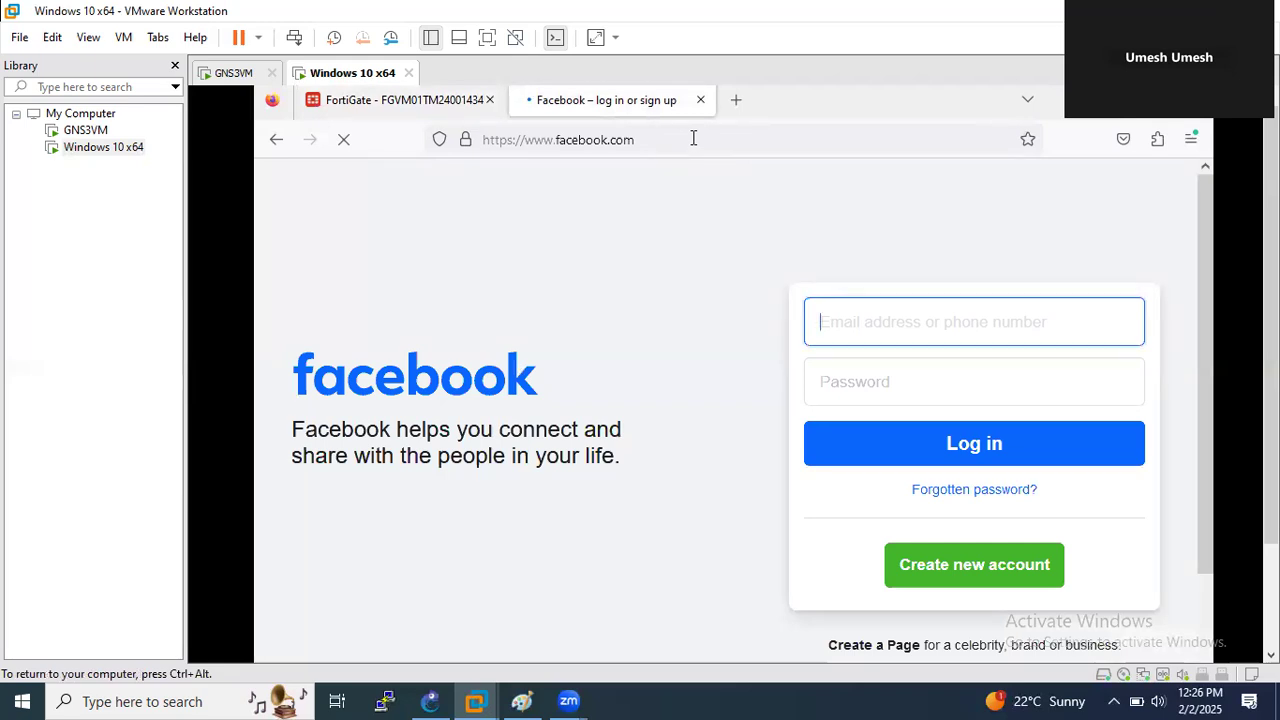
click(438, 102)
click(1146, 205)
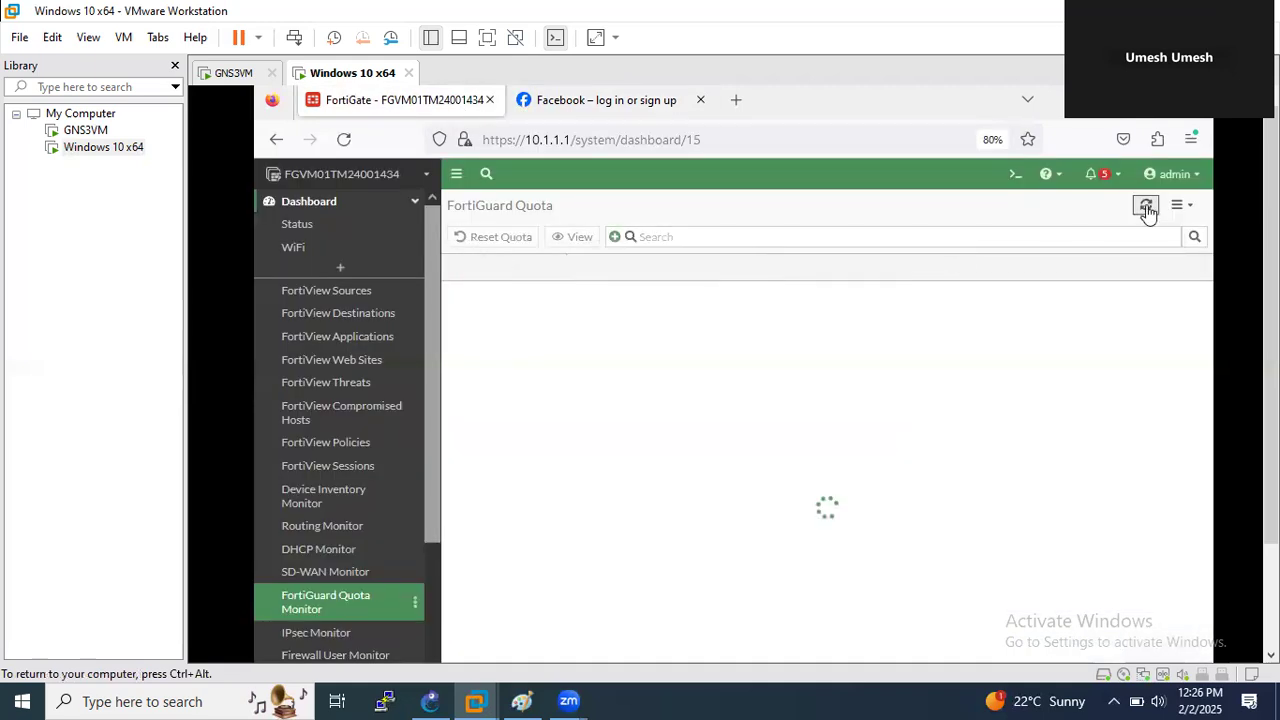
- Refresh the quota table repeatedly until 10.1.1.11's used time reaches 2m, then return to Facebook
click(1146, 205)
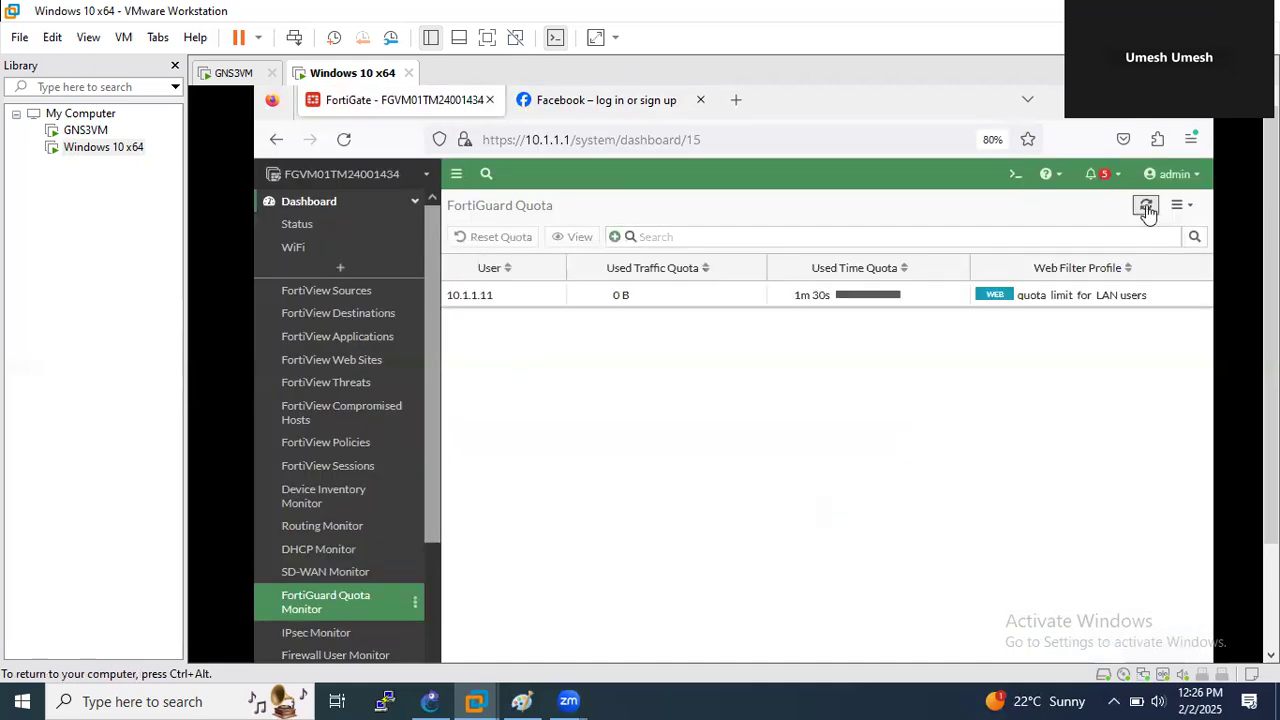
click(1146, 205)
click(1146, 206)
click(1146, 206)
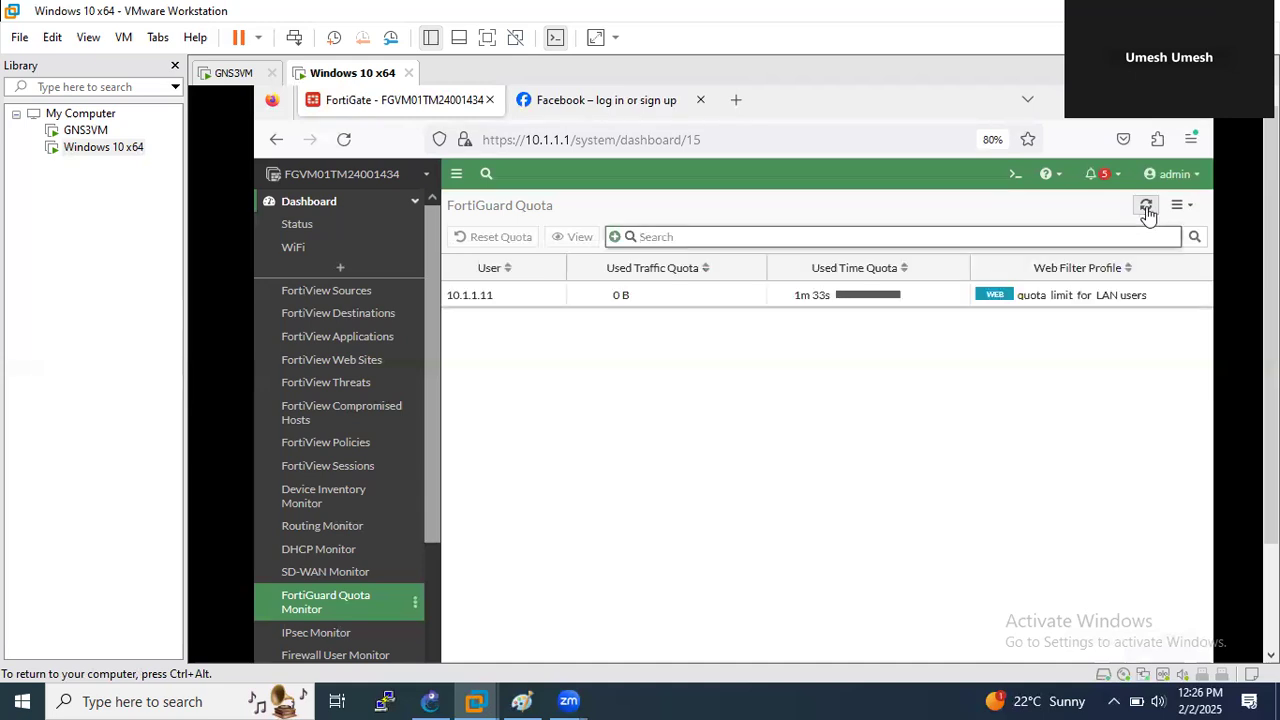
click(1147, 207)
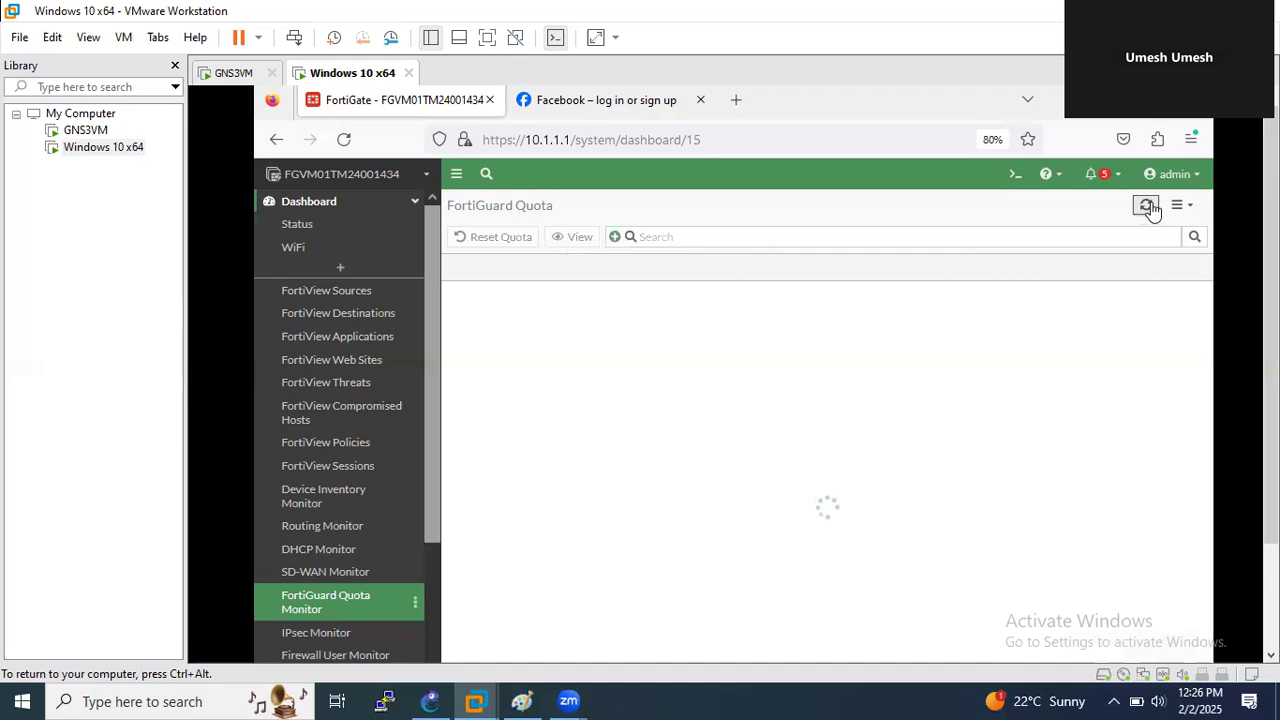
click(1147, 207)
click(1147, 207)
click(1147, 207)
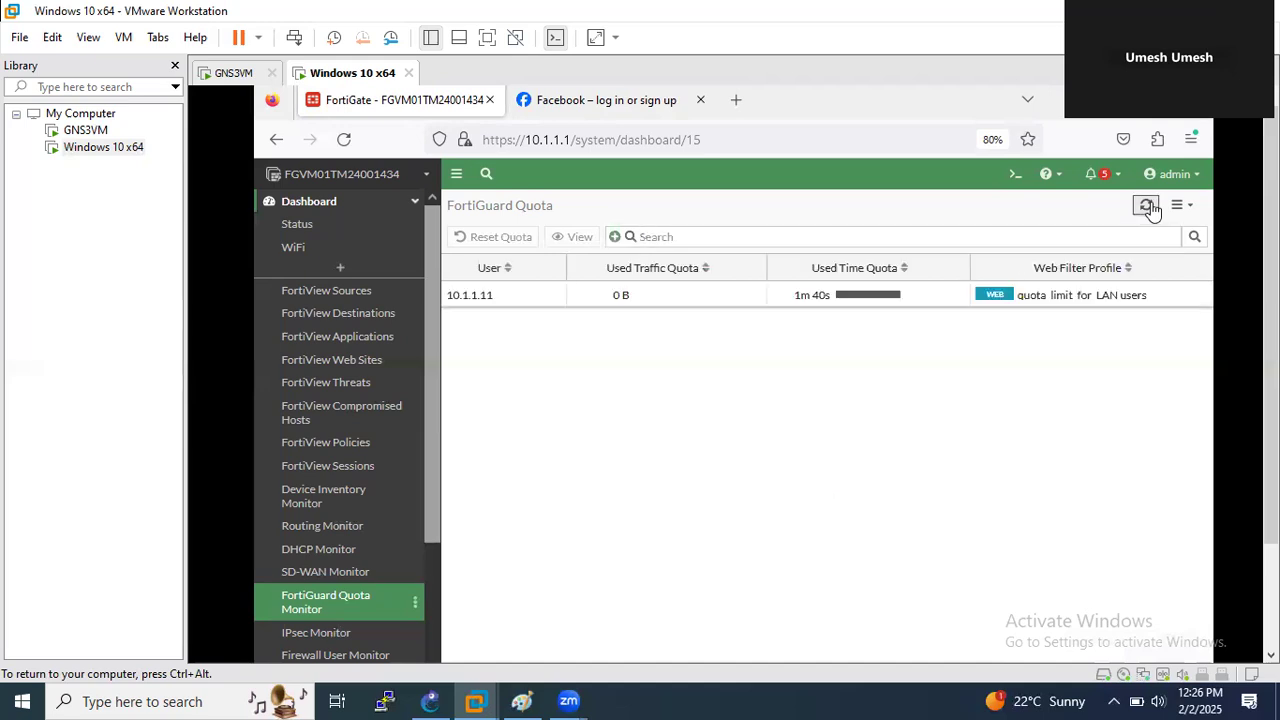
click(1148, 206)
click(1148, 206)
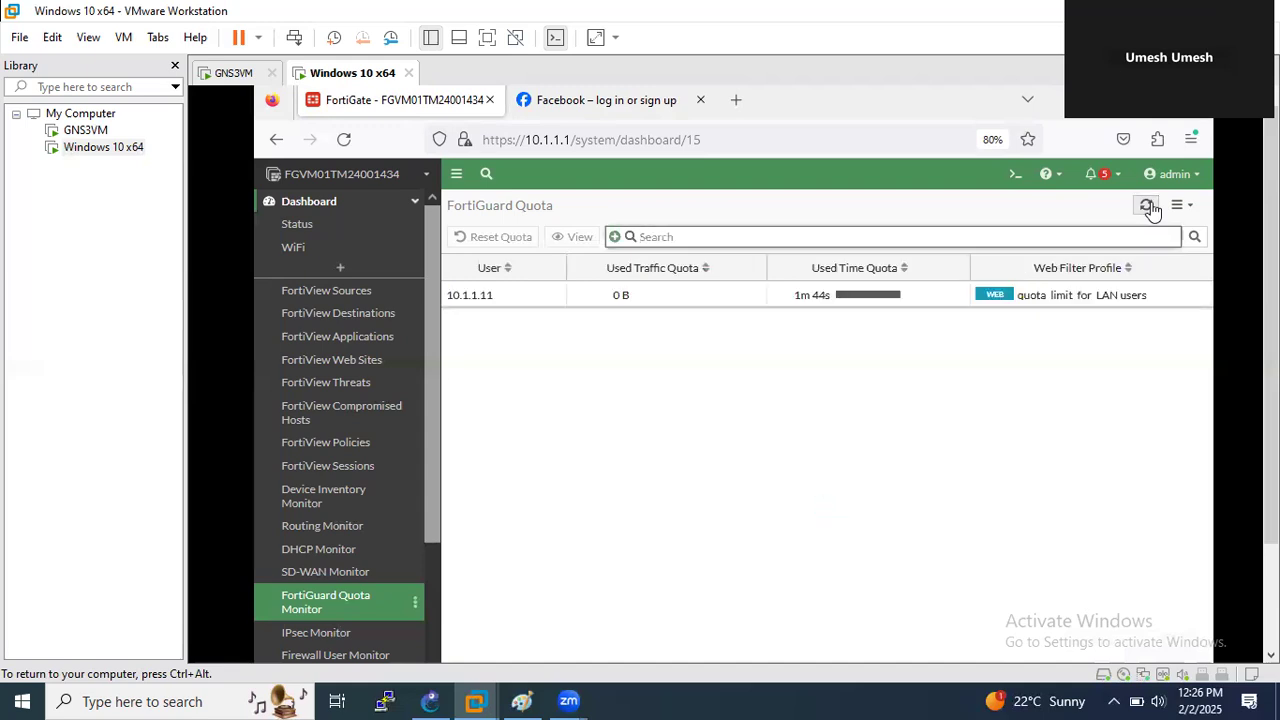
click(1148, 206)
click(1148, 206)
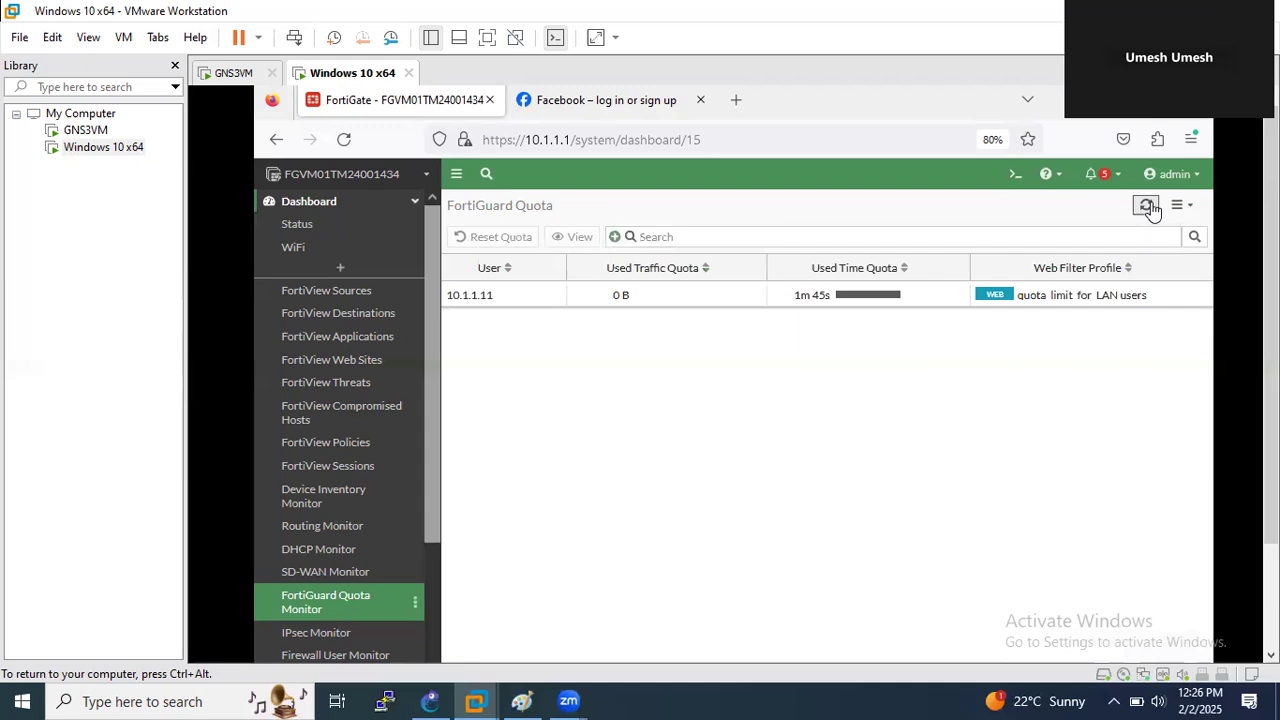
click(1150, 207)
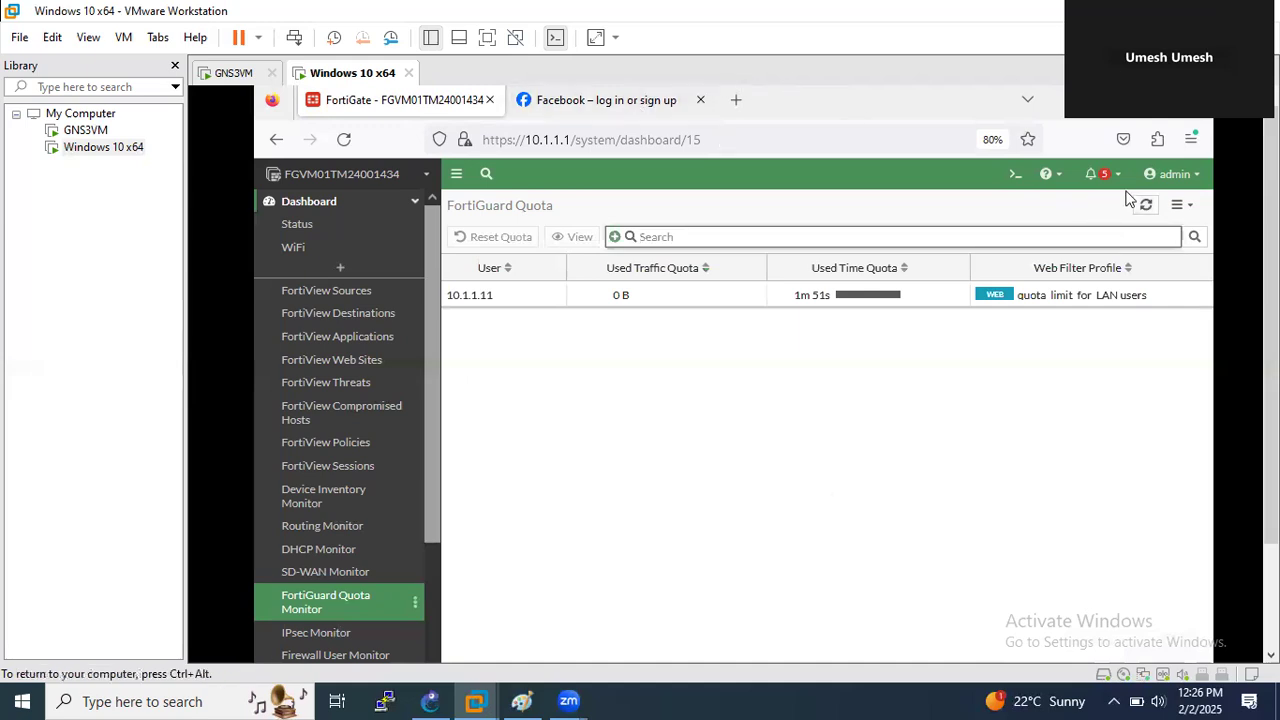
click(1147, 210)
click(1147, 210)
click(1147, 210)
click(1147, 210)
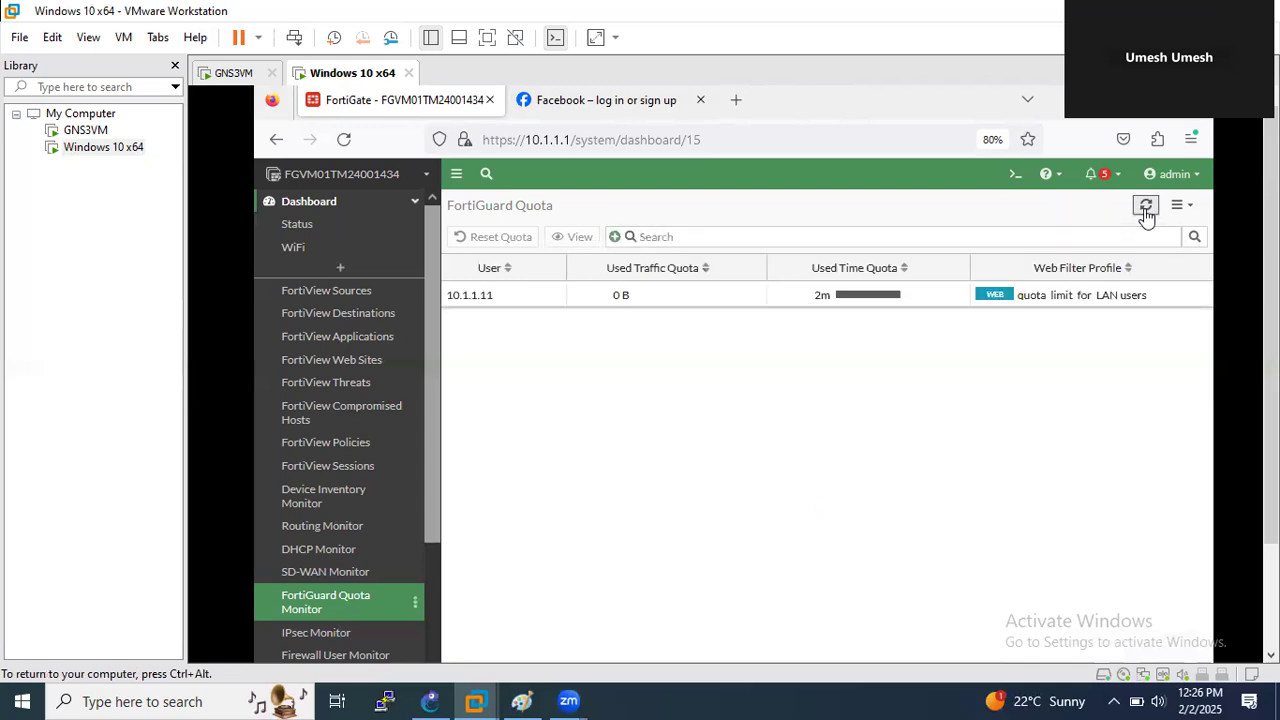
click(1147, 210)
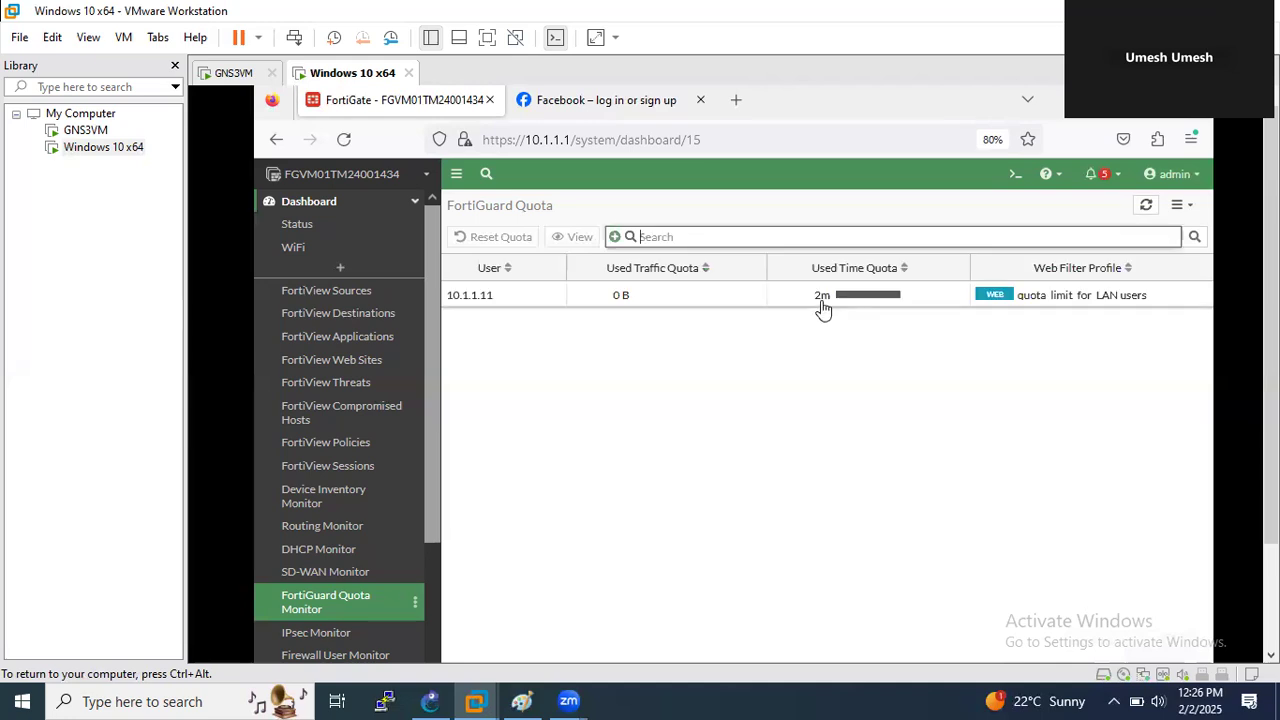
click(618, 108)
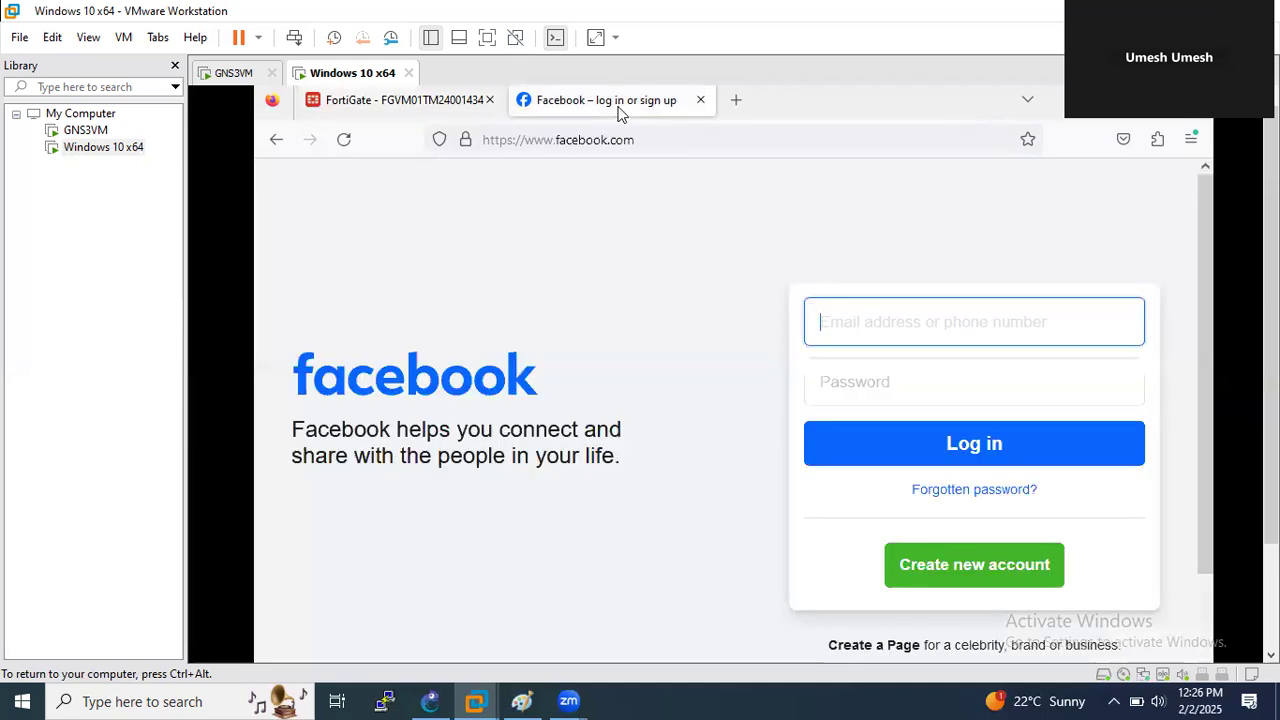
- Reload Facebook, clear Firefox's recent history, then swap the Facebook tab for a new blank tab
click(646, 134)
key(Return)
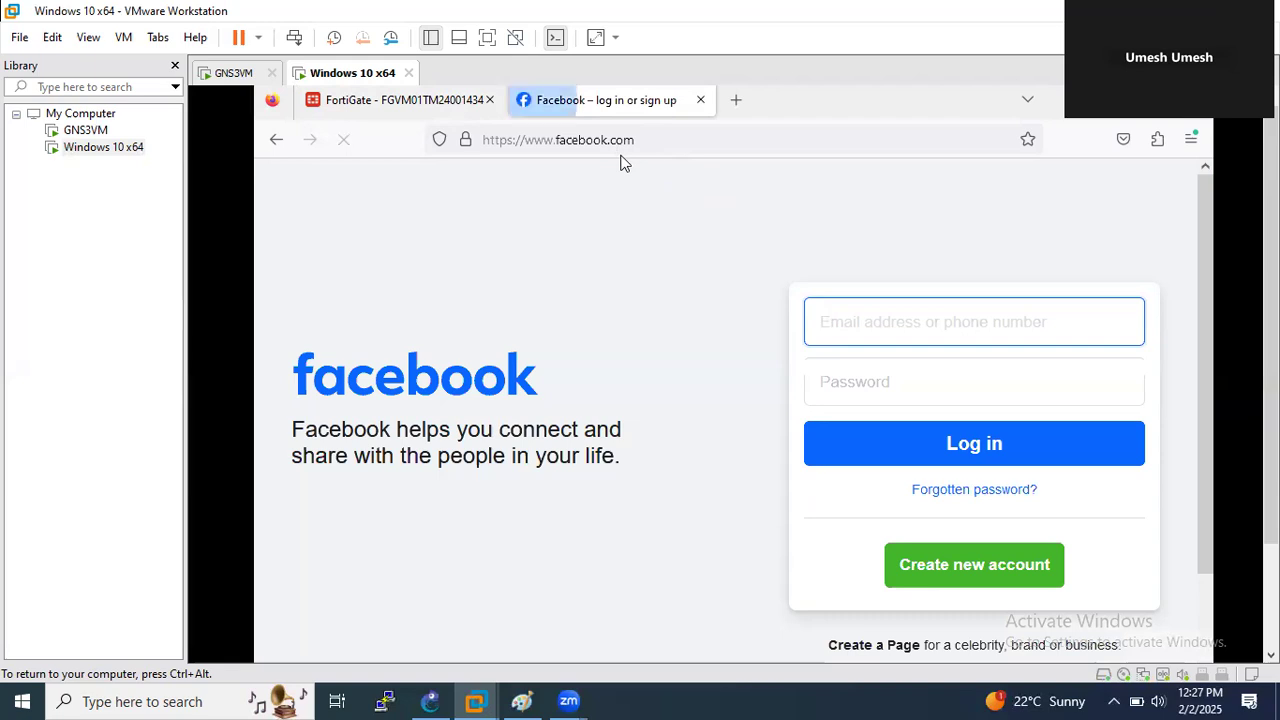
click(1191, 139)
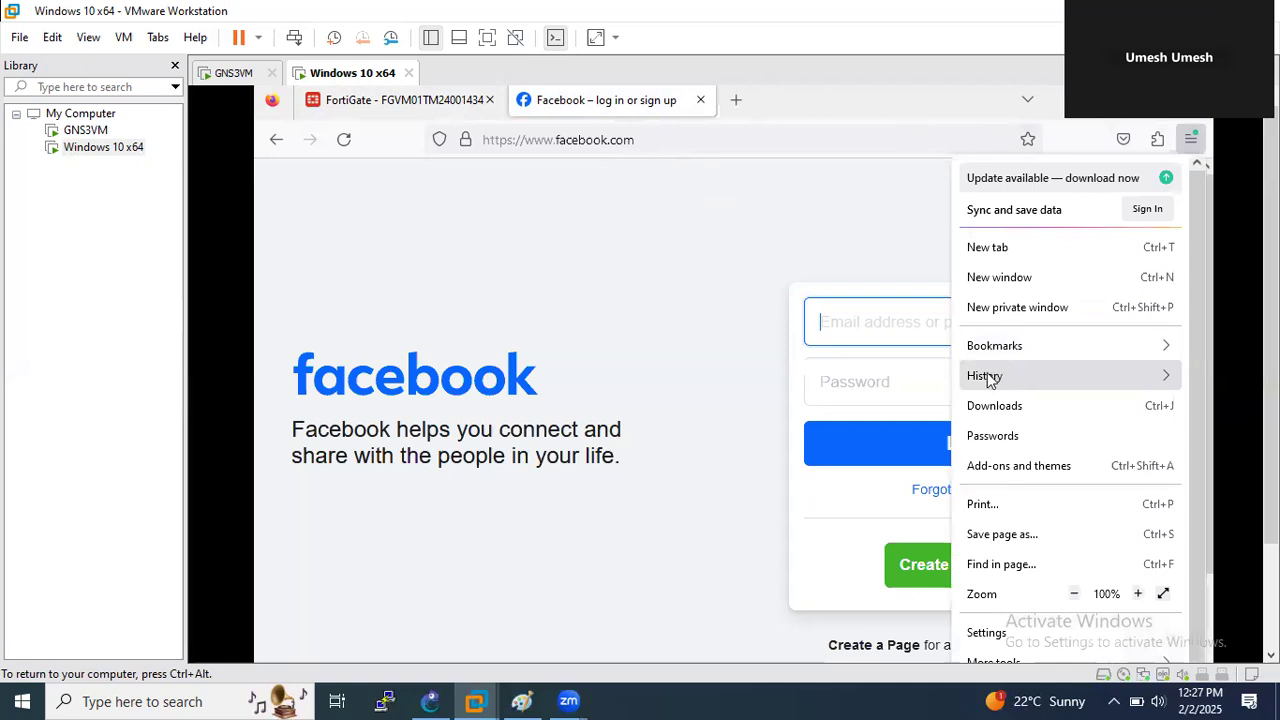
click(987, 378)
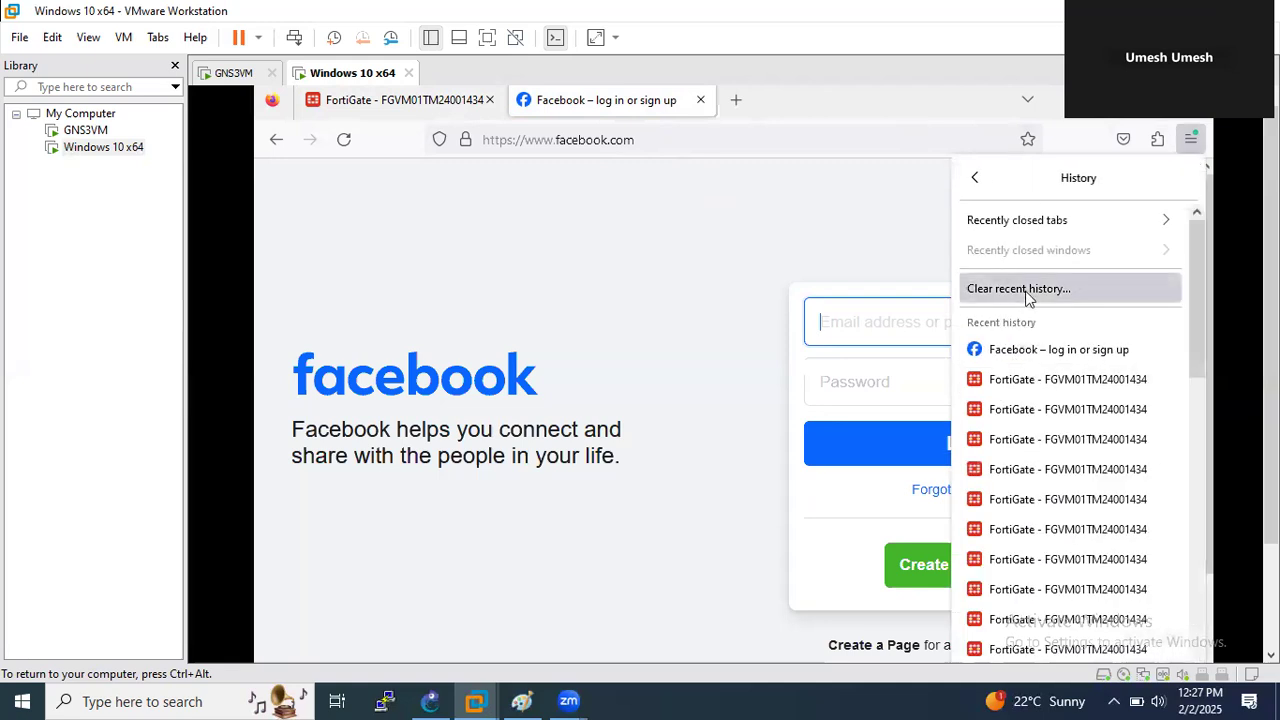
click(1025, 292)
click(808, 538)
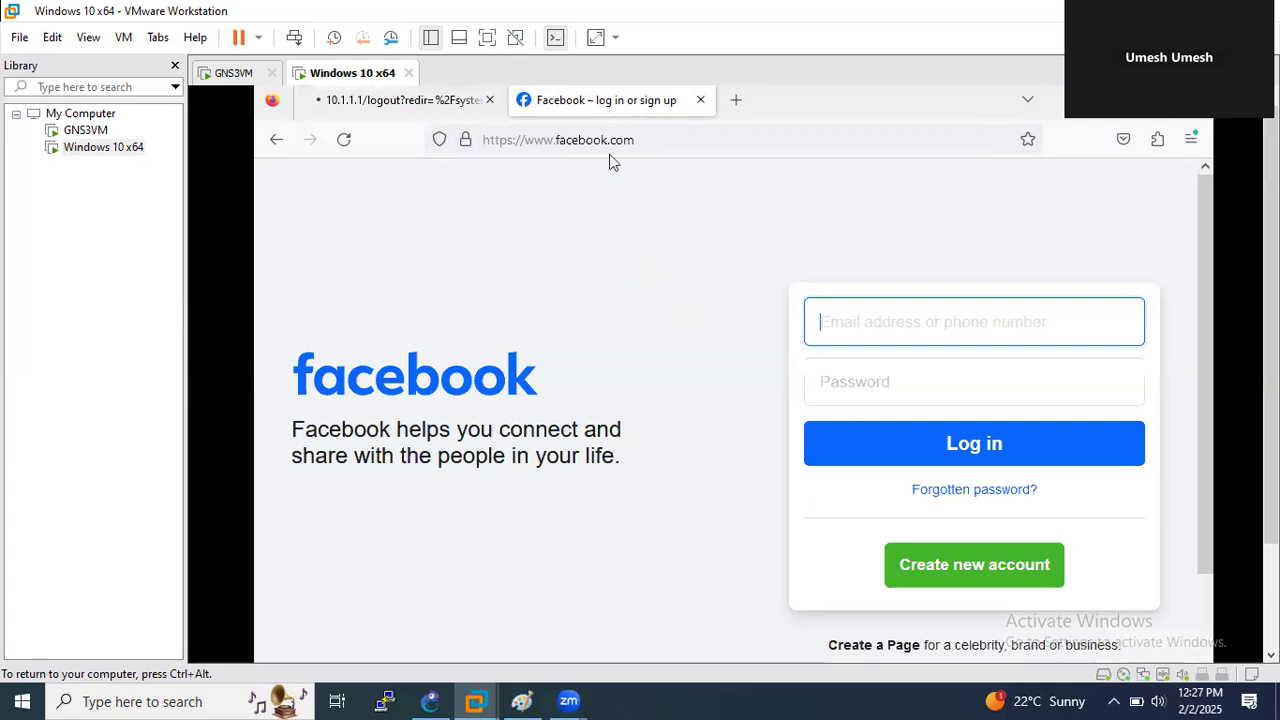
click(701, 101)
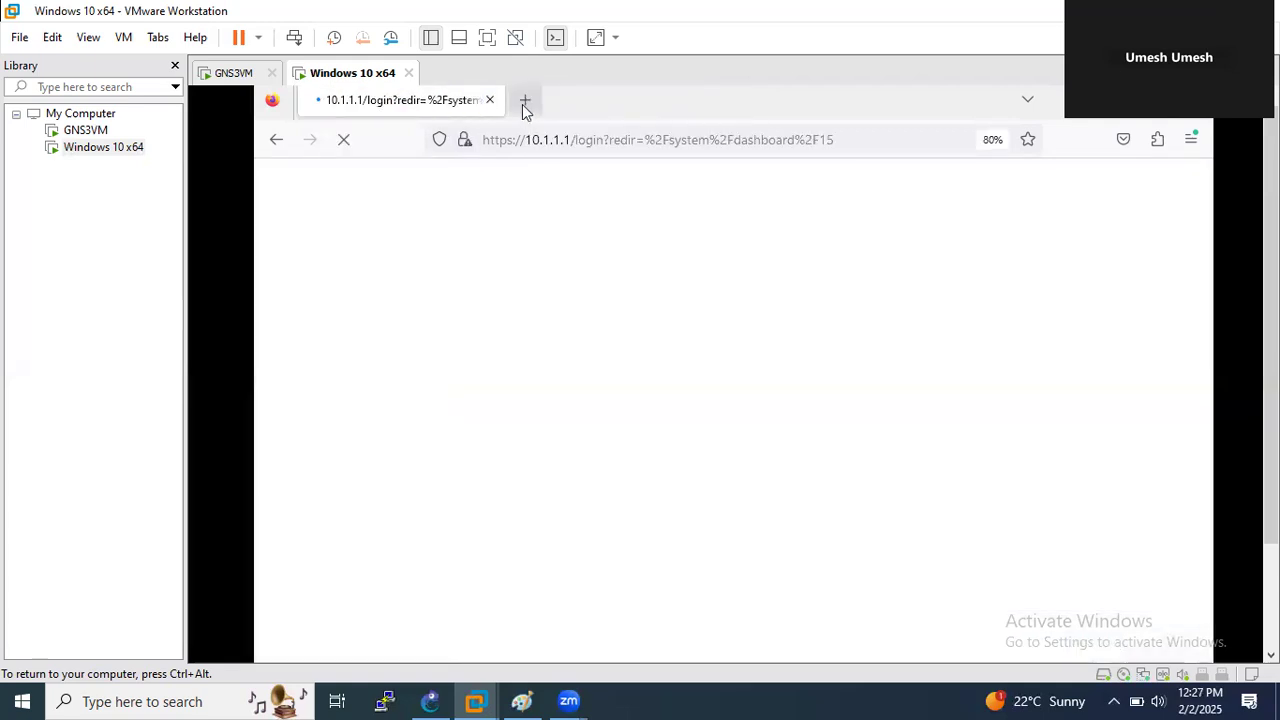
click(526, 104)
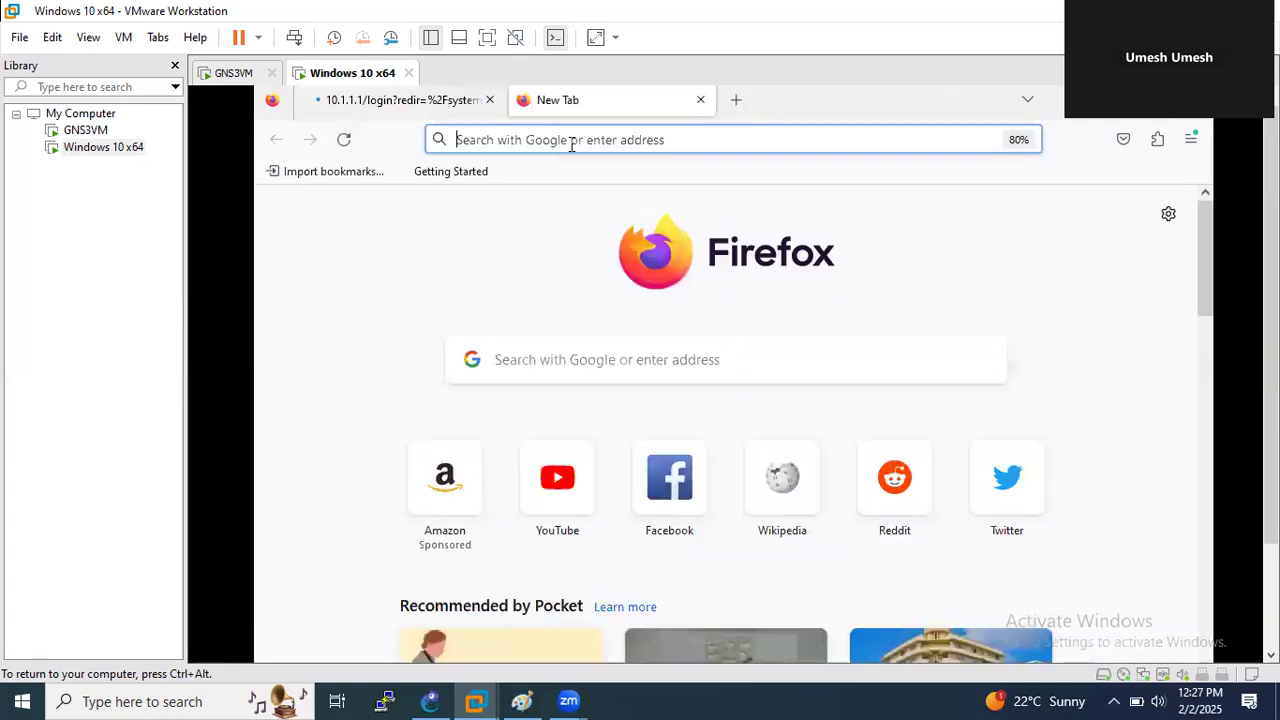
- Open Facebook from the new tab's shortcuts and view the Web Filter Quota Exceeded block page
click(571, 141)
click(686, 456)
click(670, 448)
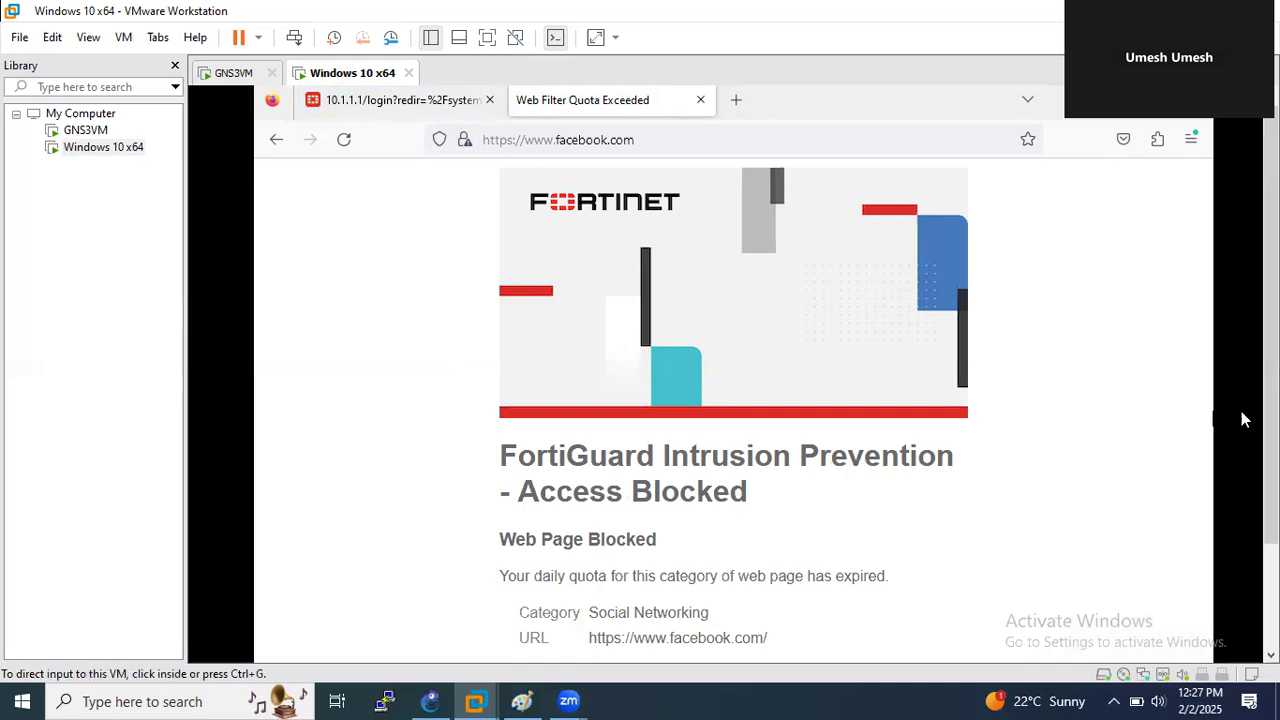
scroll(1243, 420, down, 3)
scroll(1247, 562, up, 2)
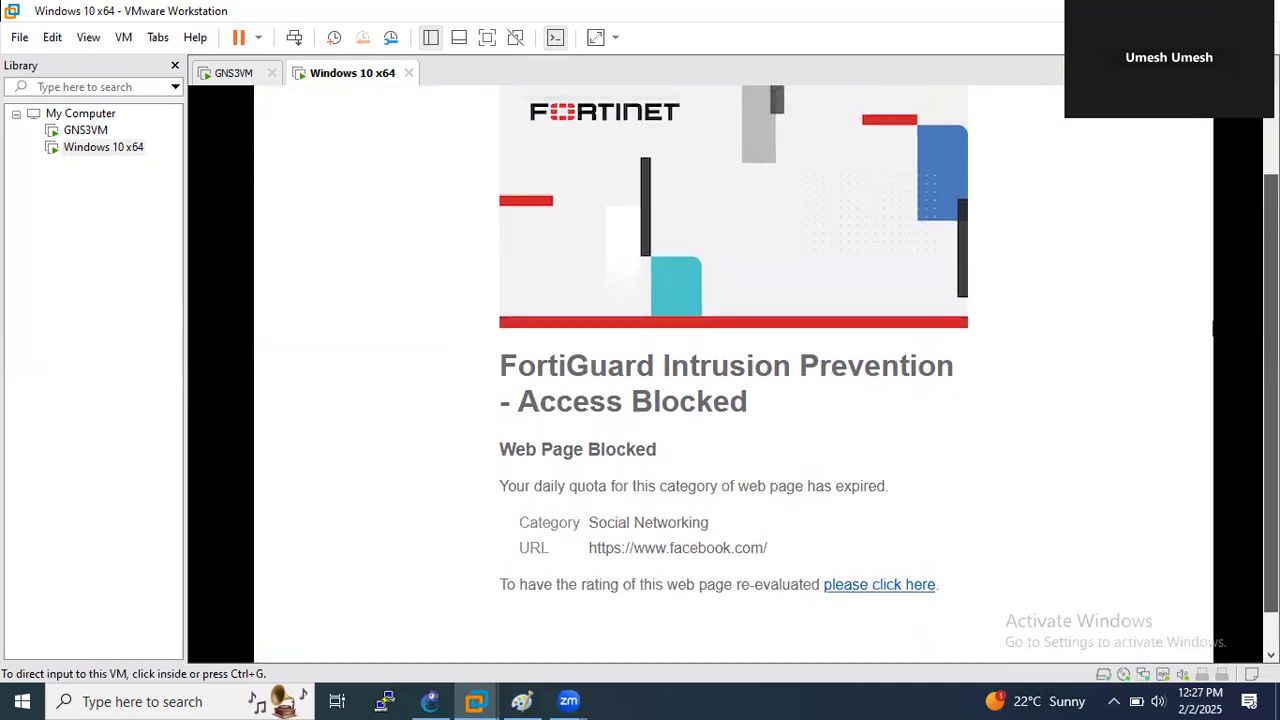
scroll(1247, 562, down, 2)
scroll(1247, 562, up, 2)
scroll(1247, 562, down, 2)
scroll(1247, 562, up, 1)
click(580, 488)
- Sign in to the FortiGate admin page with the admin credentials, declining to save the login
scroll(1270, 400, up, 1)
click(345, 112)
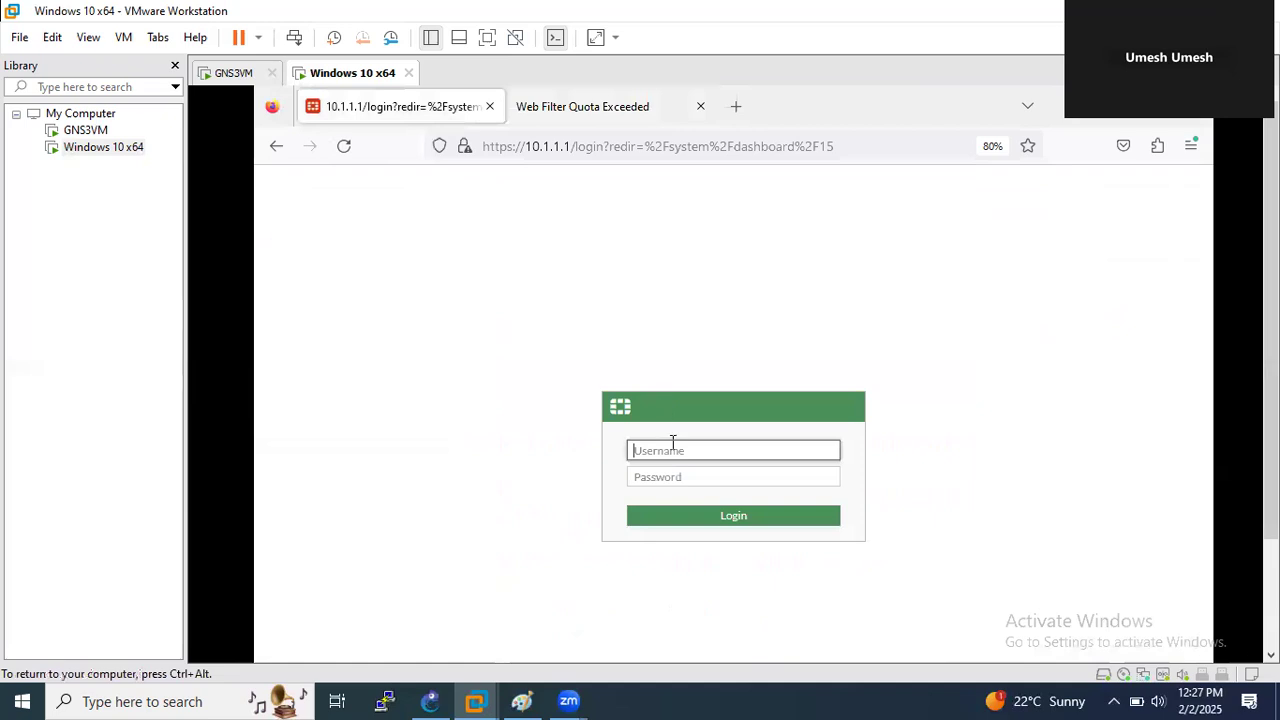
text(a)
key(Tab)
text(123)
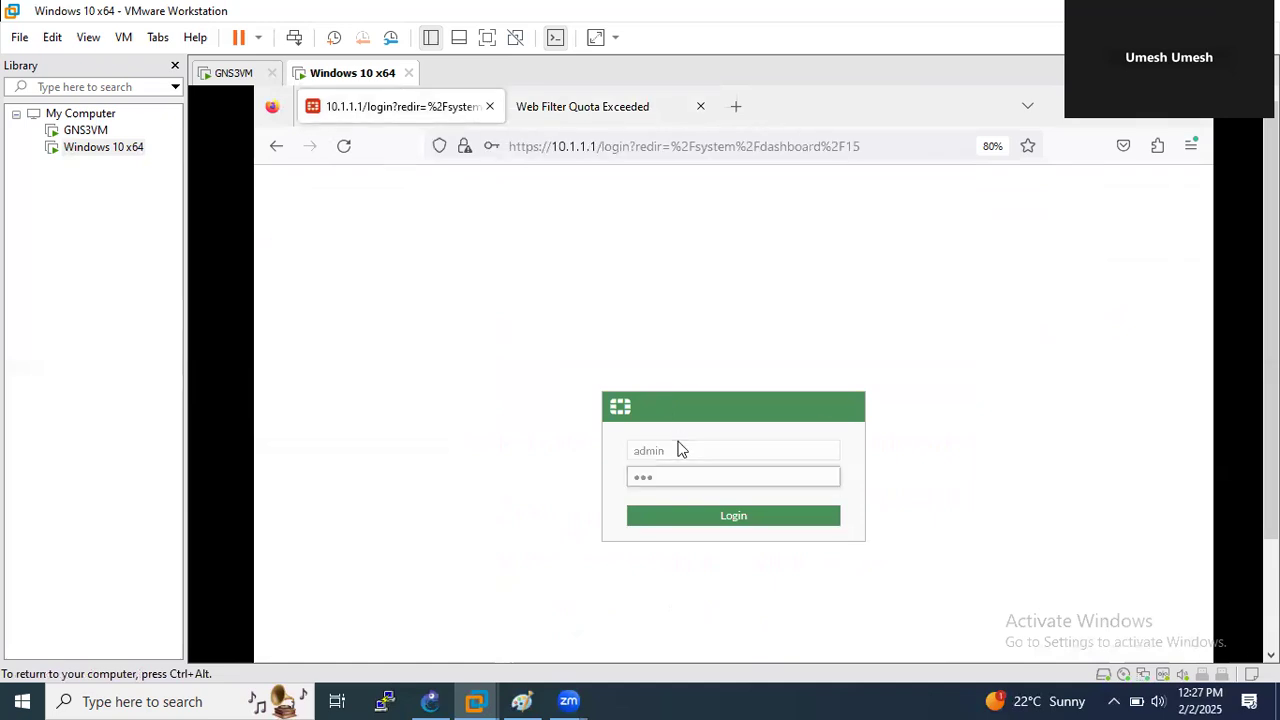
key(Return)
click(772, 386)
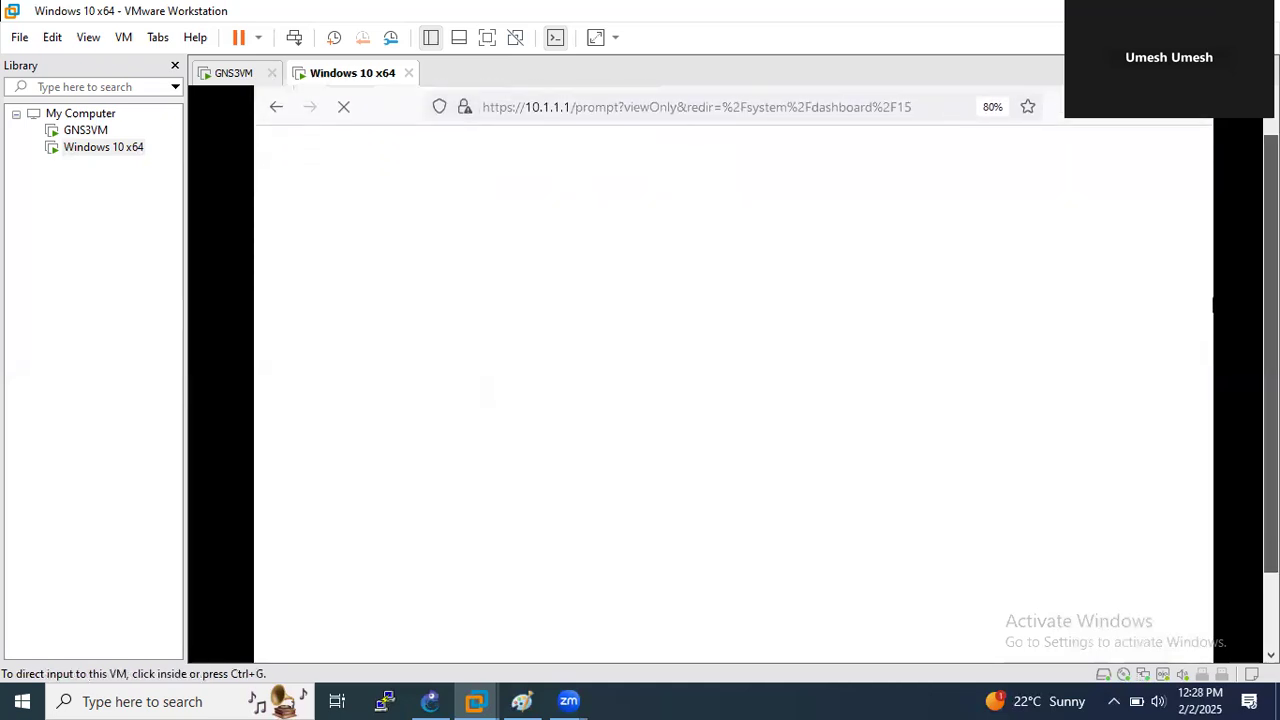
- Check the quota exceeded tab, then postpone the file system check and the setup wizard
click(578, 118)
click(388, 104)
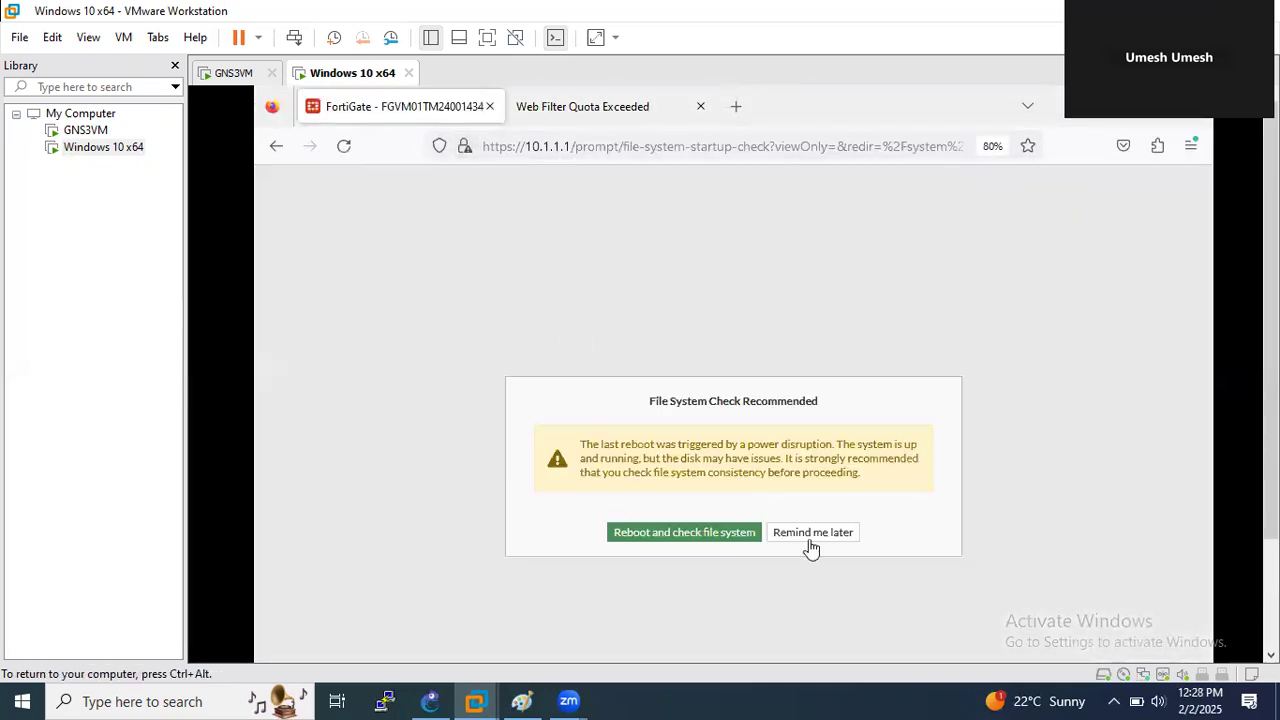
click(812, 537)
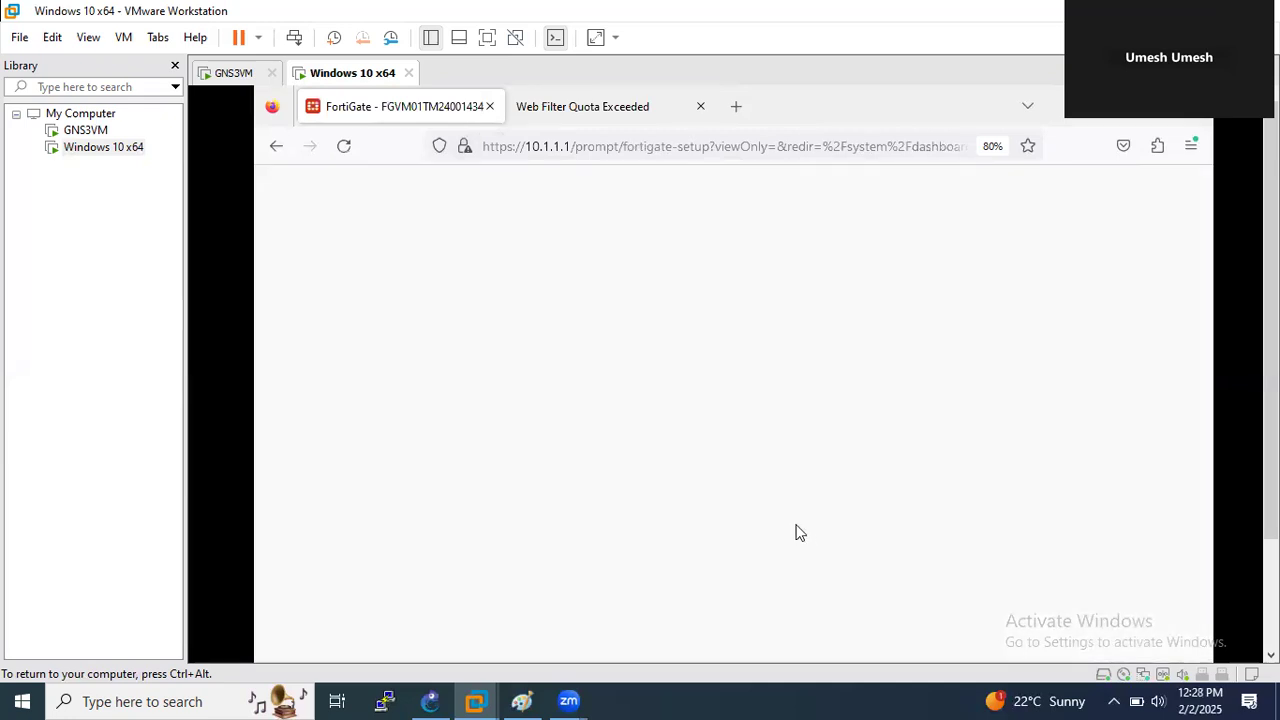
click(782, 549)
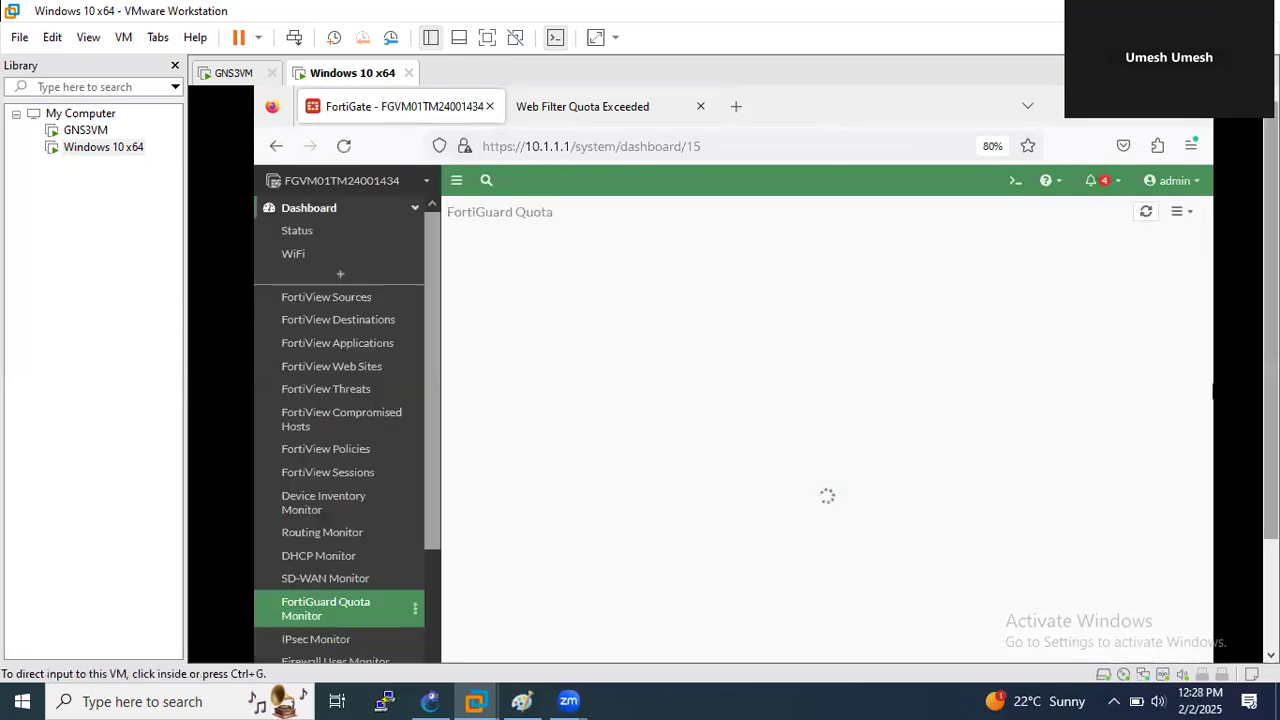
- Open Log & Report > Security Events > Web Filter logs listing 10.1.1.11's blocked facebook.com requests
scroll(1213, 323, down, 1)
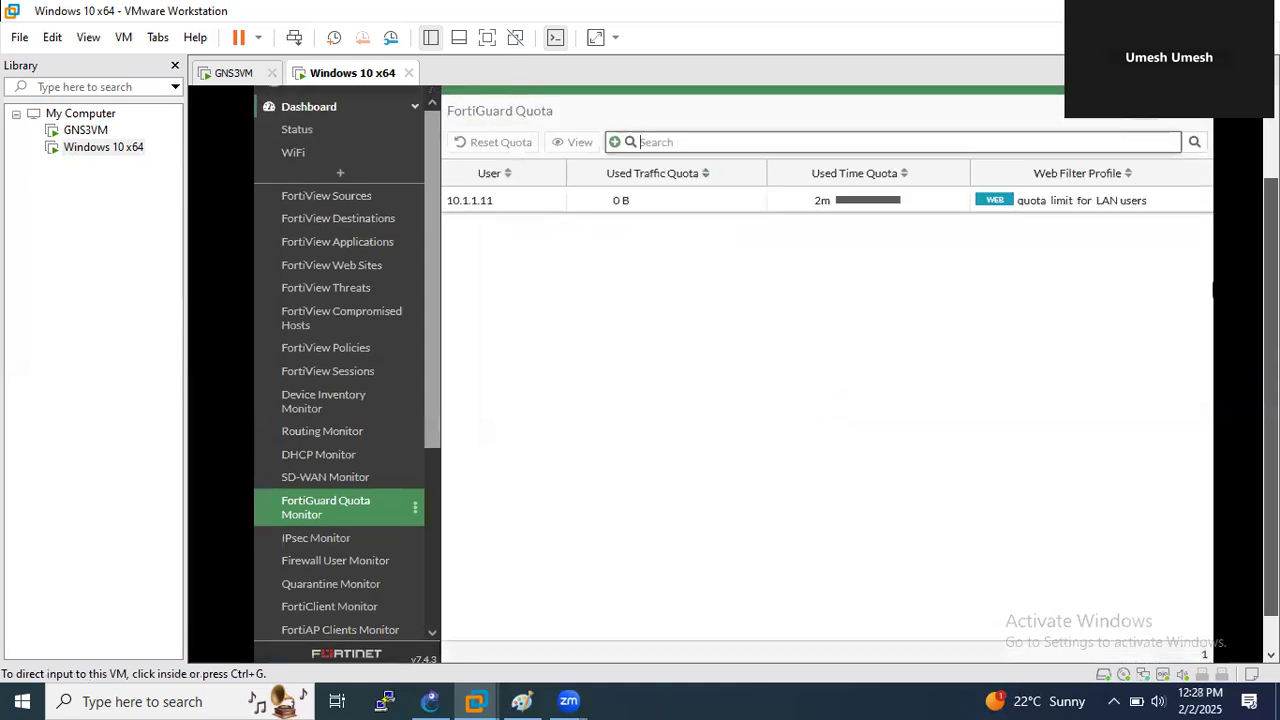
drag(434, 446, 424, 601)
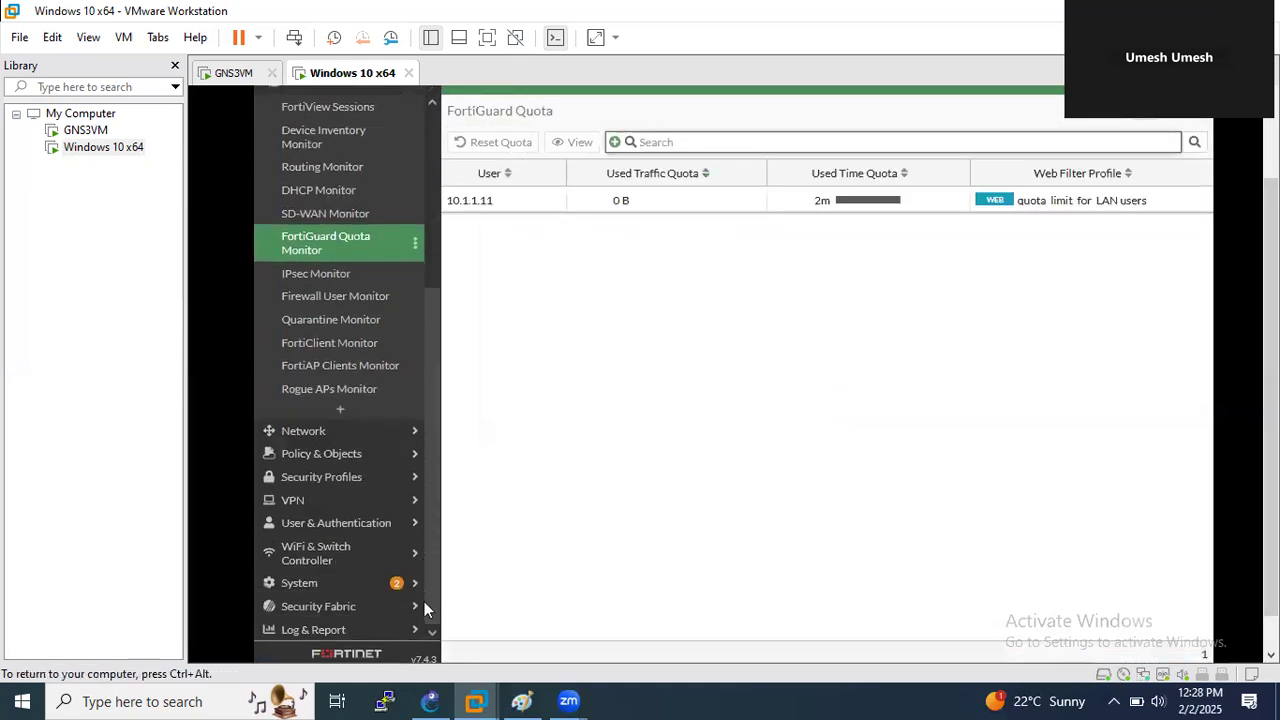
click(305, 632)
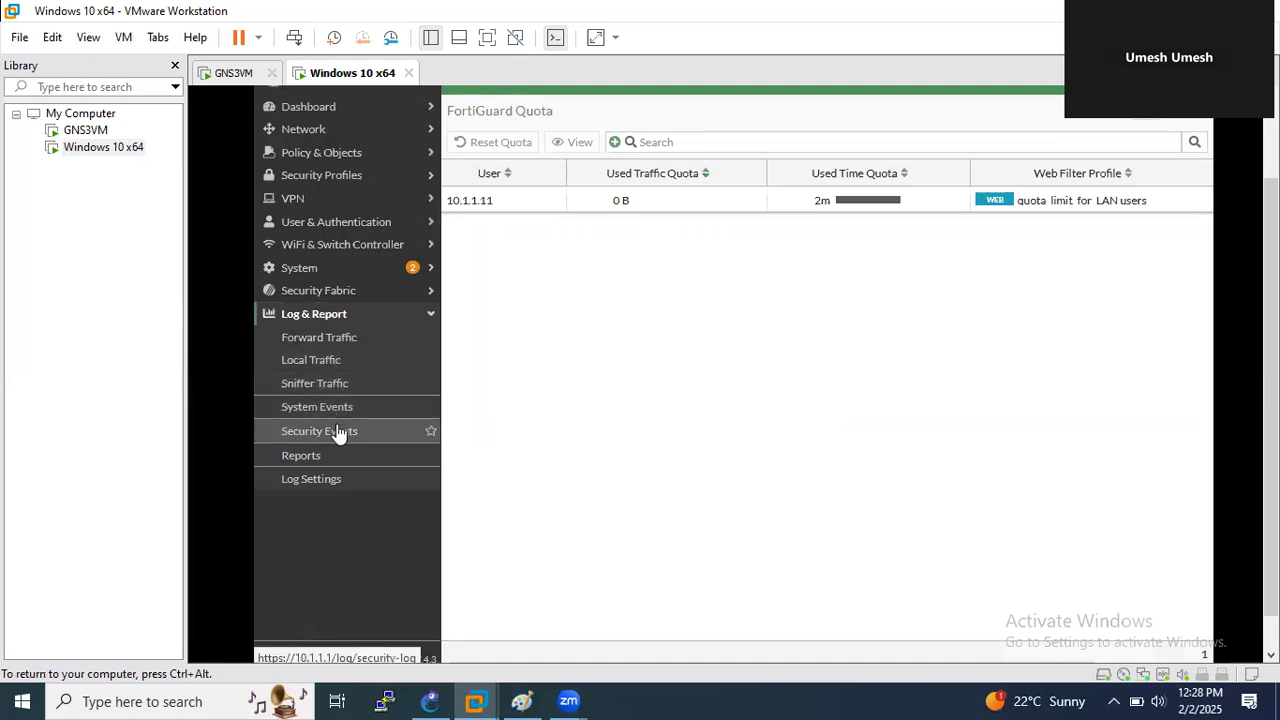
click(340, 433)
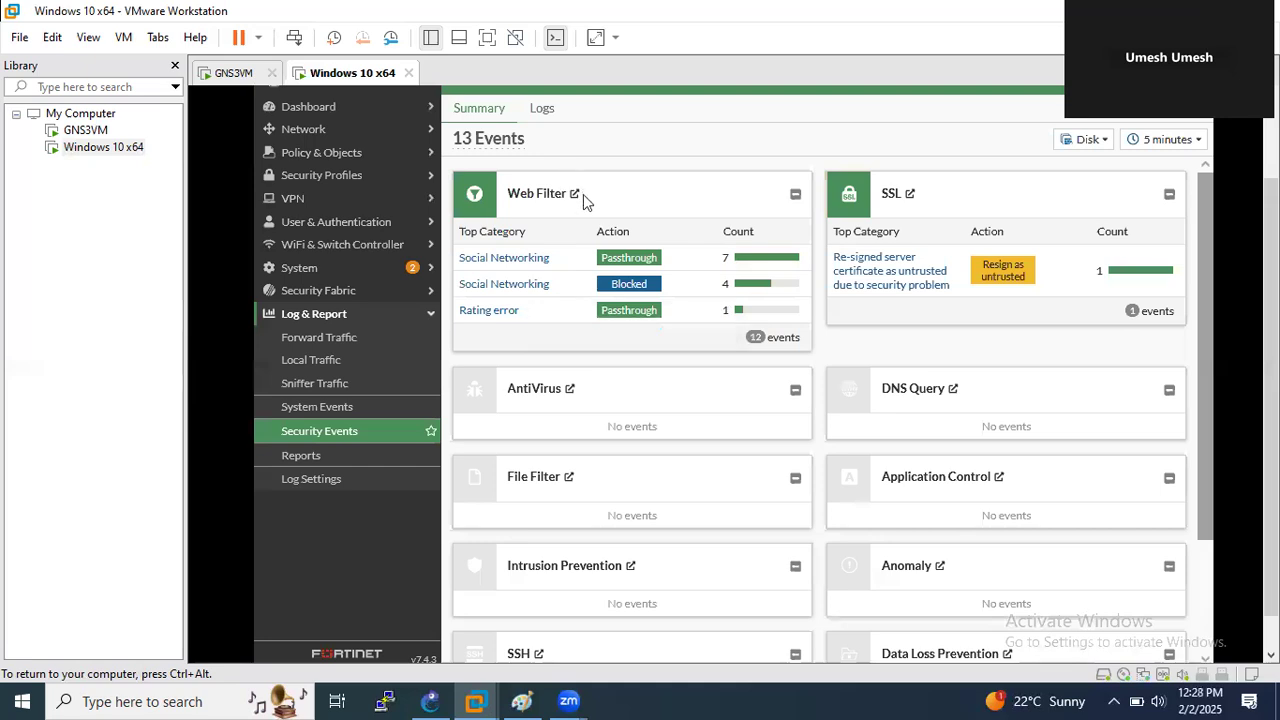
click(573, 195)
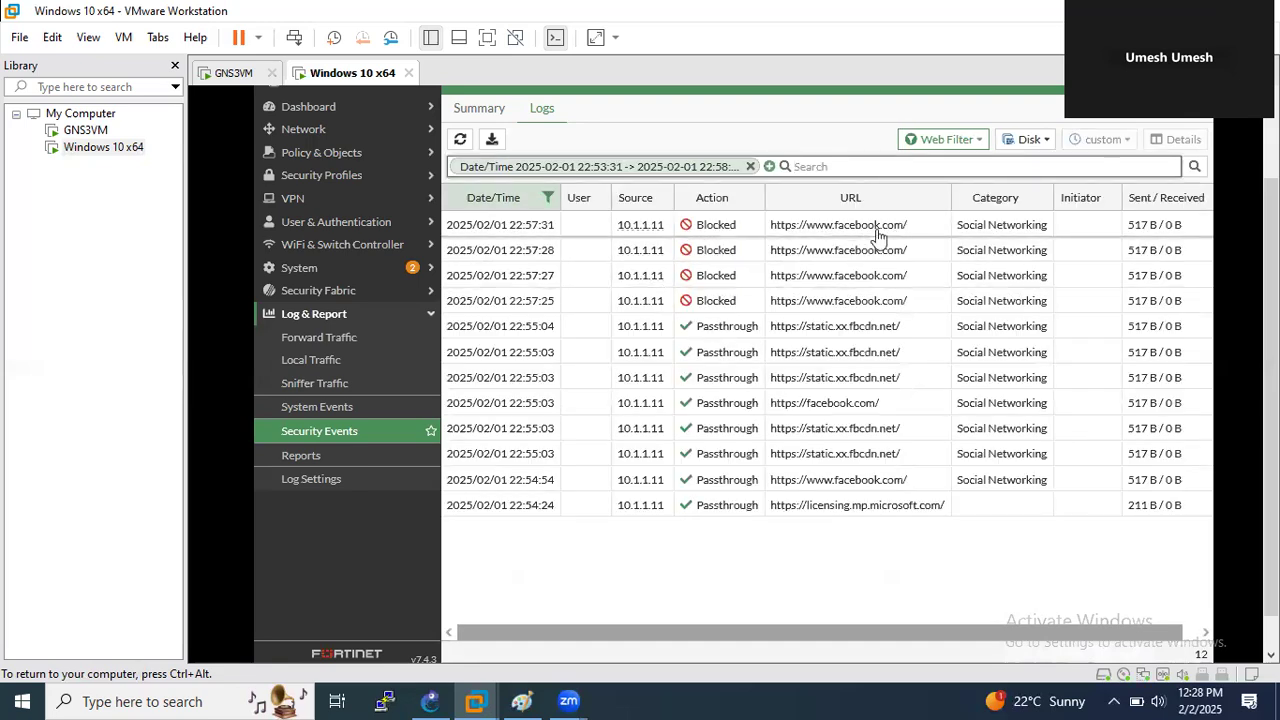
- Open the top blocked facebook.com entry and scroll to its Web Filter quota details showing 120 of 120
double_click(876, 230)
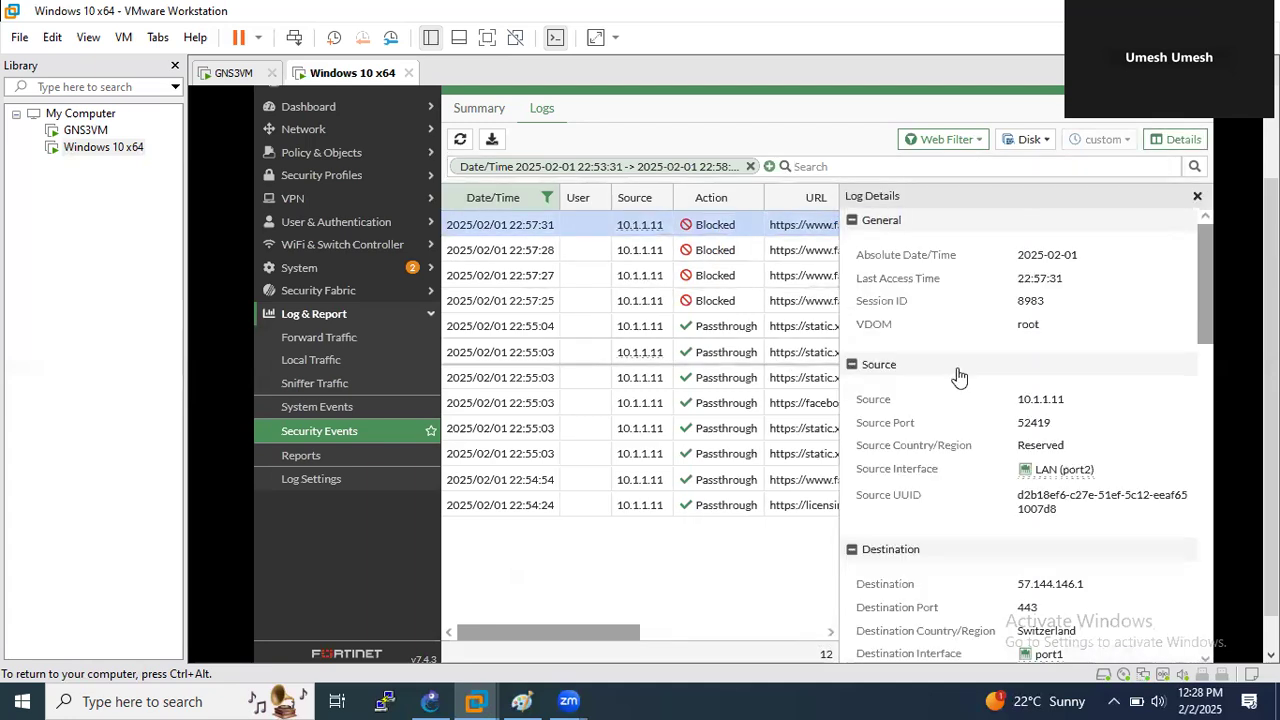
scroll(958, 385, down, 8)
scroll(969, 436, down, 5)
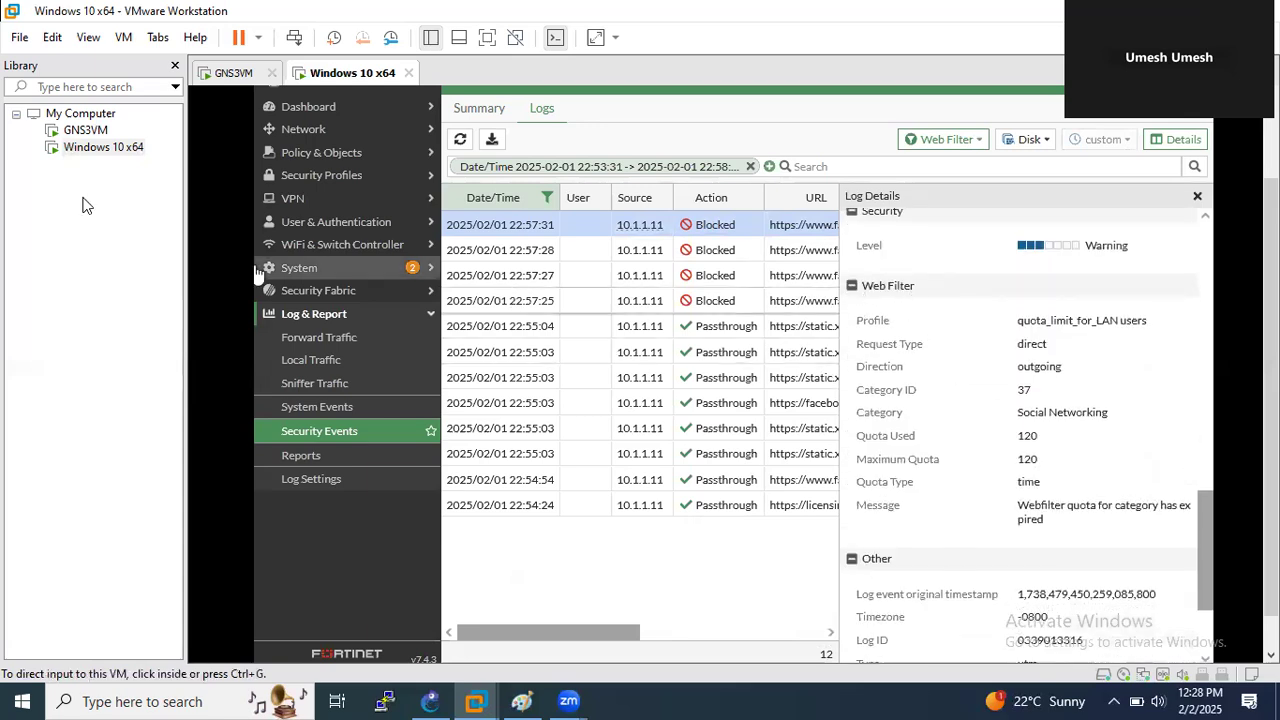
mouse_move(858, 292)
mouse_down()
mouse_move(850, 275)
mouse_move(940, 280)
mouse_move(856, 272)
mouse_up()
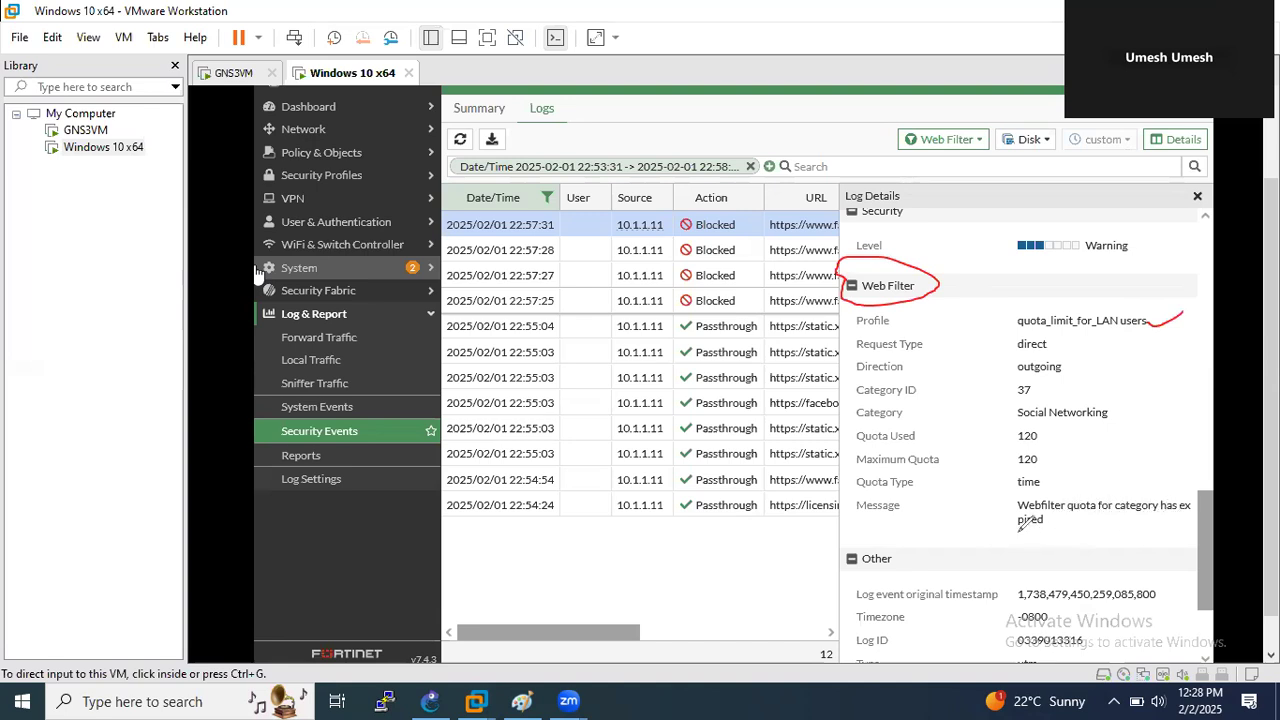
mouse_move(1005, 538)
mouse_down()
mouse_move(1200, 508)
mouse_move(1088, 476)
mouse_move(994, 492)
mouse_up()
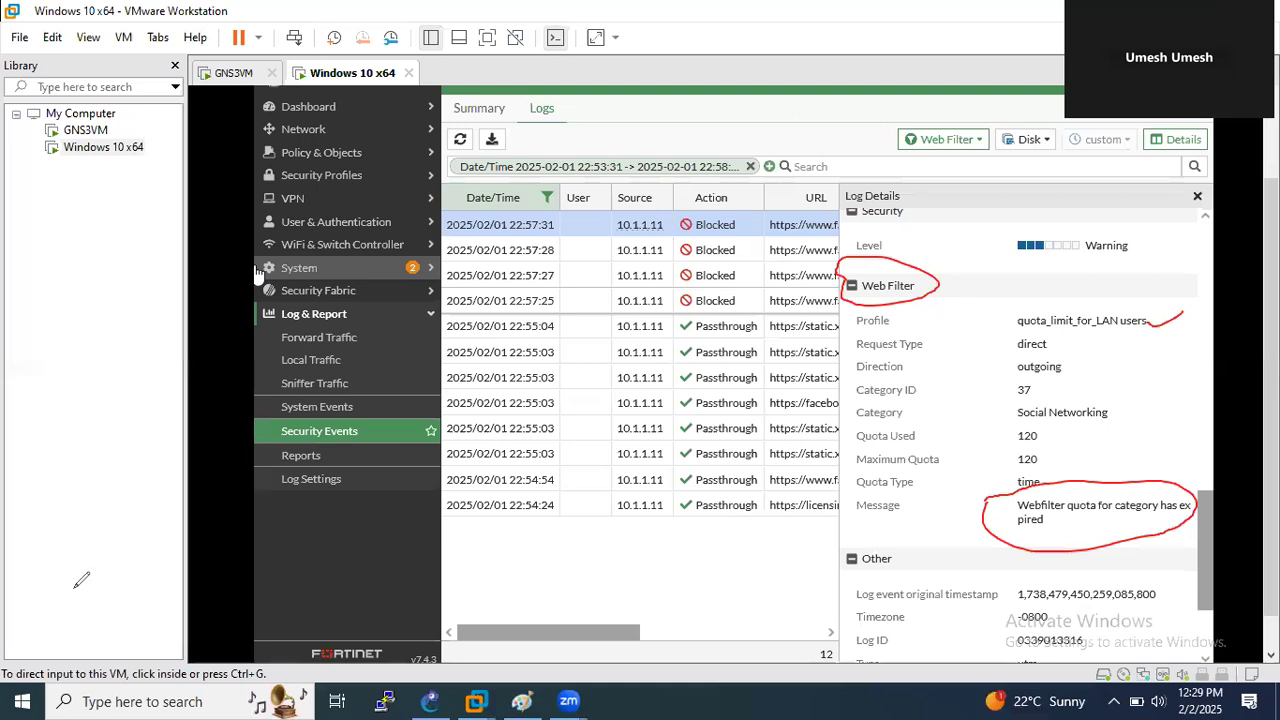
- Launch Snipping Tool and snip the FortiGate log details screen, then minimize the tool
click(145, 698)
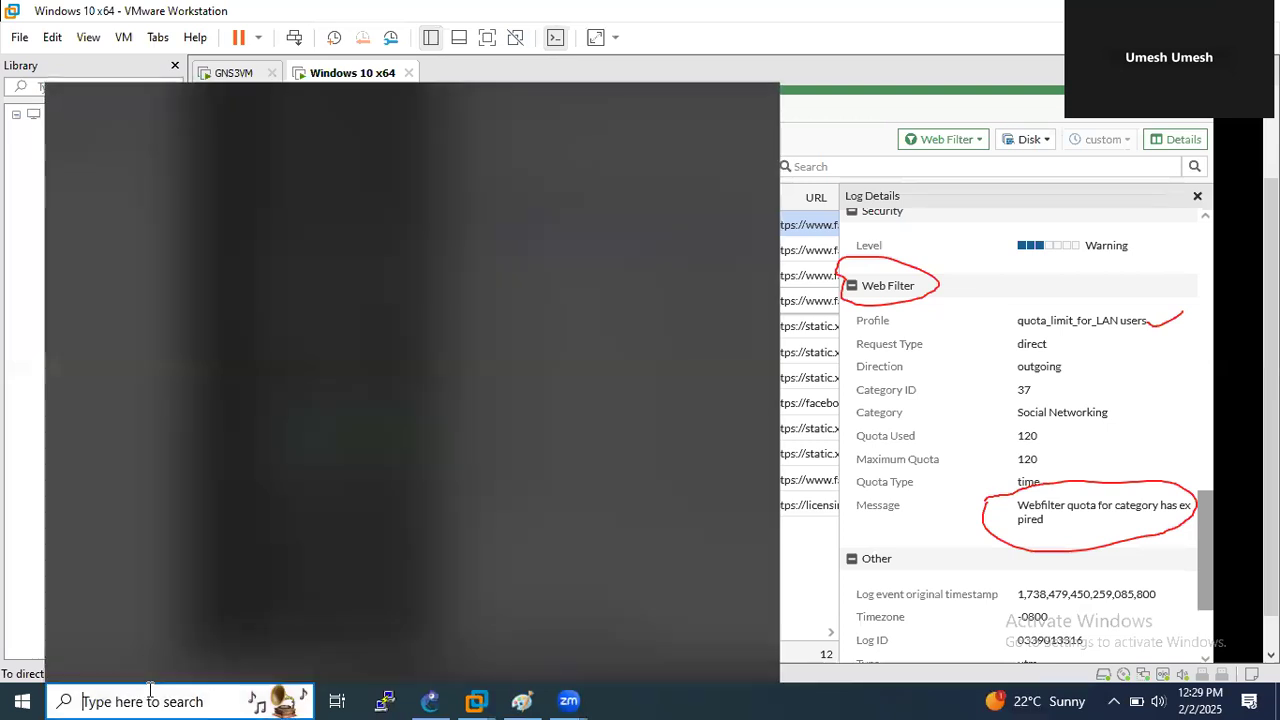
text(sn)
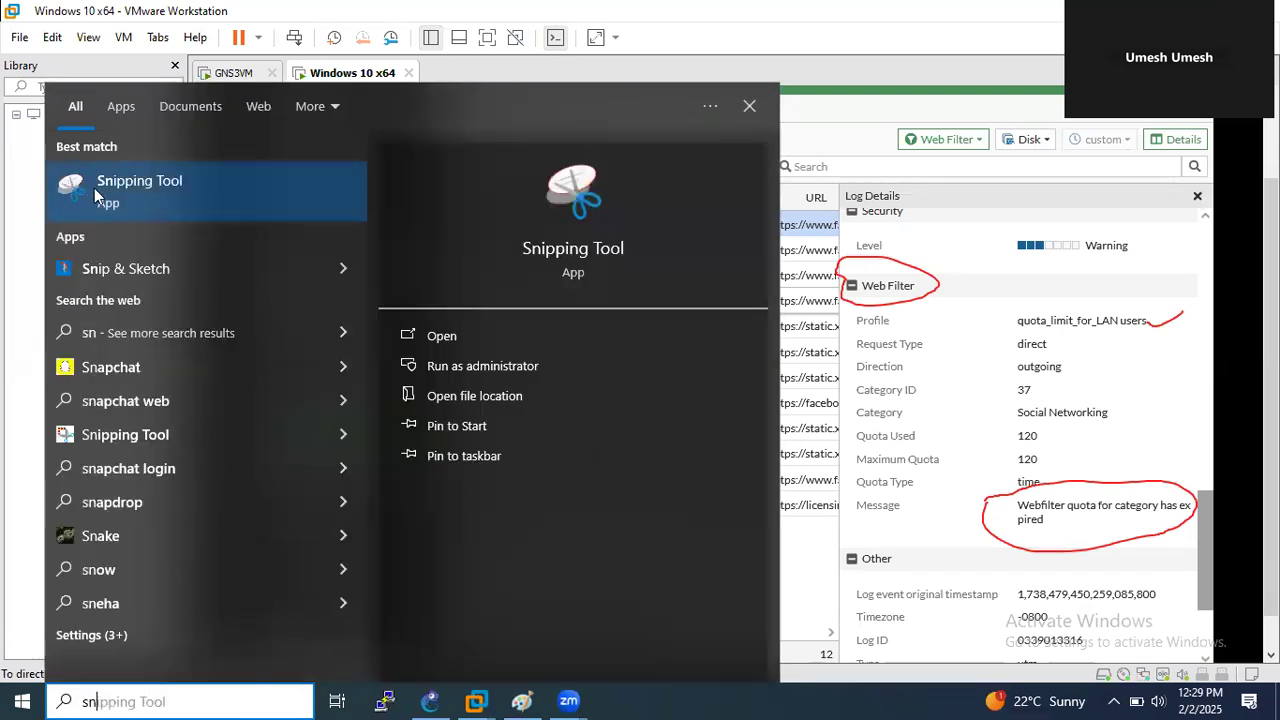
key(Escape)
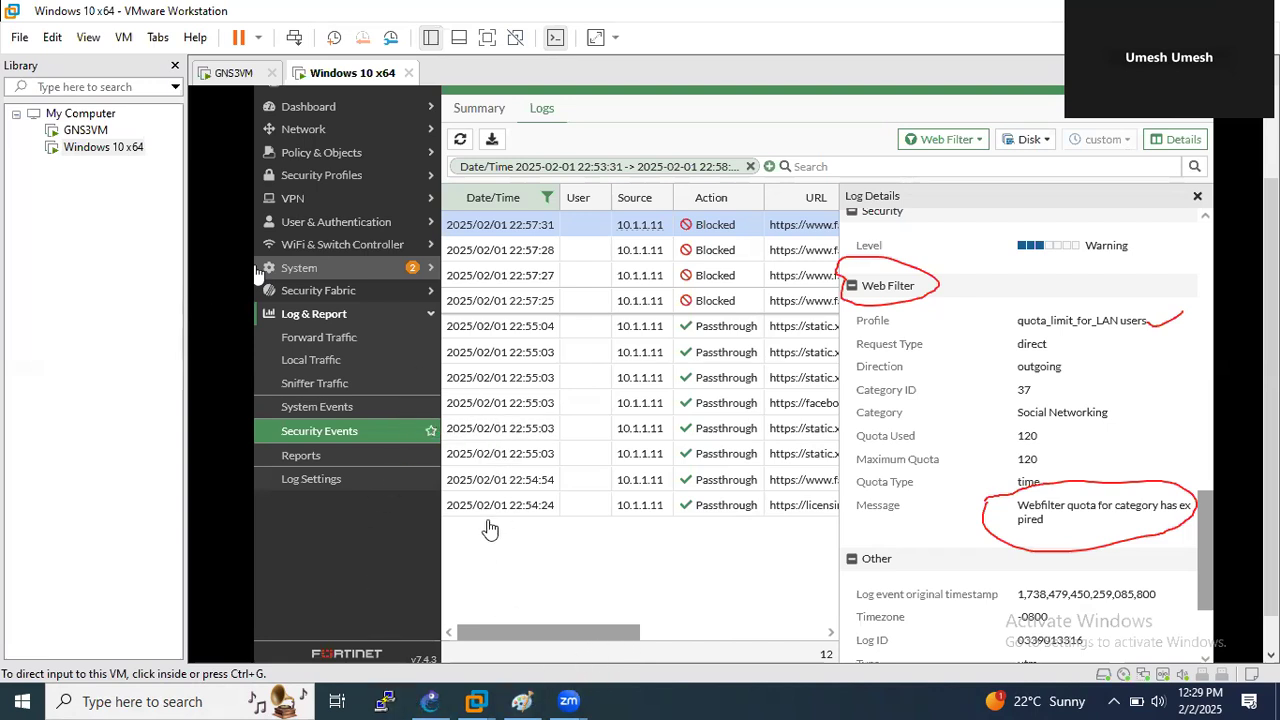
click(521, 699)
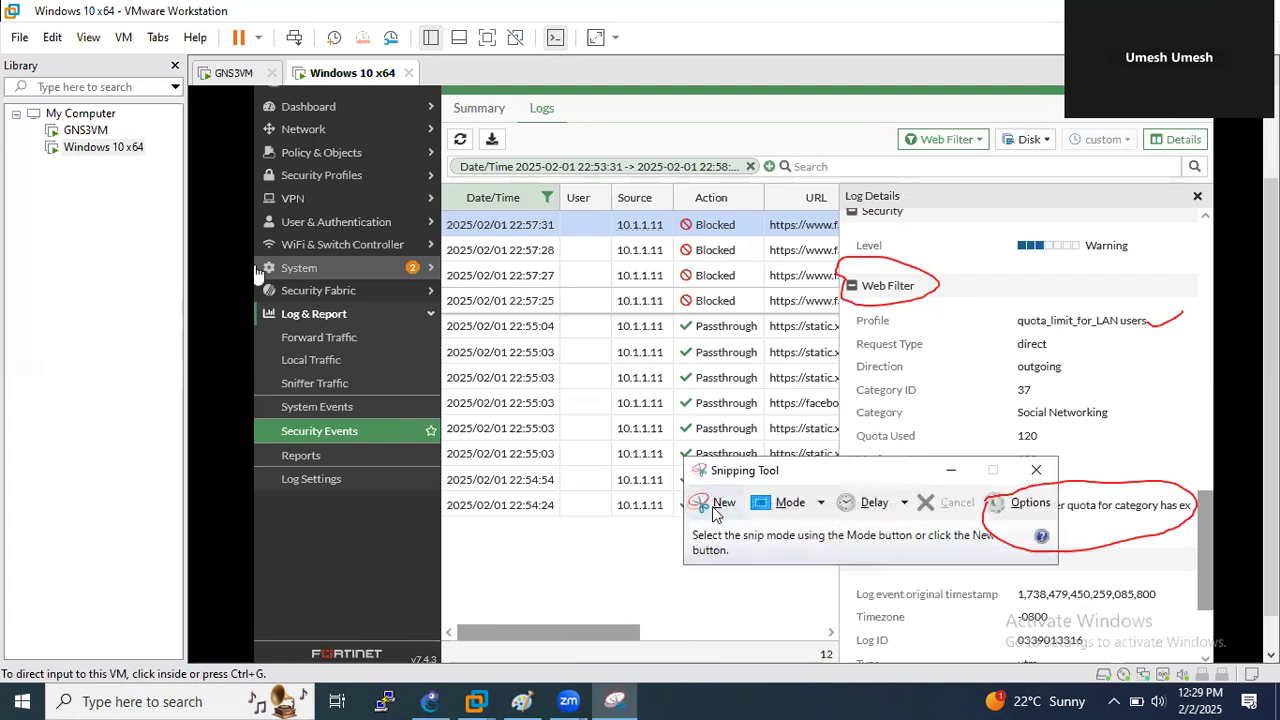
click(714, 502)
drag(256, 97, 1213, 672)
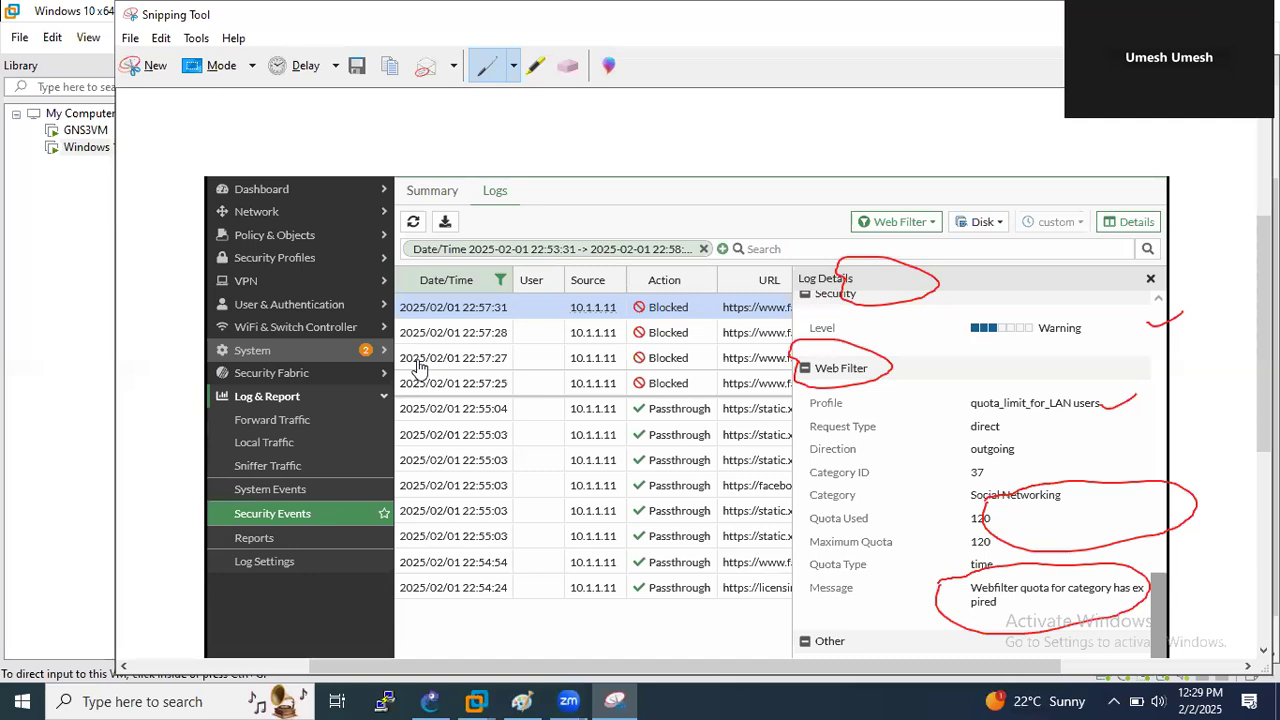
click(1165, 14)
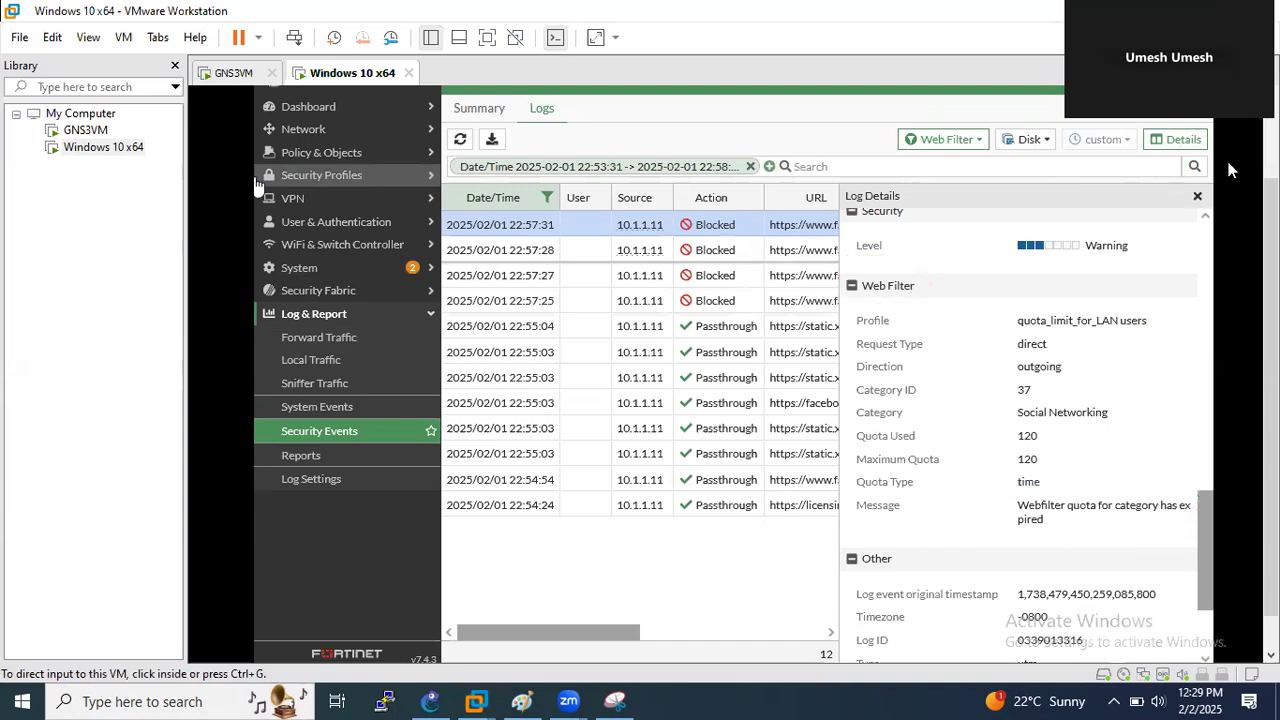
- Close the Log Details panel in the FortiGate log view
click(1205, 194)
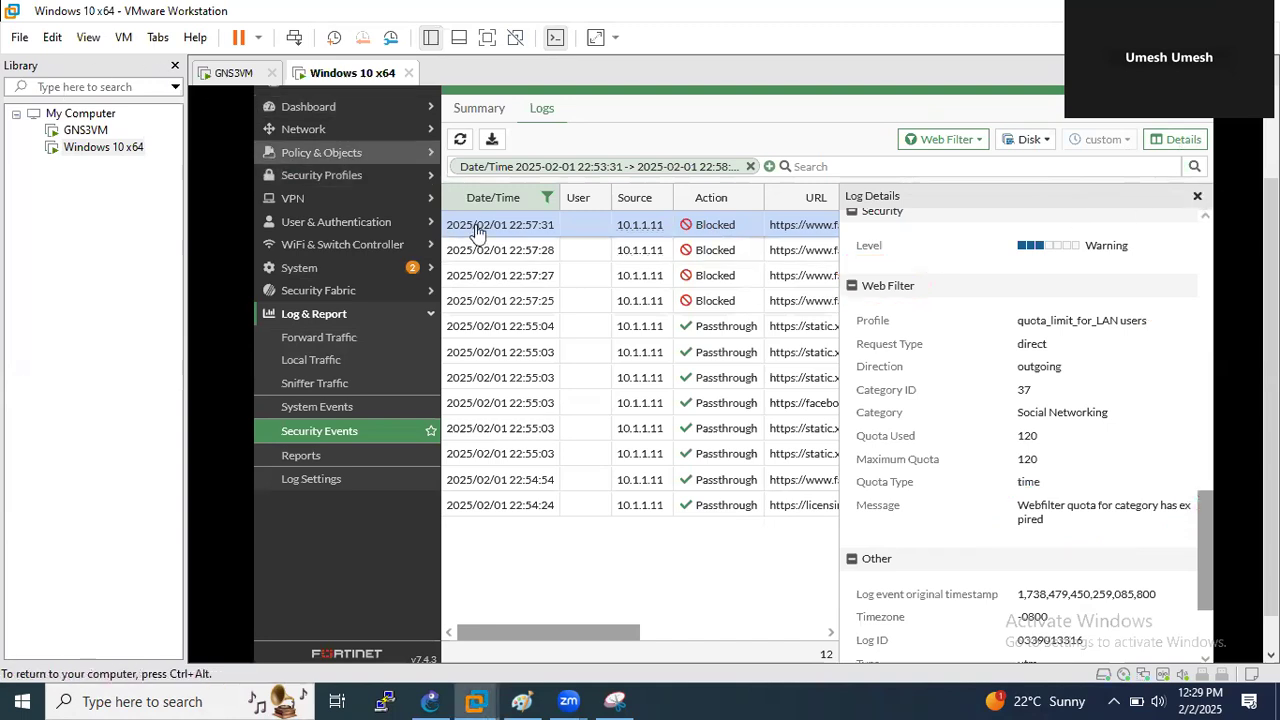
click(1197, 195)
key(ctrl+alt)
scroll(1210, 440, up, 3)
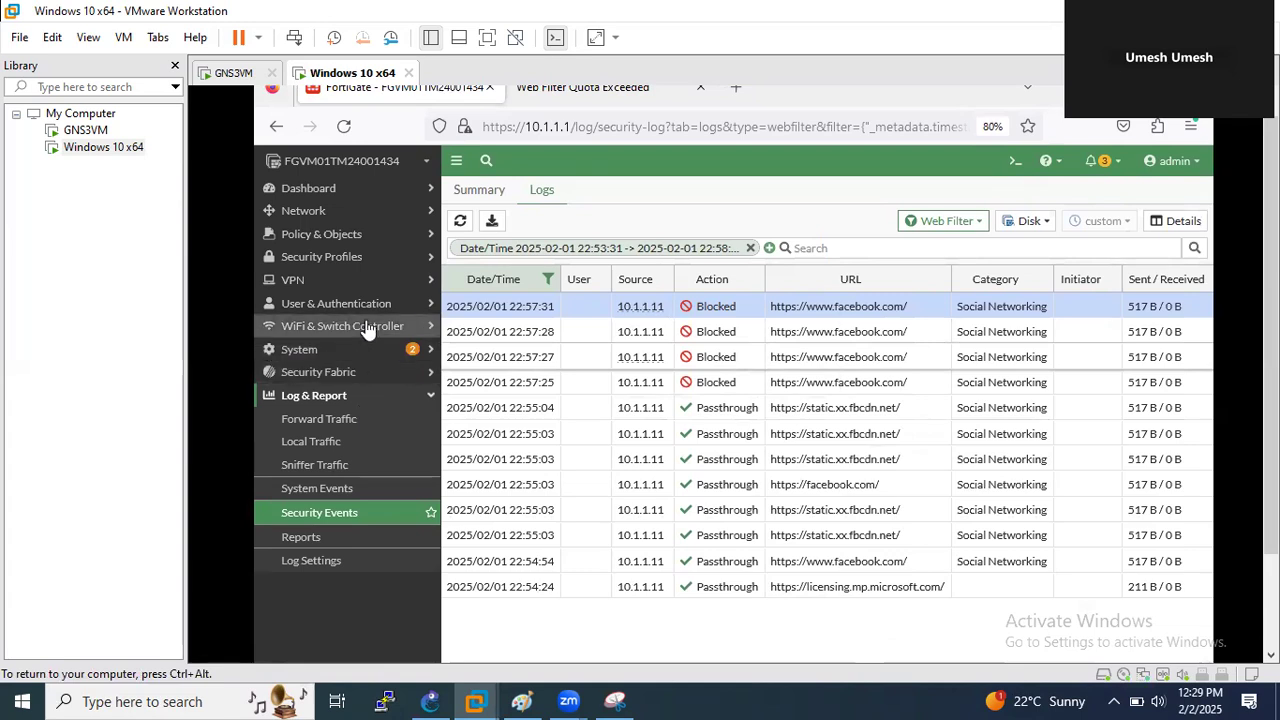
- Open the quota_limit_for_LAN users profile from Security Profiles > Web Filter for editing
click(336, 257)
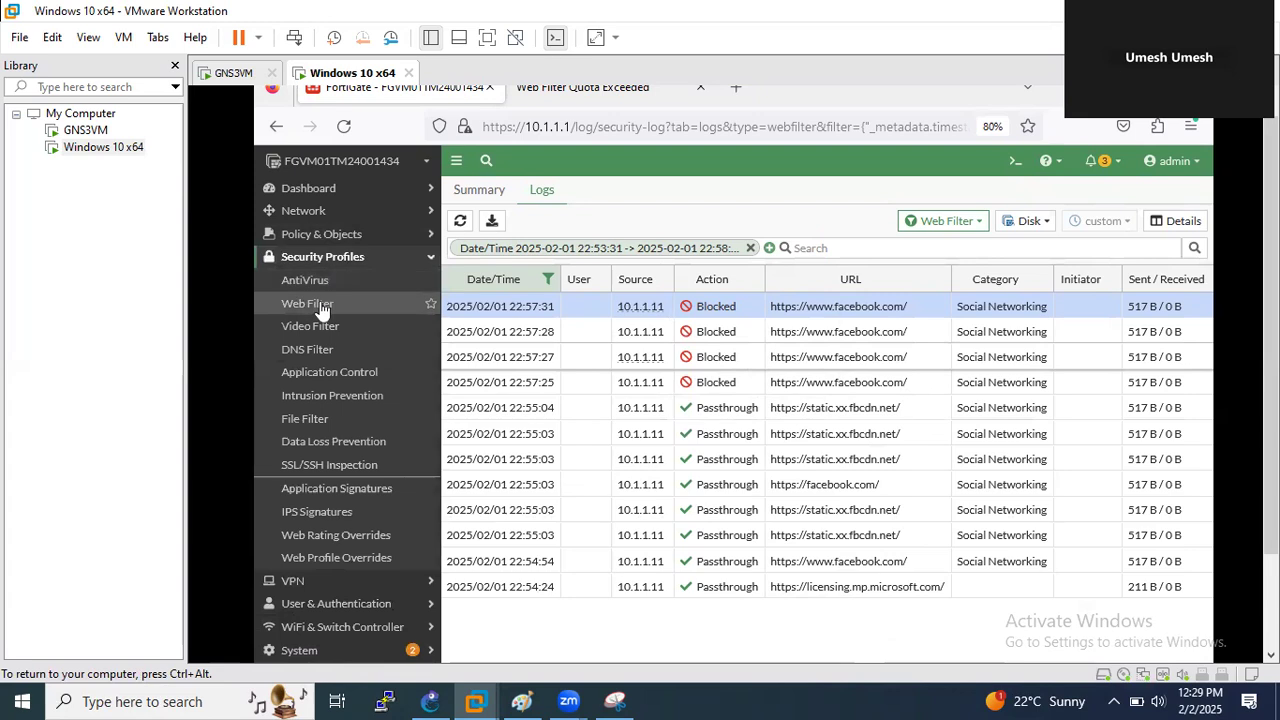
click(320, 305)
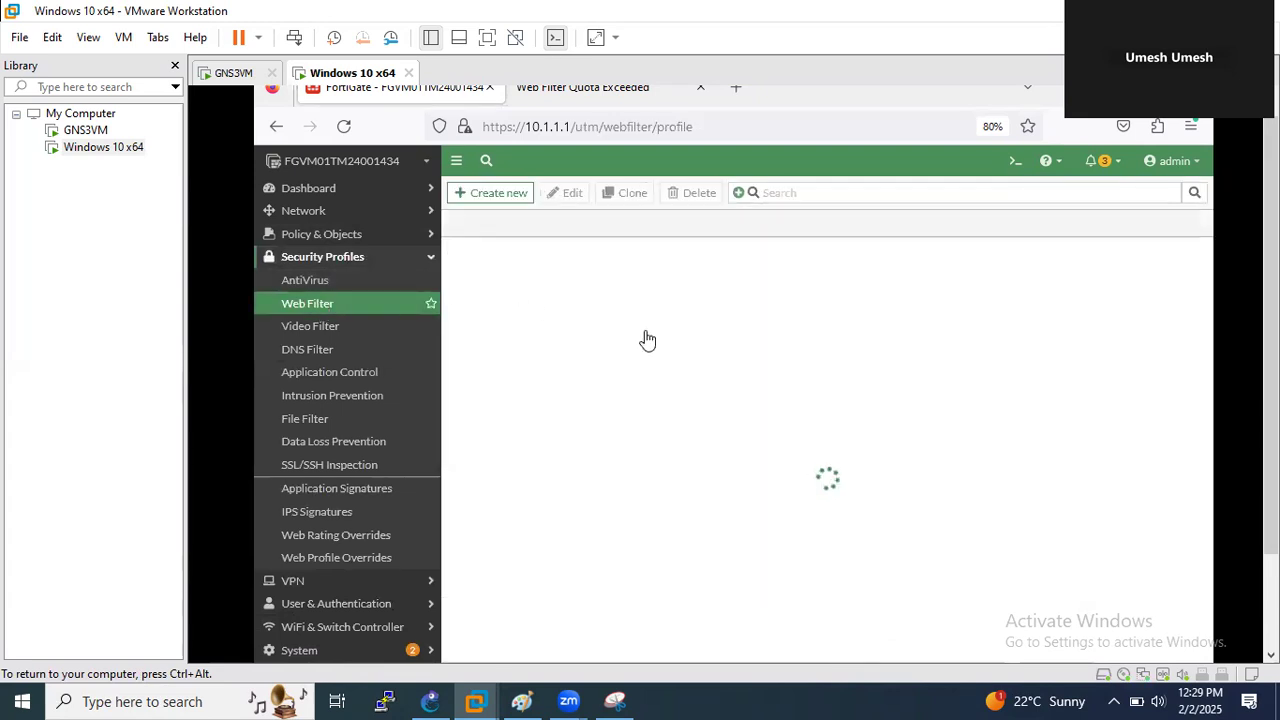
double_click(560, 309)
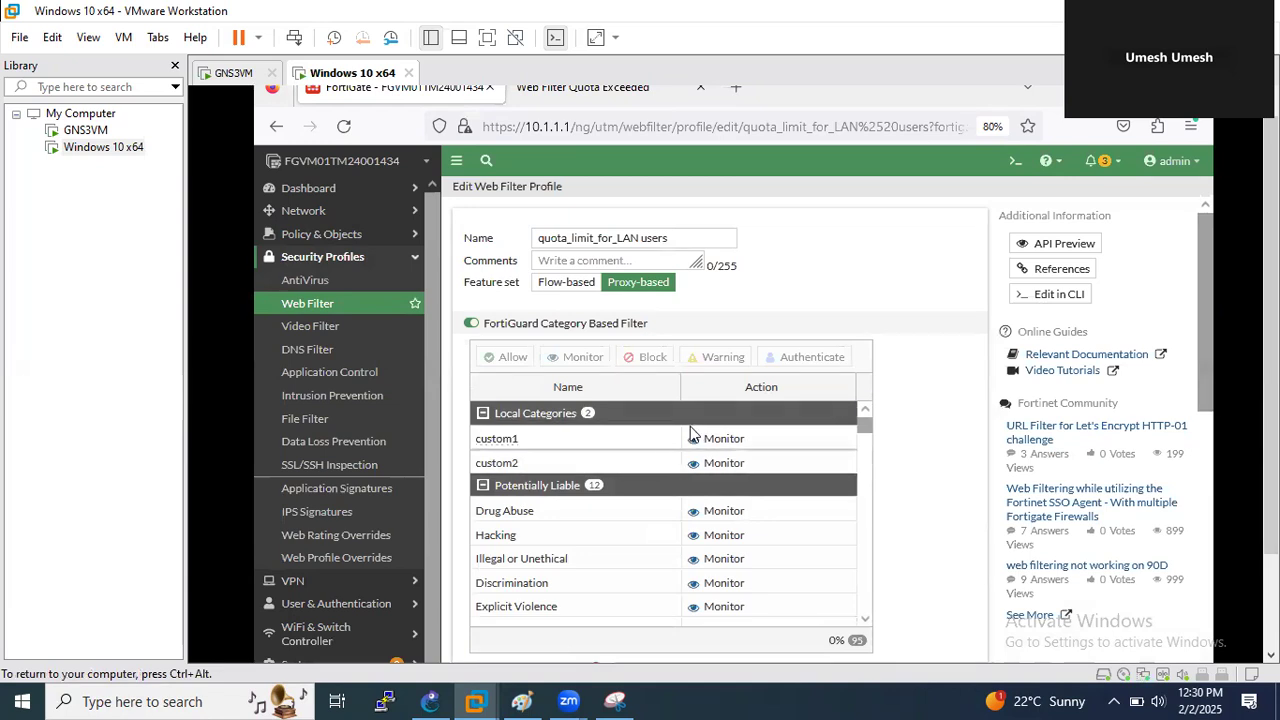
drag(1271, 304, 1271, 368)
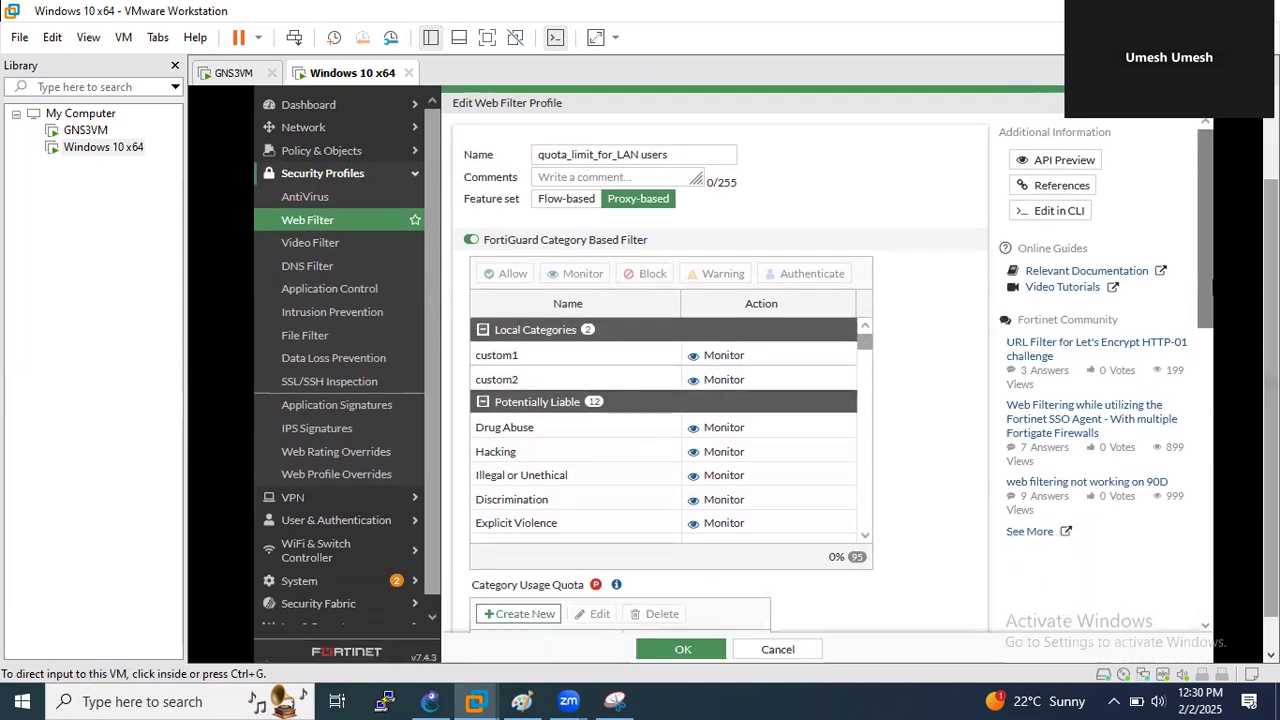
scroll(768, 430, down, 1)
scroll(768, 430, down, 3)
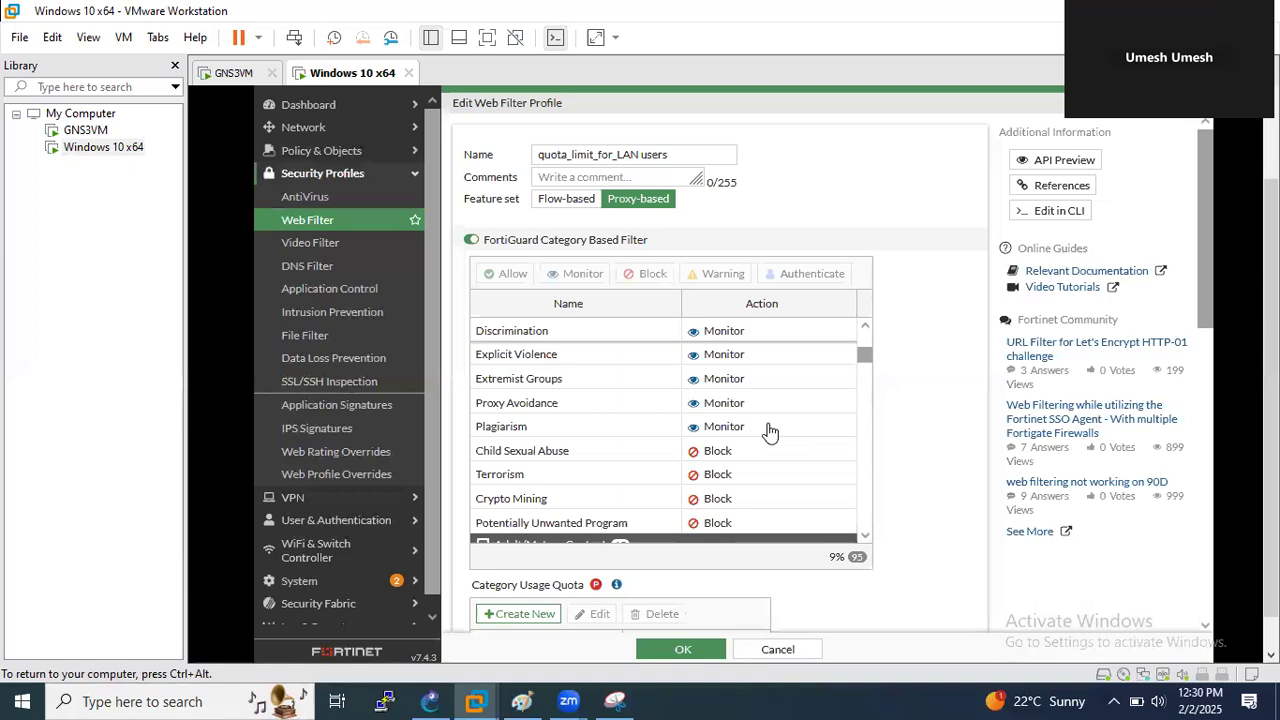
scroll(766, 434, up, 1)
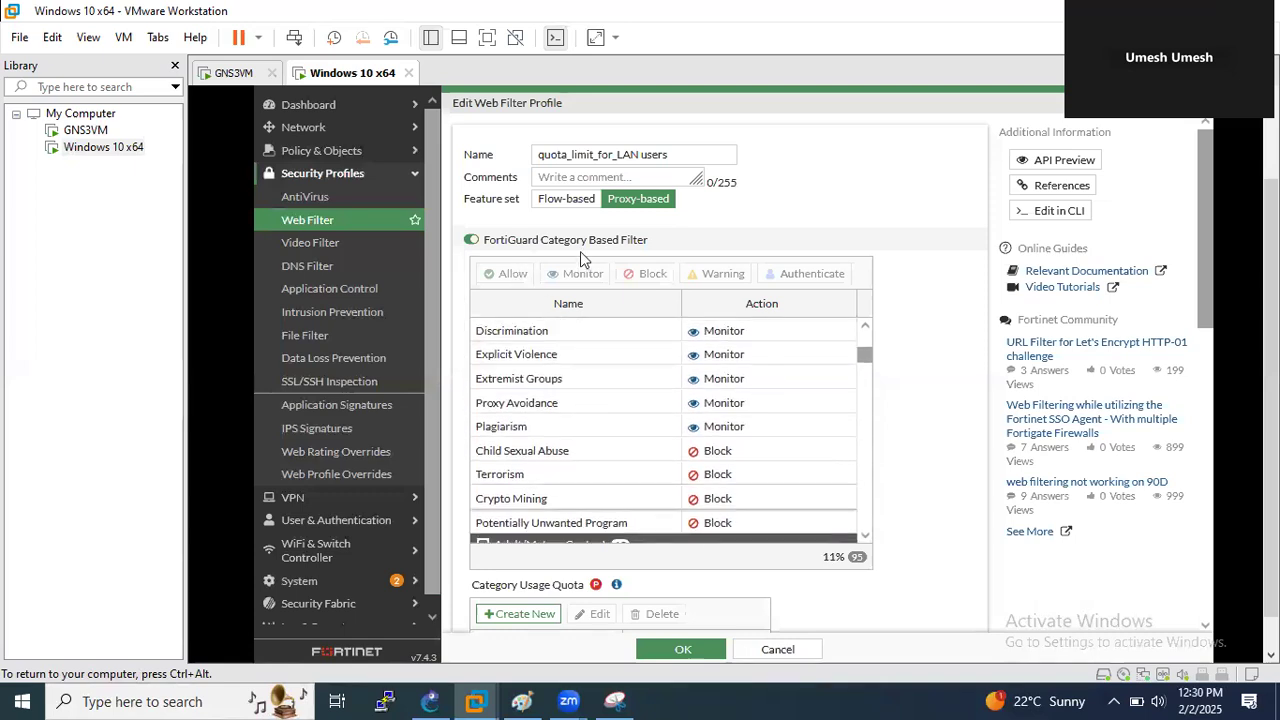
scroll(700, 425, down, 5)
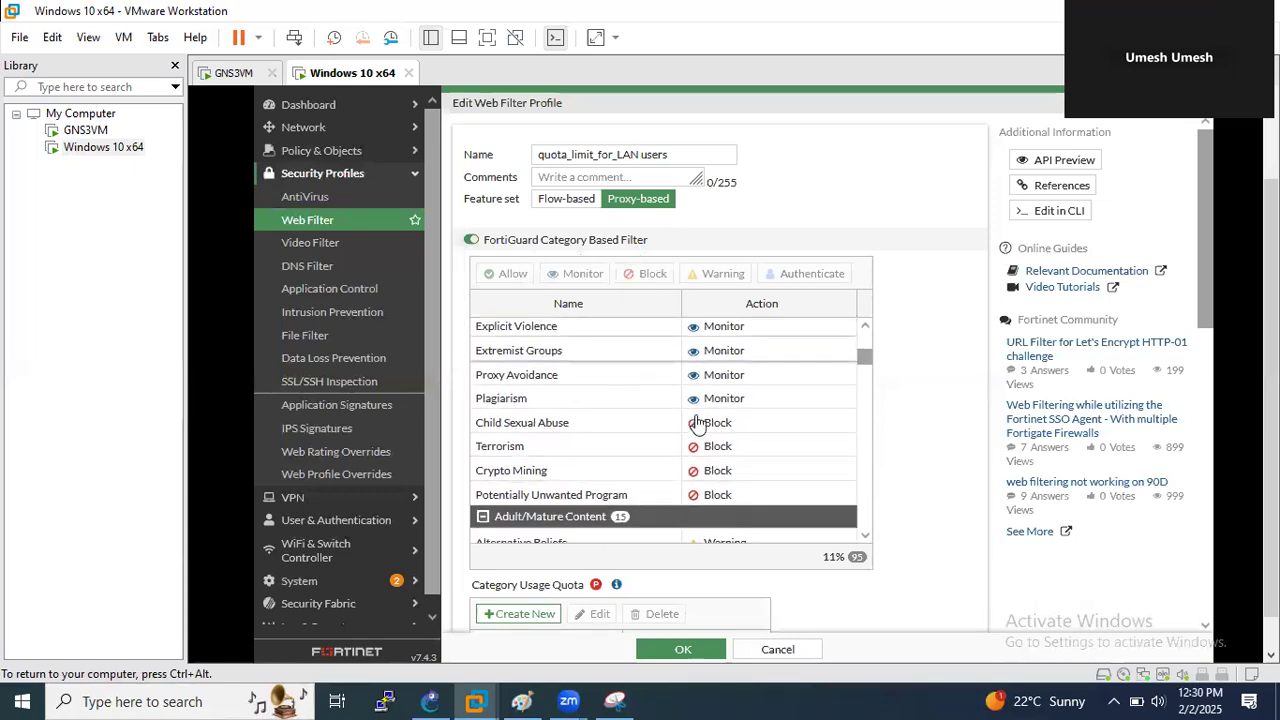
scroll(629, 437, down, 4)
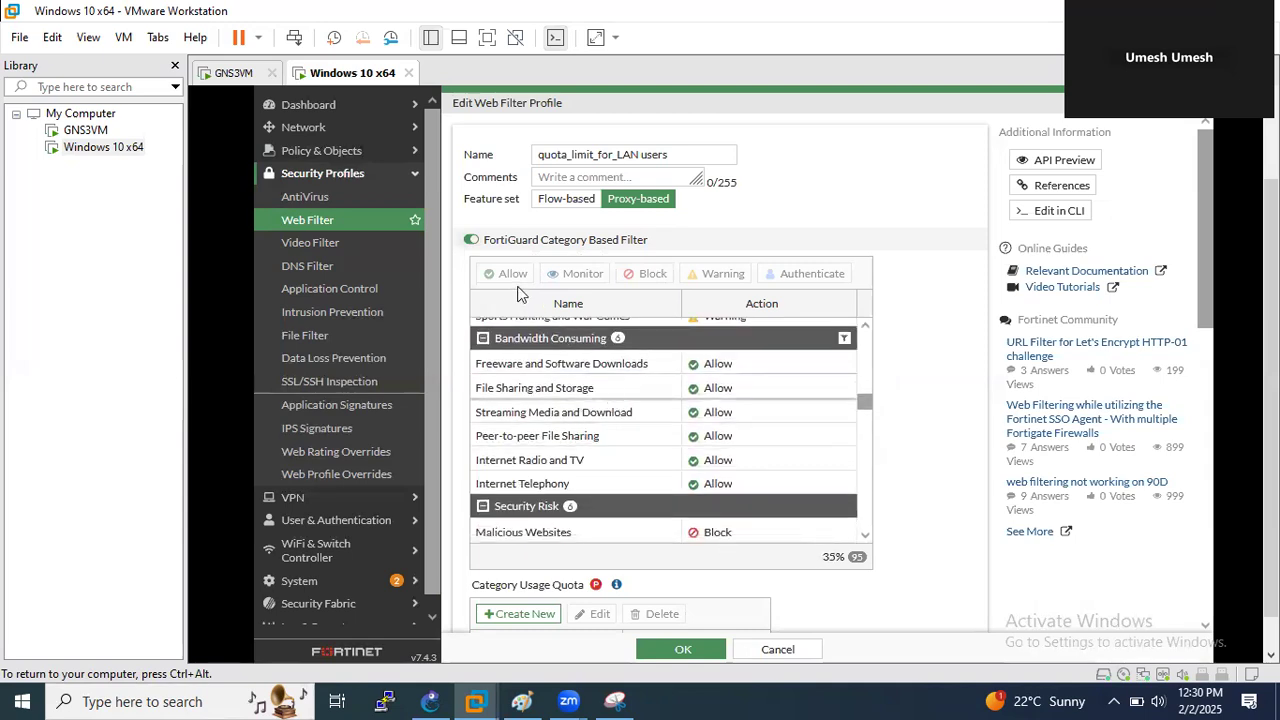
scroll(568, 318, down, 1)
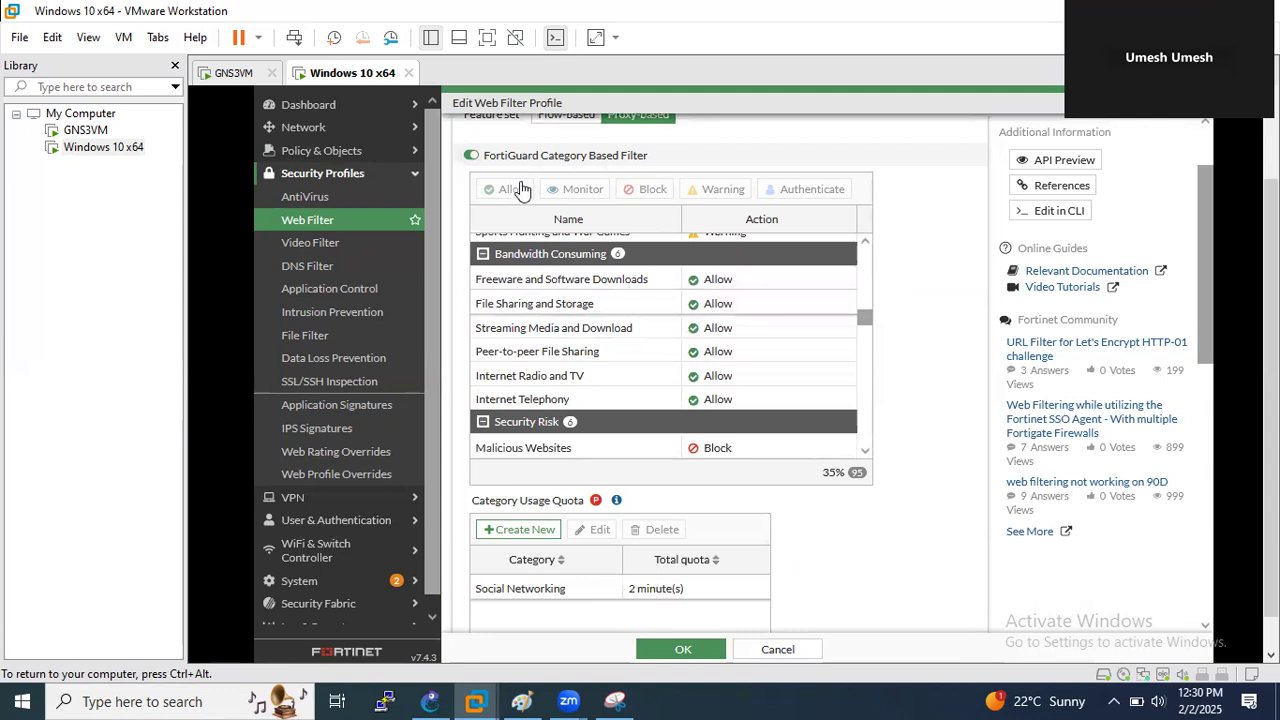
scroll(598, 348, down, 2)
scroll(598, 348, down, 5)
scroll(598, 348, down, 2)
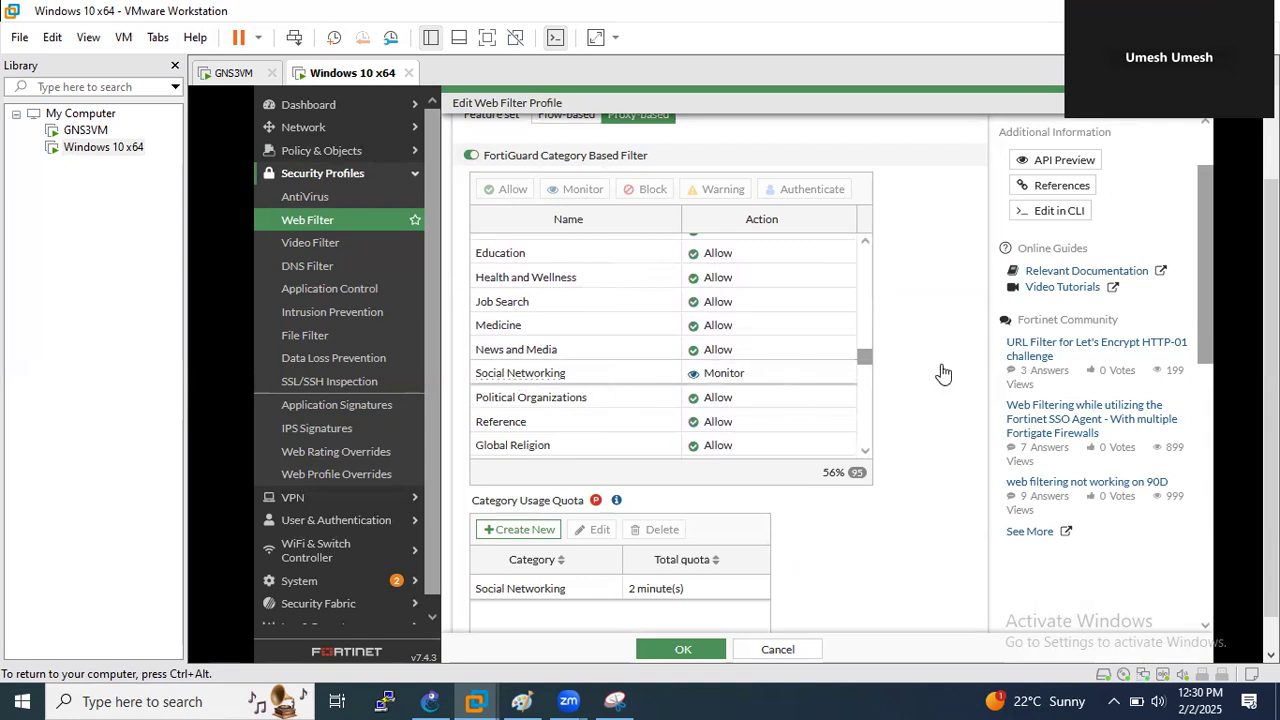
scroll(943, 371, up, 1)
scroll(837, 428, up, 3)
drag(862, 437, 865, 330)
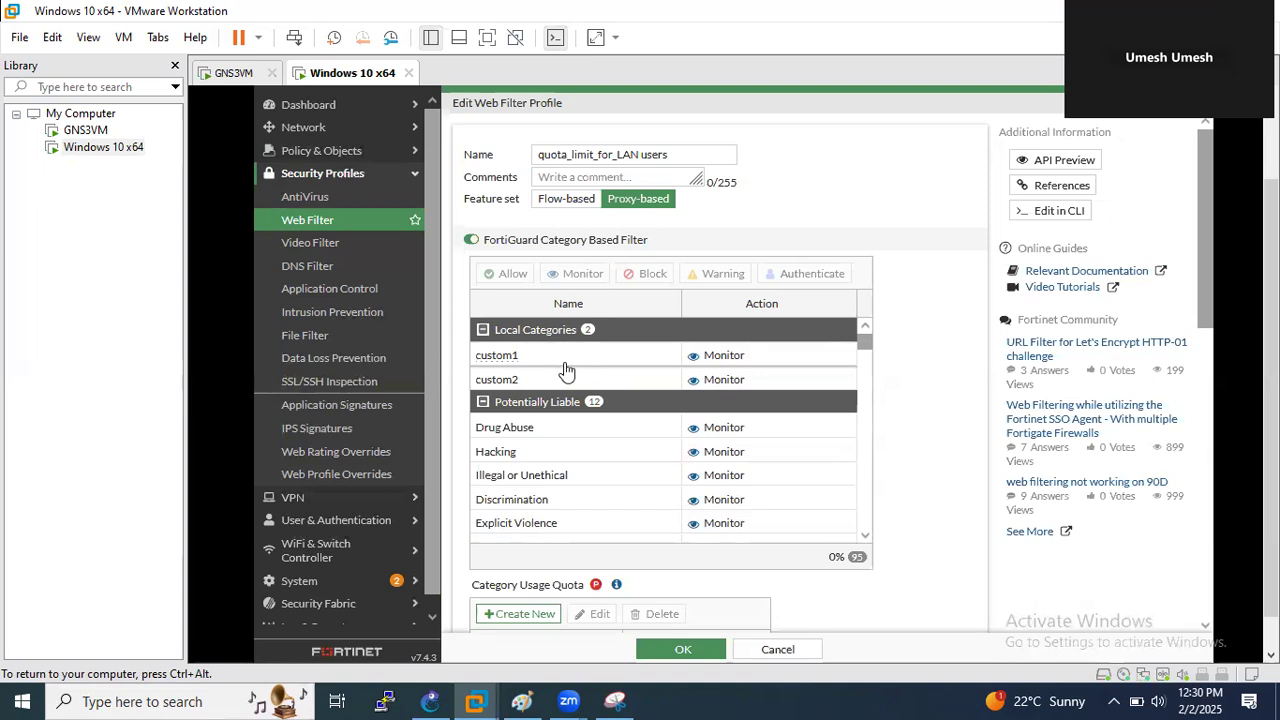
key(ctrl+alt)
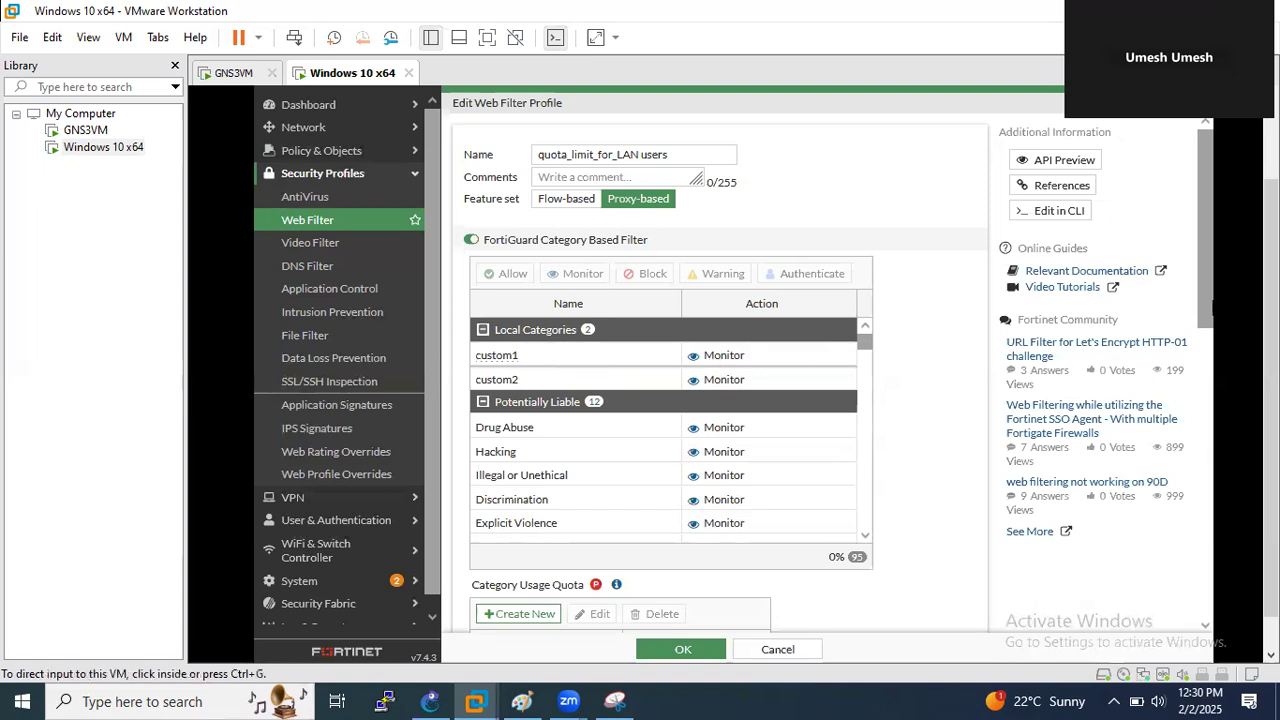
click(729, 337)
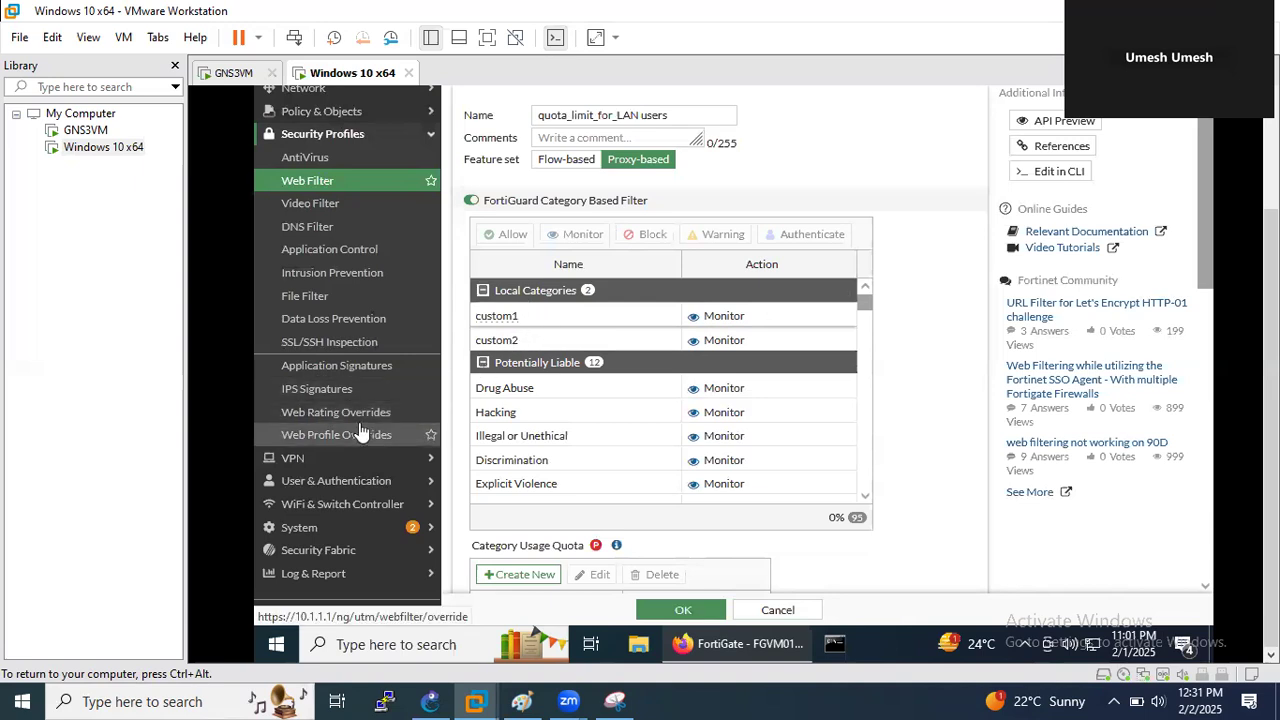
- Create an enabled custom category named Qouta_limit, then go back to the empty Web Rating Overrides list
click(323, 427)
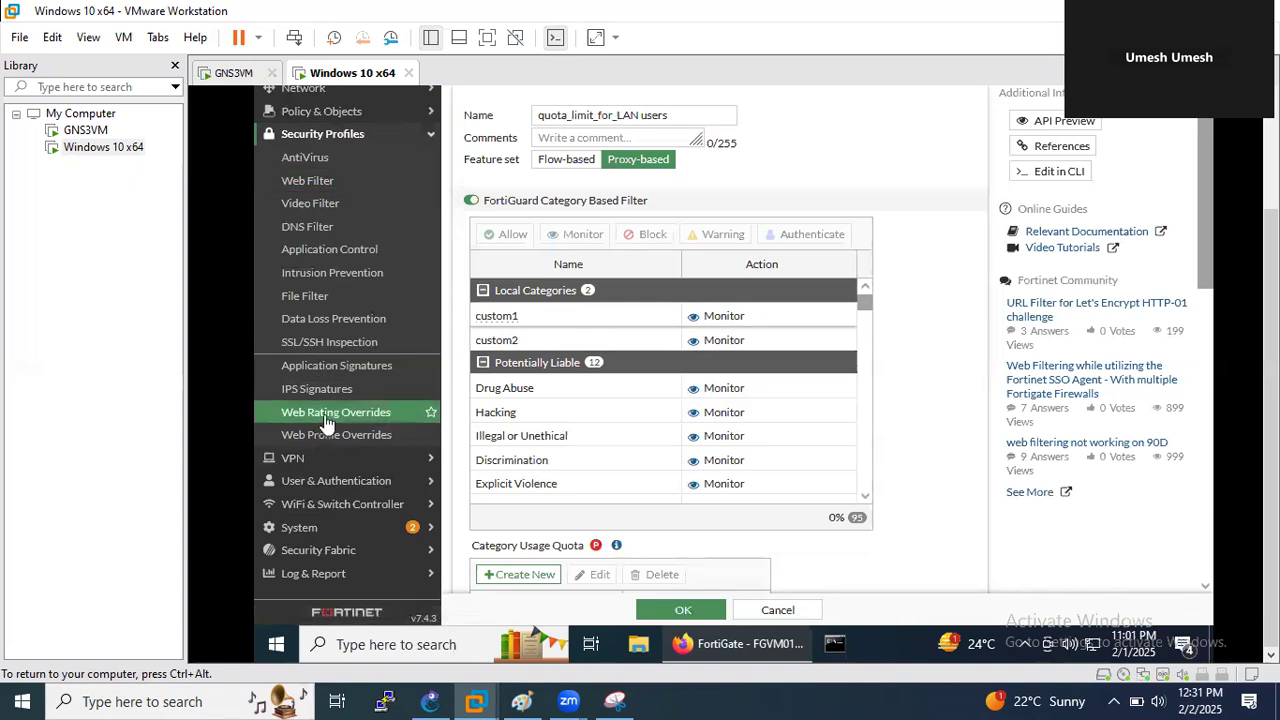
scroll(1243, 337, up, 2)
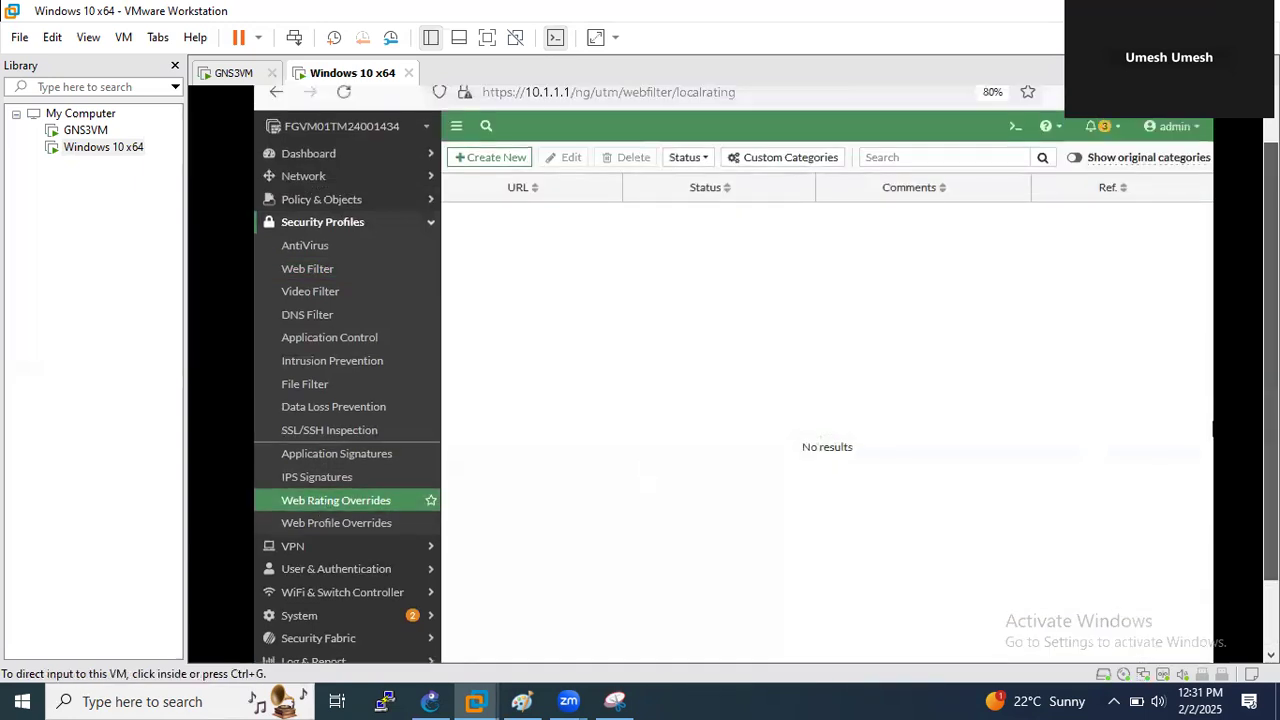
click(766, 160)
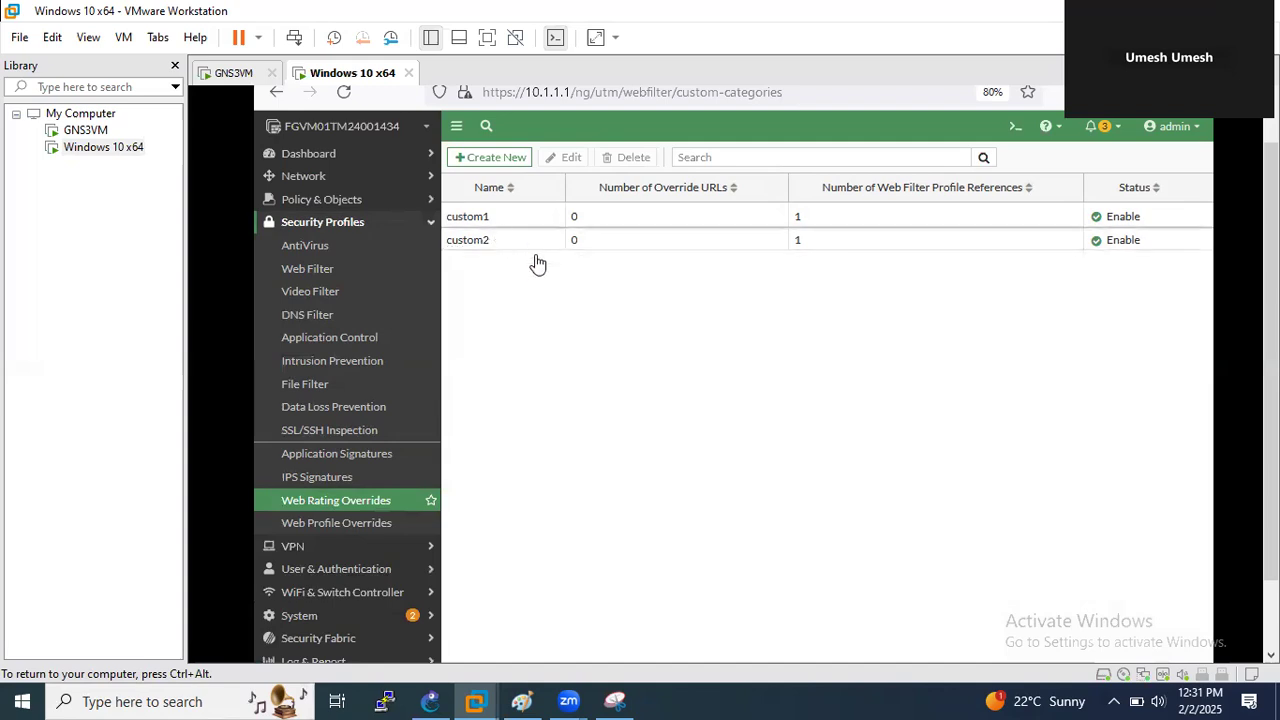
click(507, 162)
click(606, 203)
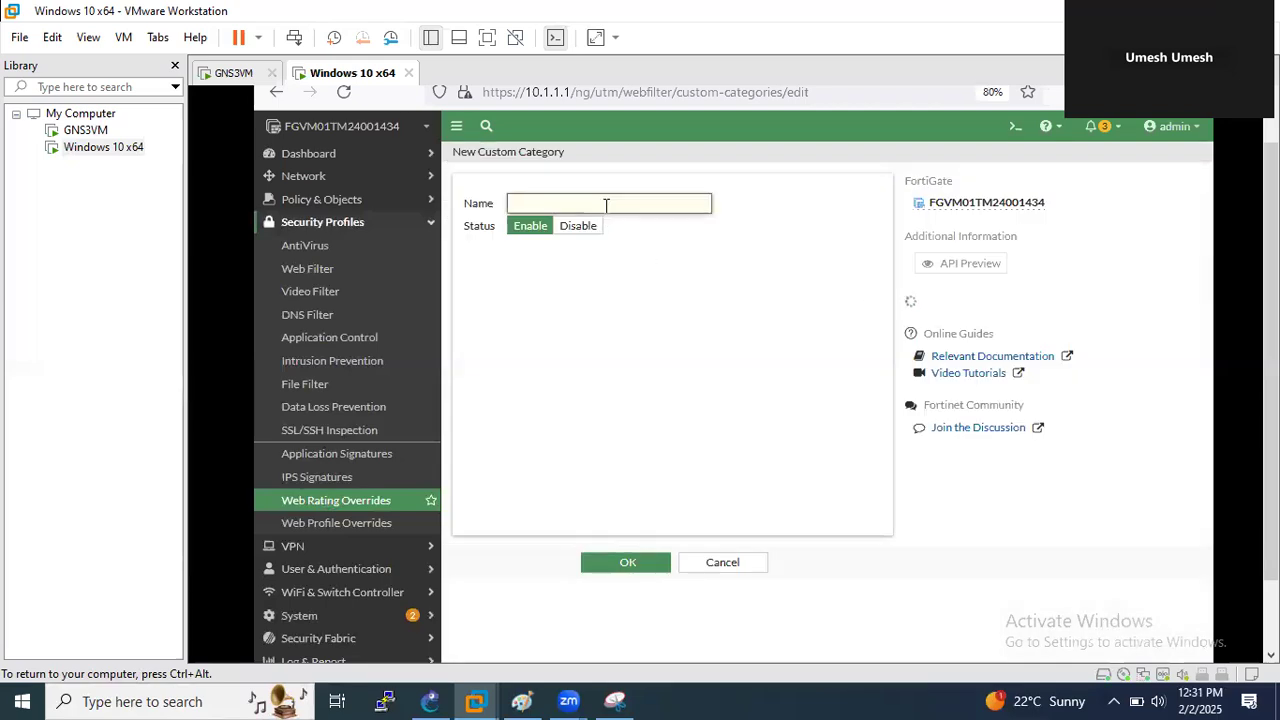
text(Qouta_limit)
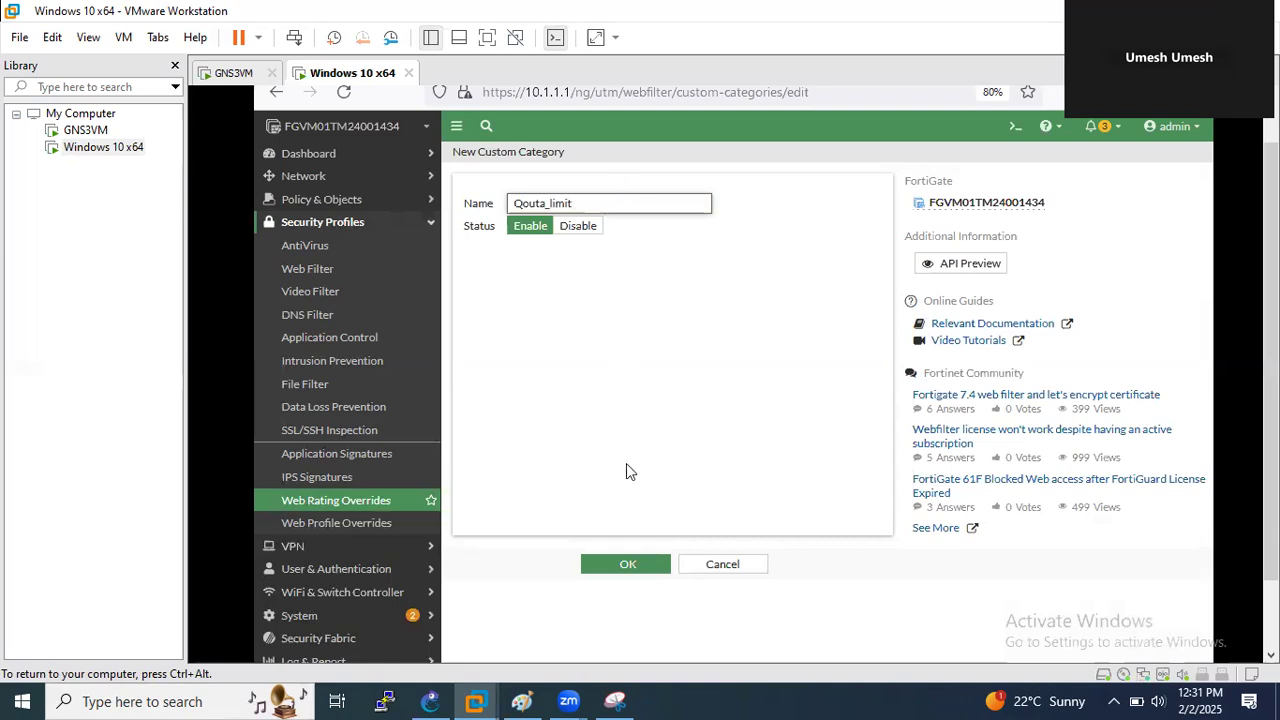
click(627, 563)
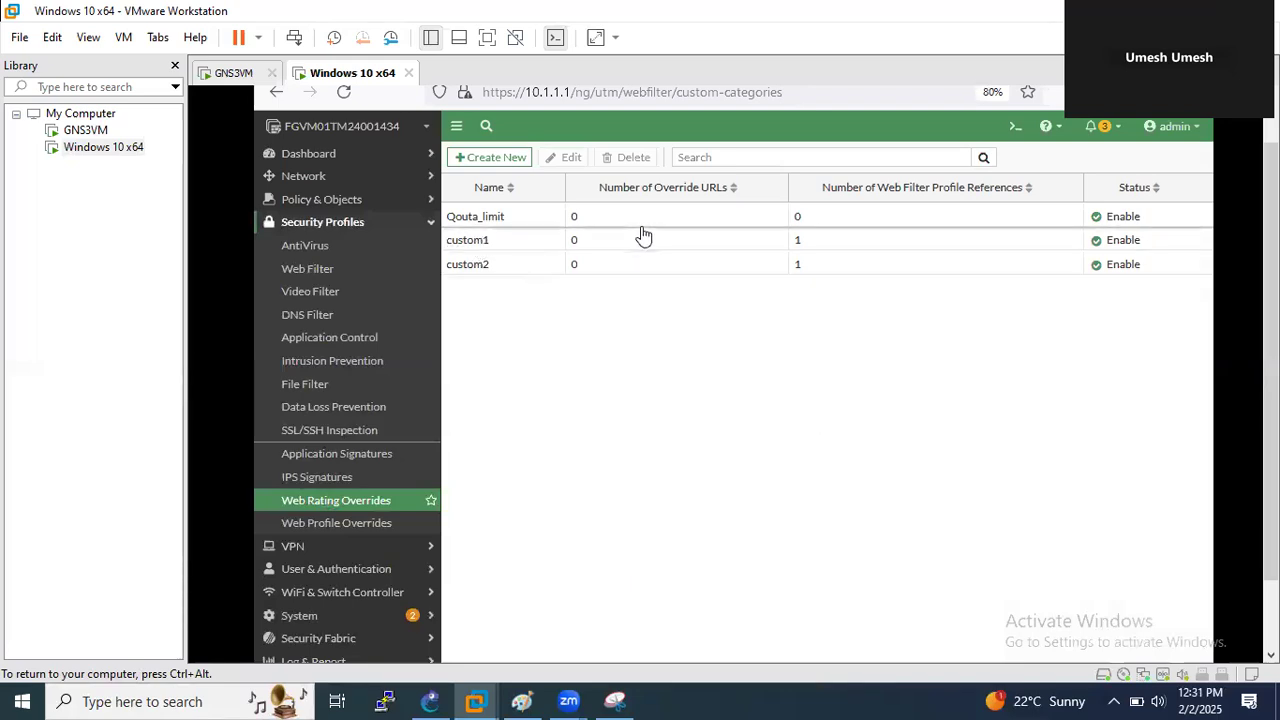
click(334, 505)
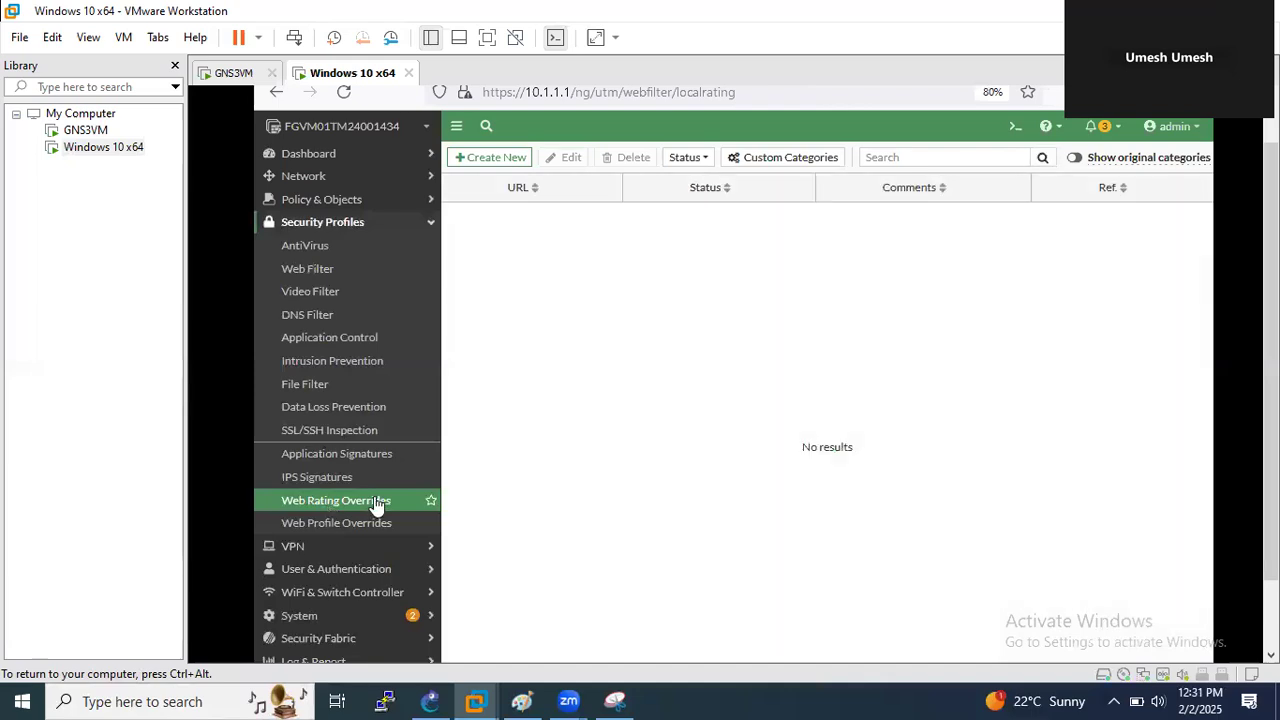
- Start a new web rating override for fortinet.com and look up its current rating
click(478, 170)
click(552, 203)
text(a)
key(BackSpace)
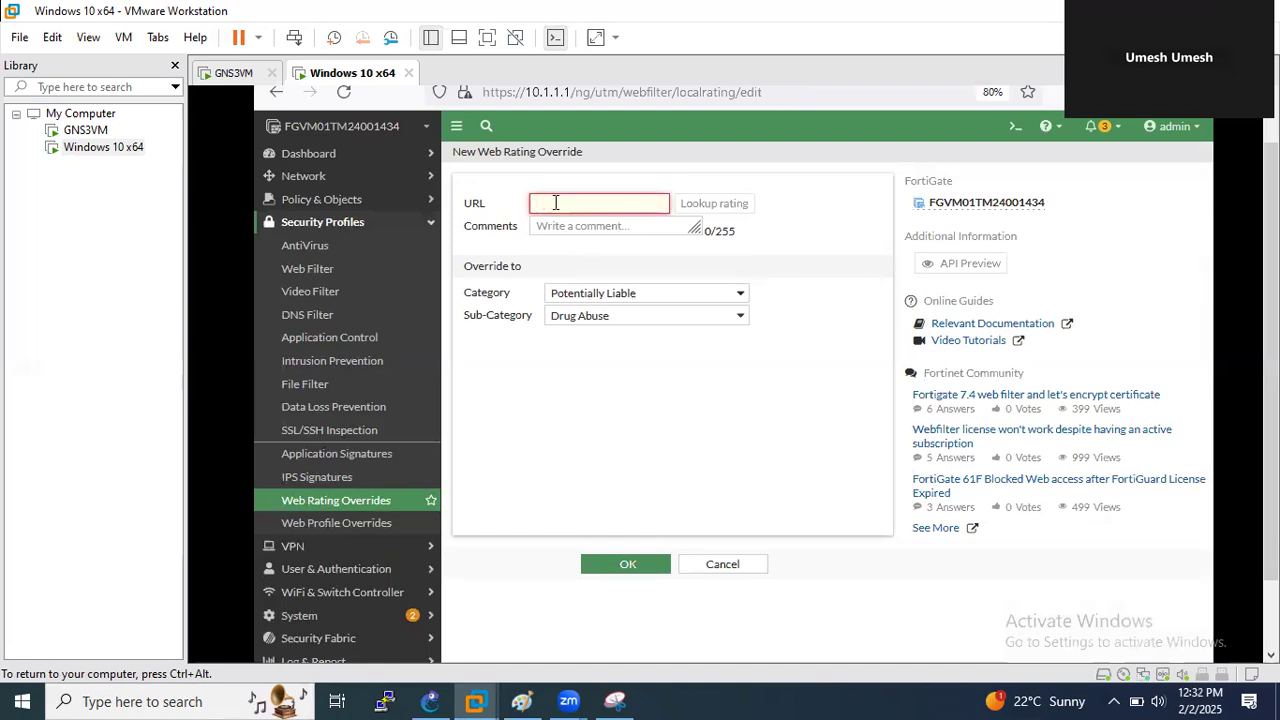
text(fortinet.com)
click(741, 210)
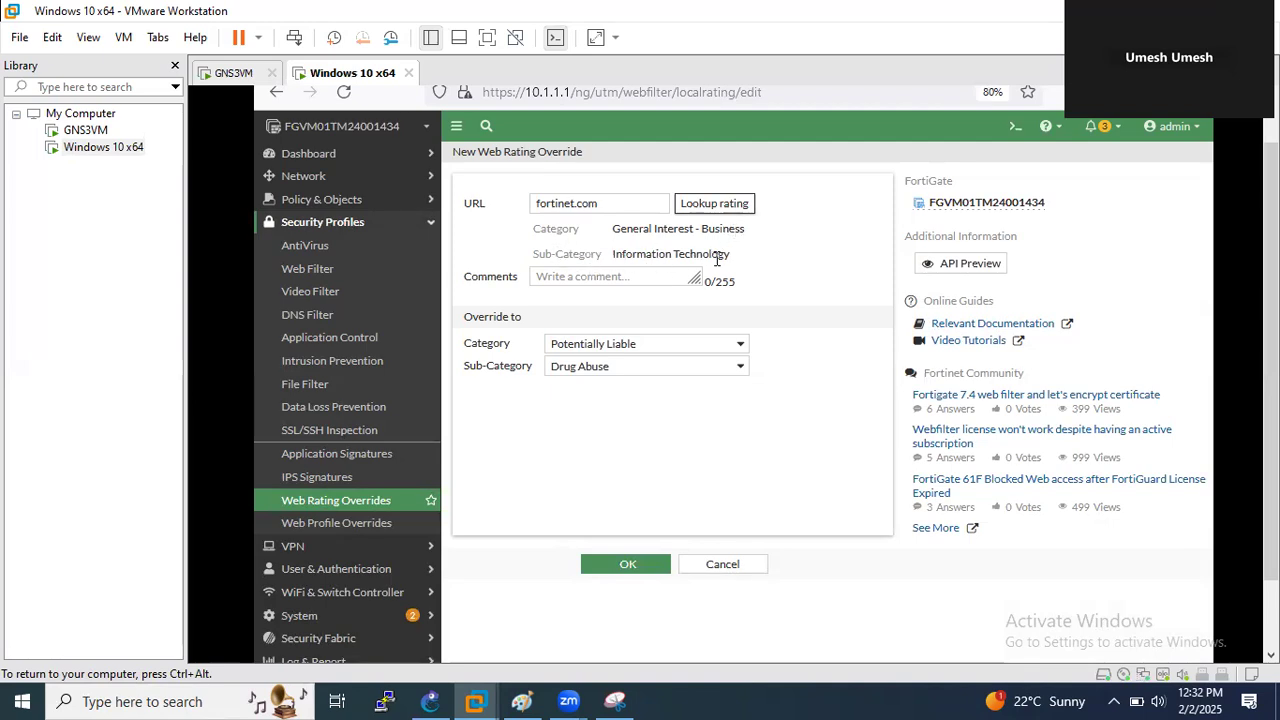
- Reclassify fortinet.com as Custom Categories > Qouta_limit and save the override
drag(738, 265, 552, 228)
click(602, 254)
click(593, 345)
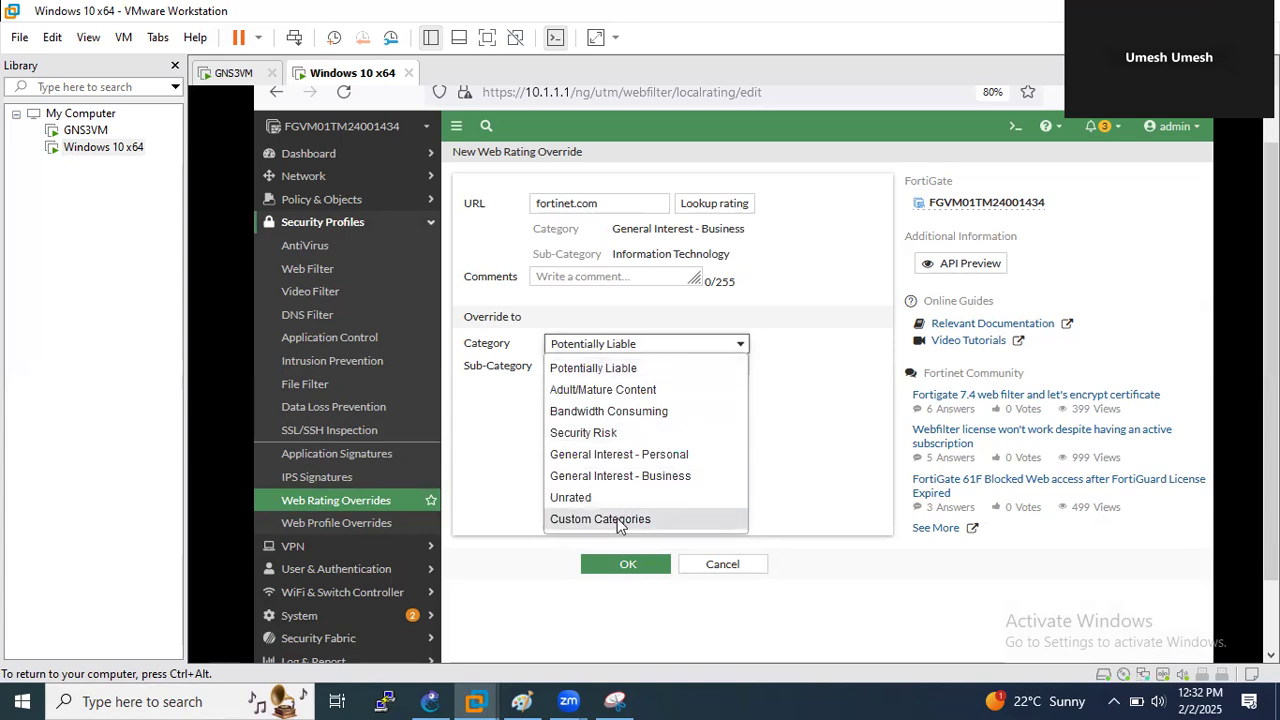
click(513, 398)
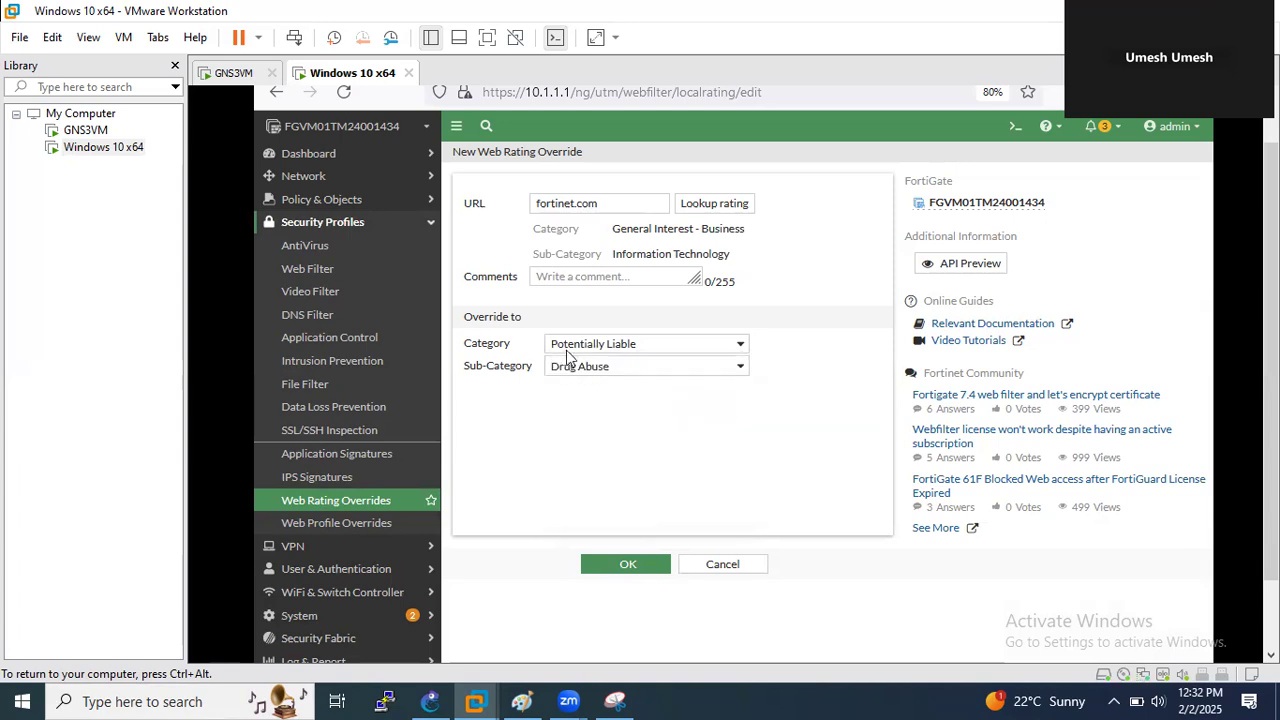
click(568, 350)
click(600, 519)
click(569, 366)
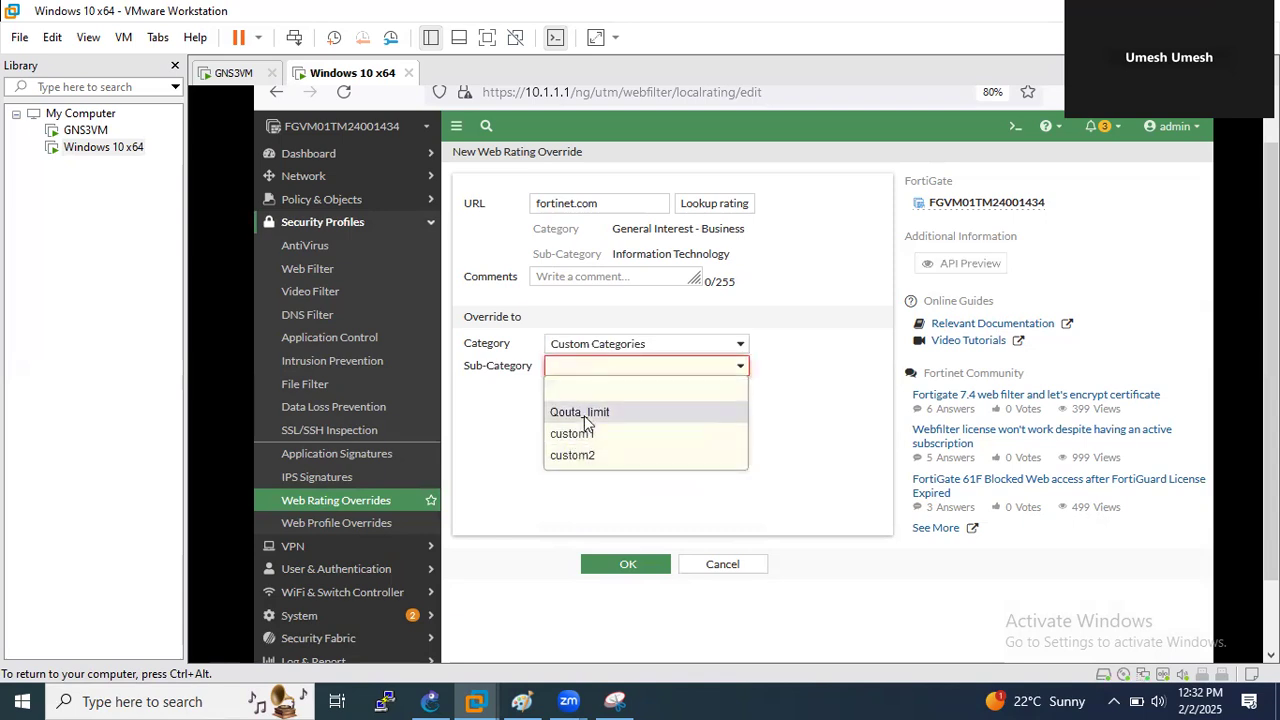
click(583, 416)
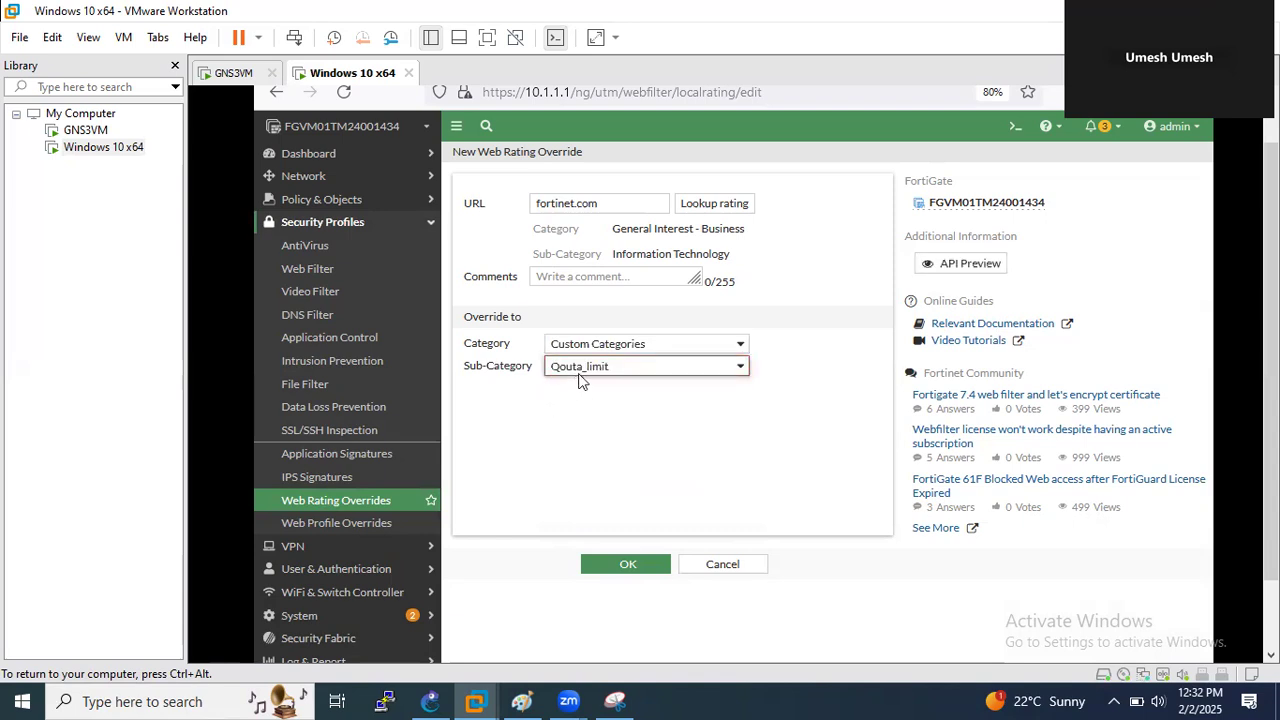
click(619, 566)
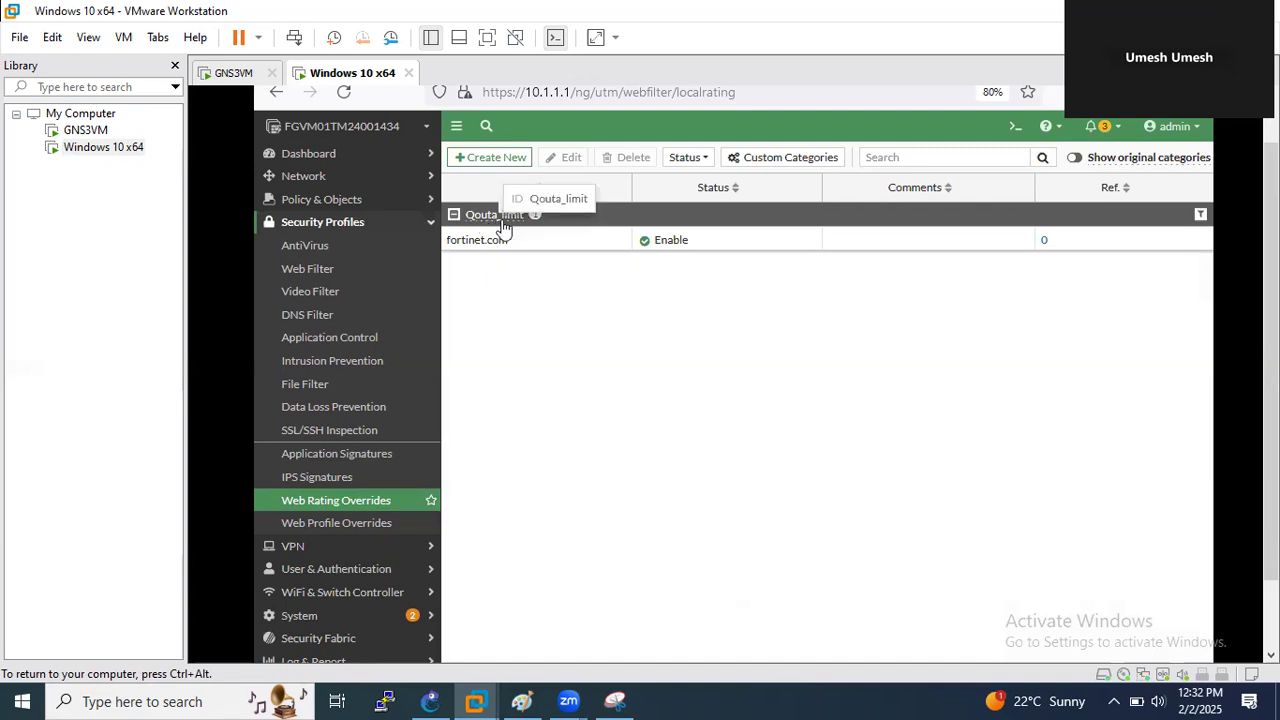
click(325, 272)
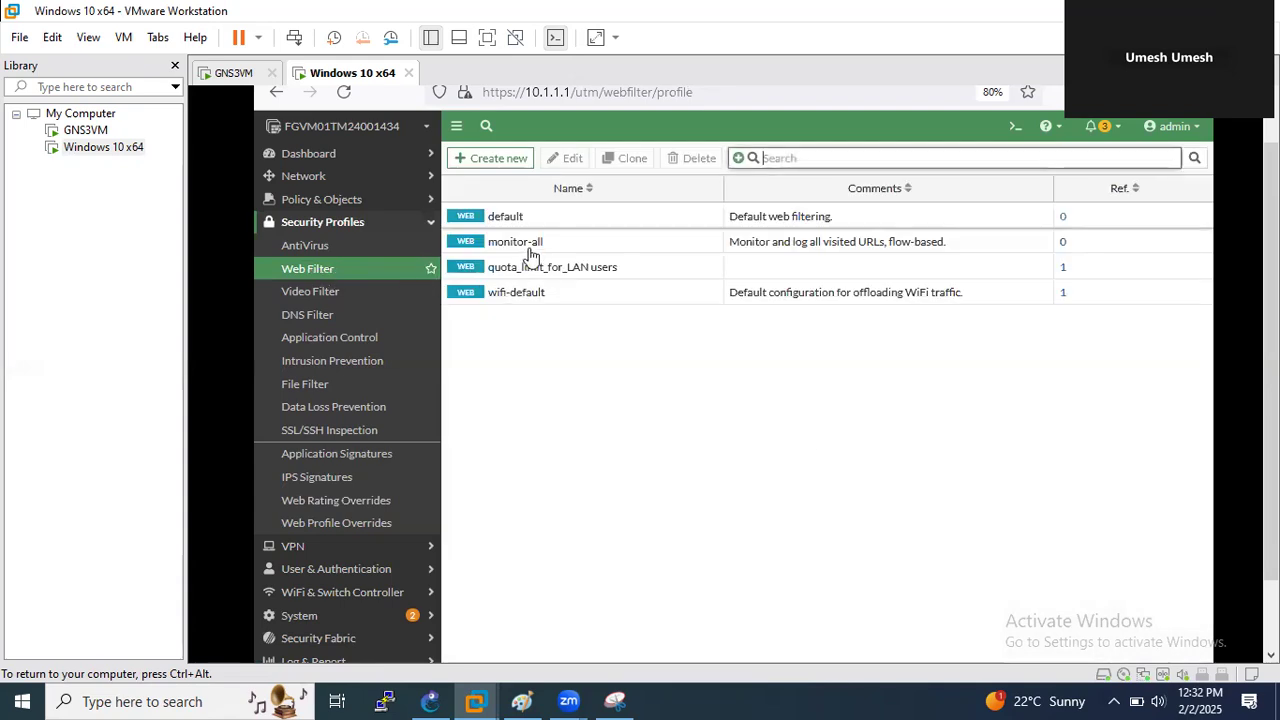
- Edit the quota_limit_for_LAN users web filter profile and scroll to Category Usage Quota
double_click(581, 271)
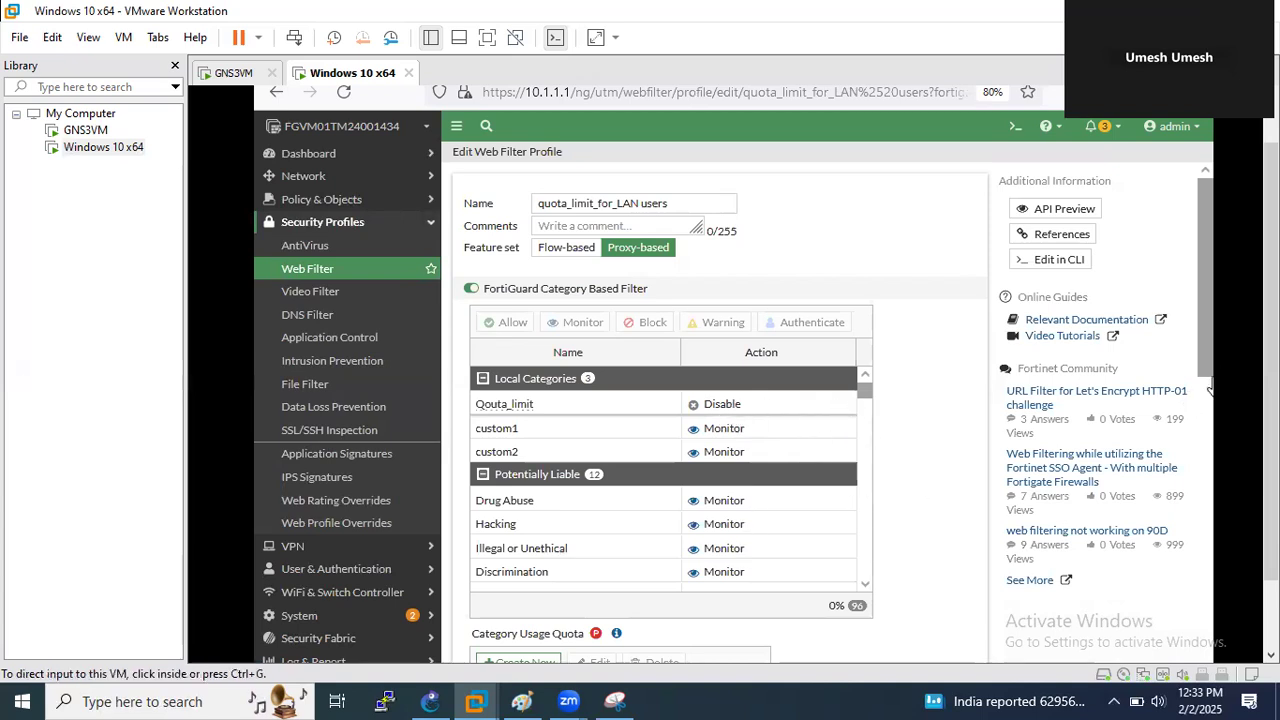
scroll(850, 500, down, 5)
scroll(990, 433, down, 2)
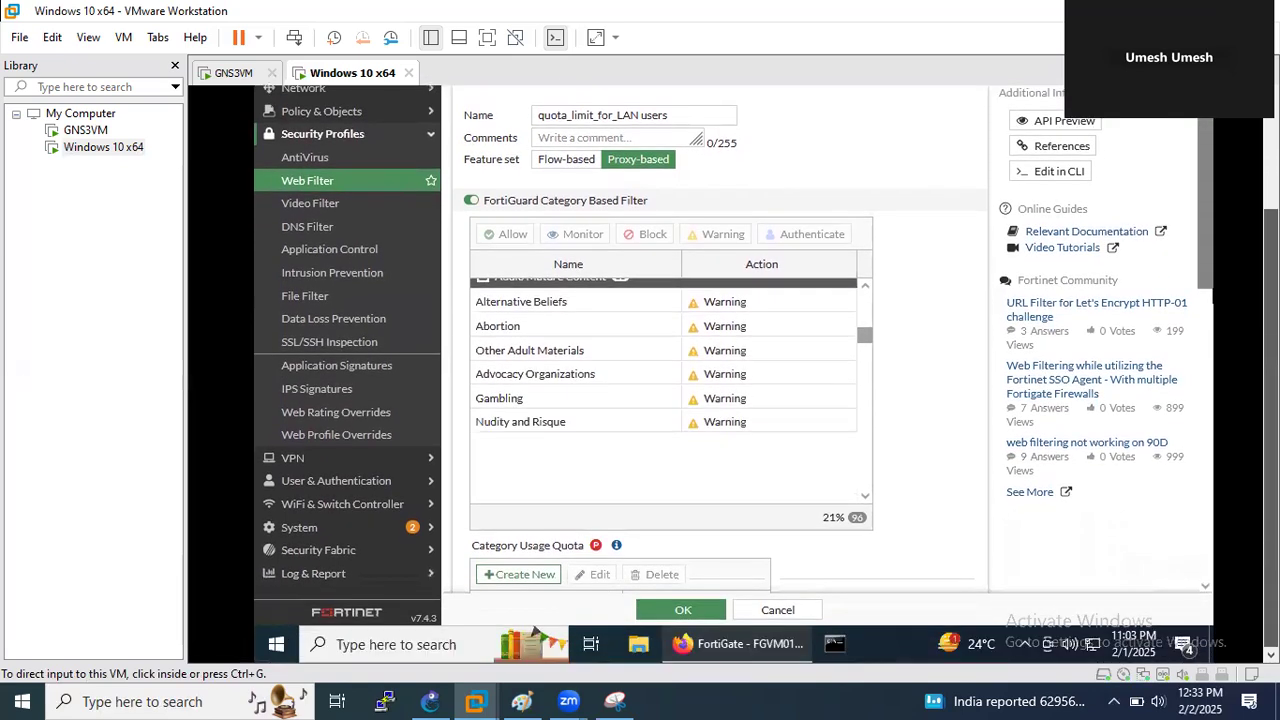
click(990, 433)
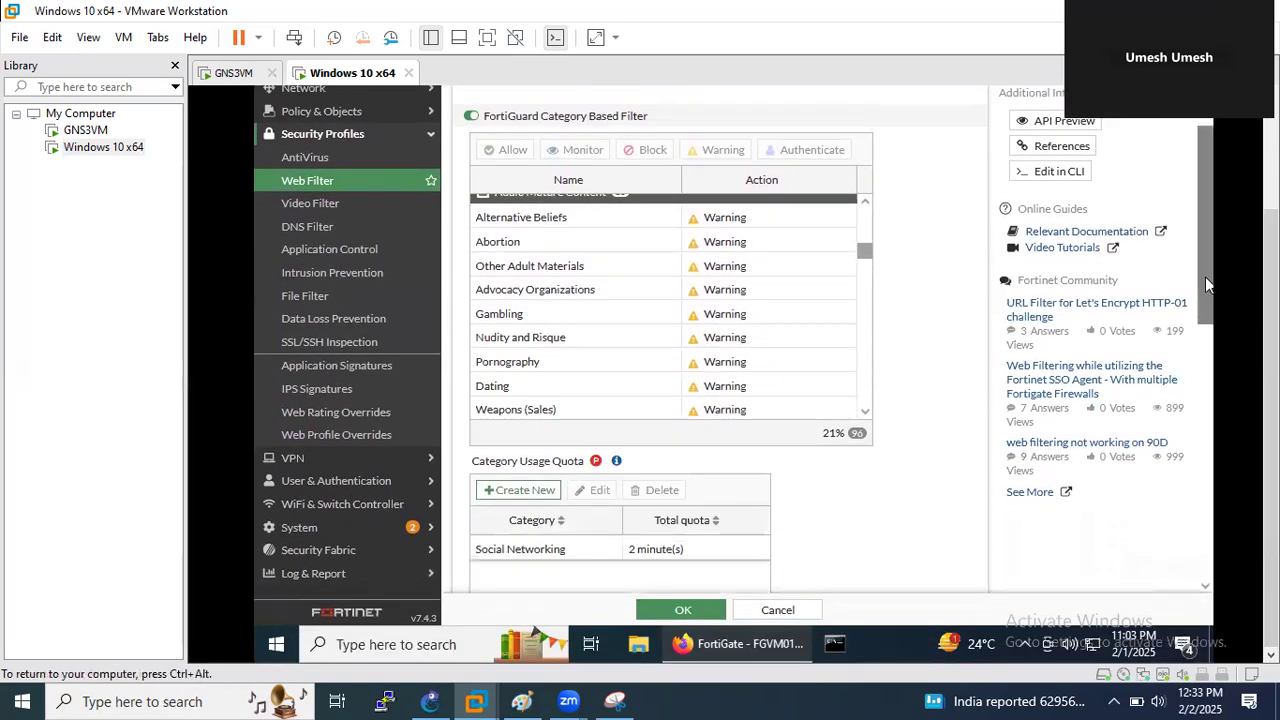
scroll(1206, 265, down, 3)
scroll(1200, 234, up, 3)
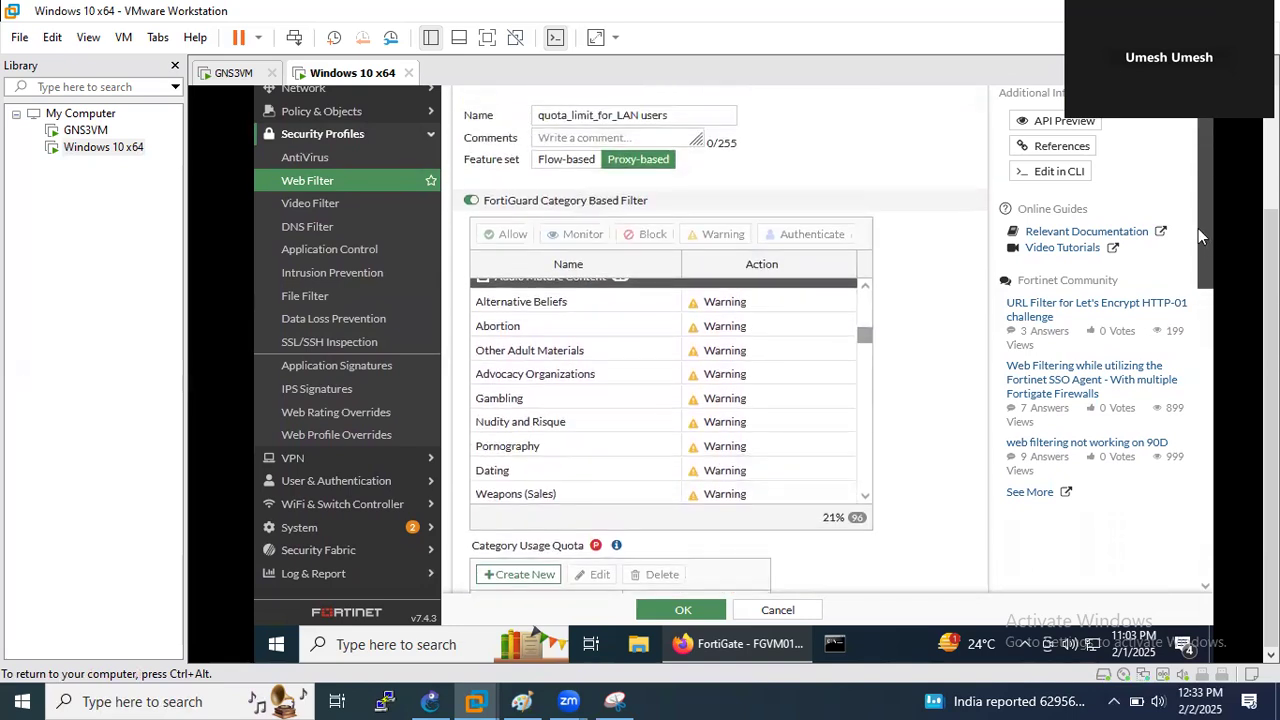
scroll(1178, 393, down, 1)
scroll(1178, 393, down, 3)
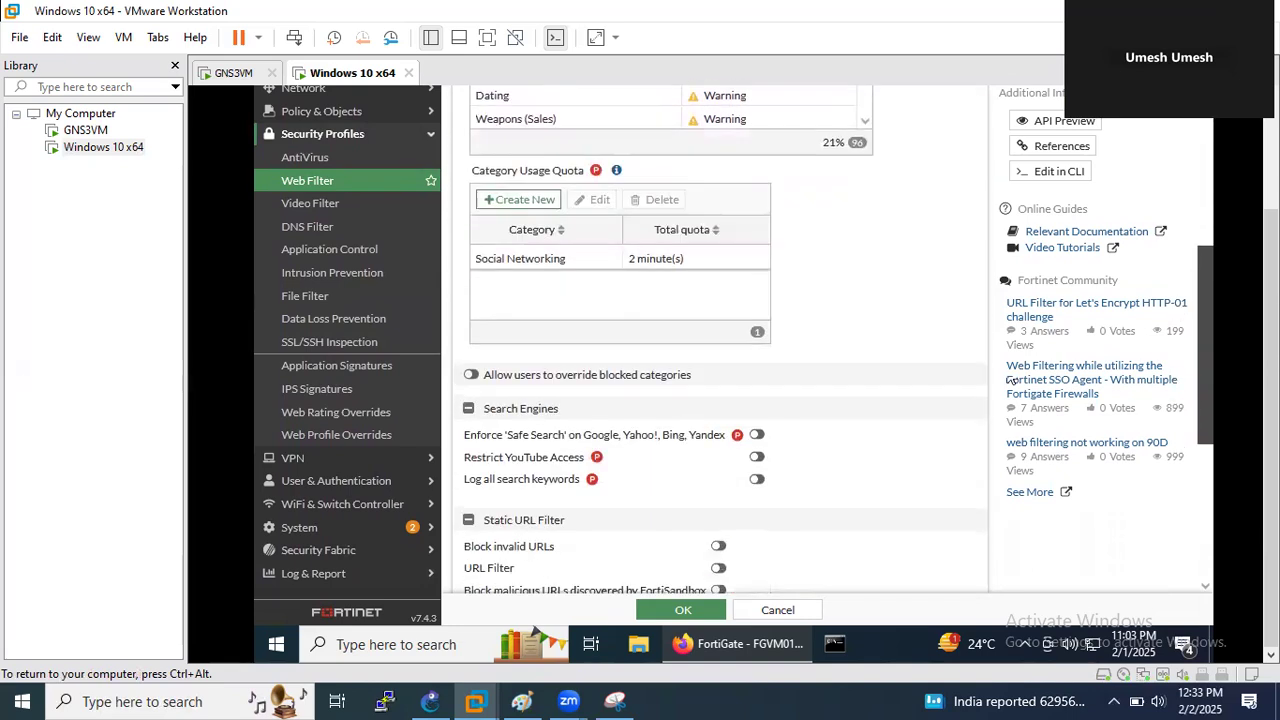
- Start a new category quota, search its category list for Qouta_, then cancel the quota dialog
click(512, 201)
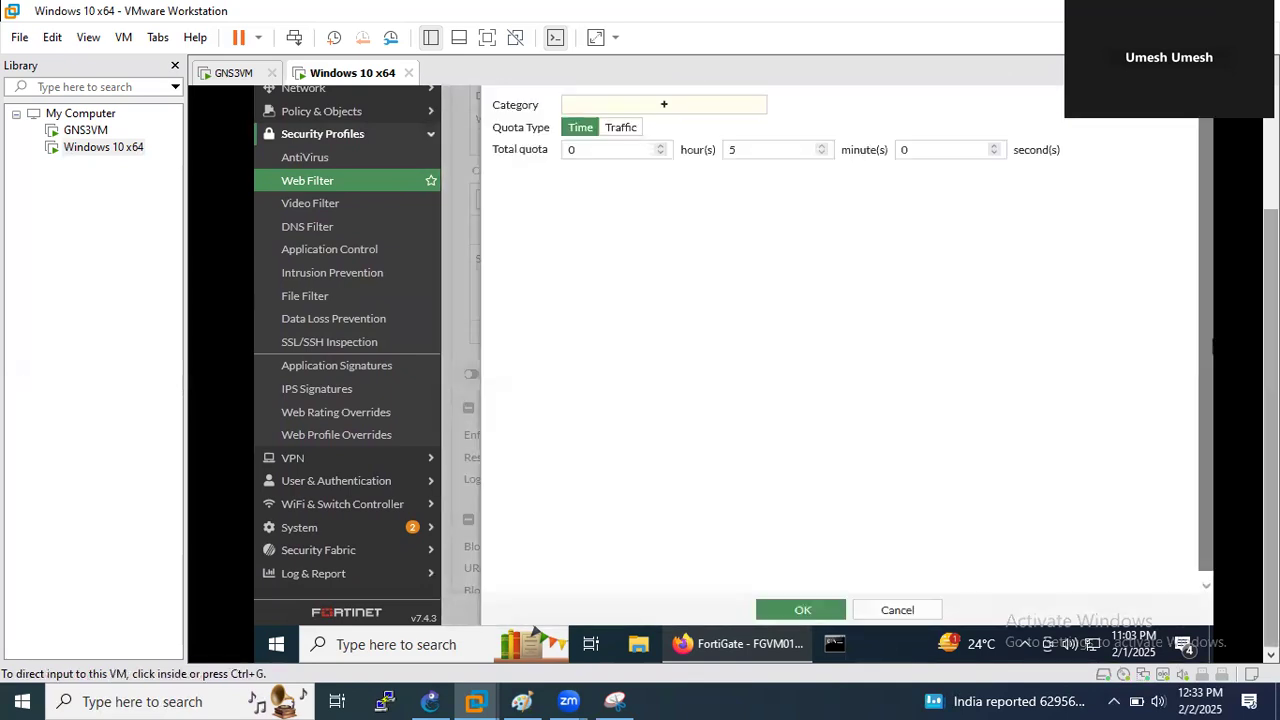
click(670, 162)
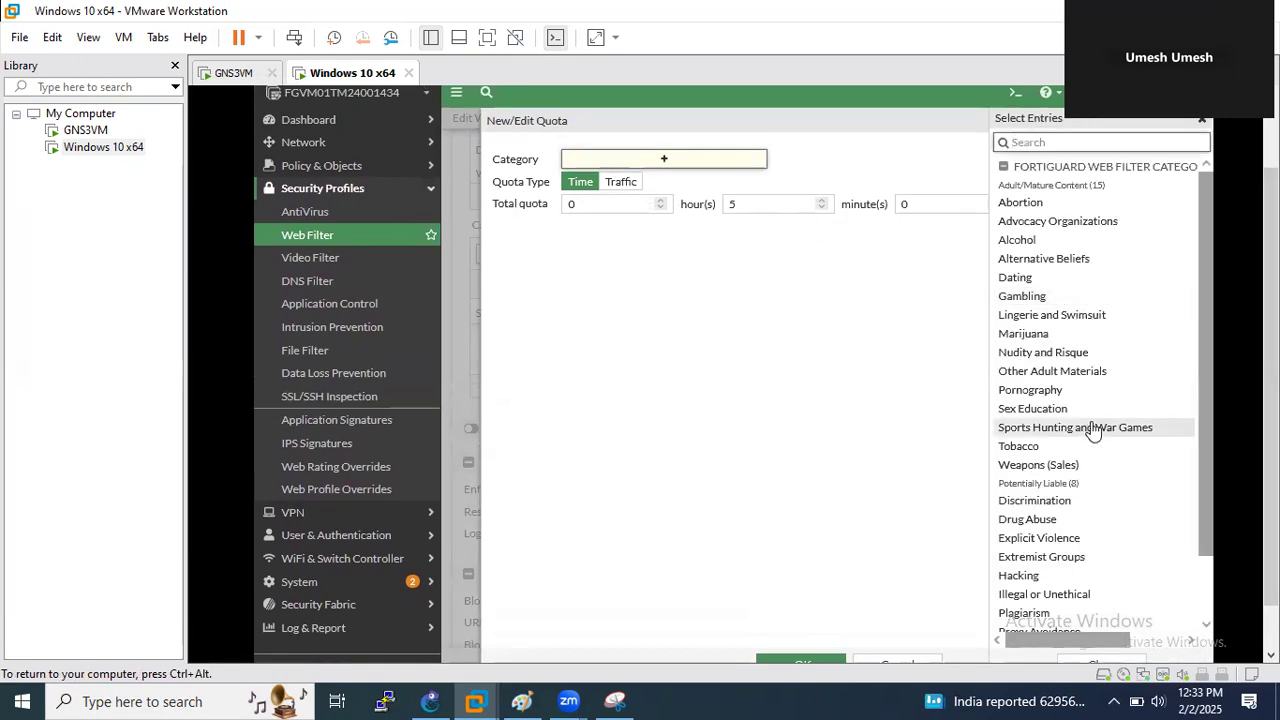
scroll(1113, 370, down, 2)
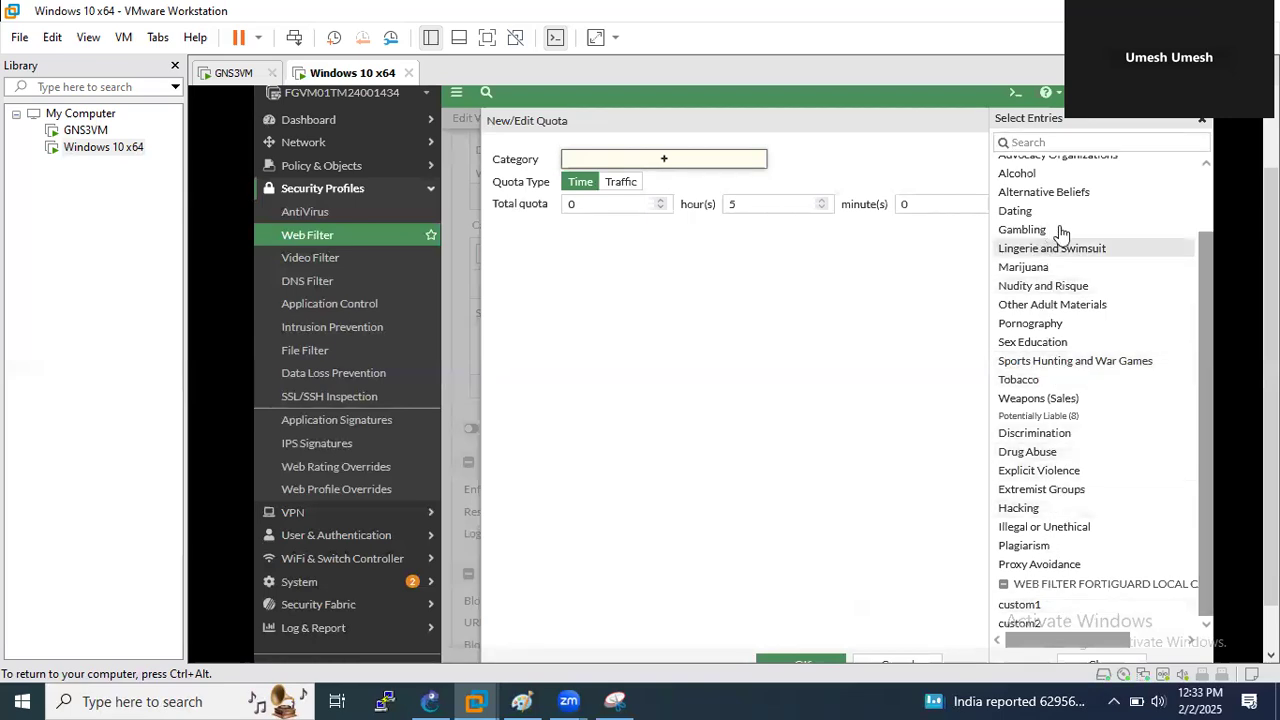
drag(1209, 355, 1211, 286)
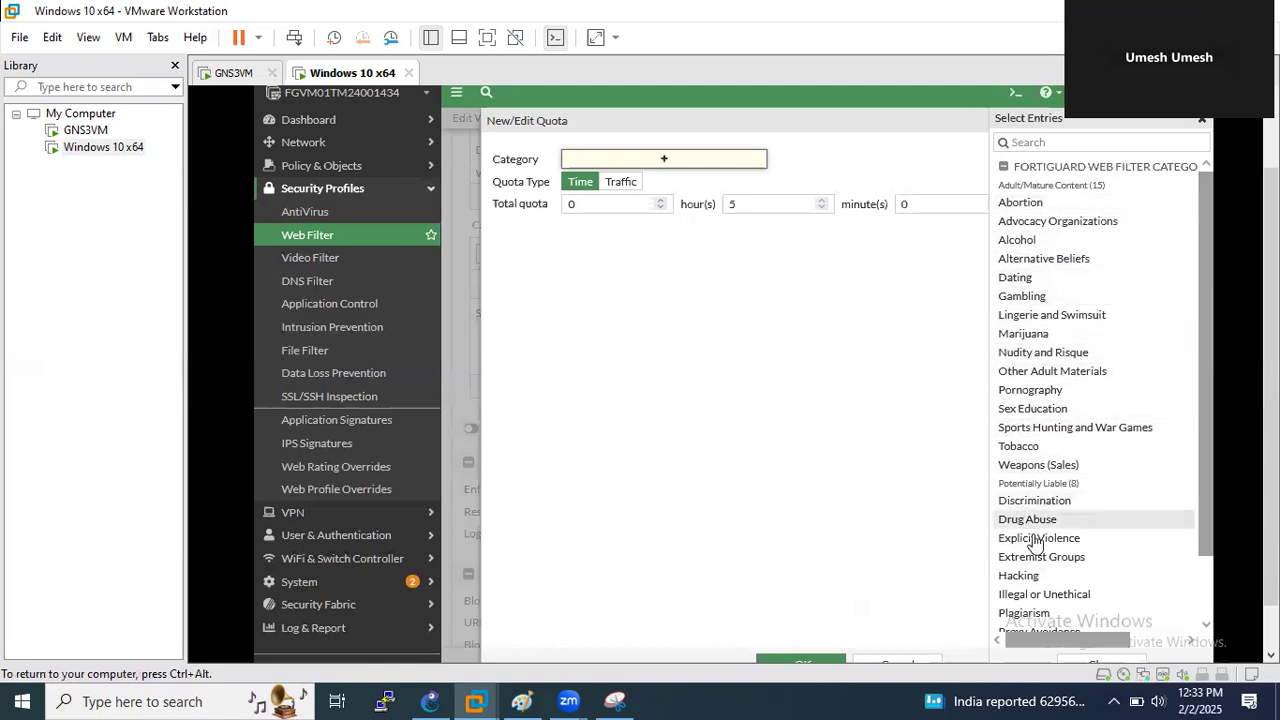
scroll(1035, 543, down, 2)
click(1059, 142)
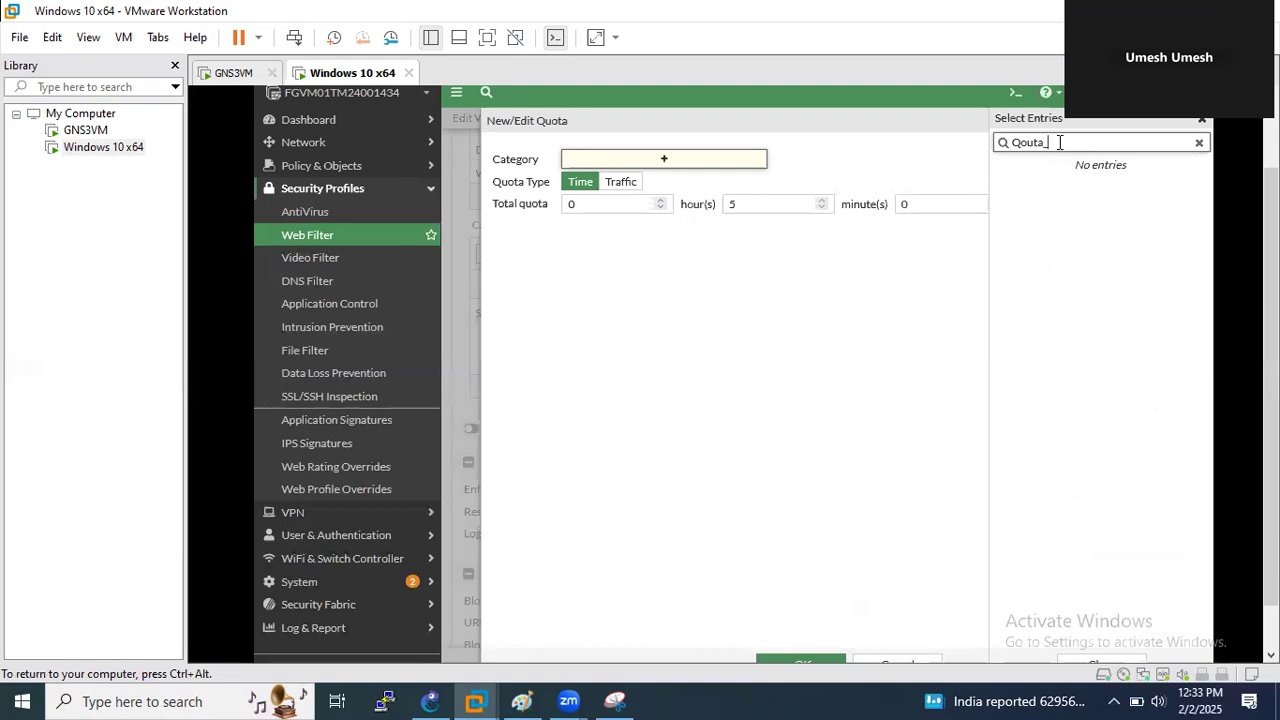
click(1199, 142)
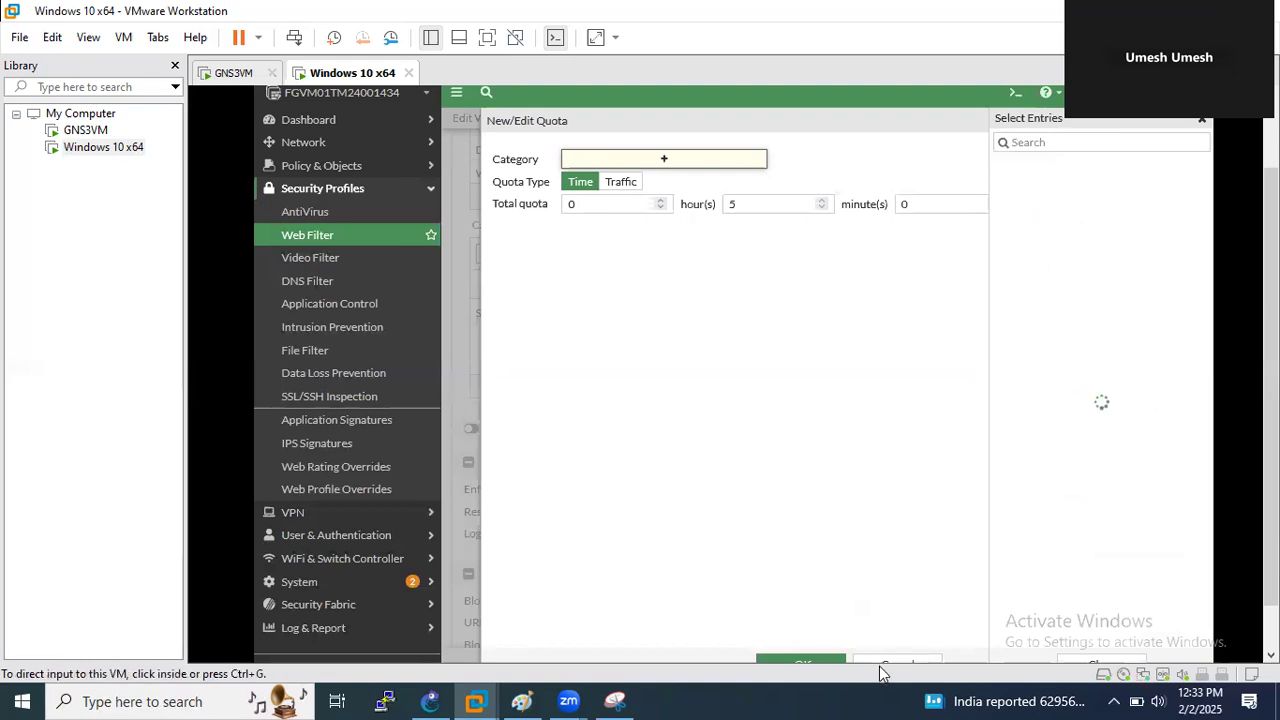
key(Escape)
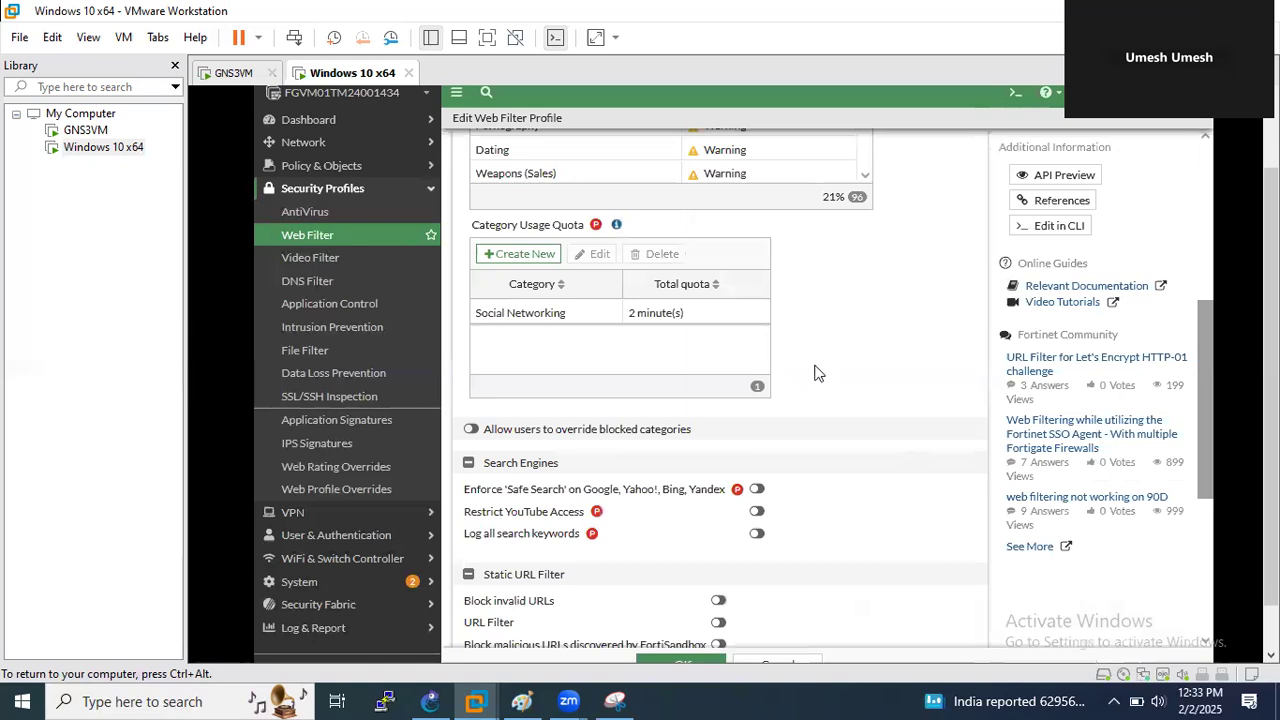
- Set the Qouta_limit category's action to Monitor in the profile's category table
scroll(930, 360, up, 3)
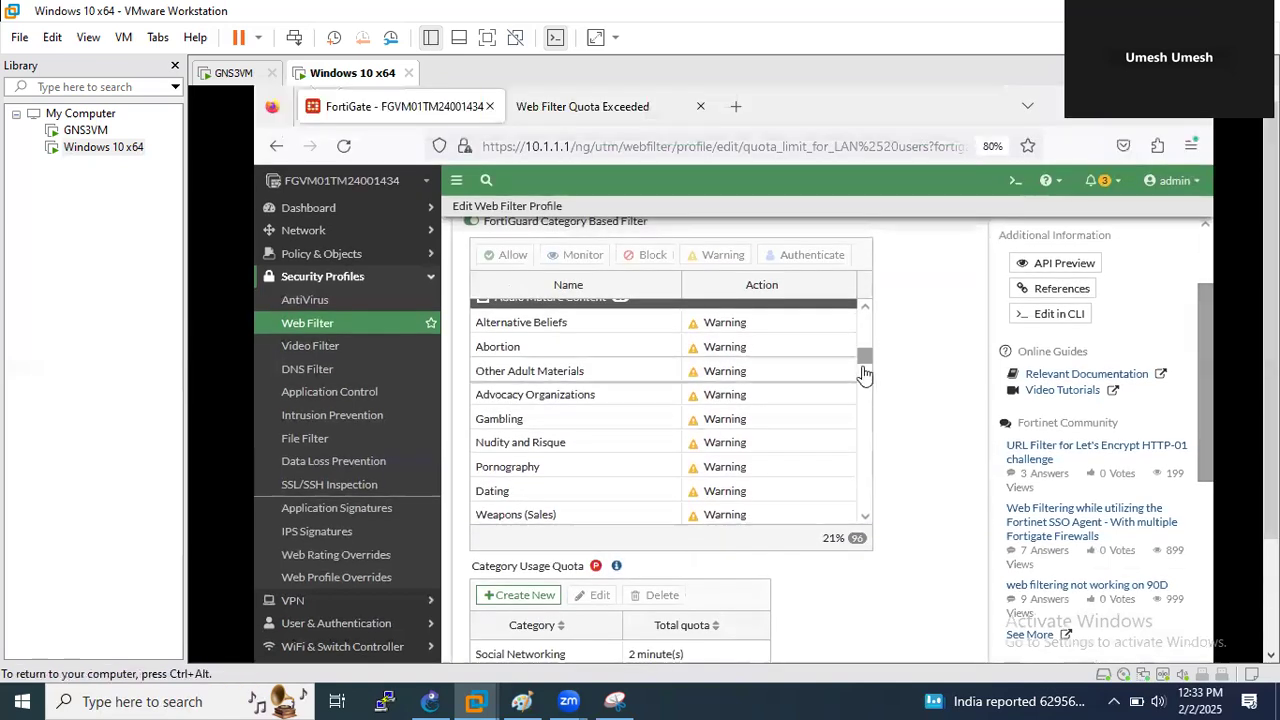
drag(863, 352, 863, 323)
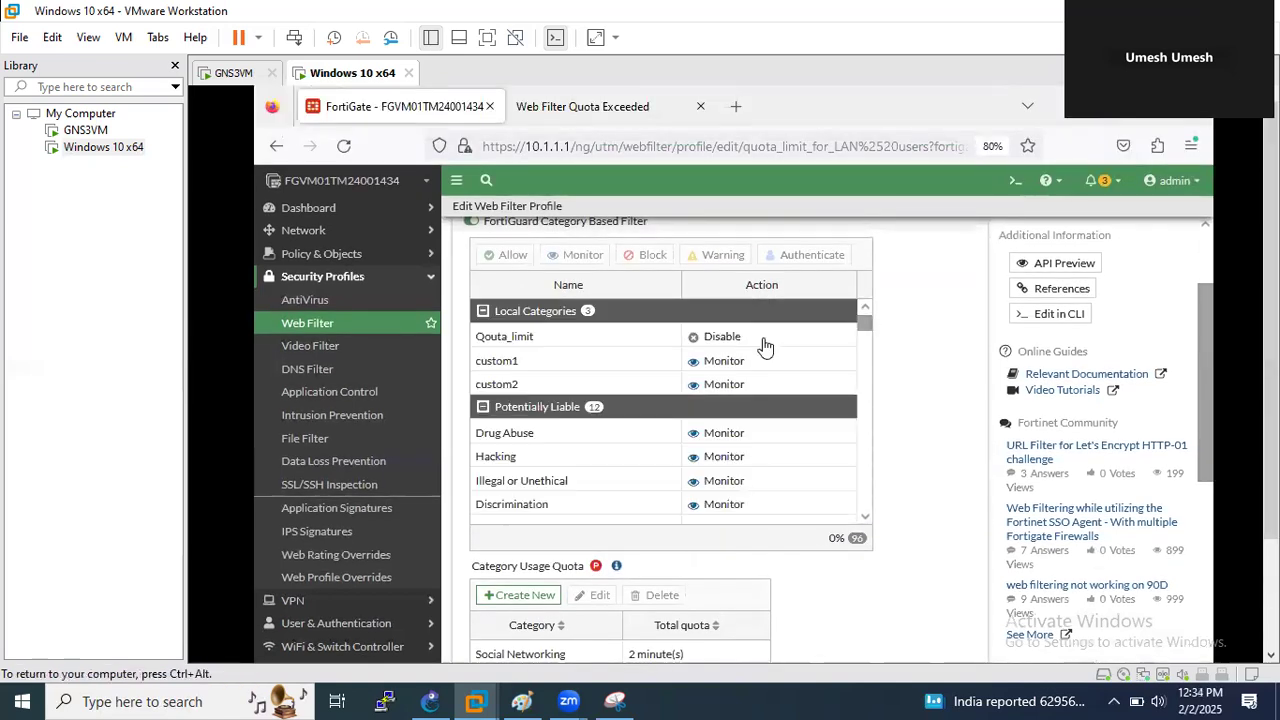
right_click(763, 347)
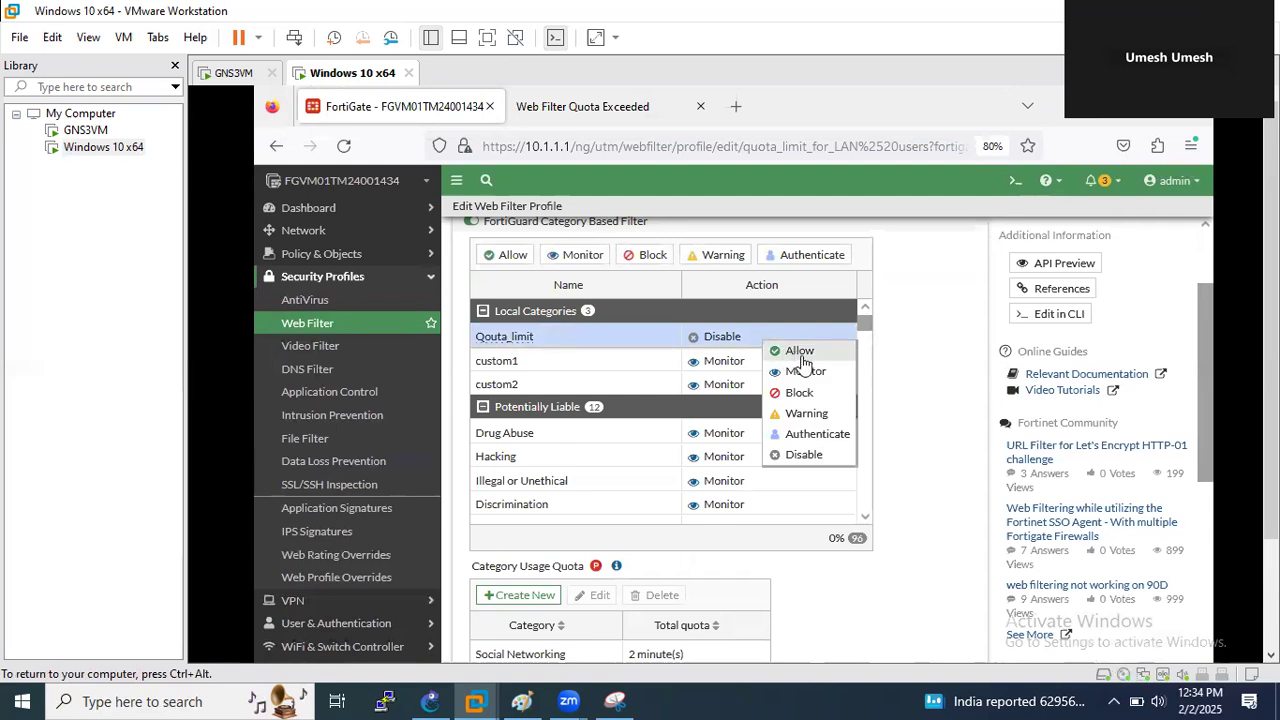
click(810, 373)
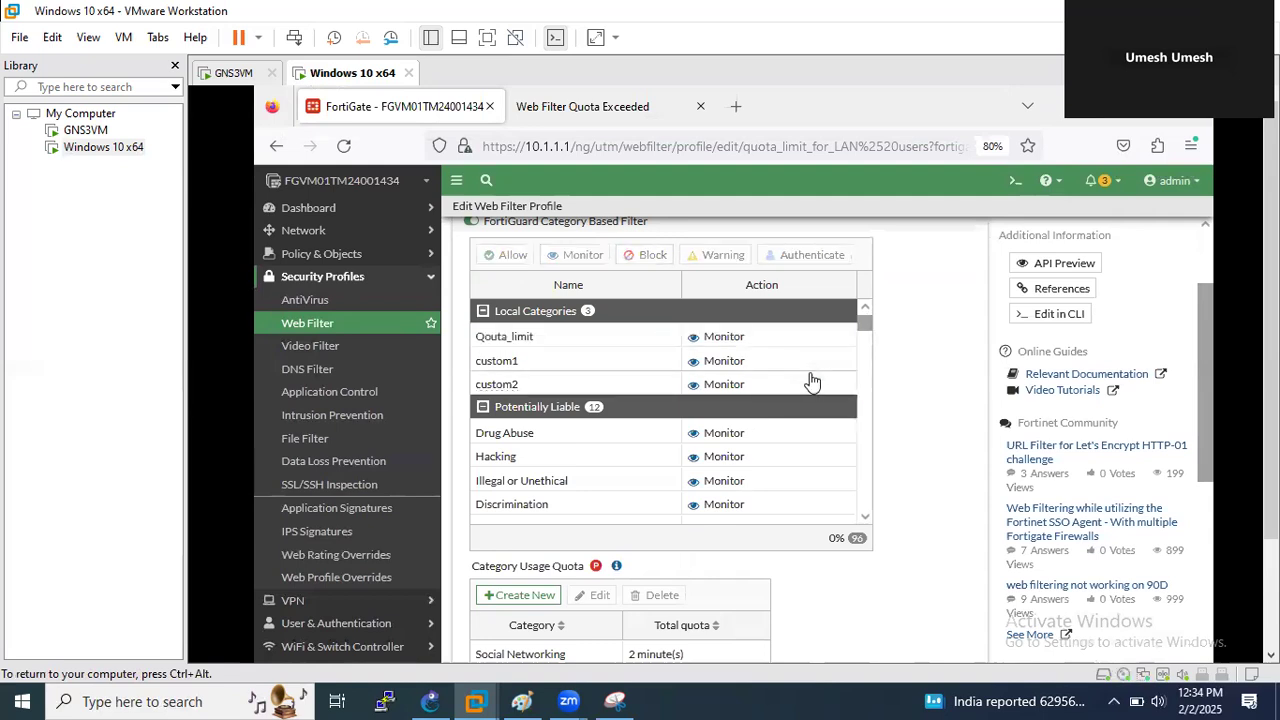
drag(1271, 352, 1271, 470)
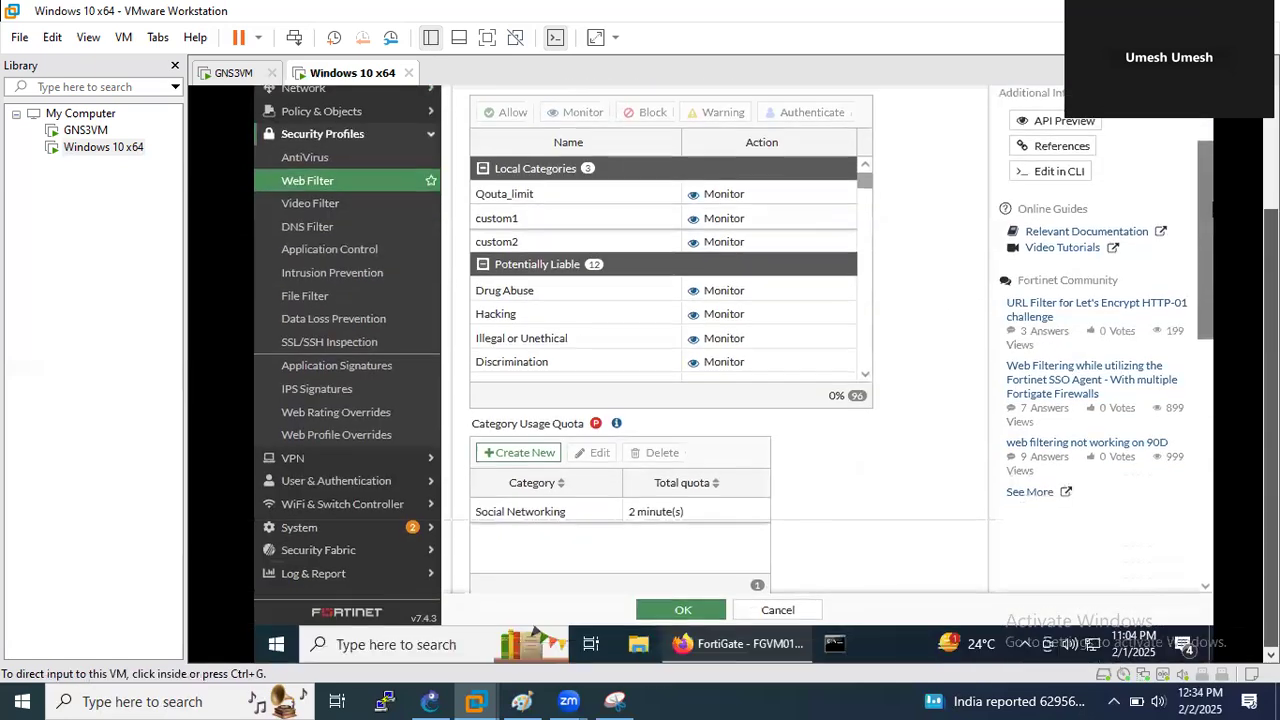
click(533, 456)
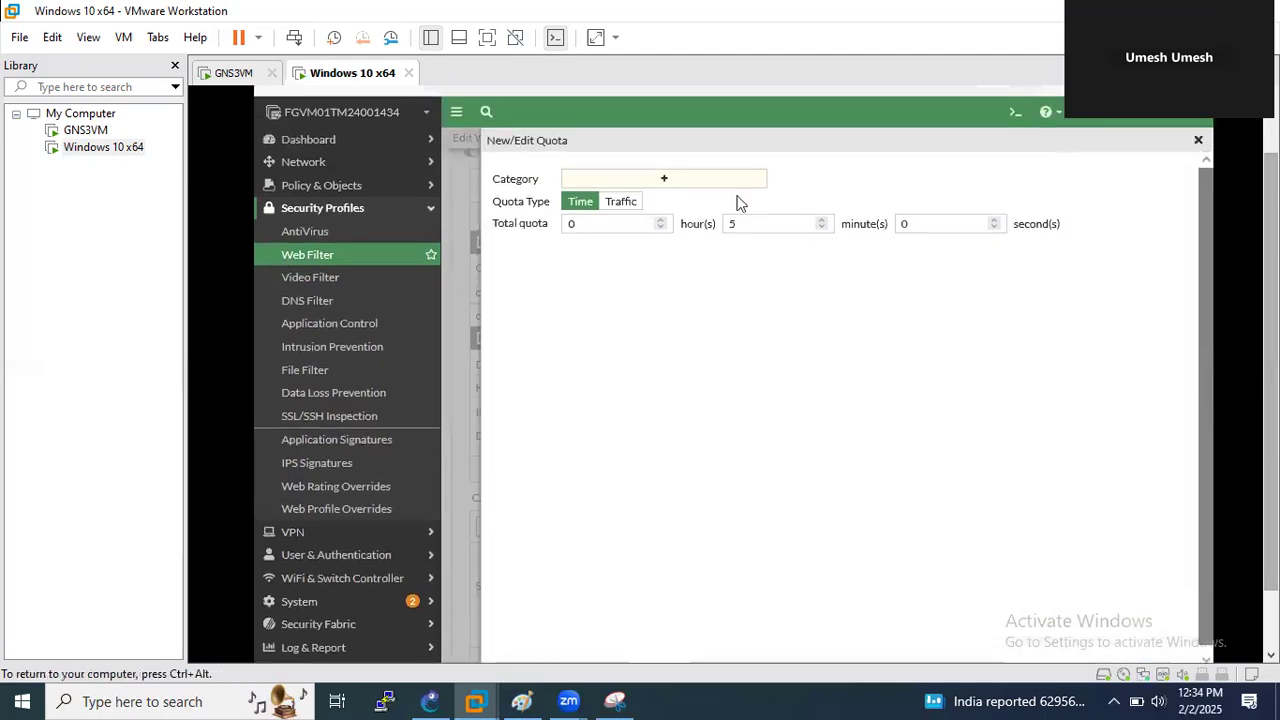
- Add a 1-minute category usage quota for Qouta_limit
click(673, 183)
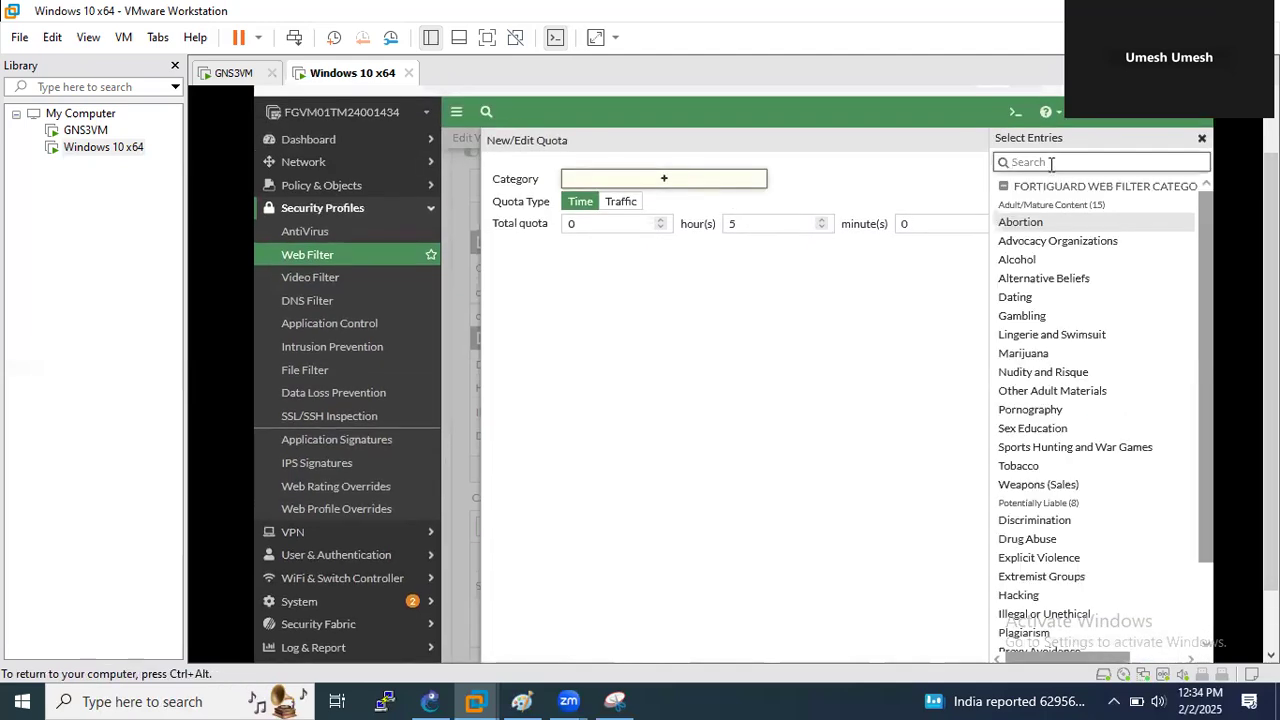
text(ou)
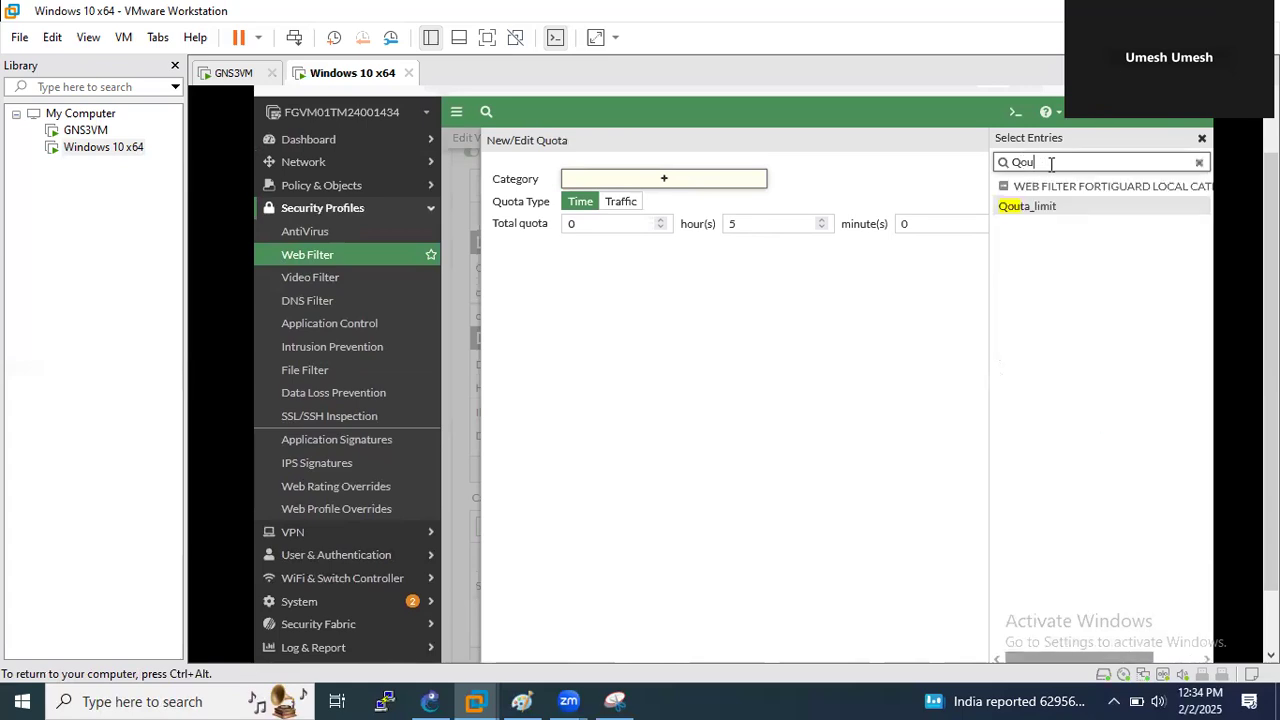
click(1025, 212)
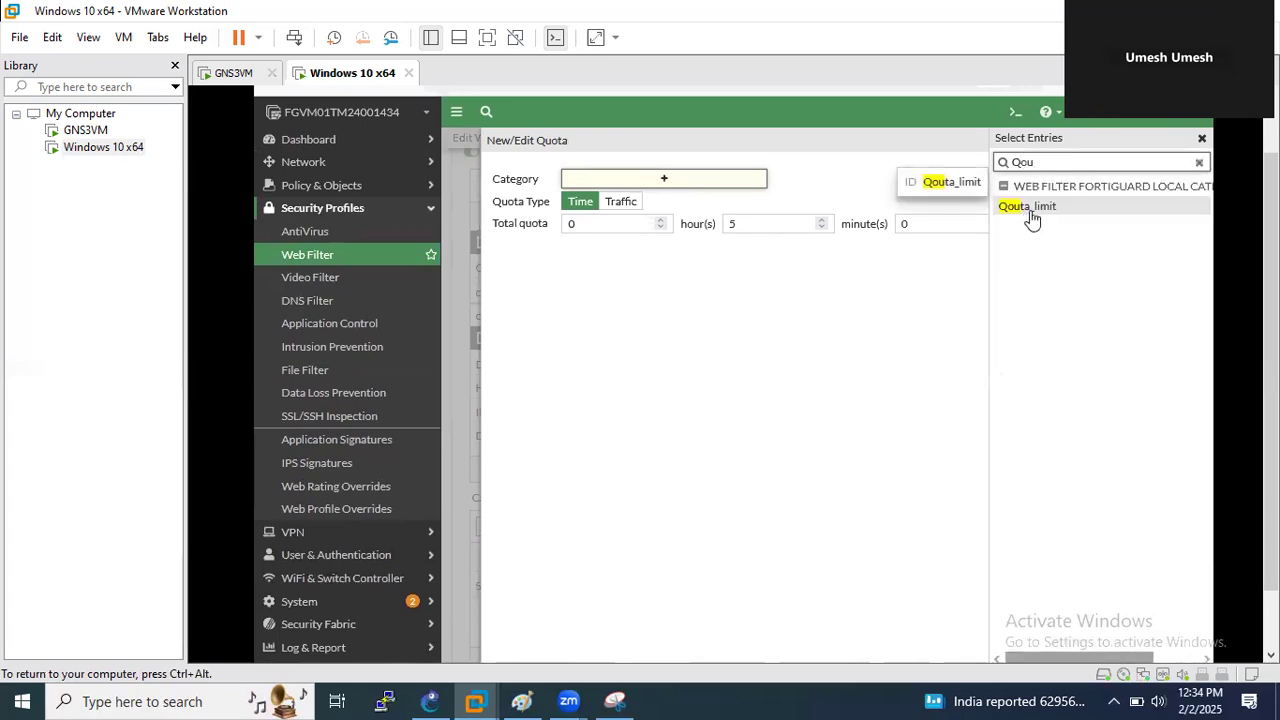
click(1037, 218)
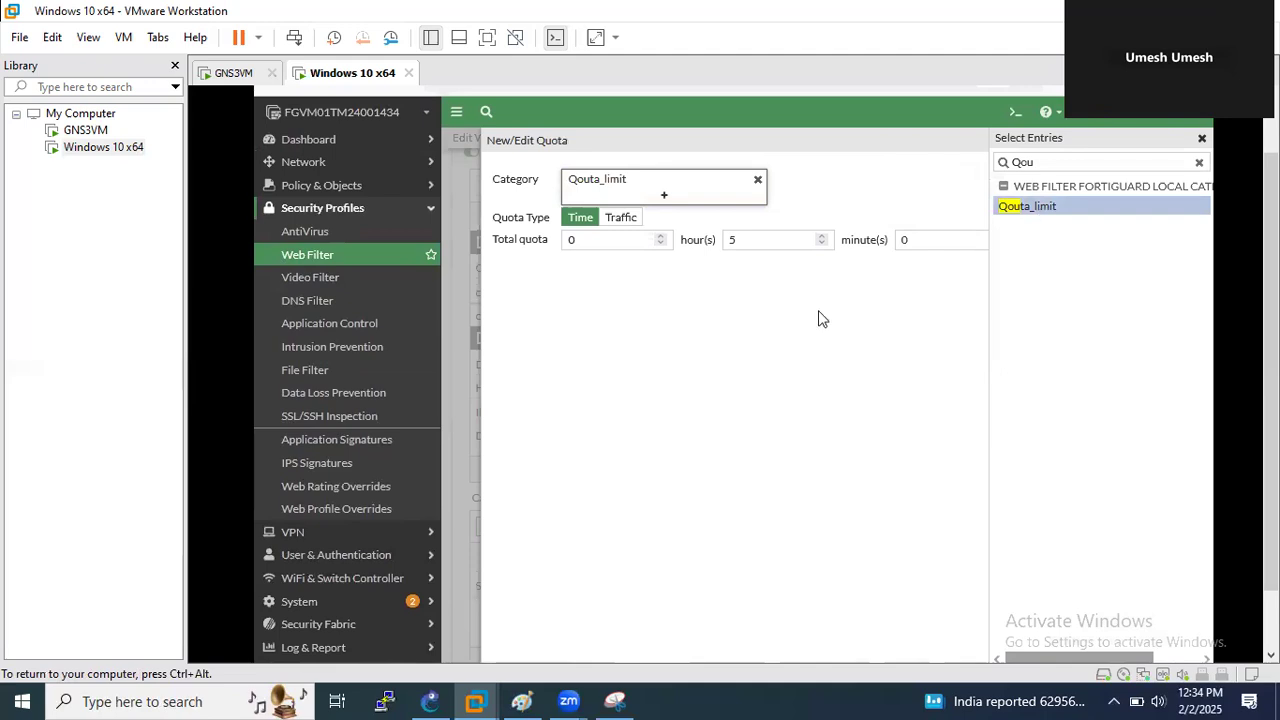
click(740, 300)
click(751, 243)
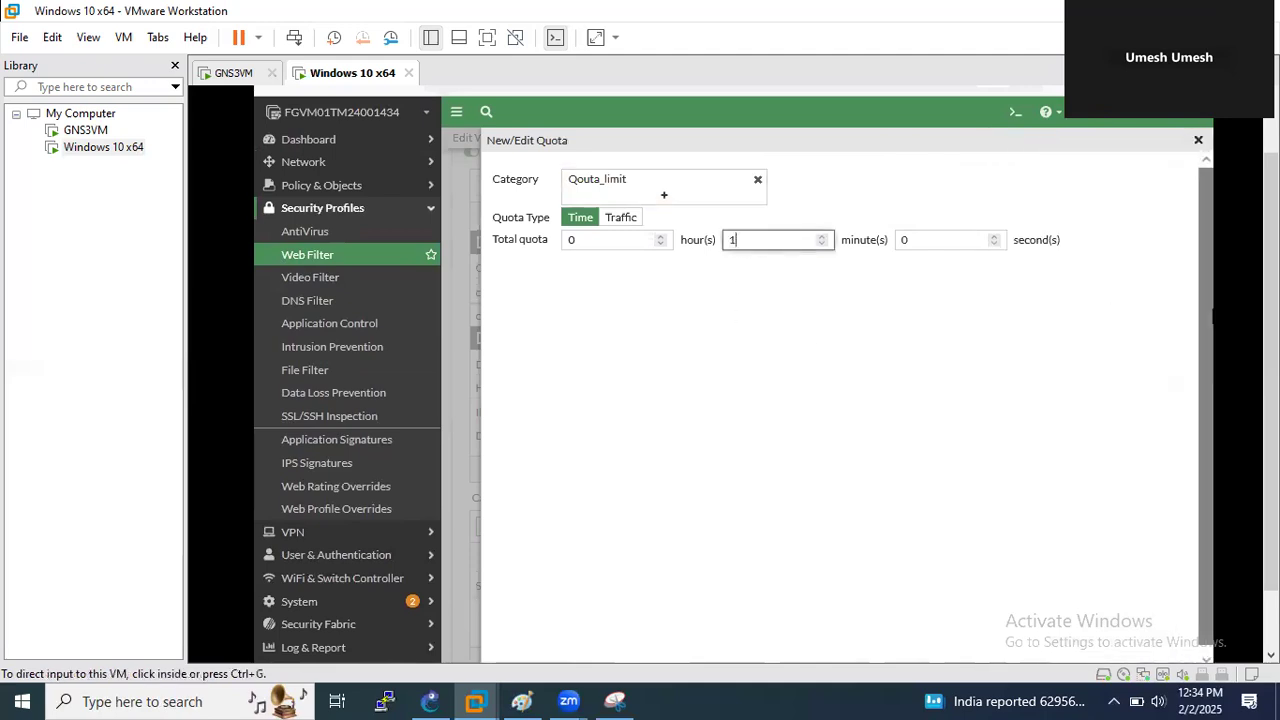
click(805, 609)
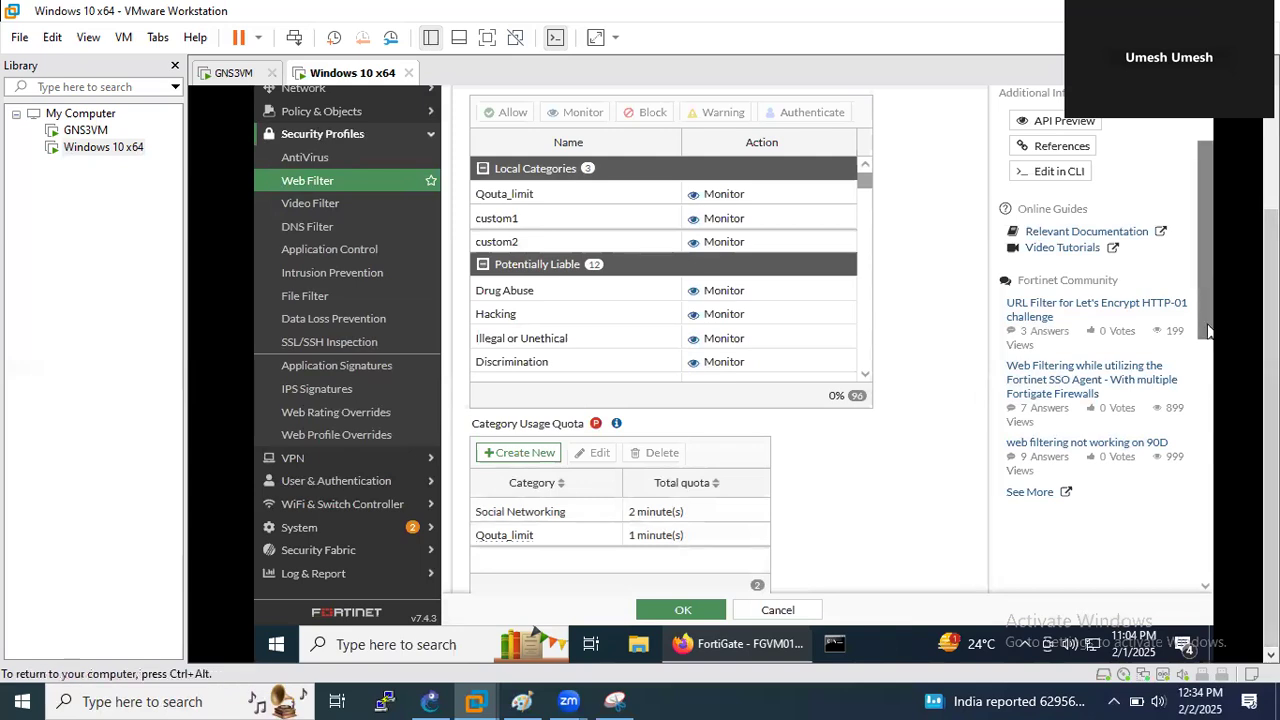
- Save the quota_limit_for_LAN users web filter profile
scroll(1207, 340, down, 4)
scroll(1207, 340, down, 1)
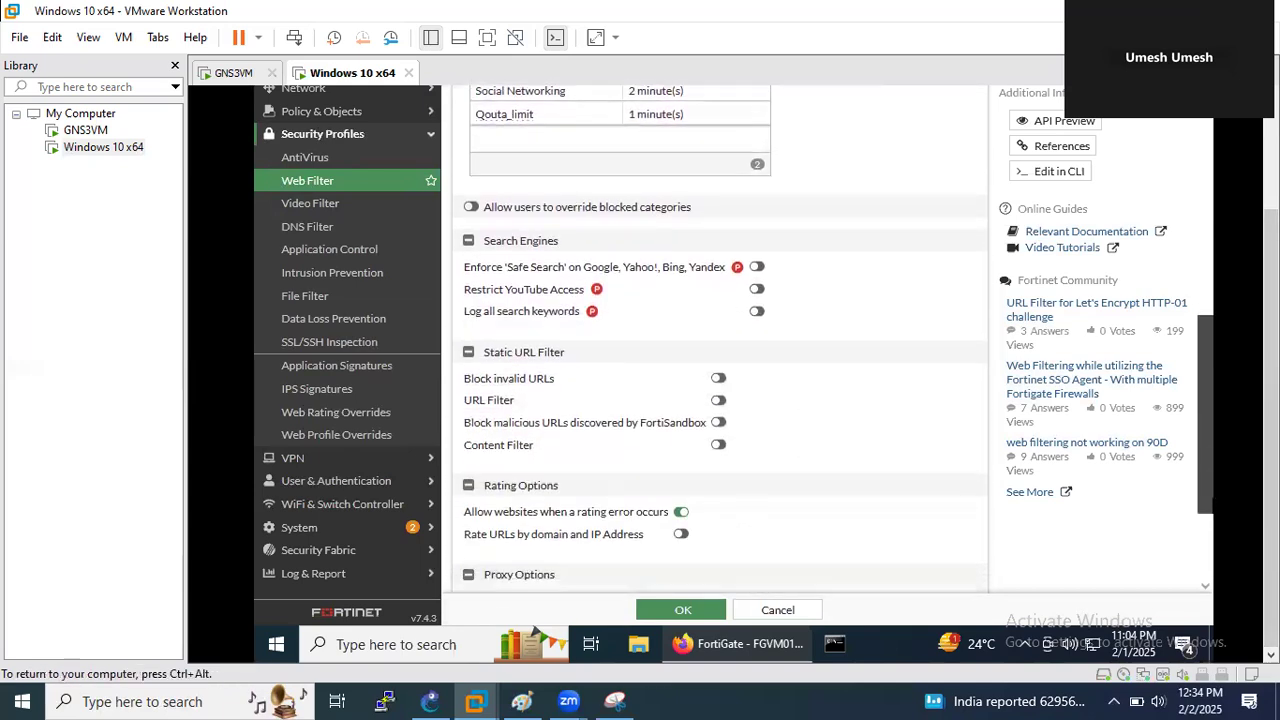
scroll(1207, 340, up, 1)
click(690, 611)
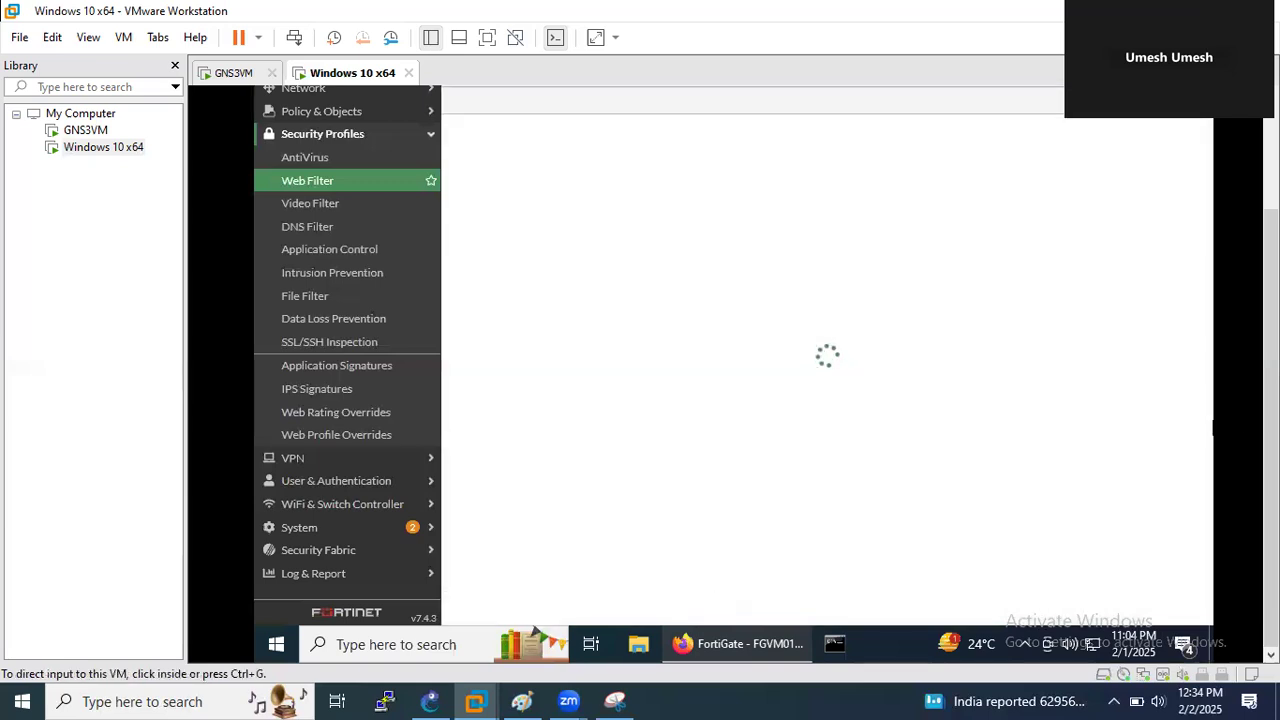
- Open the FortiGuard Quota Monitor from the Dashboard section
click(362, 461)
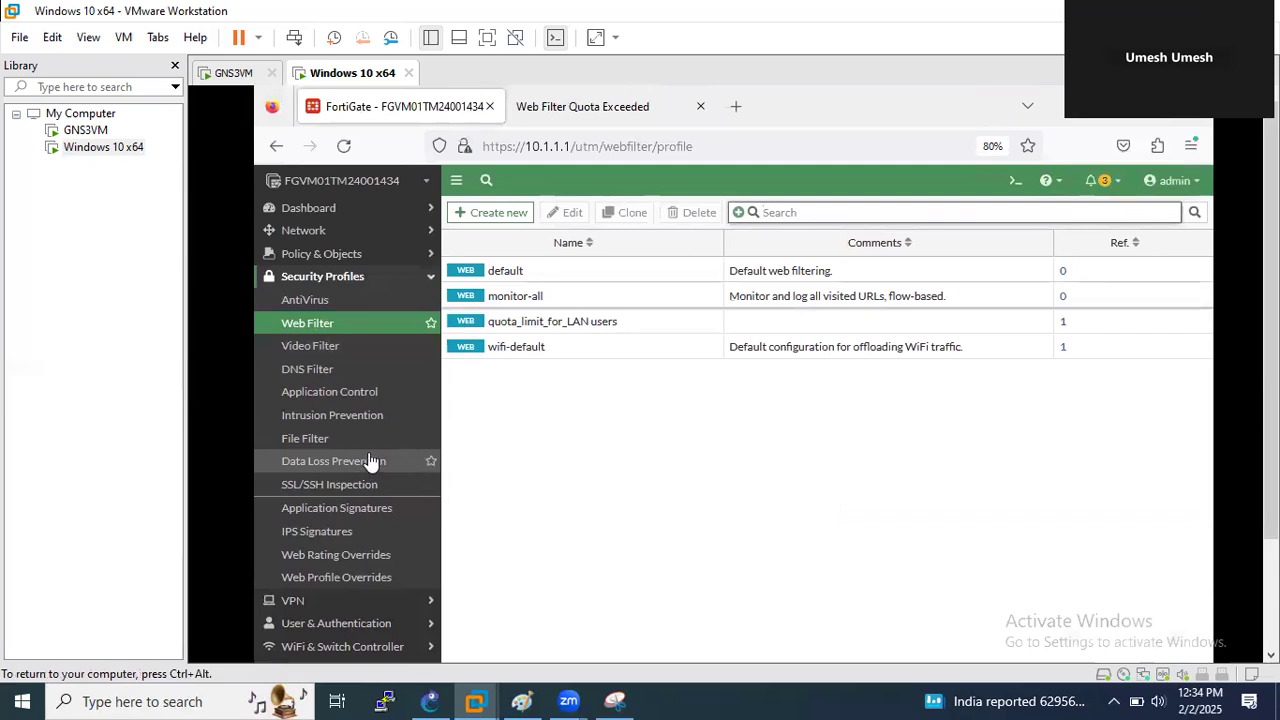
click(331, 227)
click(328, 210)
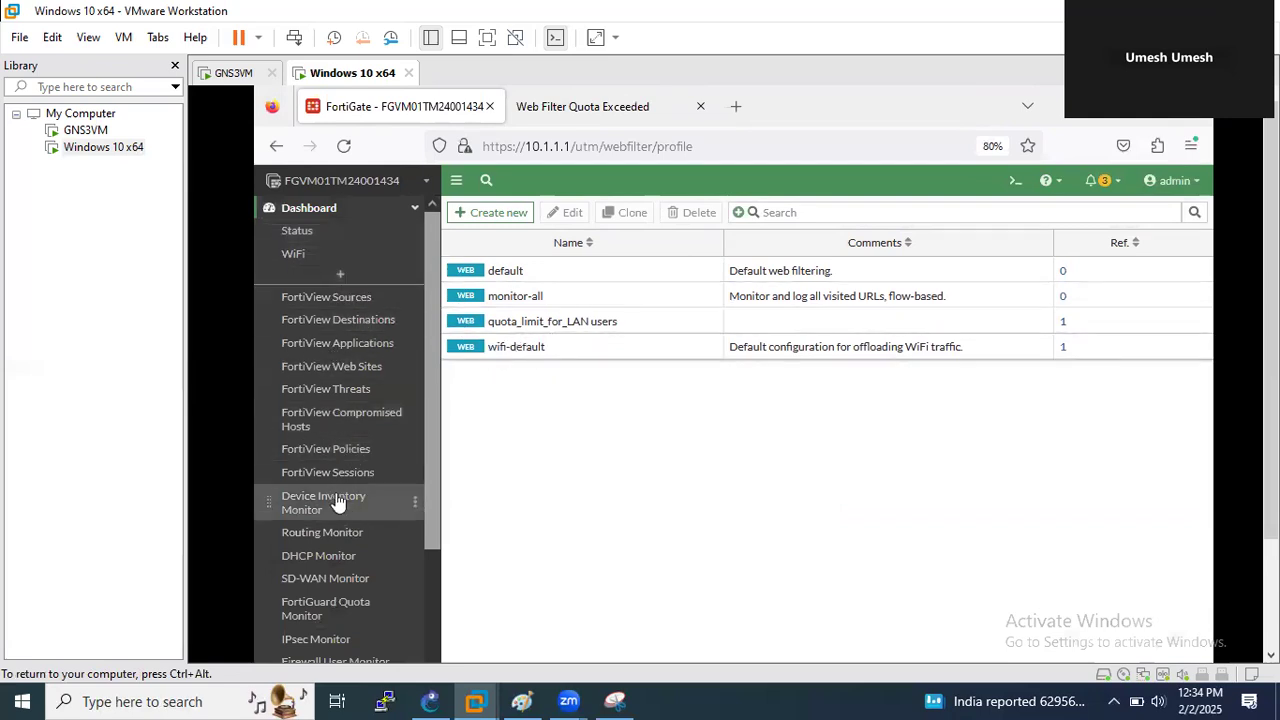
click(358, 607)
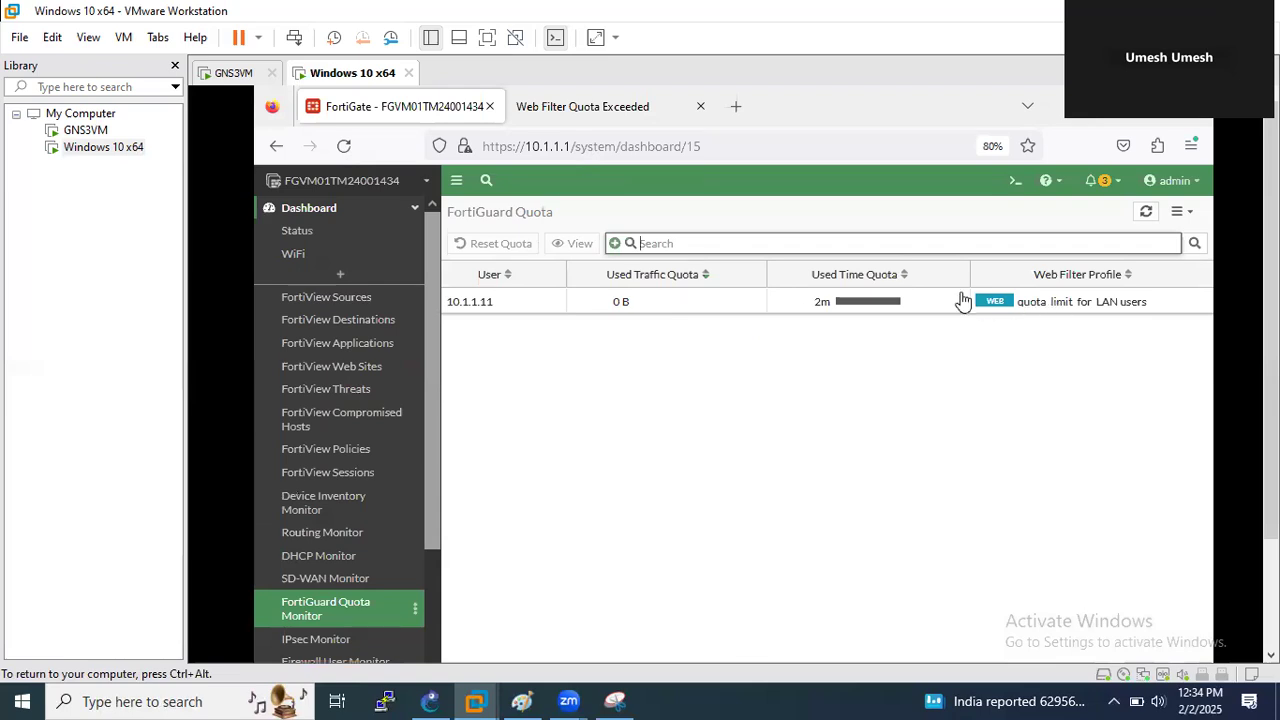
- Replace the Web Filter Quota Exceeded tab with a new tab loading fortinet.com
click(700, 106)
click(525, 106)
click(565, 140)
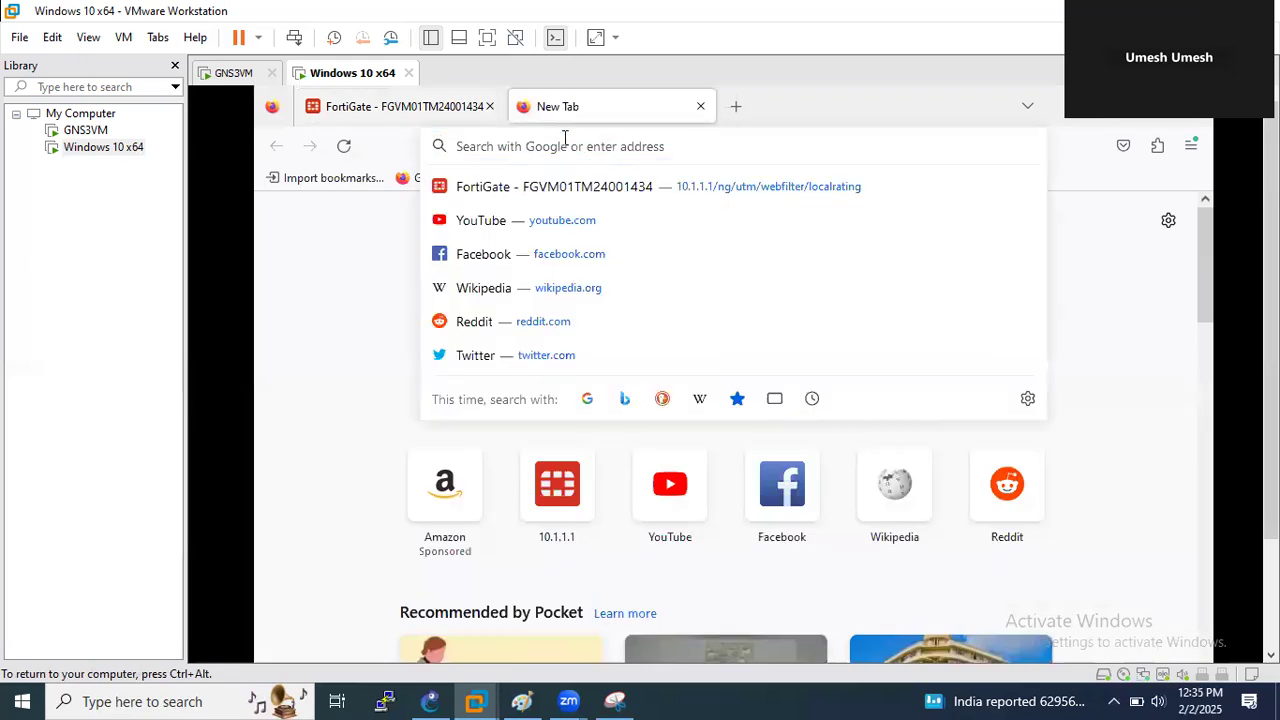
text(fortinet.com)
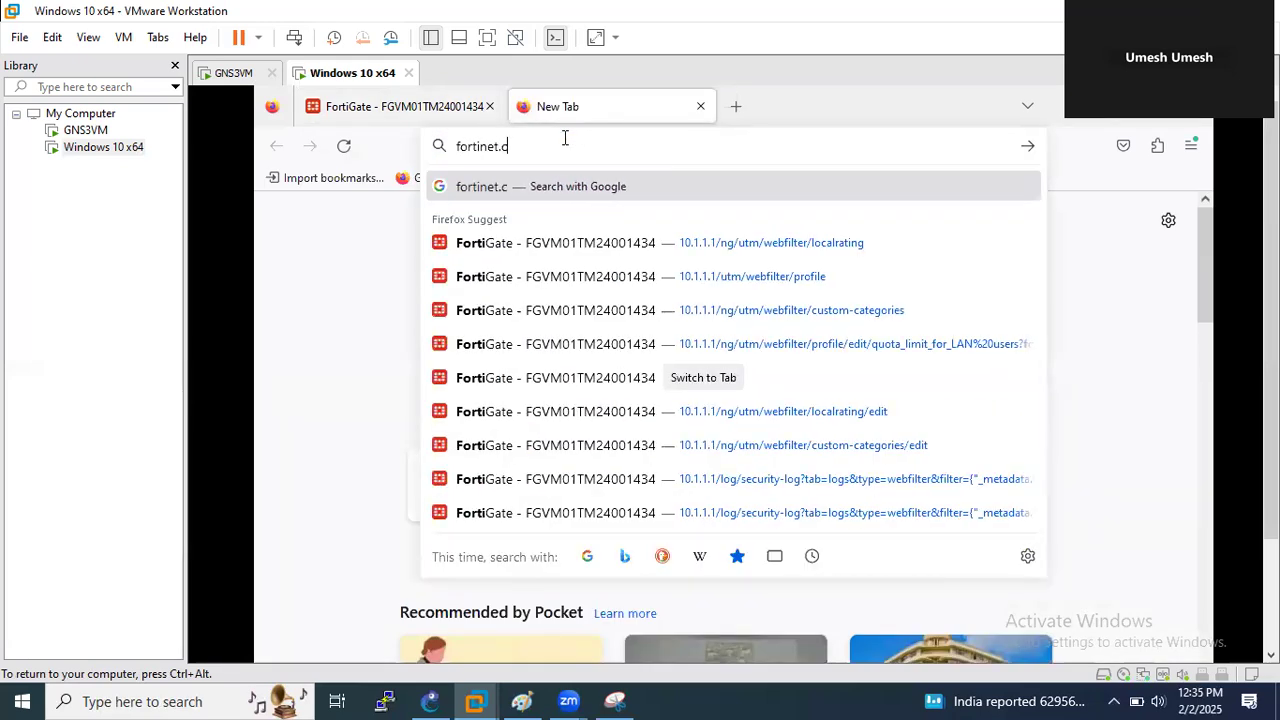
key(Return)
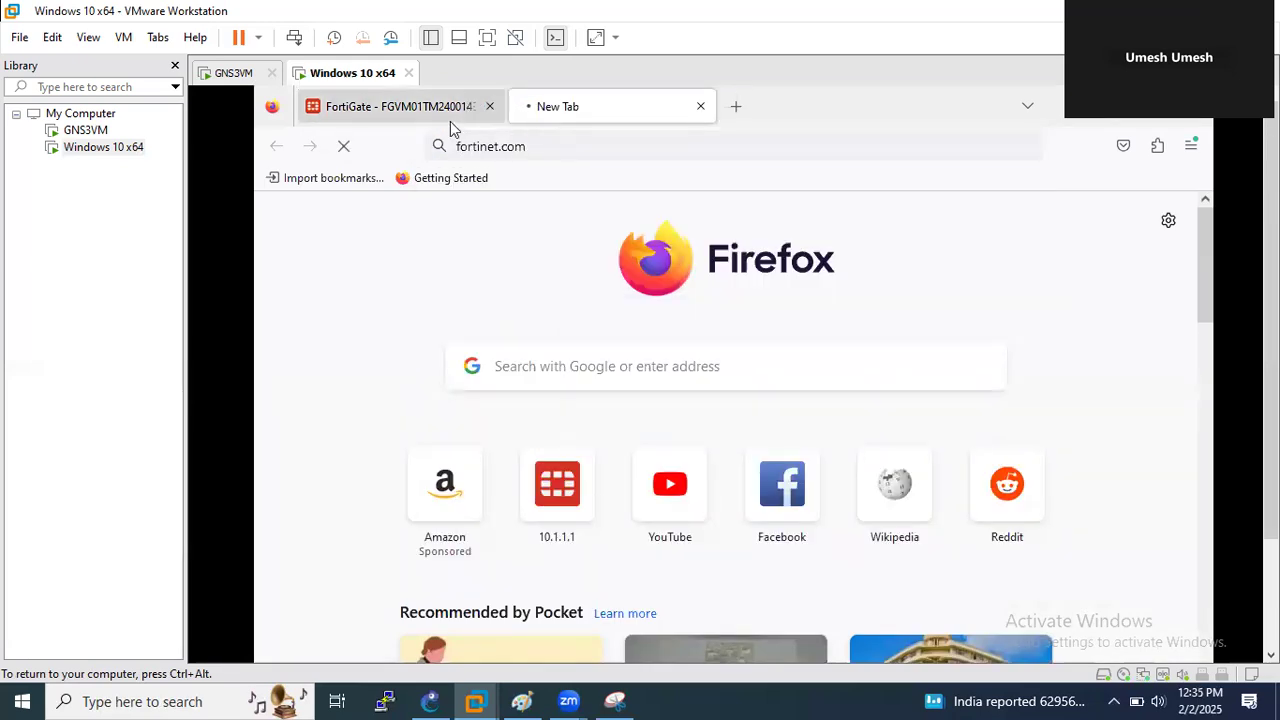
click(440, 114)
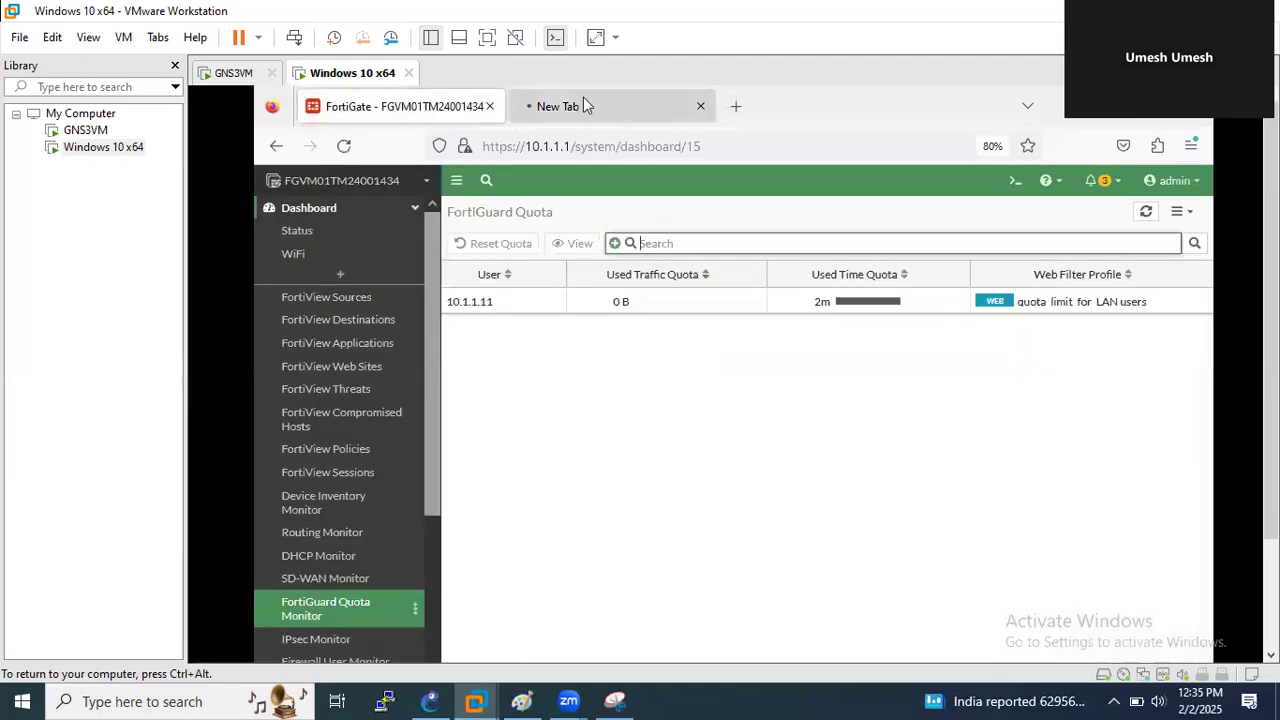
click(583, 102)
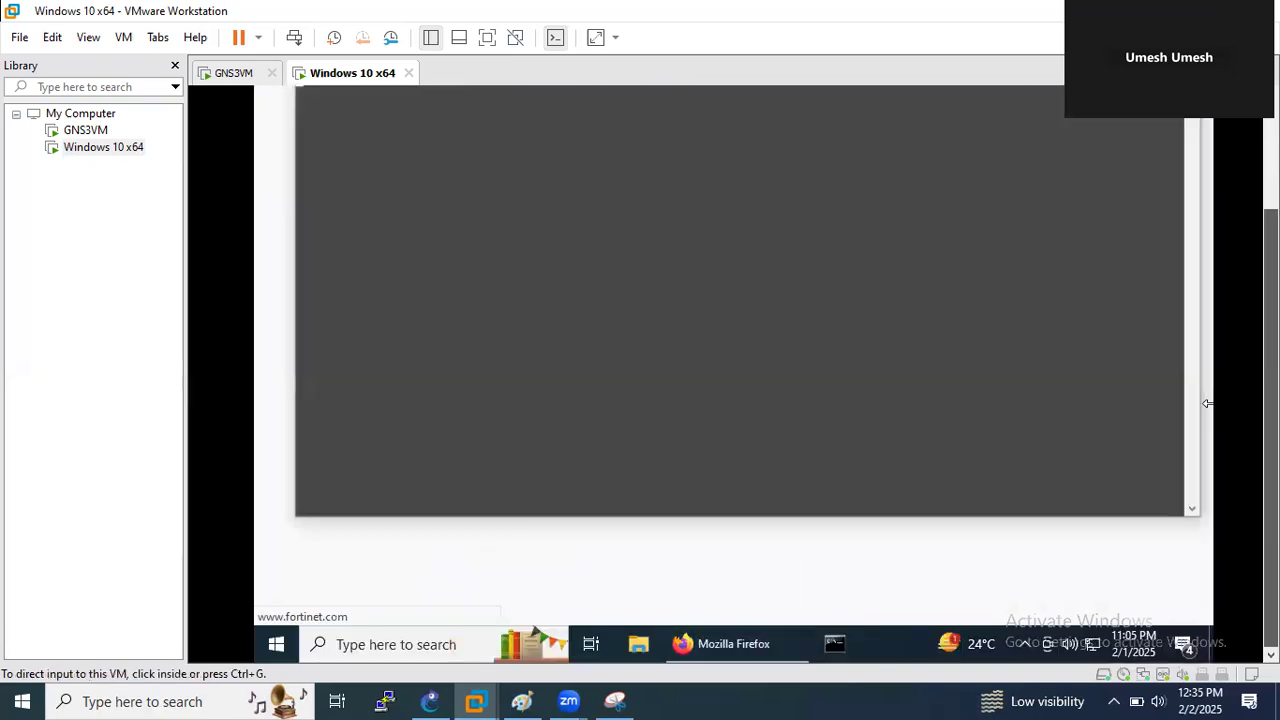
- Run ipconfig /all to confirm IPv4 address 10.1.1.11 and gateway 10.1.1.1
click(708, 330)
text(ipconfig /all)
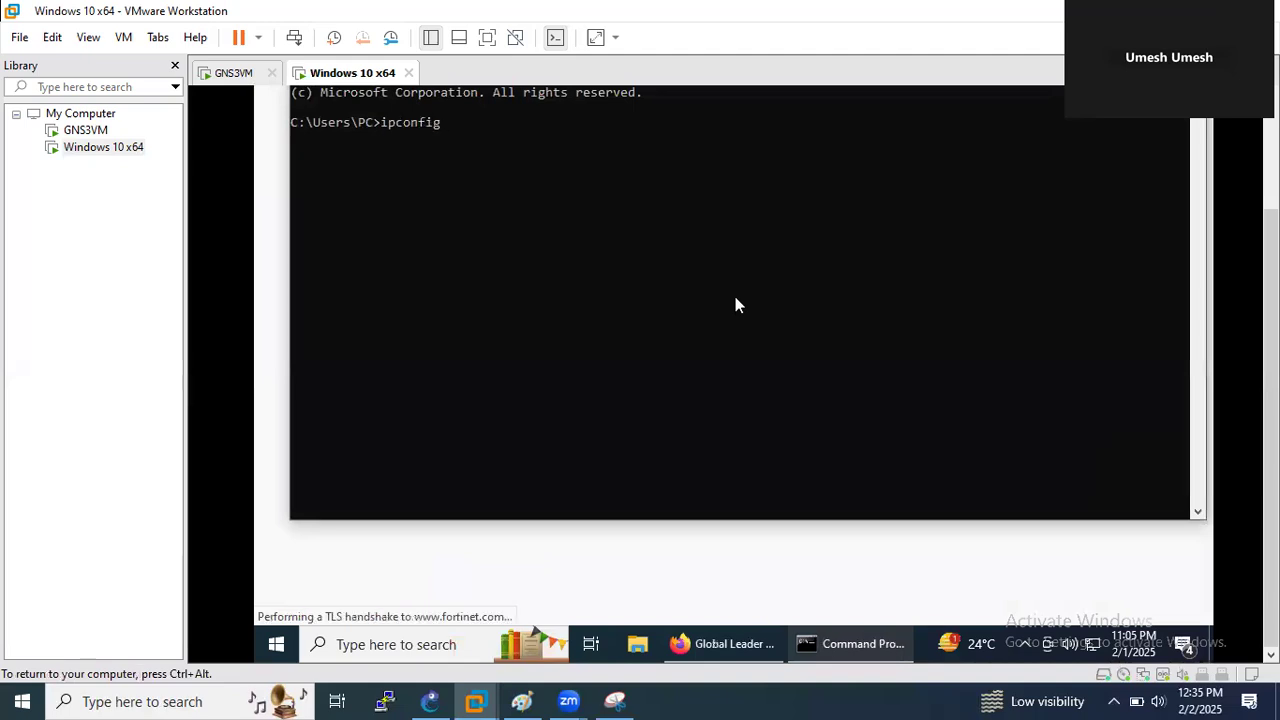
key(Return)
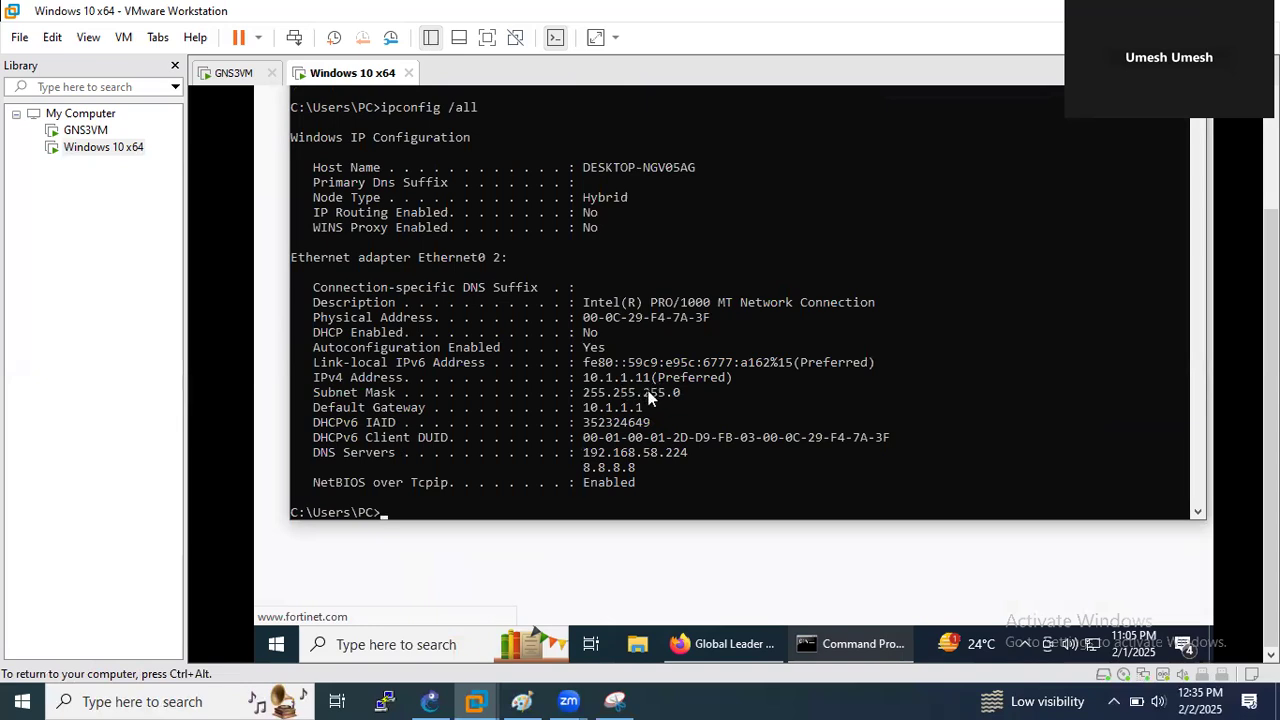
scroll(808, 472, up, 2)
- Close the Command Prompt with exit
click(806, 466)
text(exit)
key(Return)
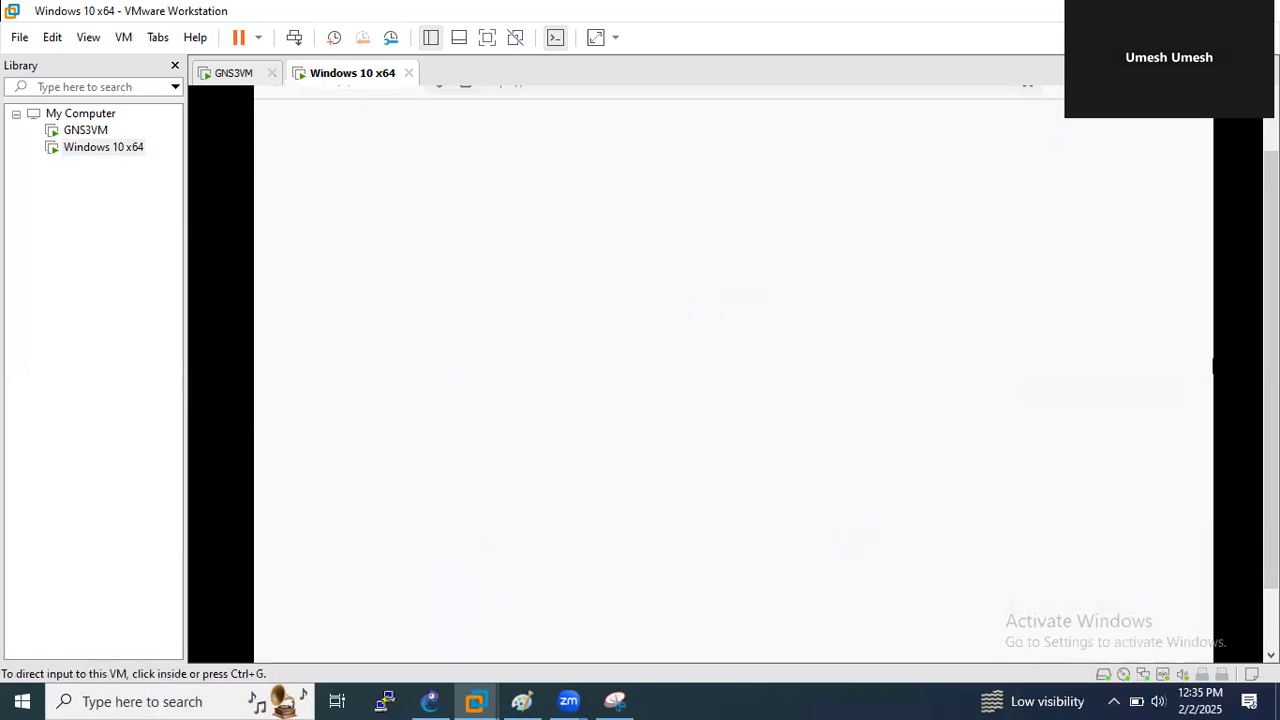
drag(1271, 362, 1271, 300)
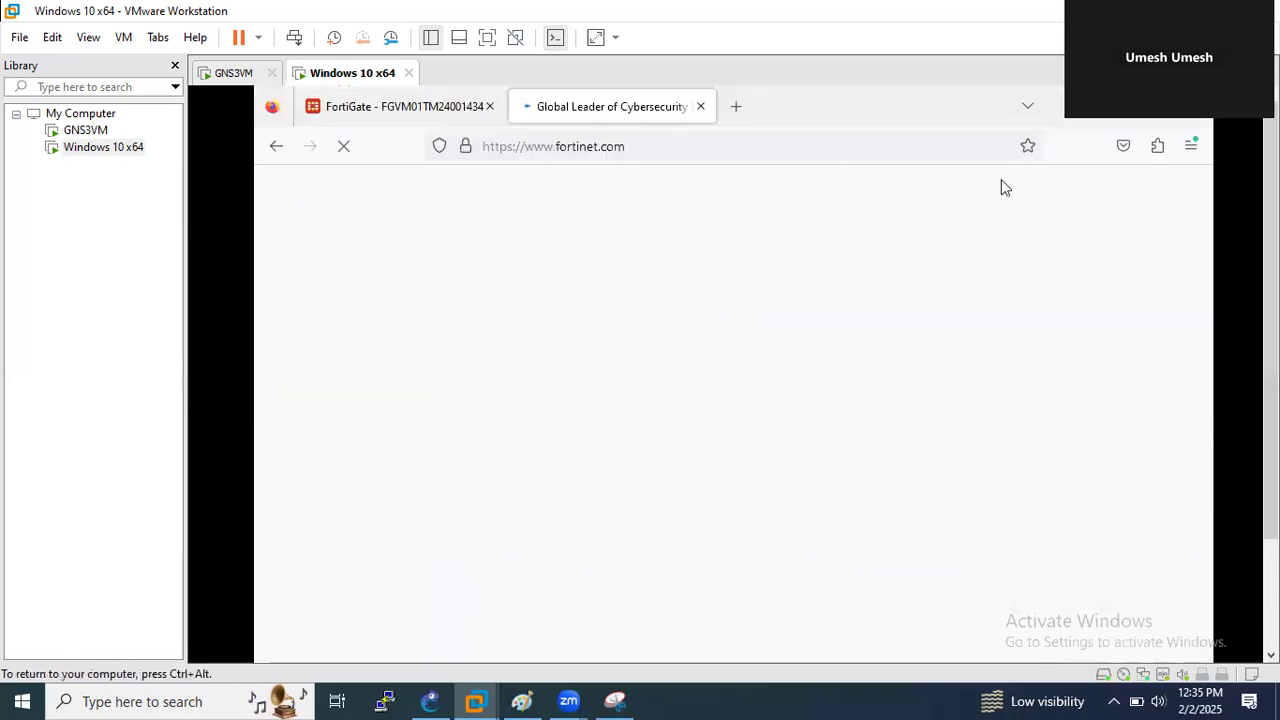
- Reload fortinet.com and refresh the Quota Monitor's usage figures twice
click(656, 142)
key(Return)
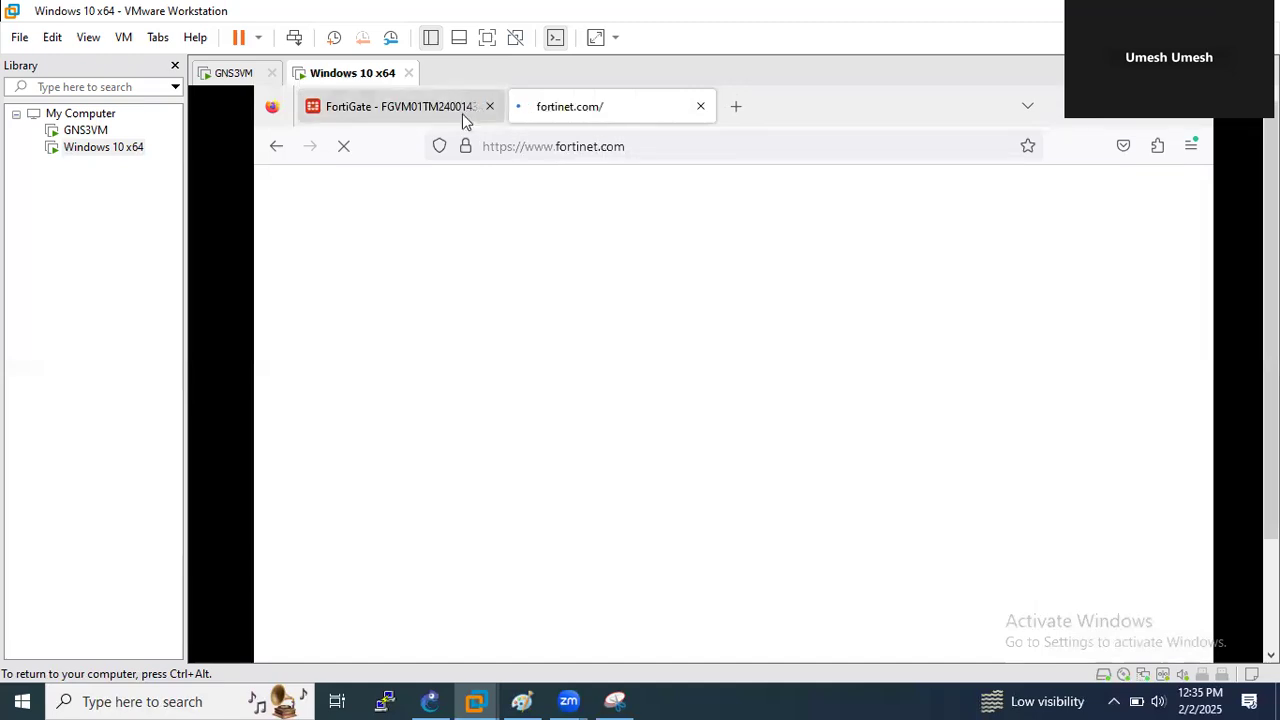
click(422, 108)
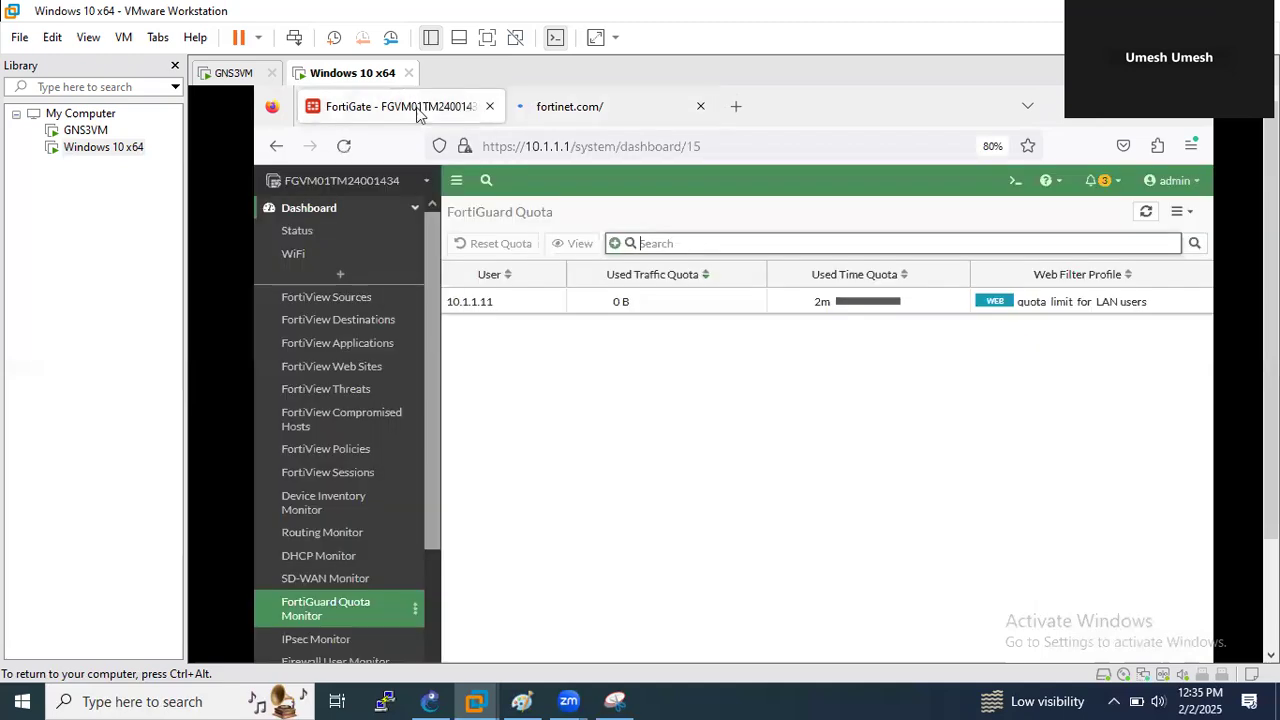
click(1146, 213)
click(1146, 213)
- Check the loaded fortinet.com homepage, then return to the Quota Monitor showing 2m 39s used
click(566, 112)
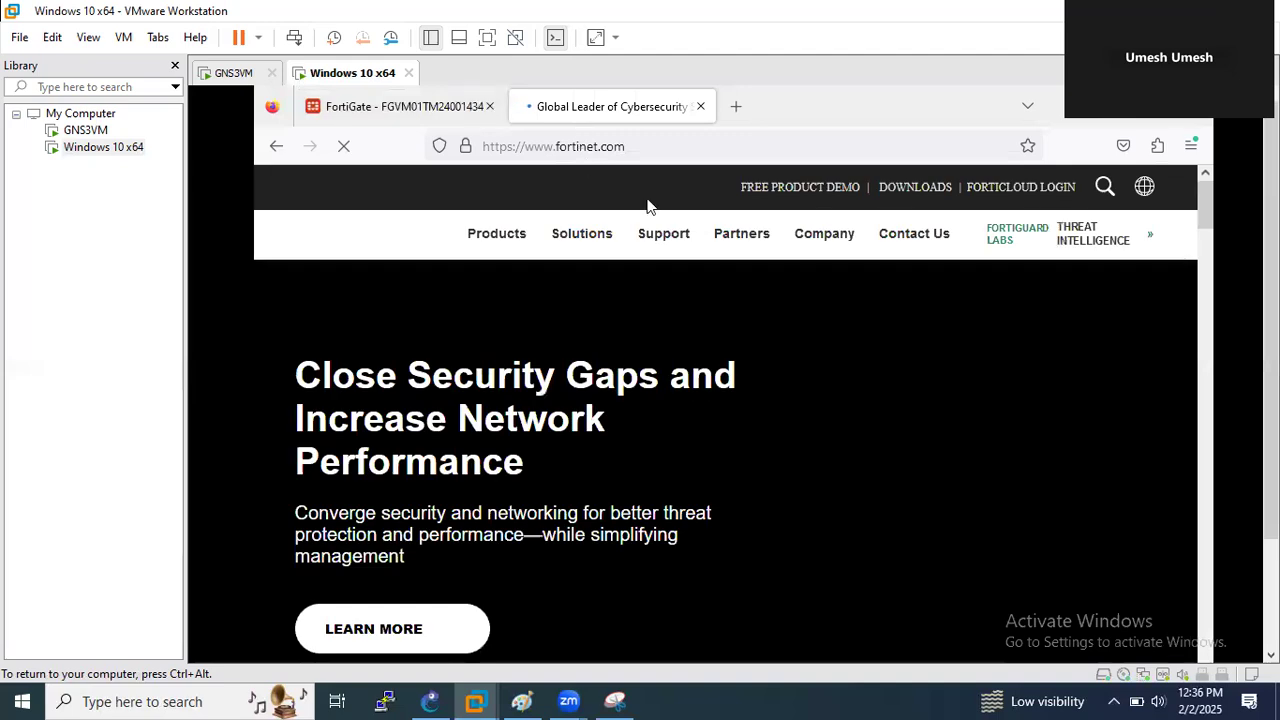
scroll(1271, 400, down, 3)
drag(1271, 400, 1271, 290)
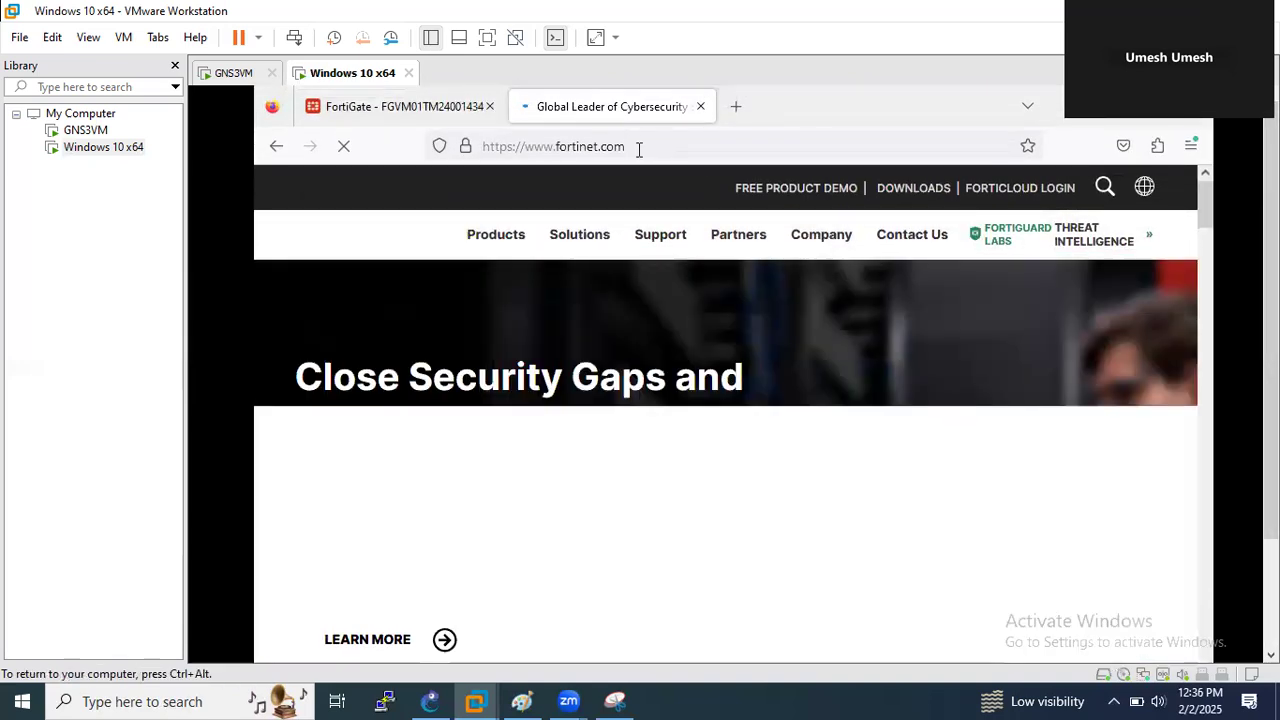
click(638, 147)
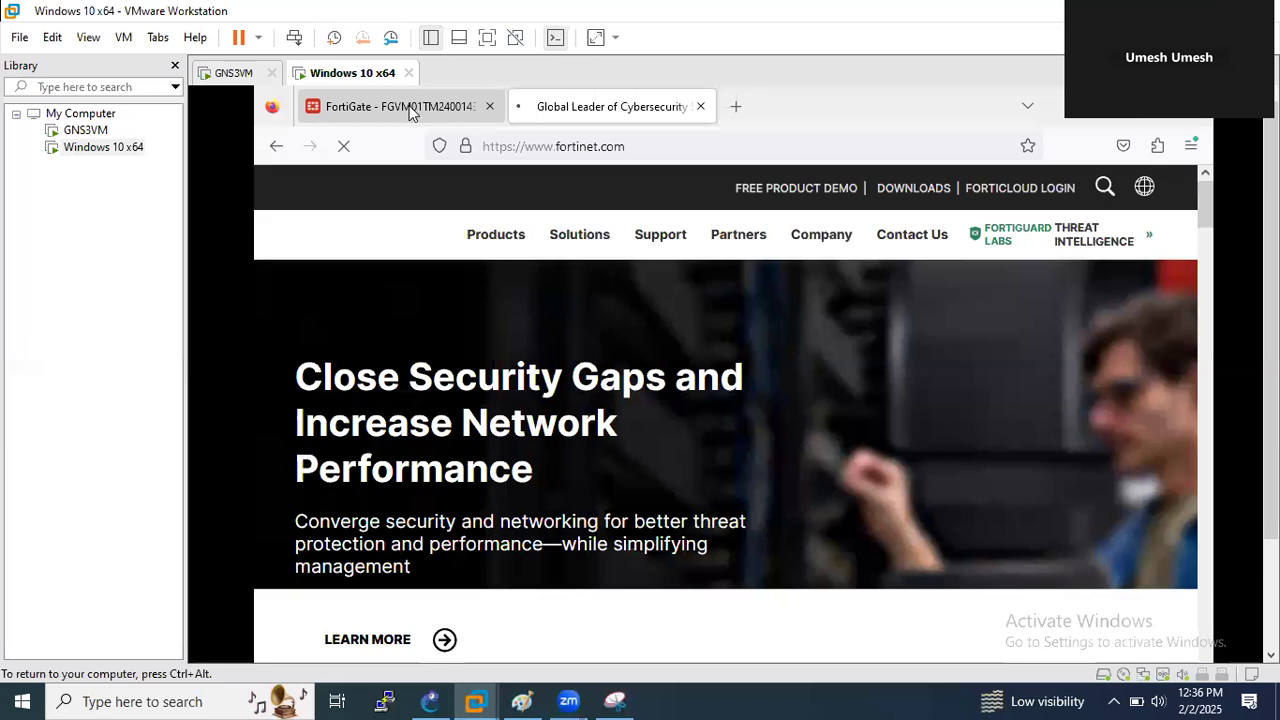
click(404, 106)
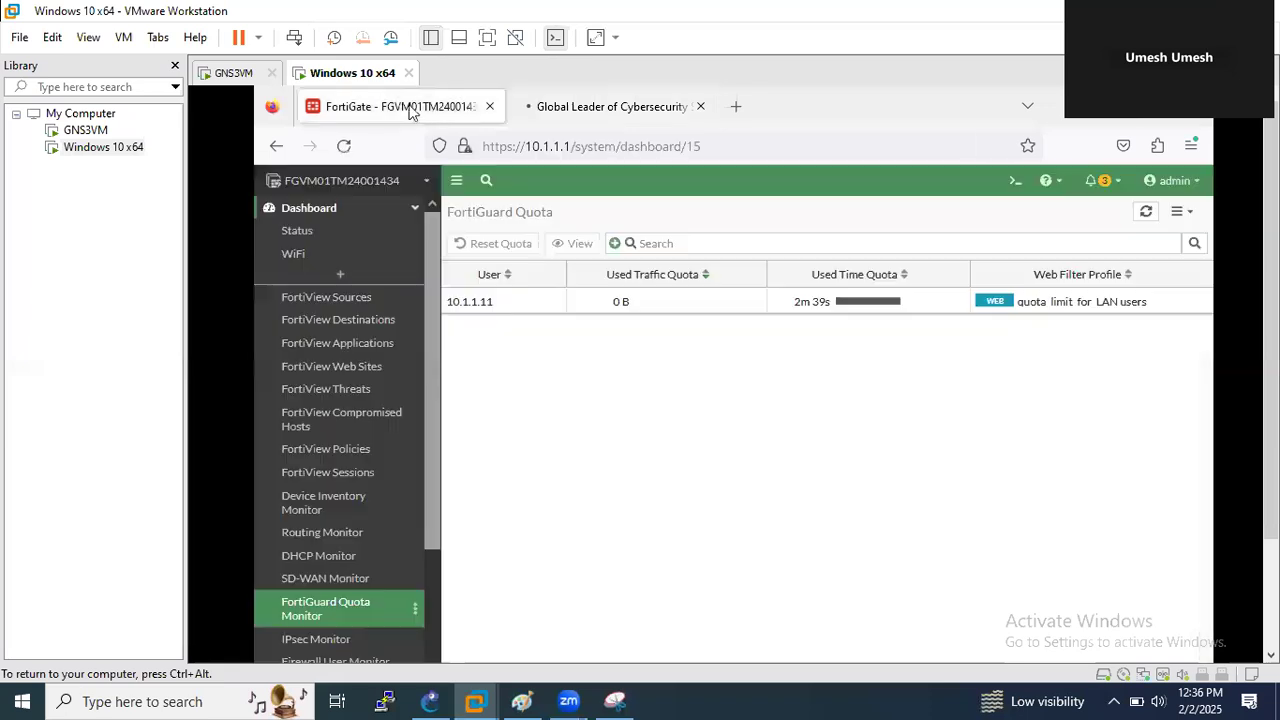
- Refresh the FortiGuard quota usage for 10.1.1.11
click(1146, 212)
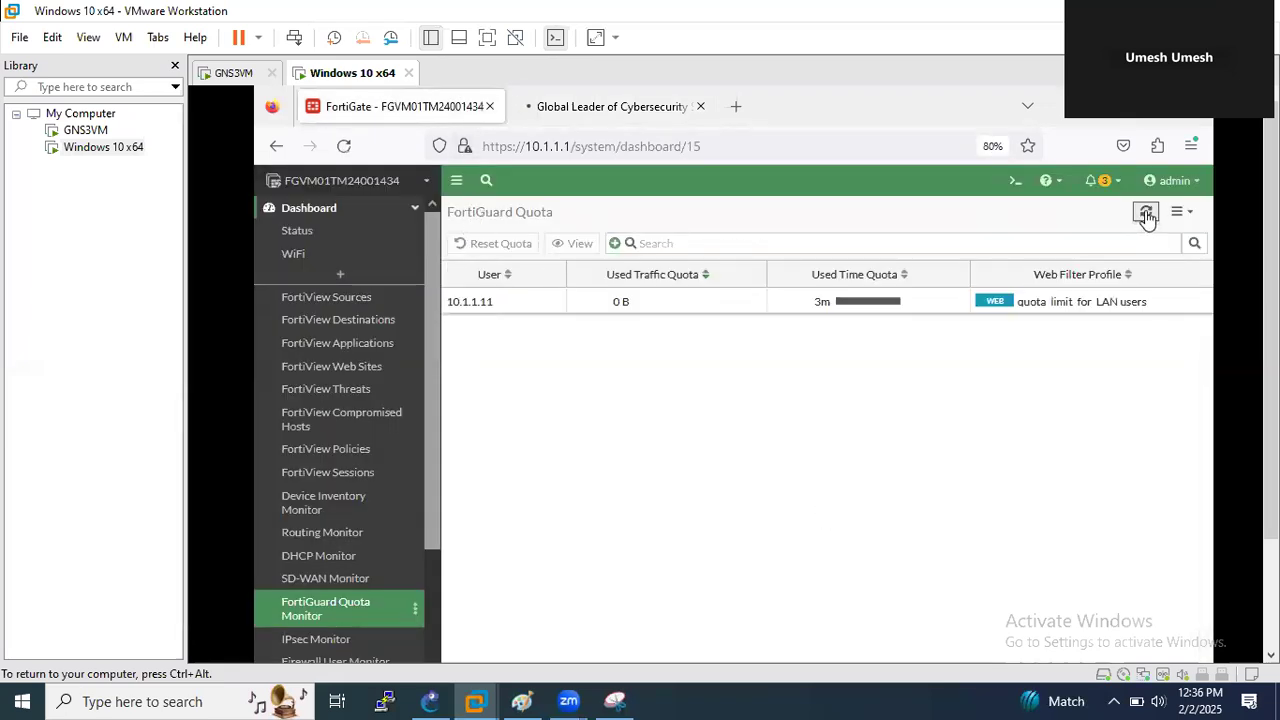
drag(434, 516, 435, 658)
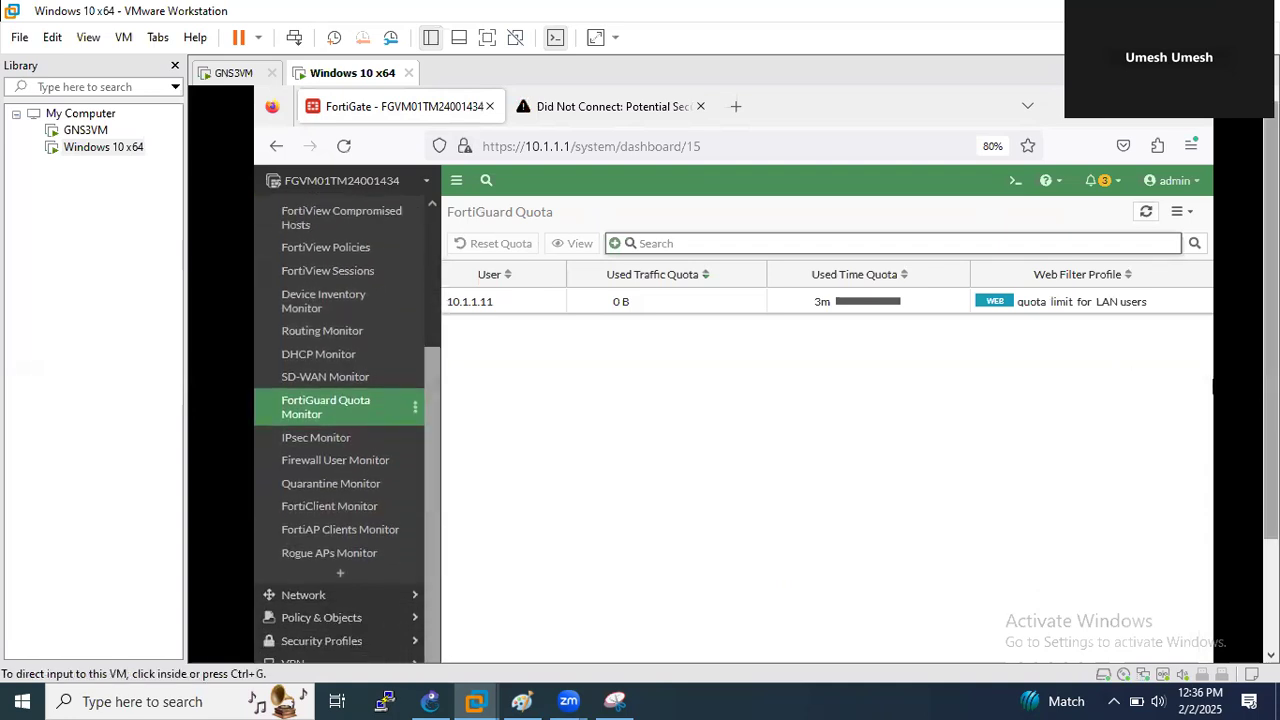
drag(1271, 330, 1271, 418)
- Go to Log & Report > Security Events to see the 16 Qouta_limit web filter events
click(437, 537)
drag(432, 537, 432, 600)
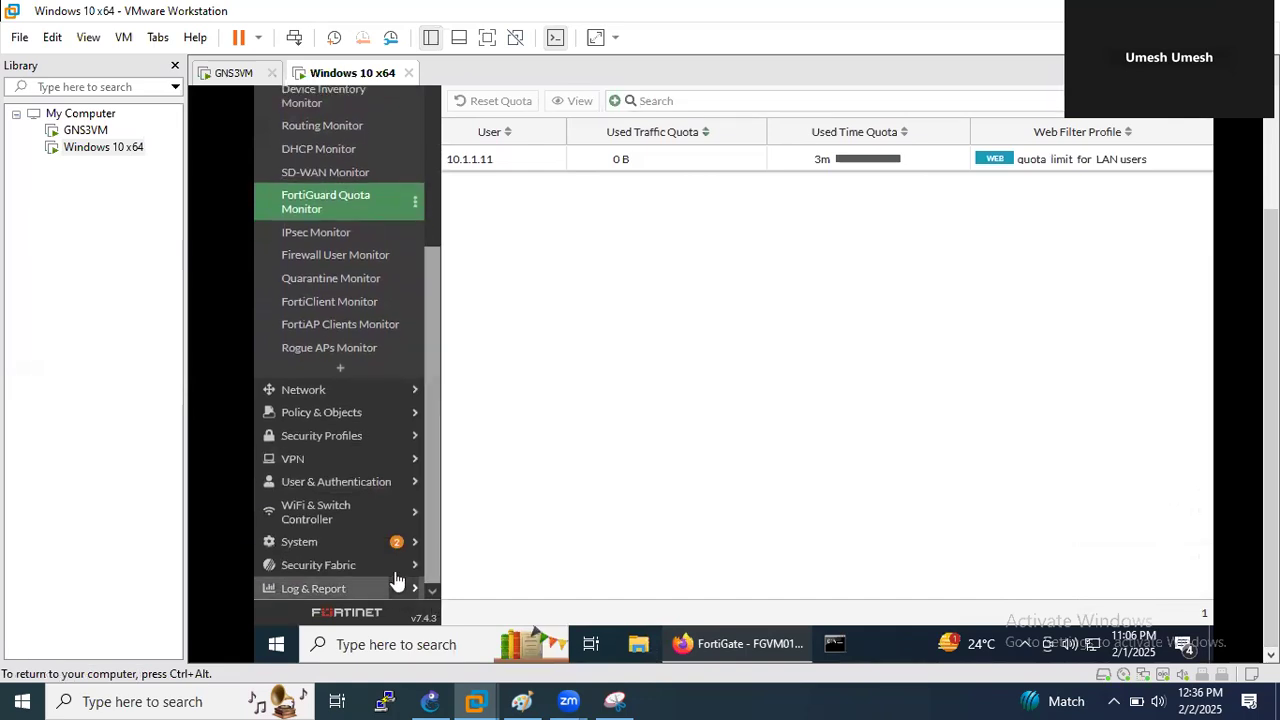
click(396, 586)
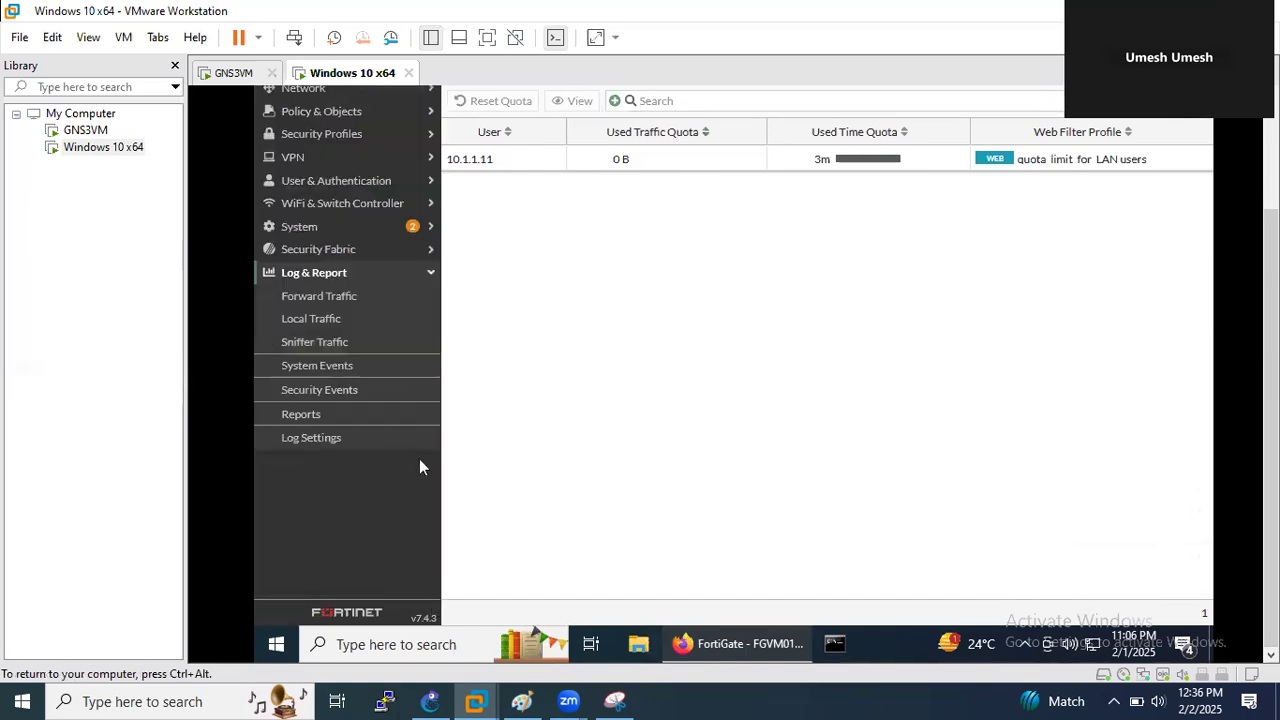
click(340, 392)
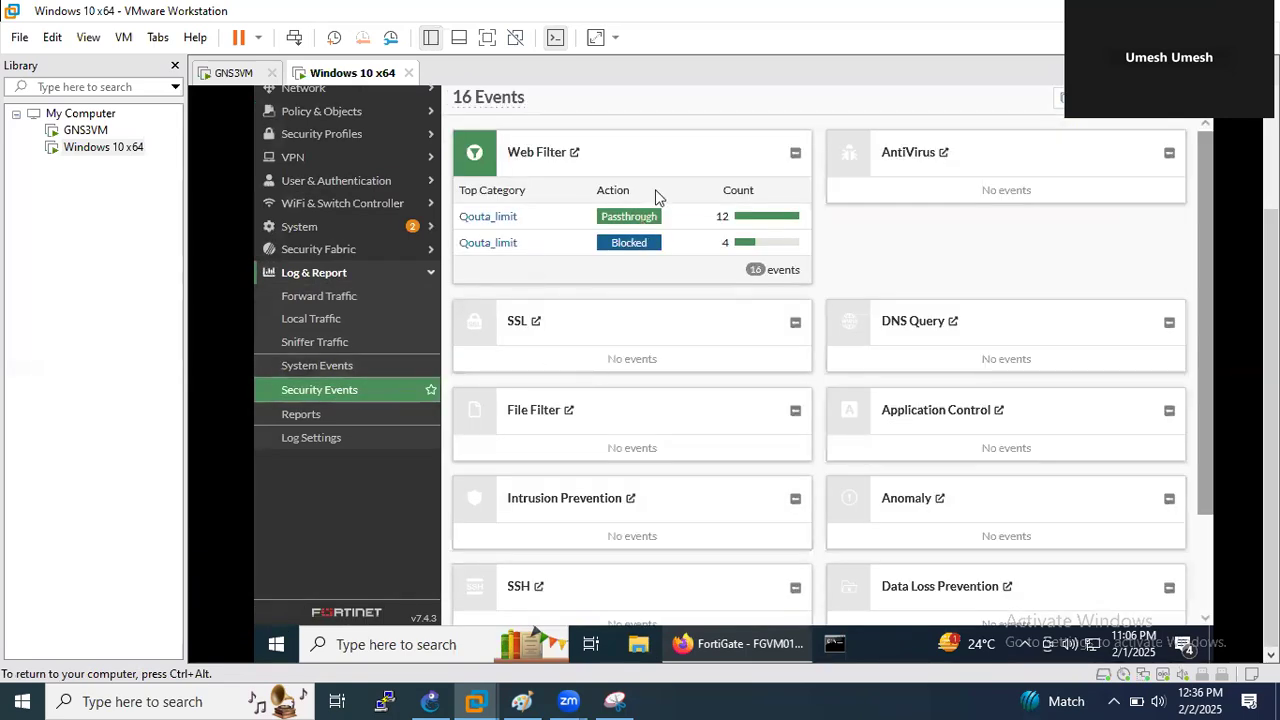
- Open the Web Filter log and view details of the latest blocked fortinet.com entry
click(574, 152)
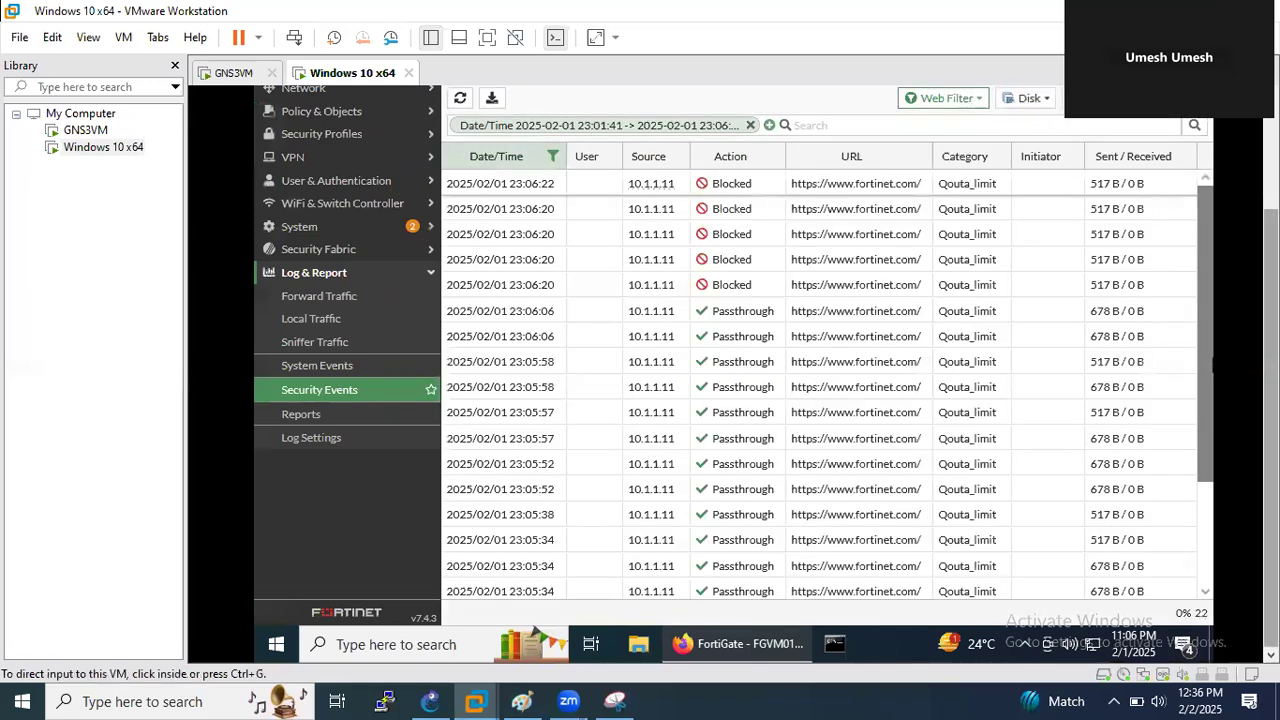
drag(1271, 348, 1271, 325)
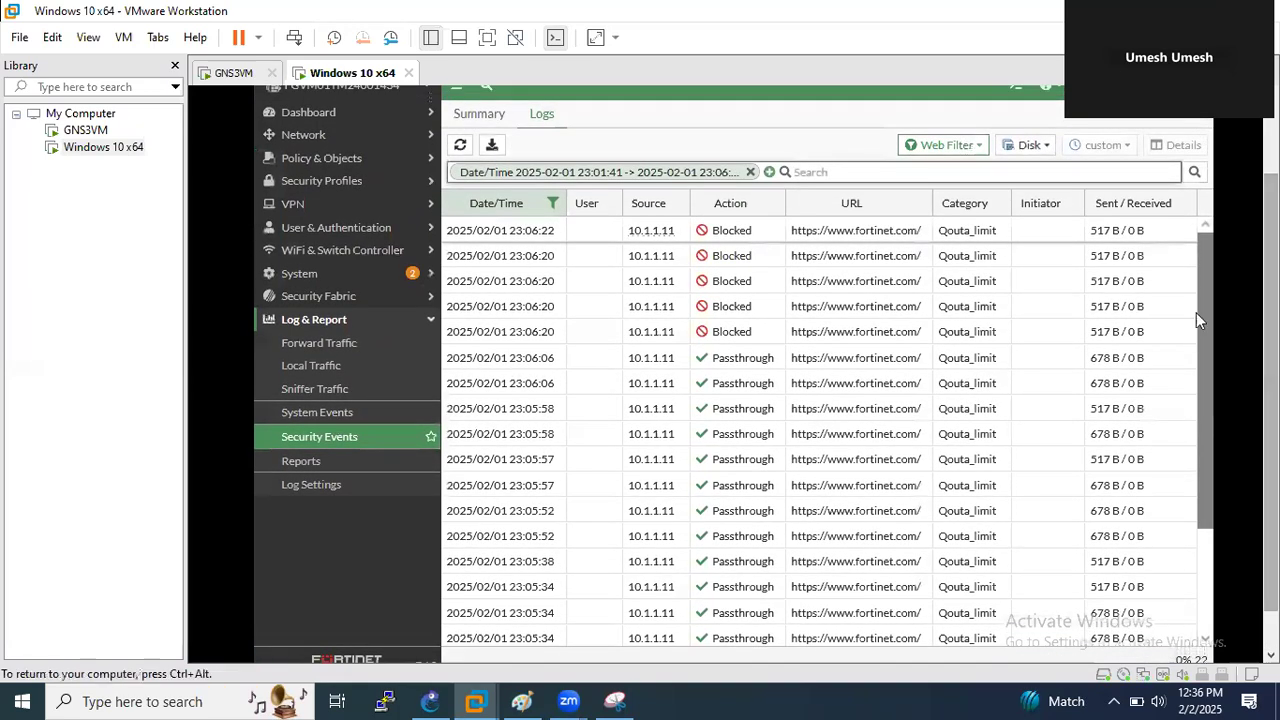
click(924, 235)
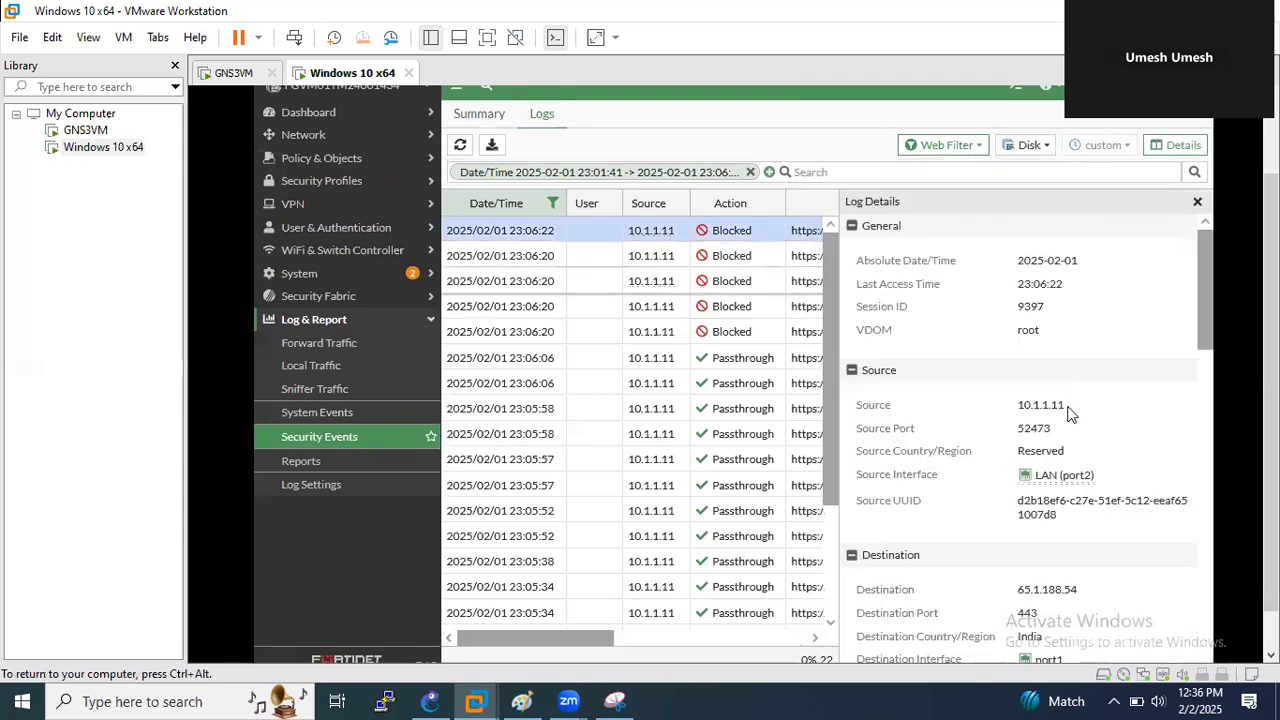
- Check that entry's Qouta_limit time quota of 60 of 60, then close the details pane
scroll(1100, 400, down, 5)
drag(1202, 462, 1183, 593)
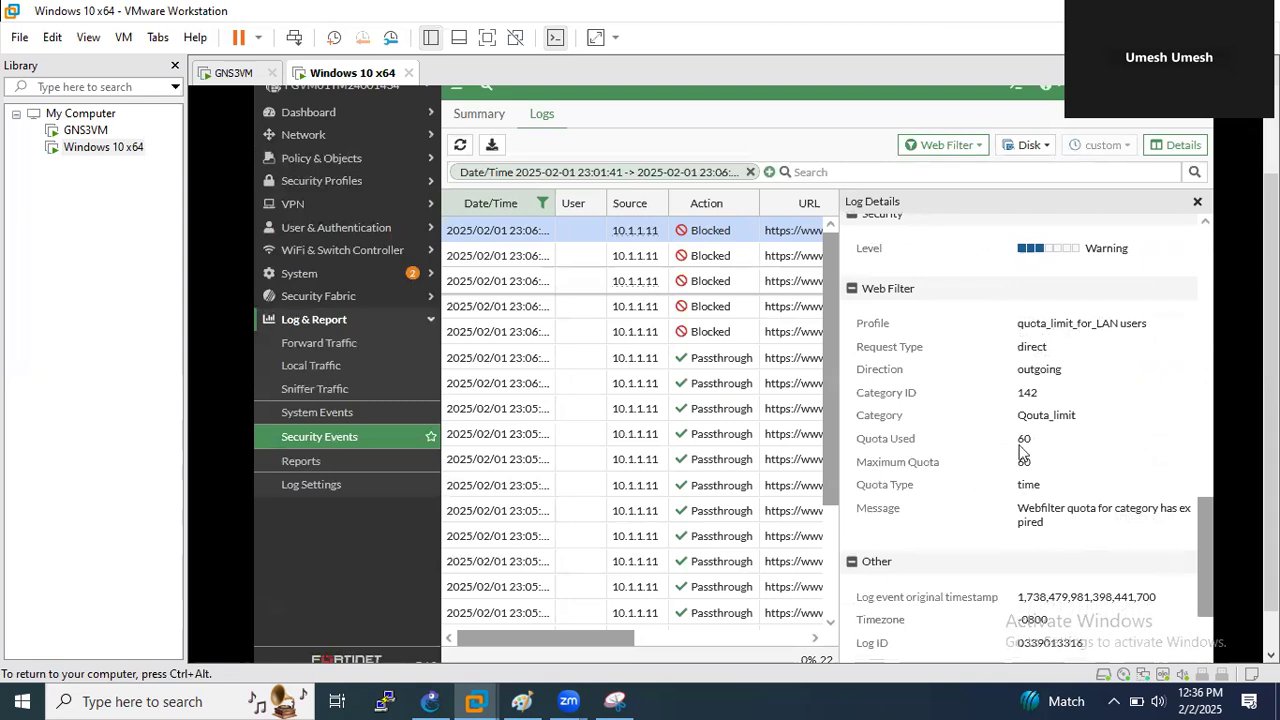
drag(1043, 445, 1018, 452)
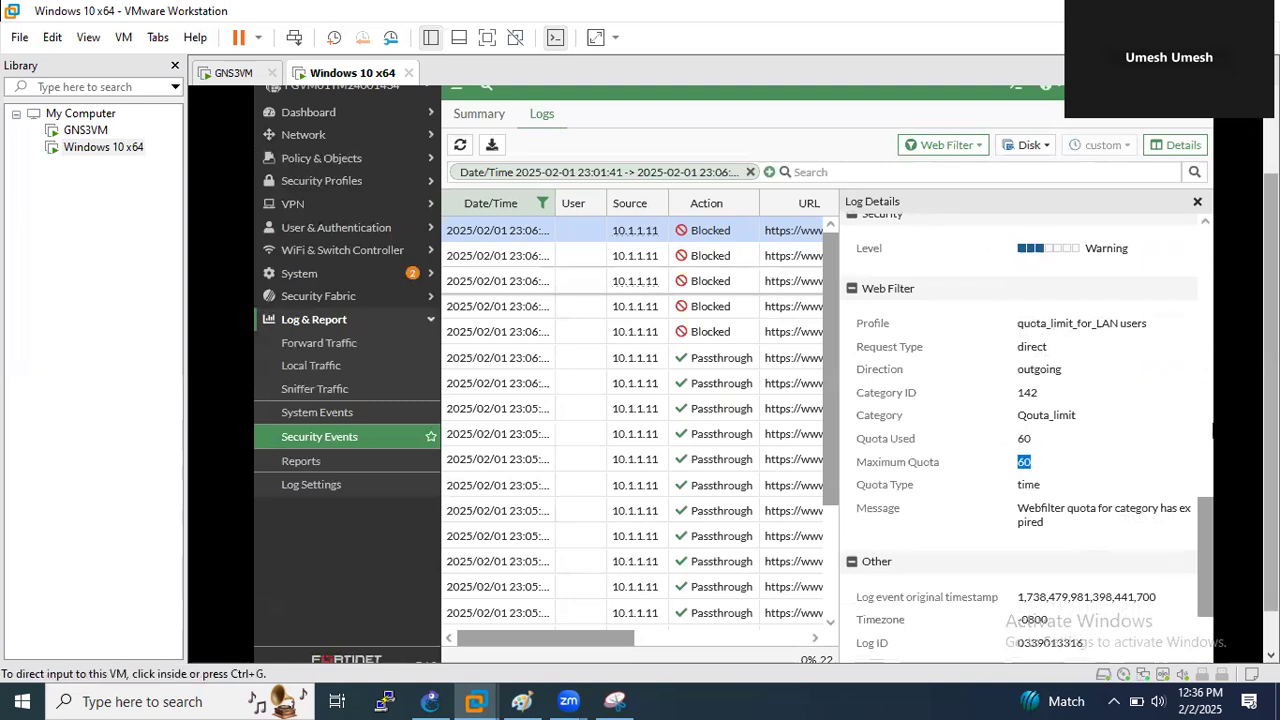
drag(1270, 418, 1270, 465)
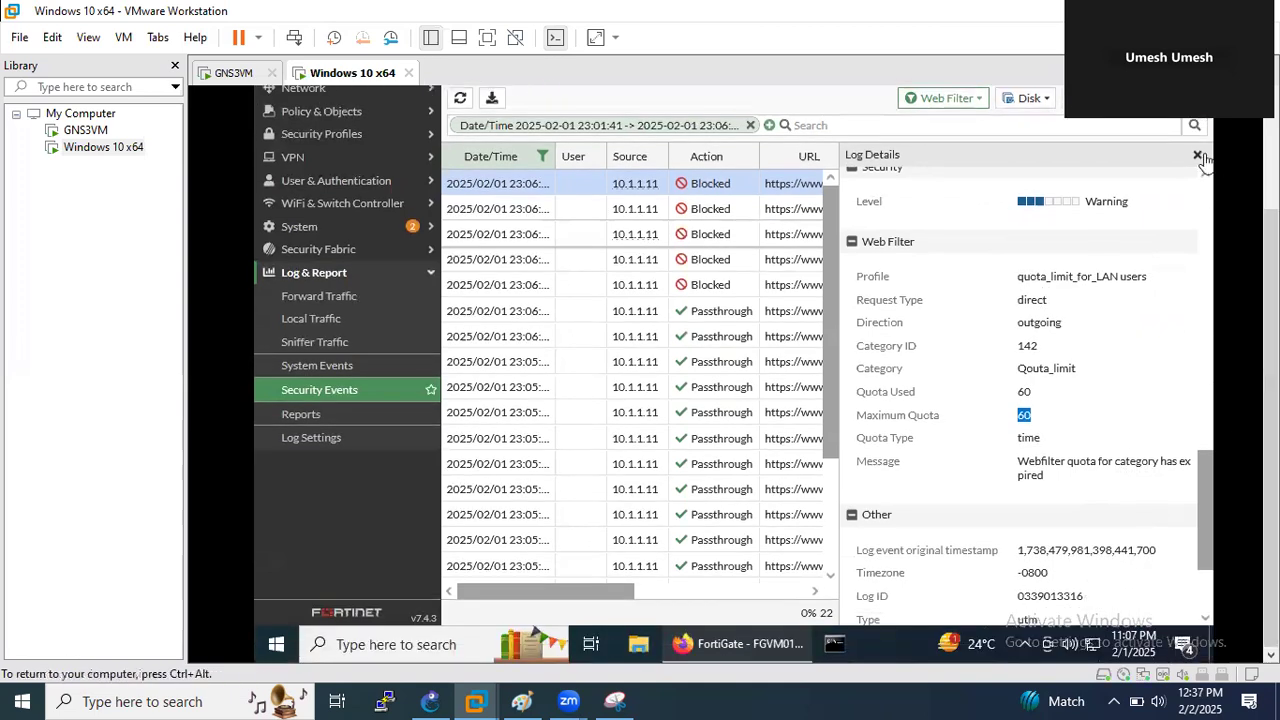
click(1197, 154)
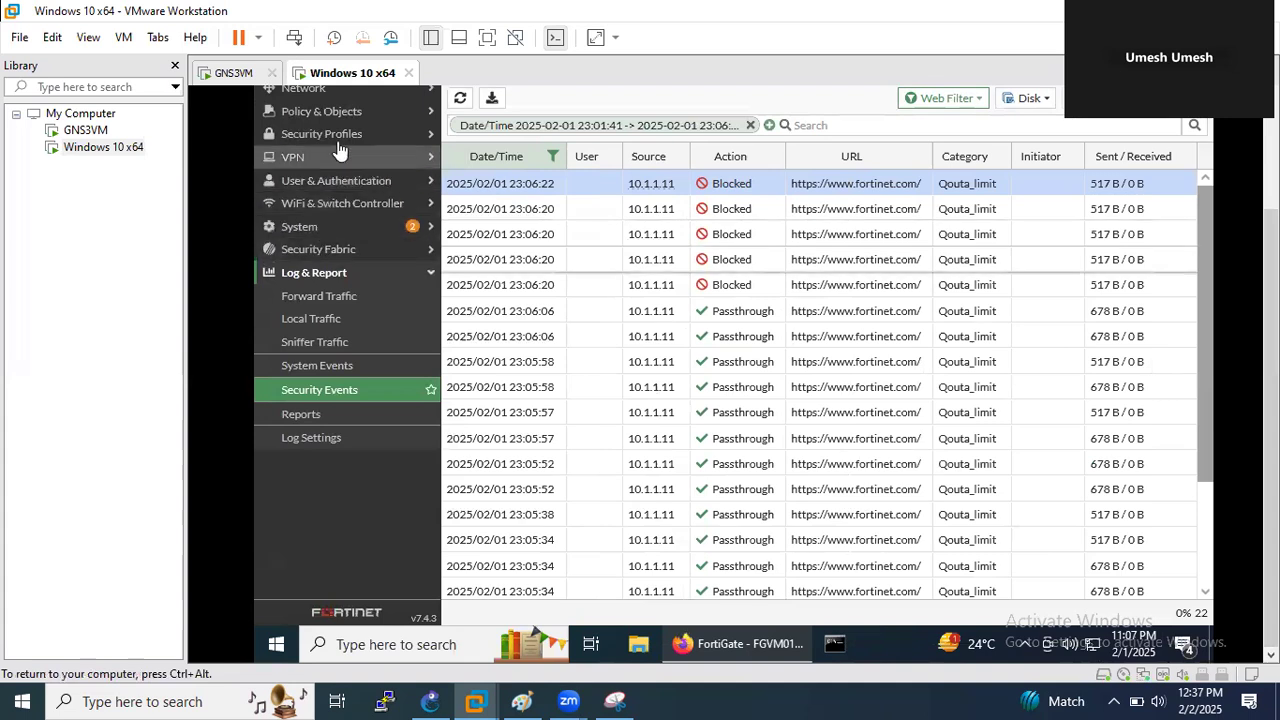
scroll(400, 100, up, 3)
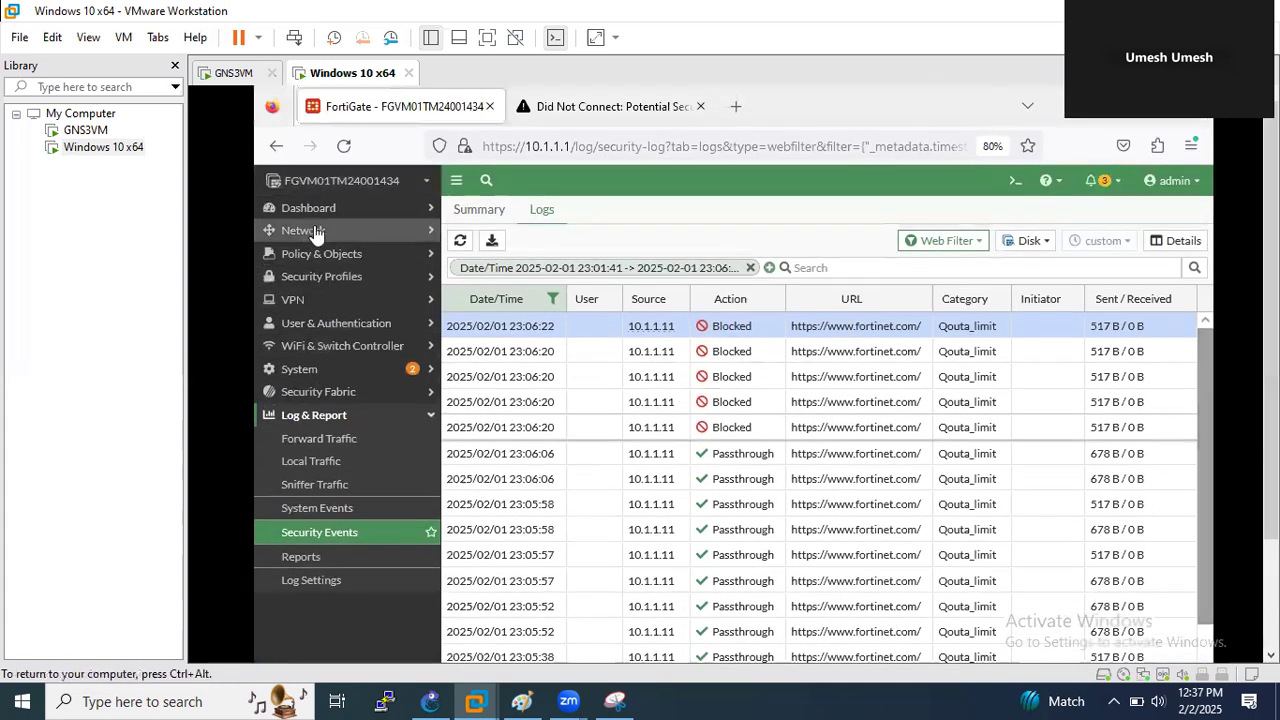
- Reopen Dashboard > FortiGuard Quota Monitor and select 10.1.1.11's quota_limit_for_LAN users entry
click(327, 212)
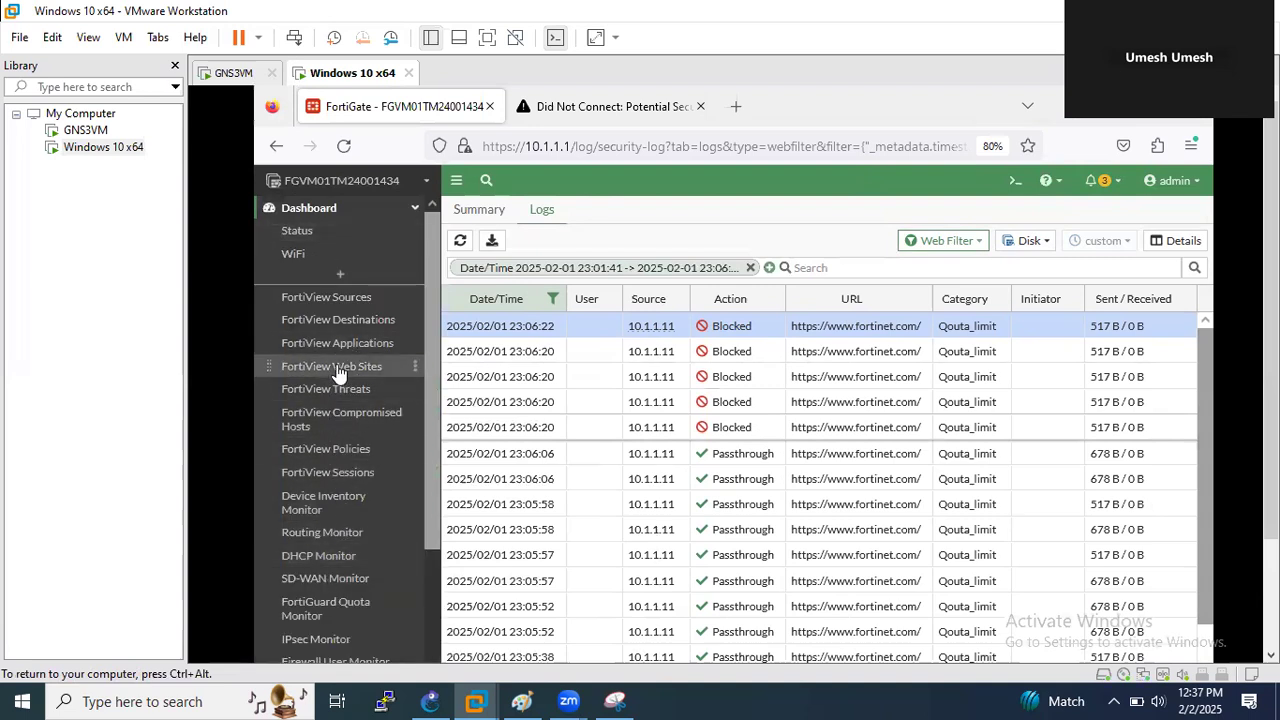
click(350, 606)
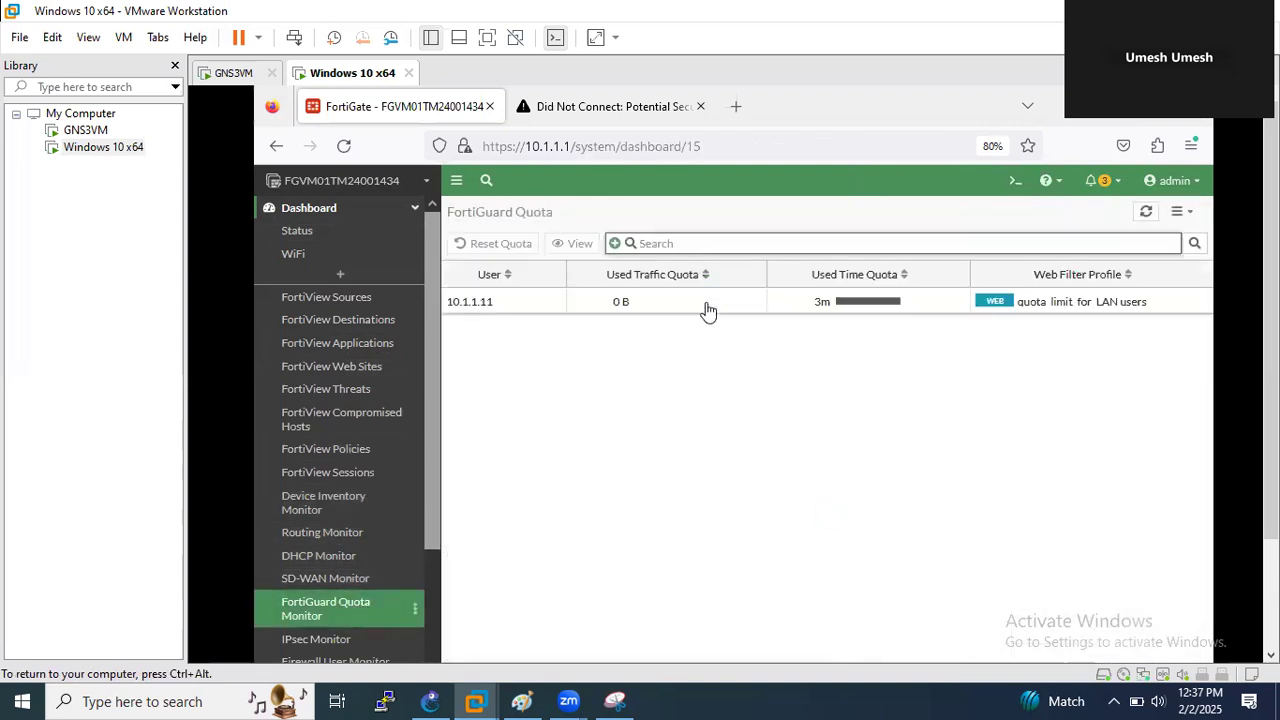
click(877, 314)
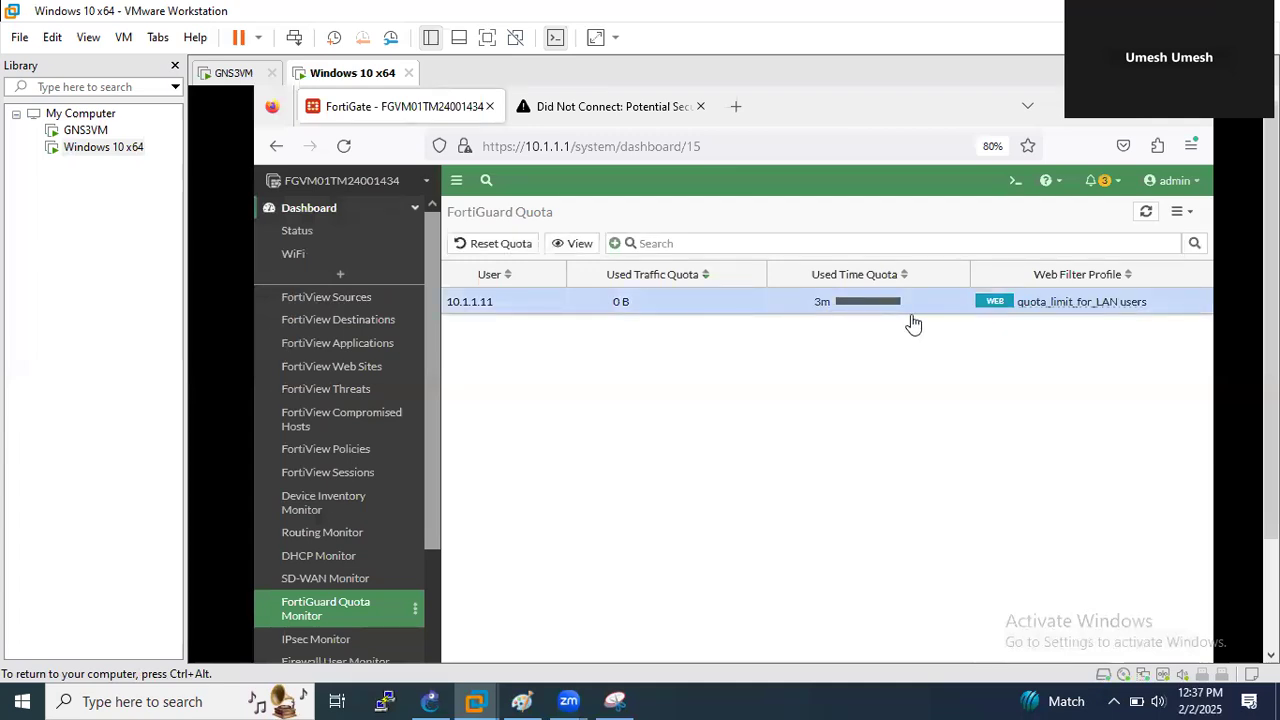
double_click(1048, 308)
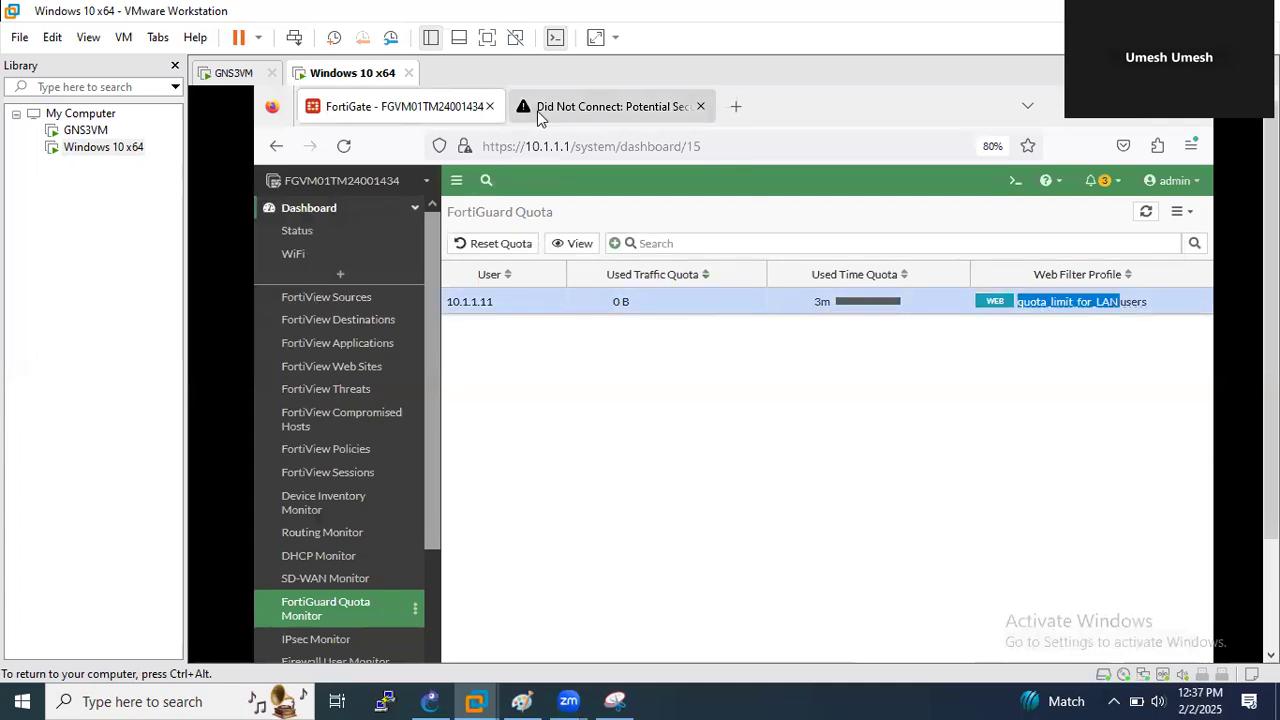
click(541, 110)
scroll(966, 370, down, 1)
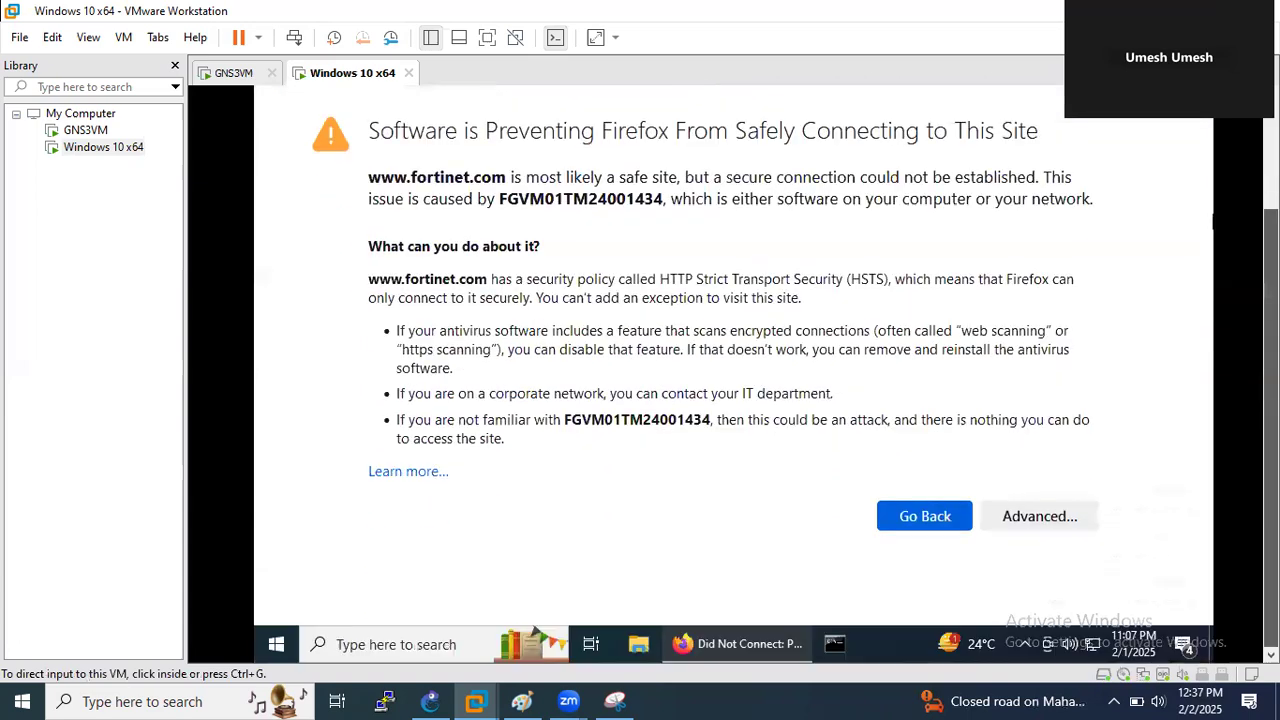
click(1086, 517)
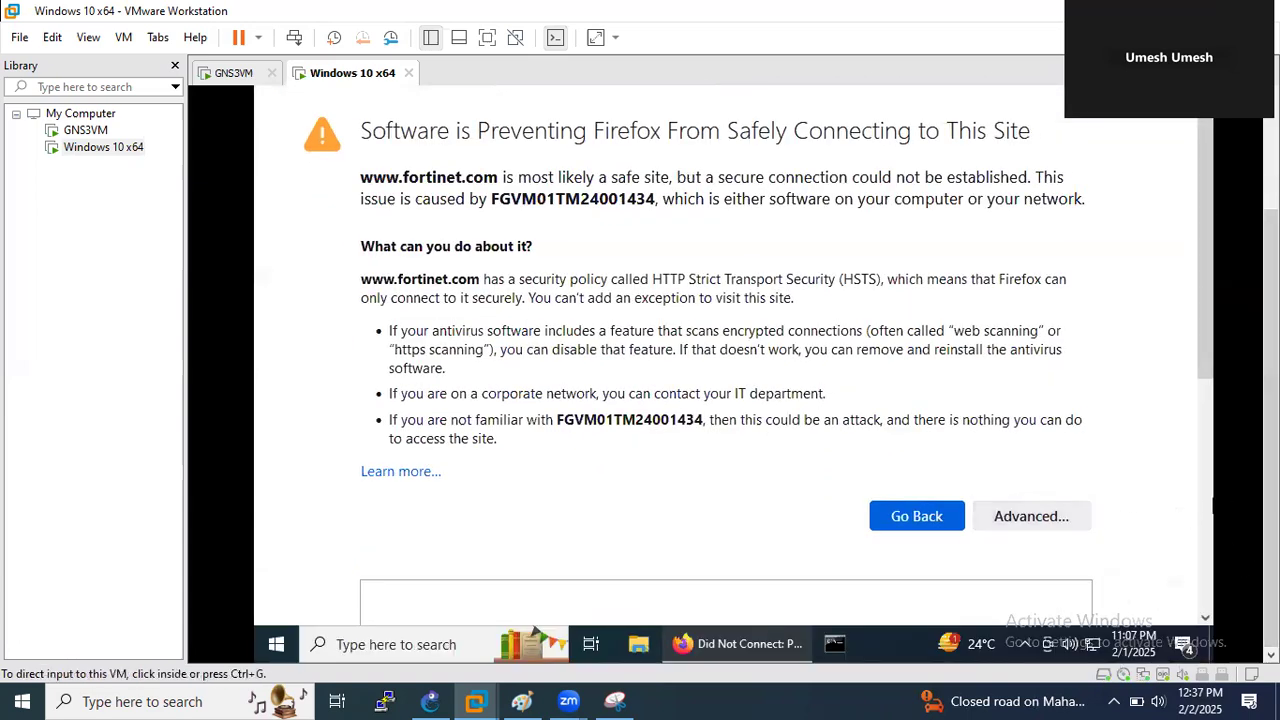
scroll(1165, 600, down, 4)
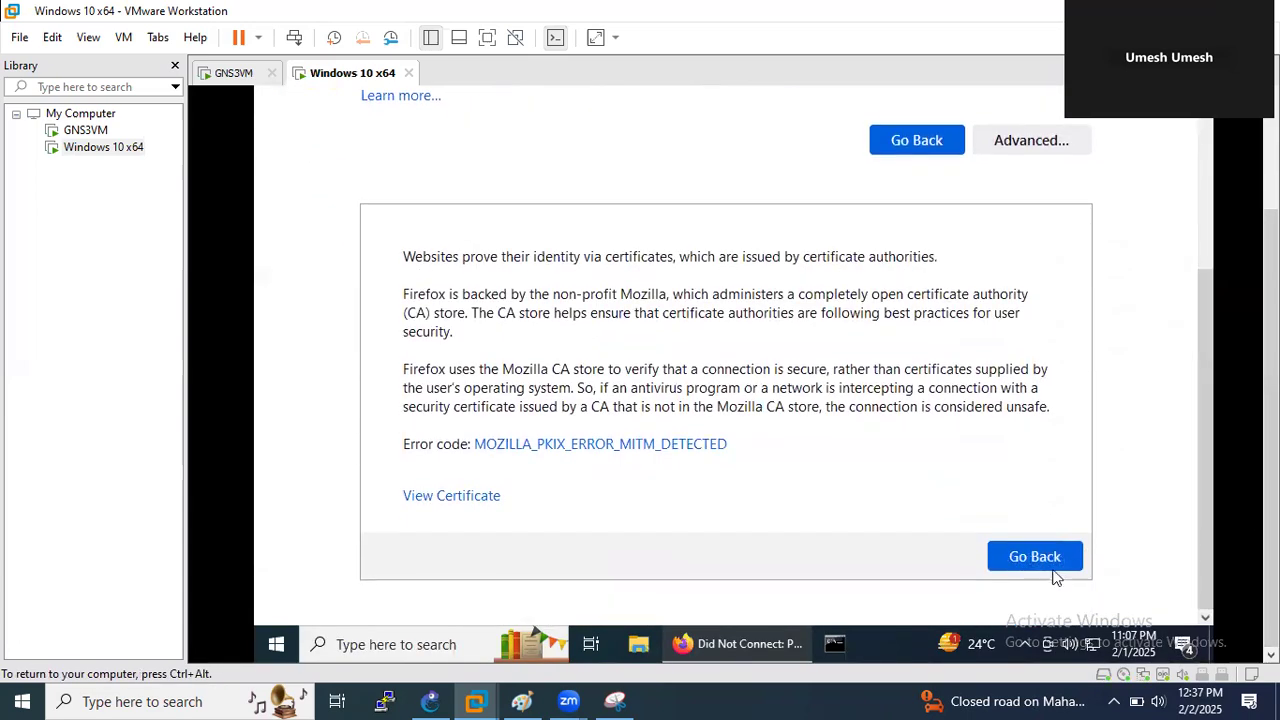
click(1040, 142)
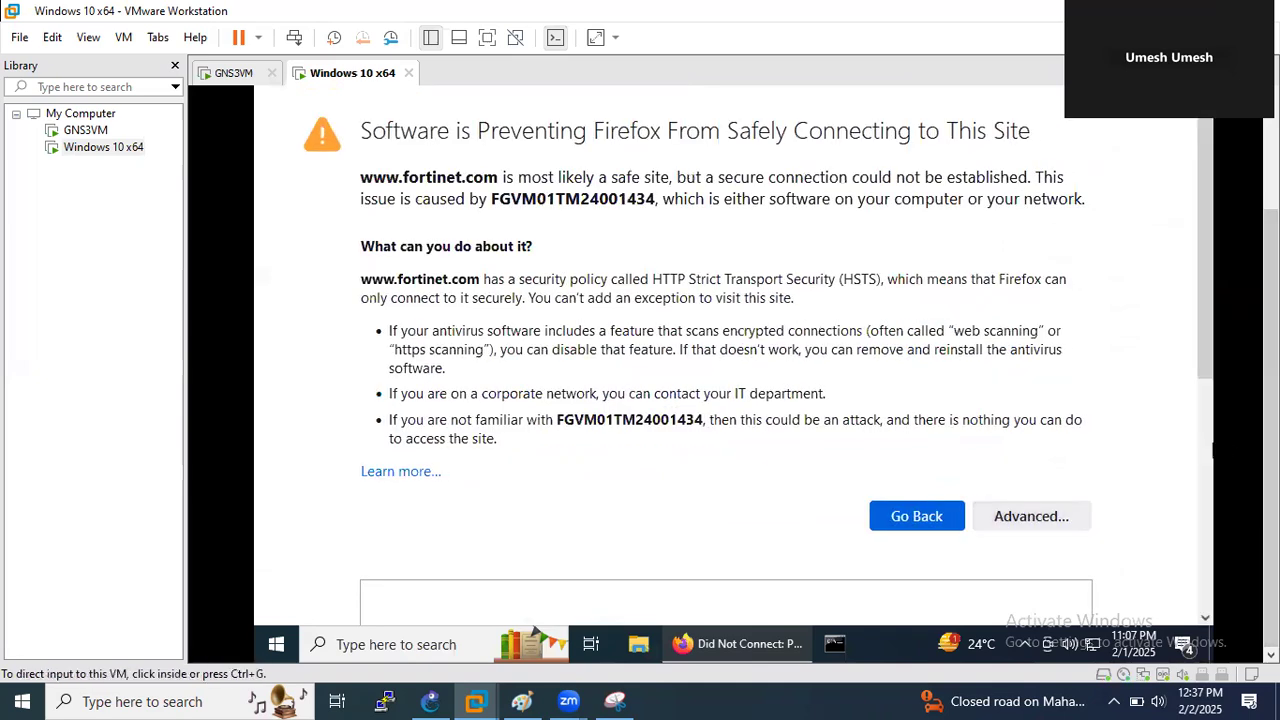
scroll(1250, 450, up, 3)
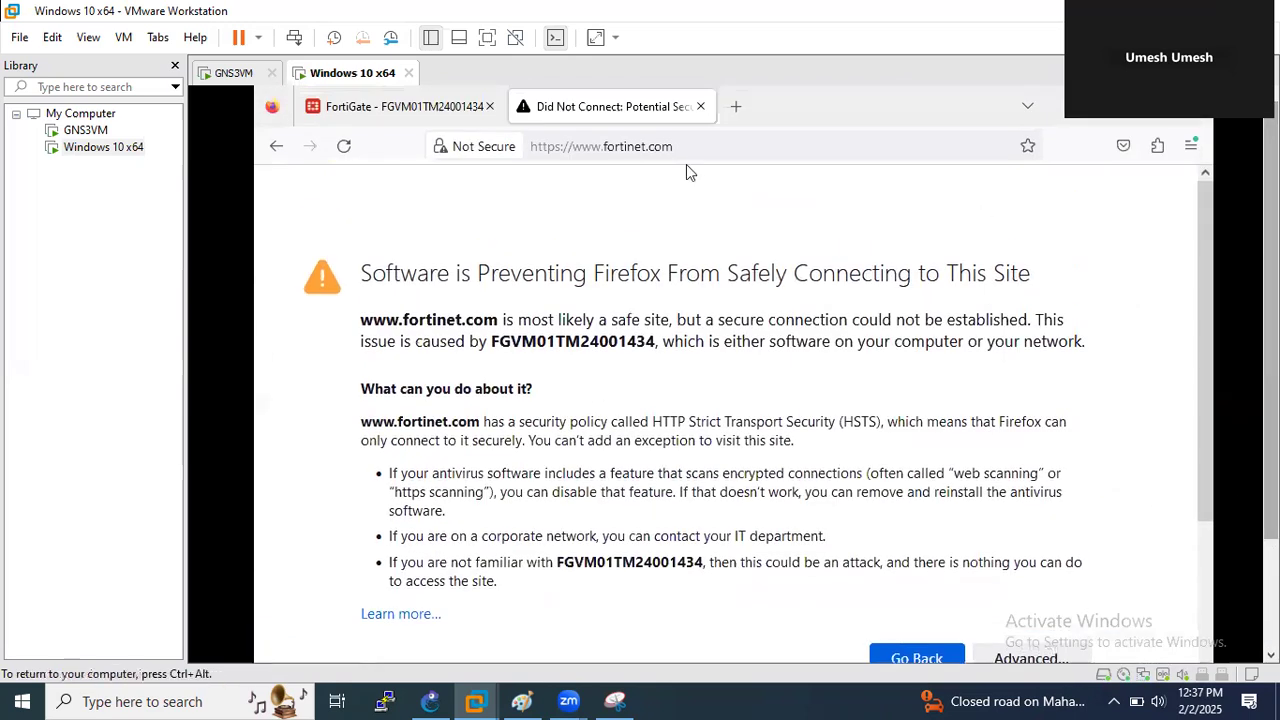
click(400, 104)
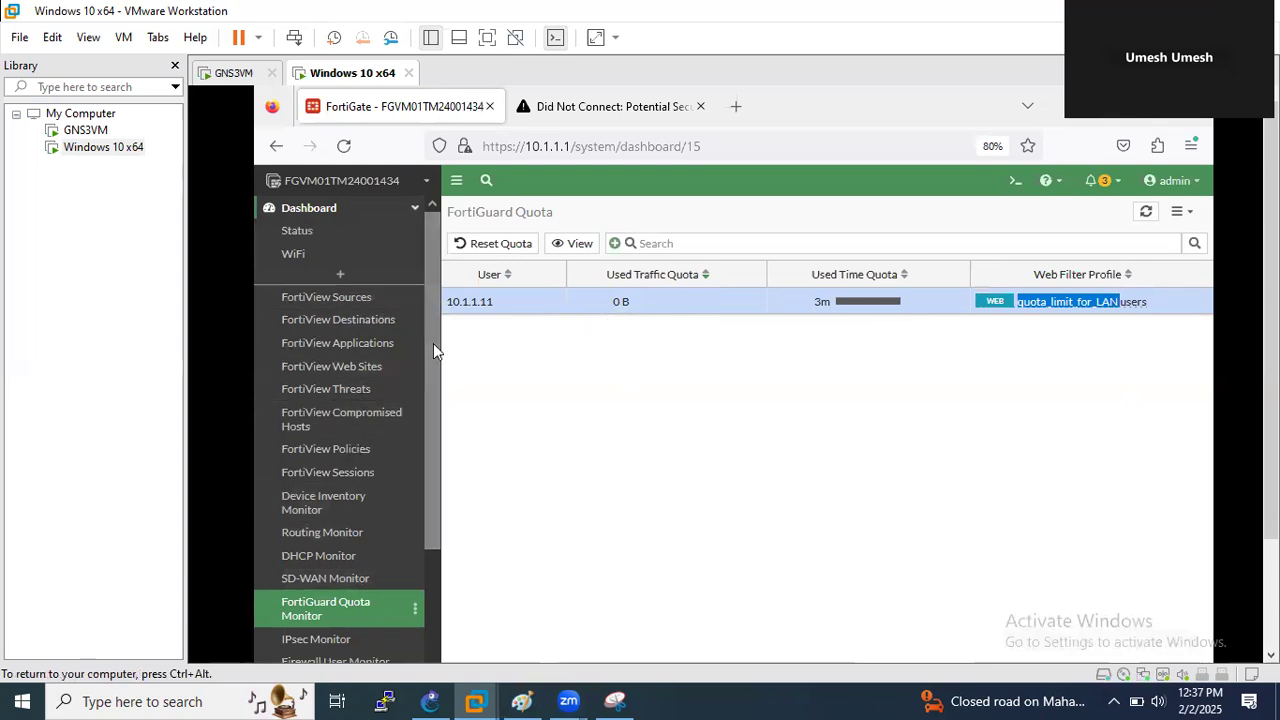
- Bring the Paint notes 'Web Filter quota limit for LAN users' to the front
click(521, 701)
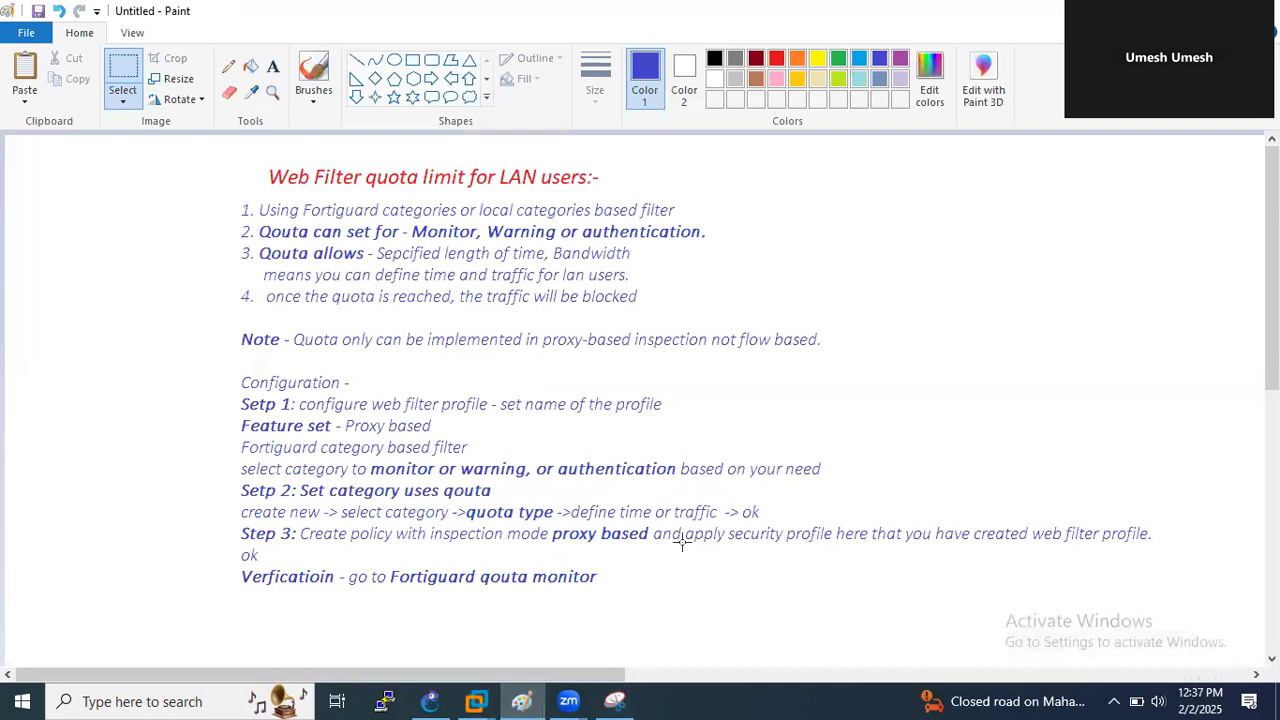